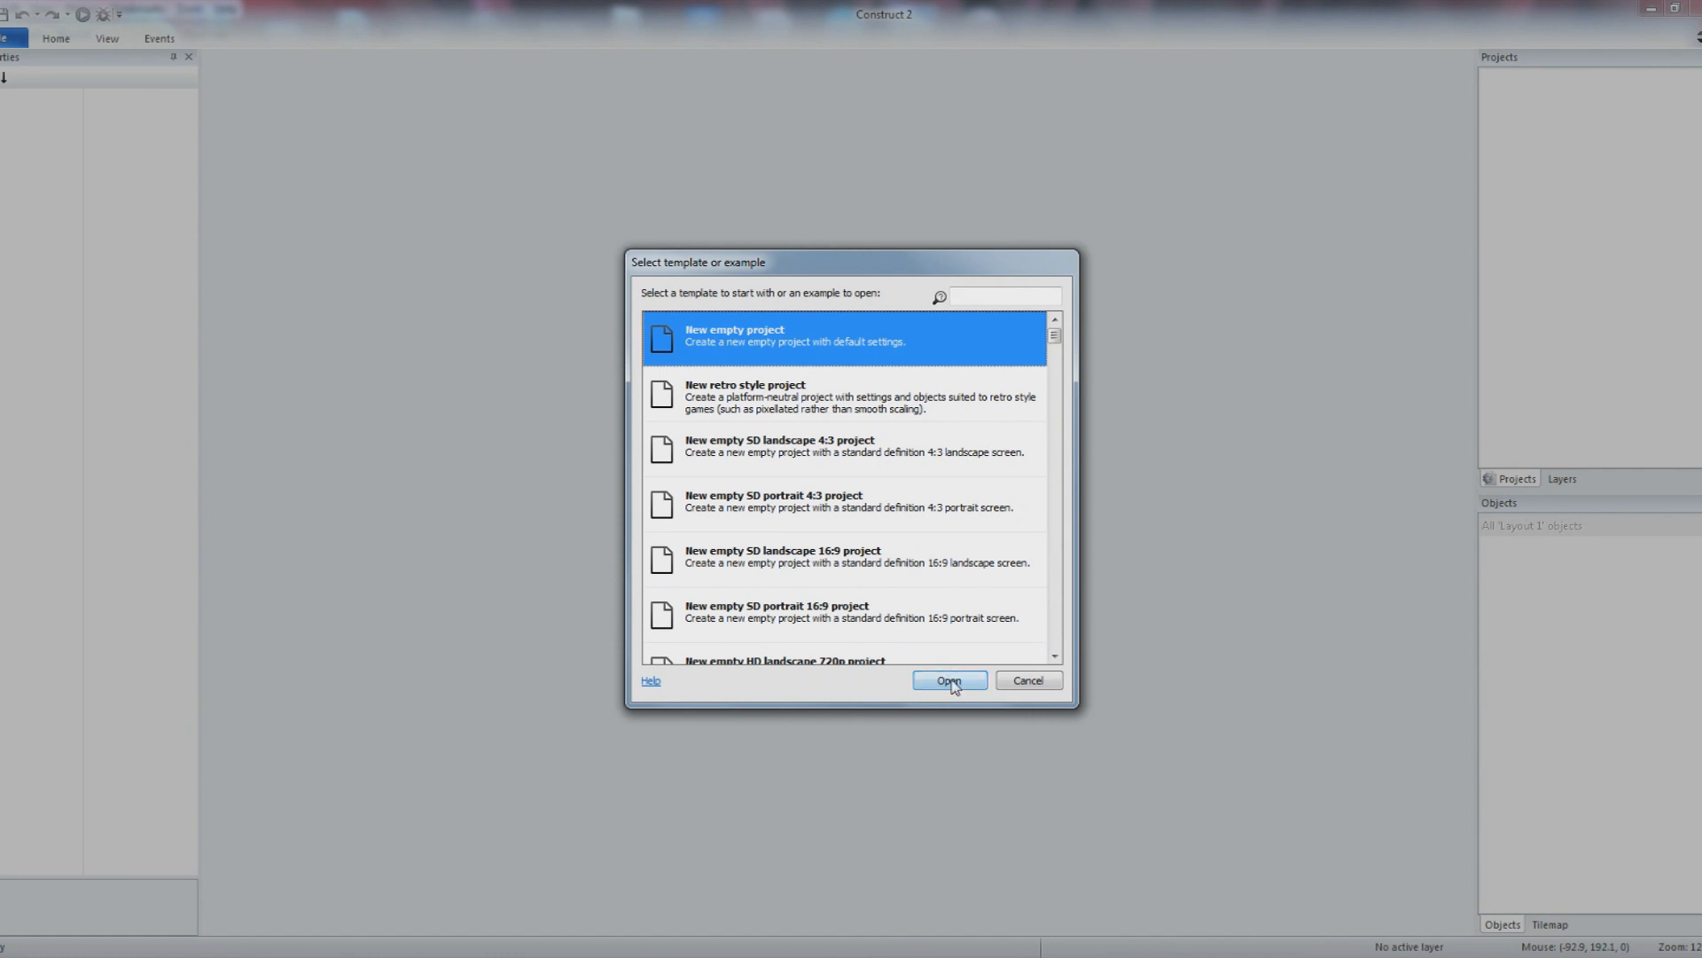
# - Create a new empty project and set its window size to 800, 600
pyautogui.click(949, 681)
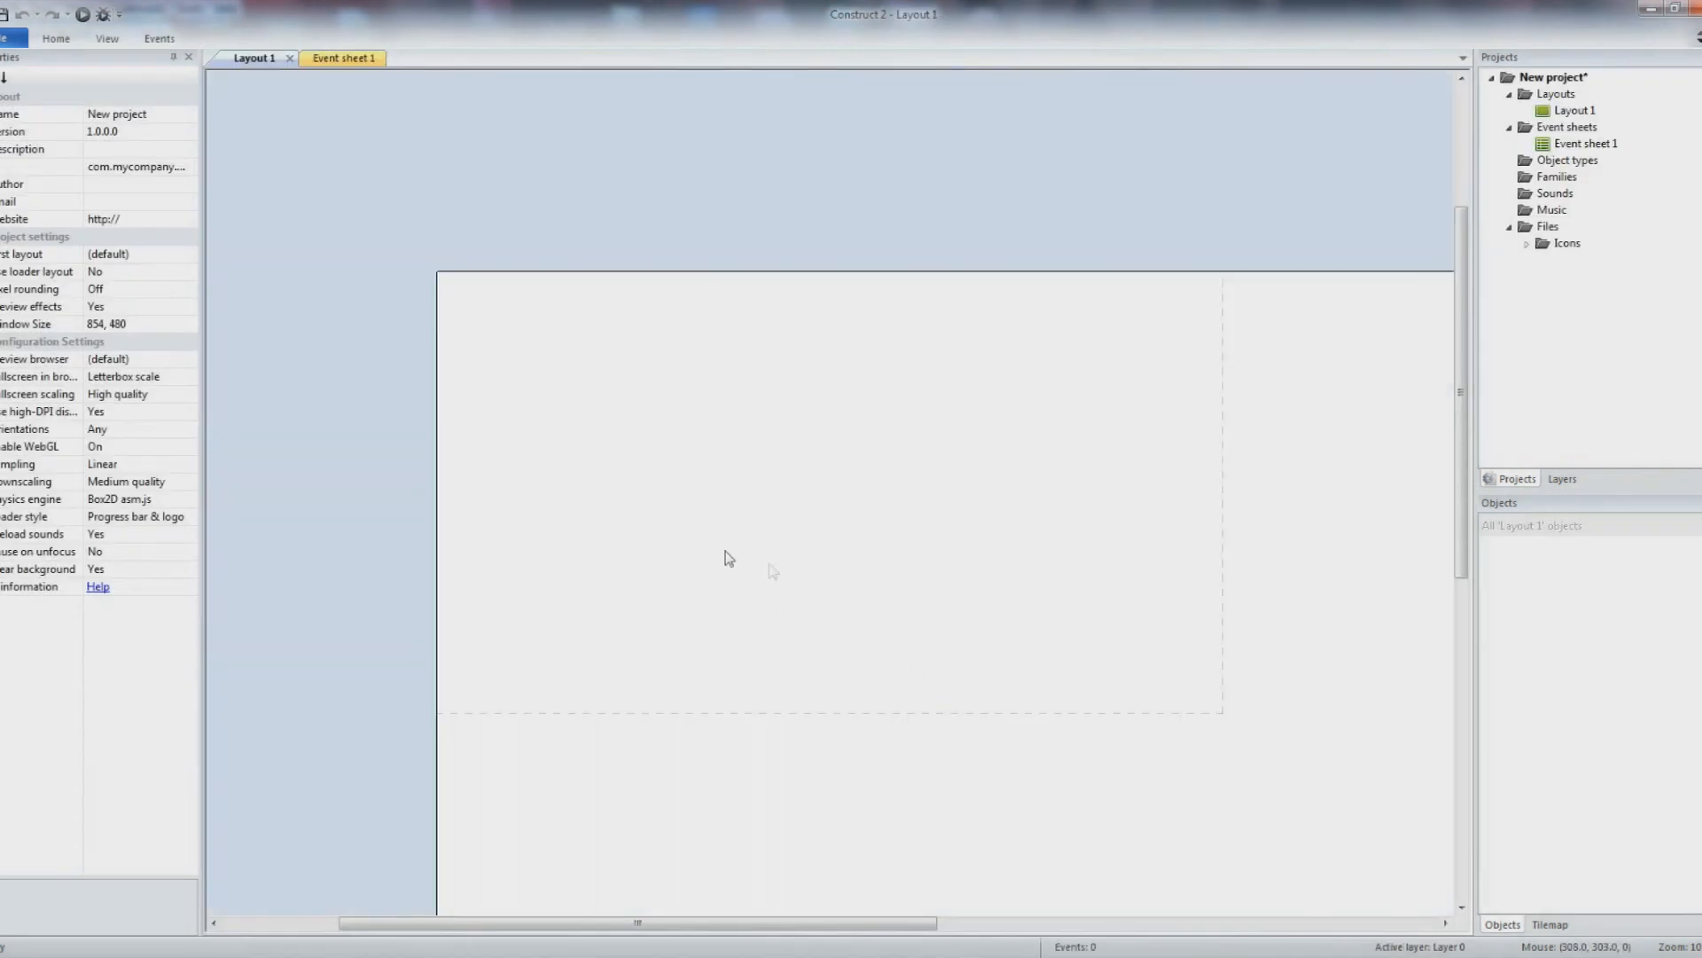
pyautogui.moveTo(1465, 450); pyautogui.dragTo(1452, 523)
pyautogui.moveTo(743, 924); pyautogui.dragTo(814, 927)
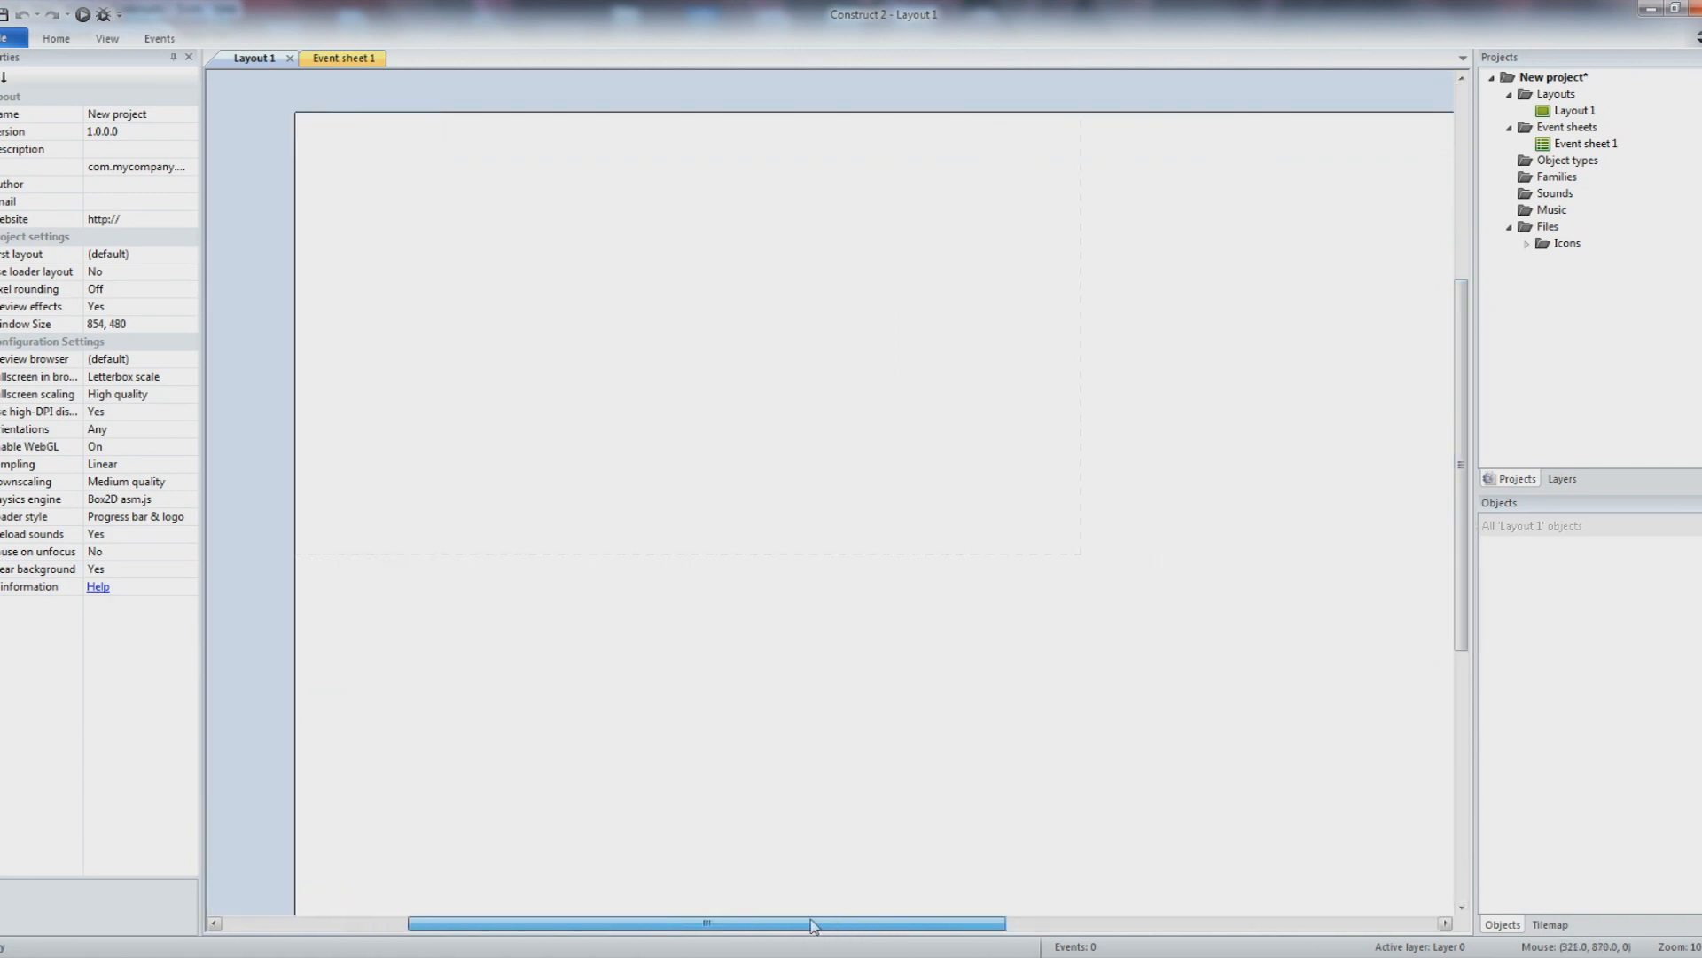
pyautogui.click(144, 326)
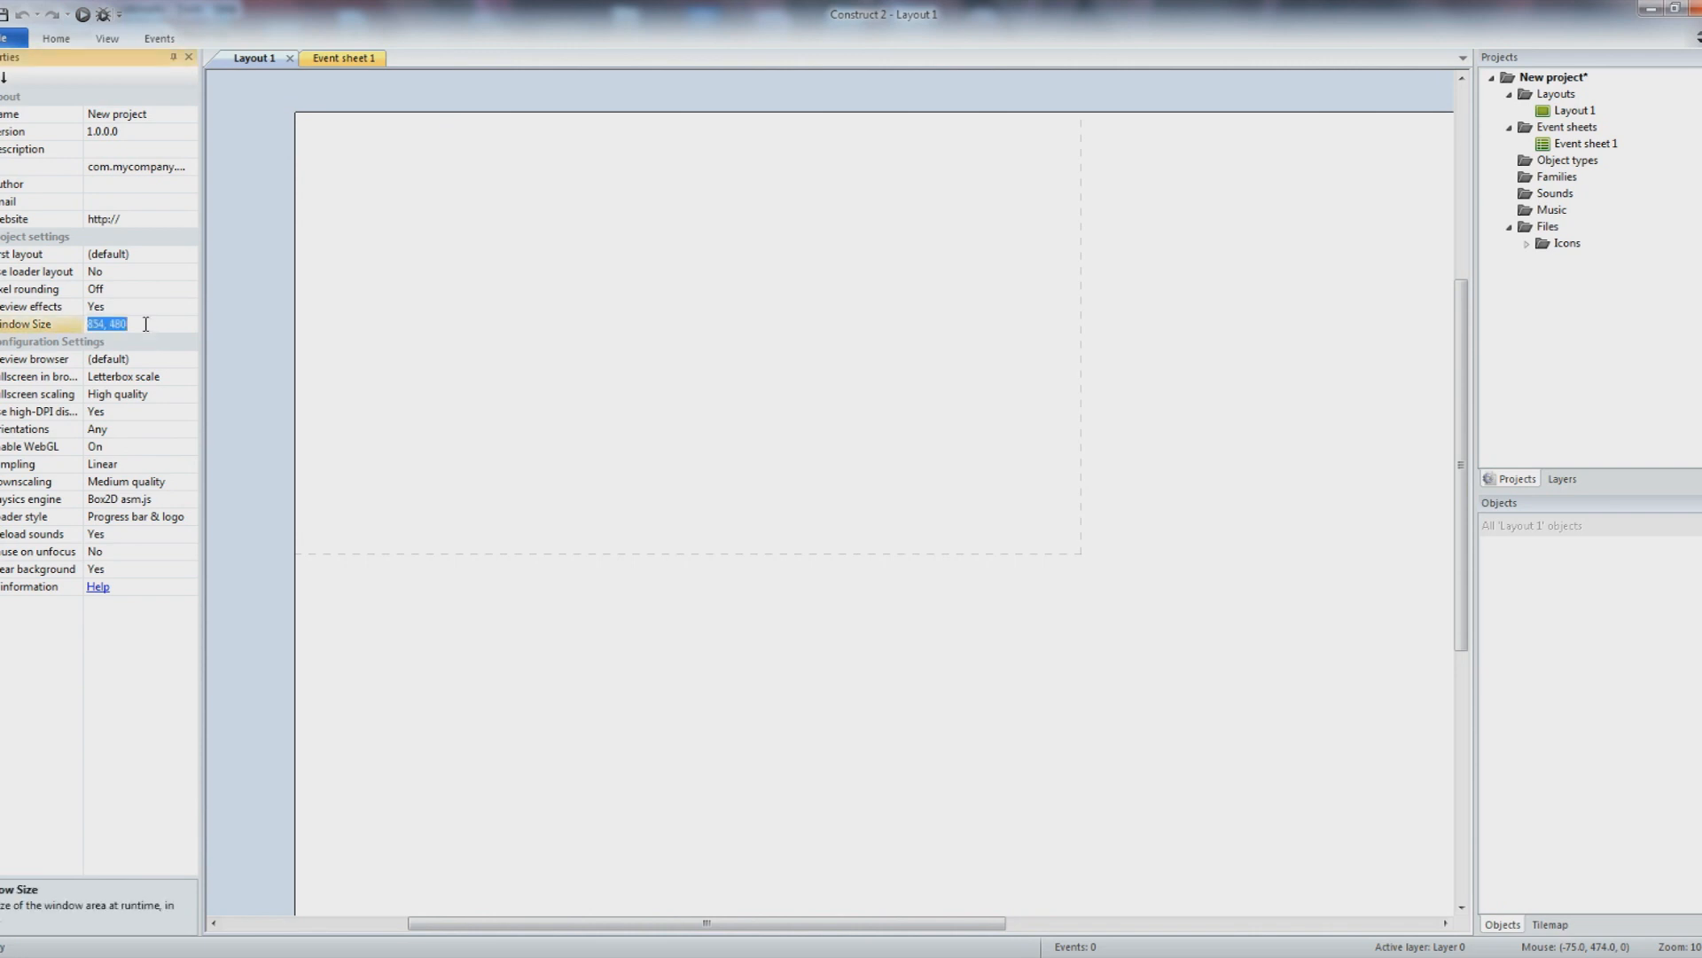
pyautogui.write('800')
pyautogui.press('Return')
# - Set both the layout size and the margins of Layout 1 to 800, 600
pyautogui.click(247, 282)
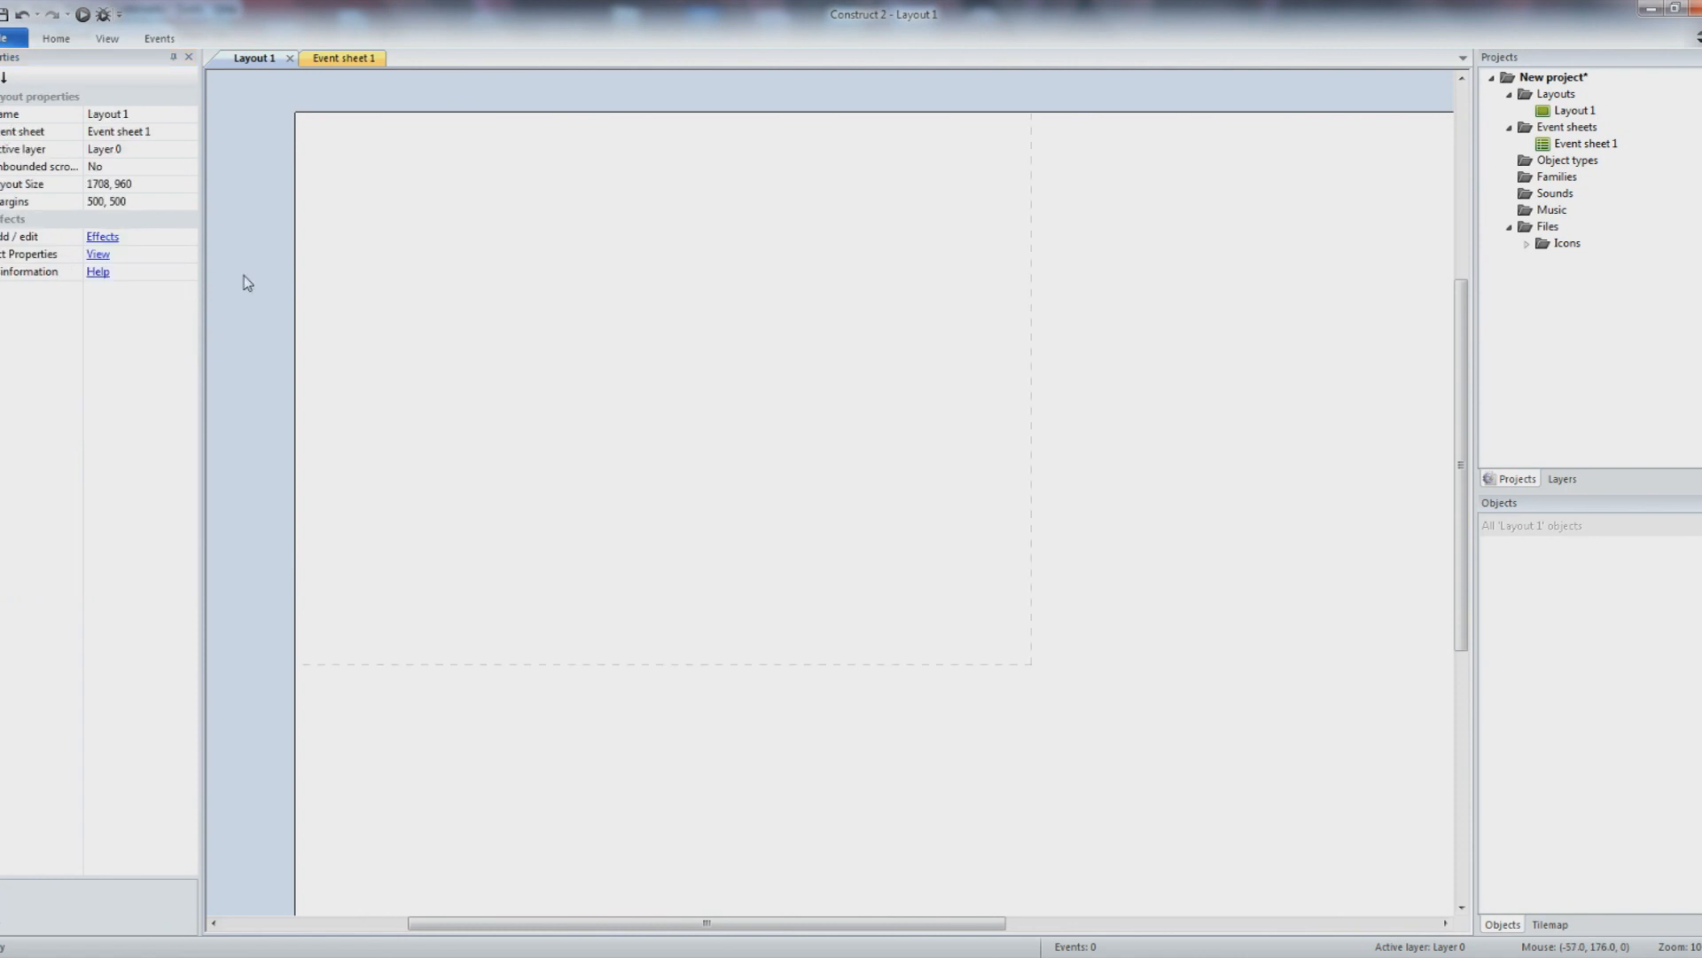
pyautogui.click(151, 189)
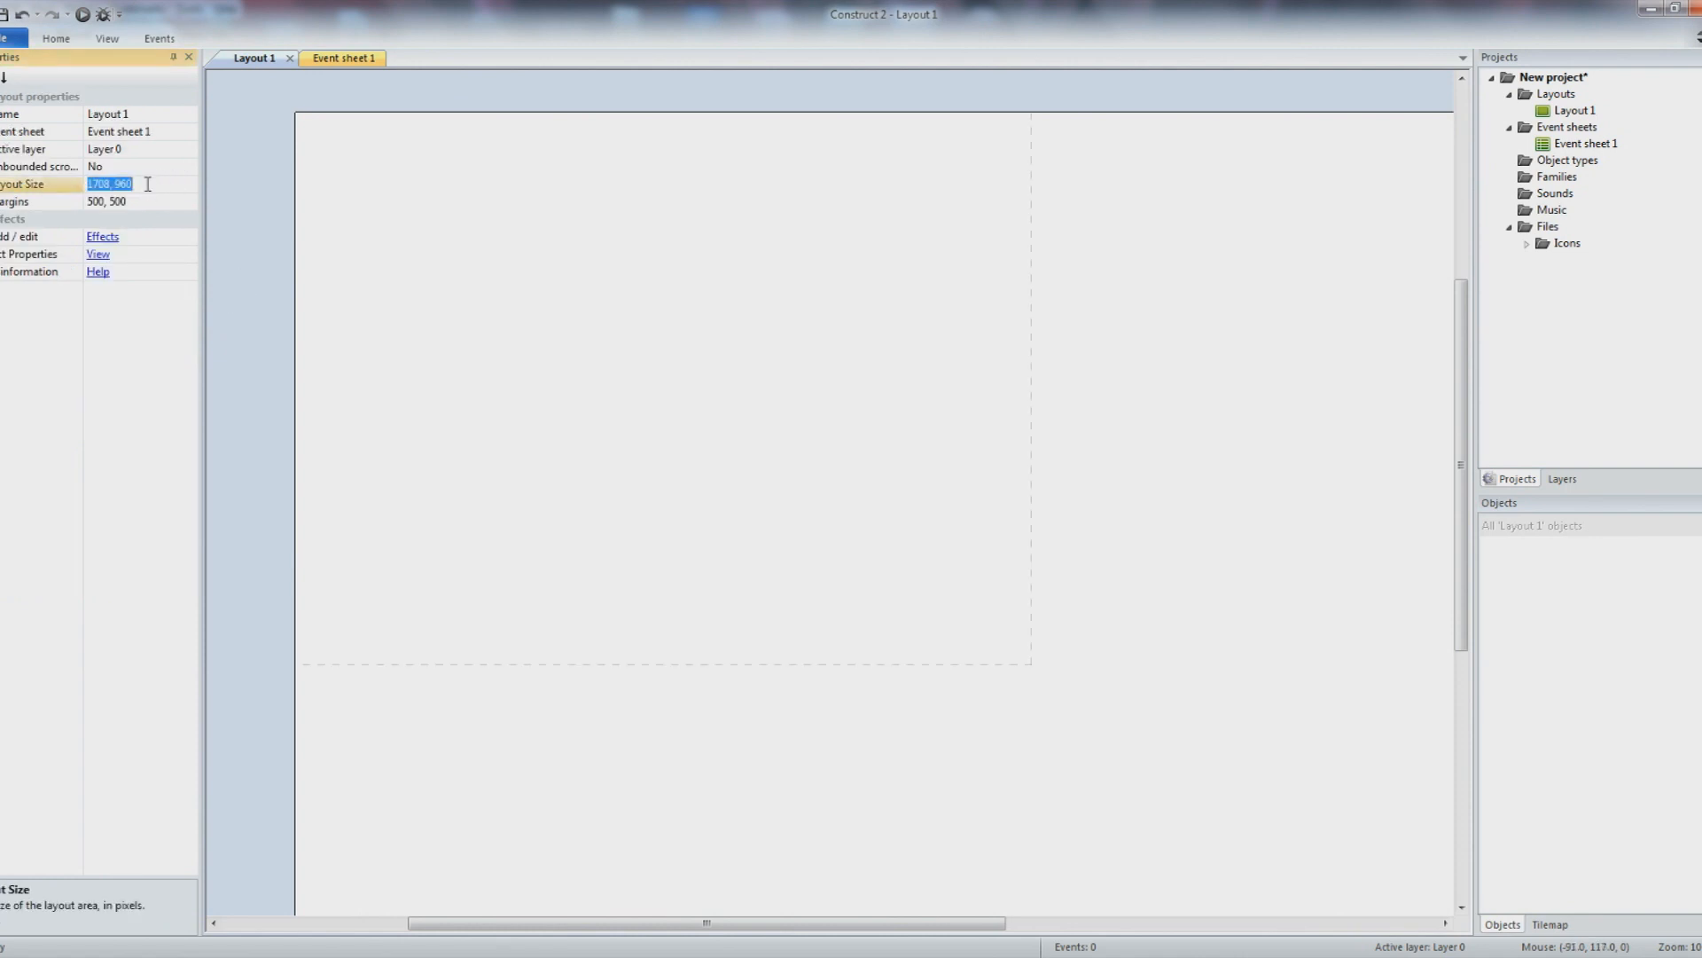
pyautogui.write('800, 600')
pyautogui.click(145, 209)
pyautogui.write('800, 600')
pyautogui.press('Return')
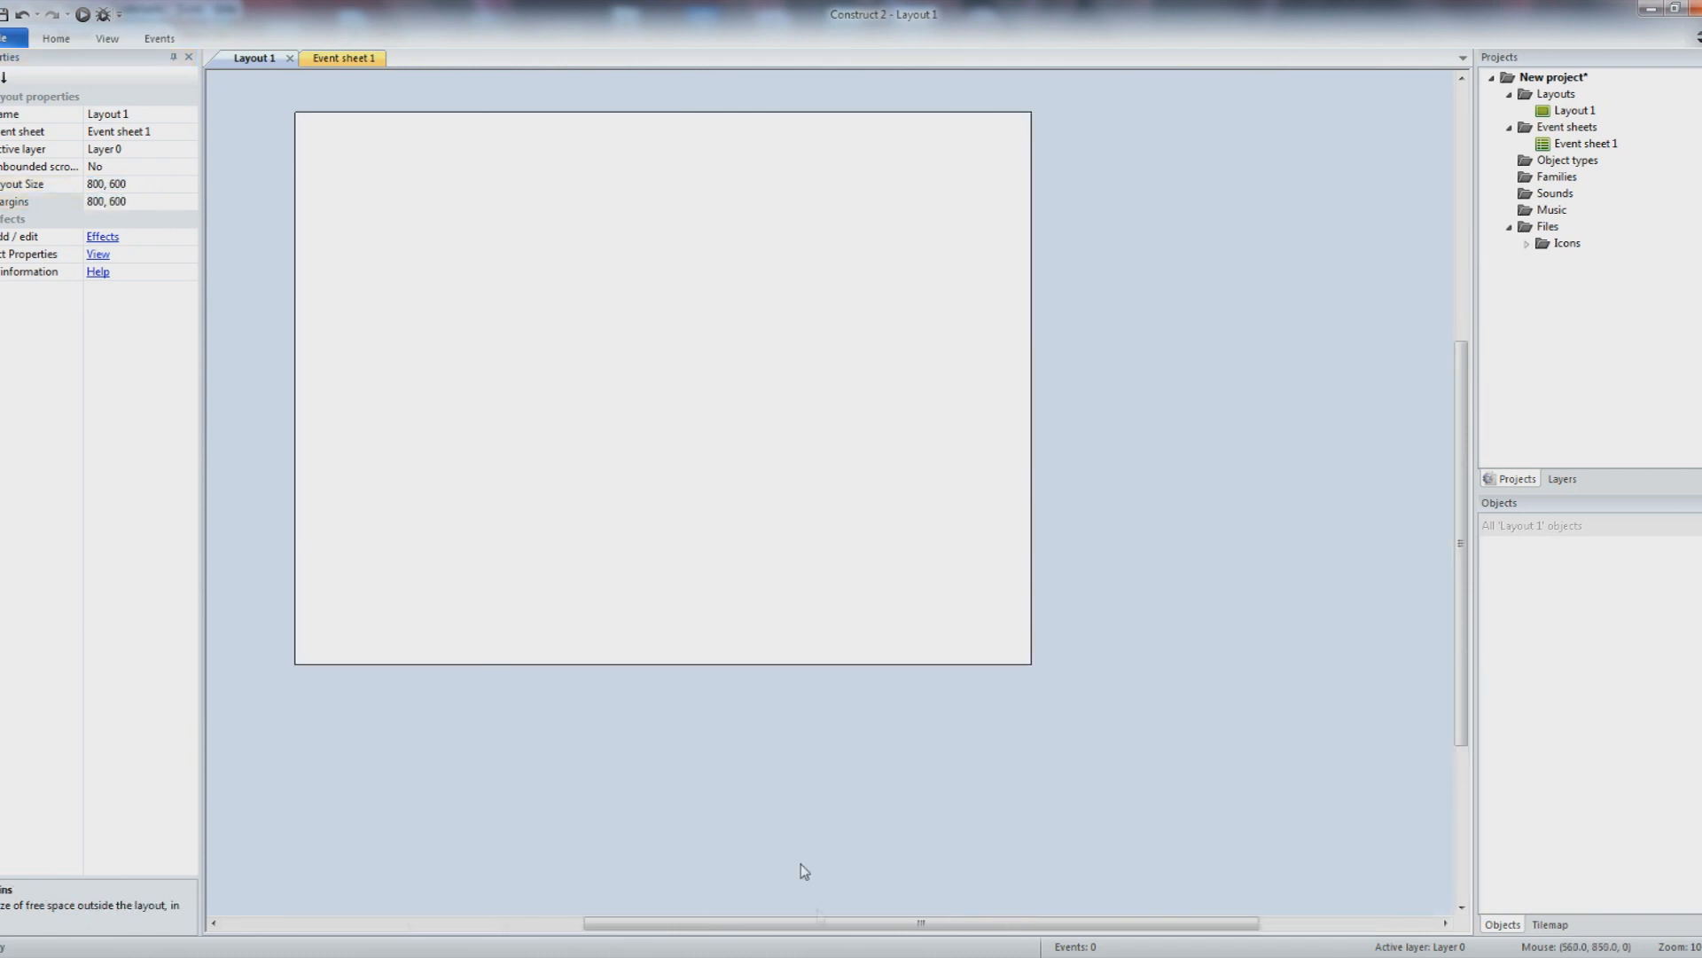
pyautogui.moveTo(821, 922); pyautogui.dragTo(749, 924)
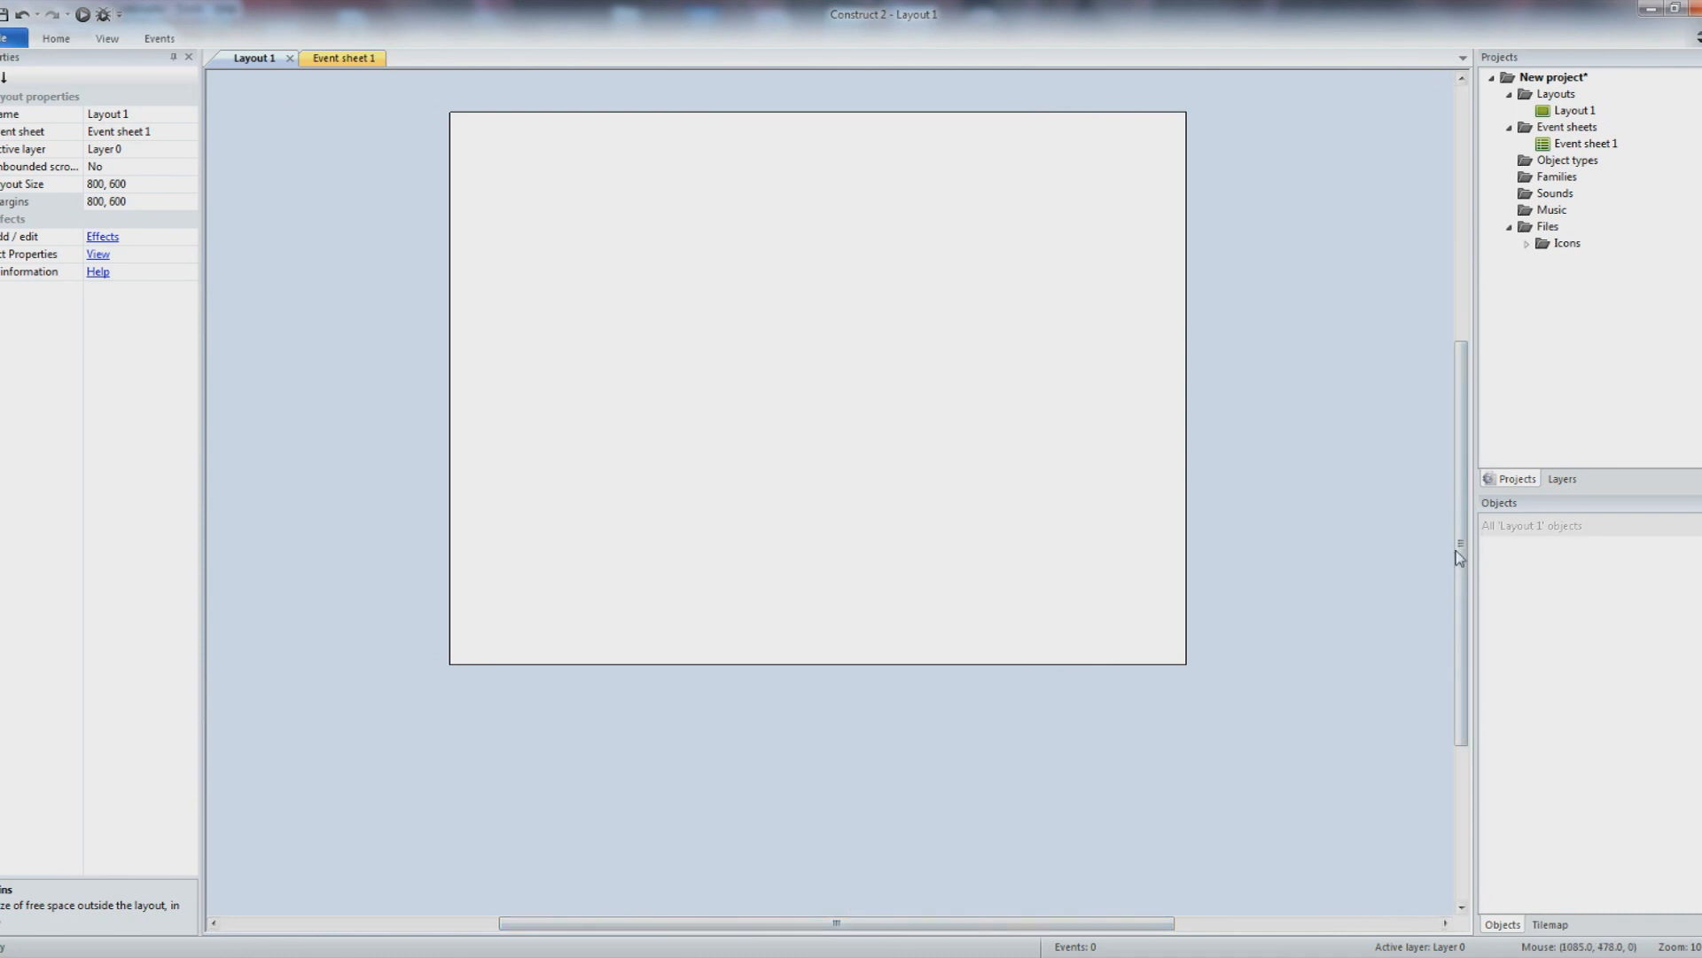
pyautogui.moveTo(1458, 556); pyautogui.dragTo(1464, 519)
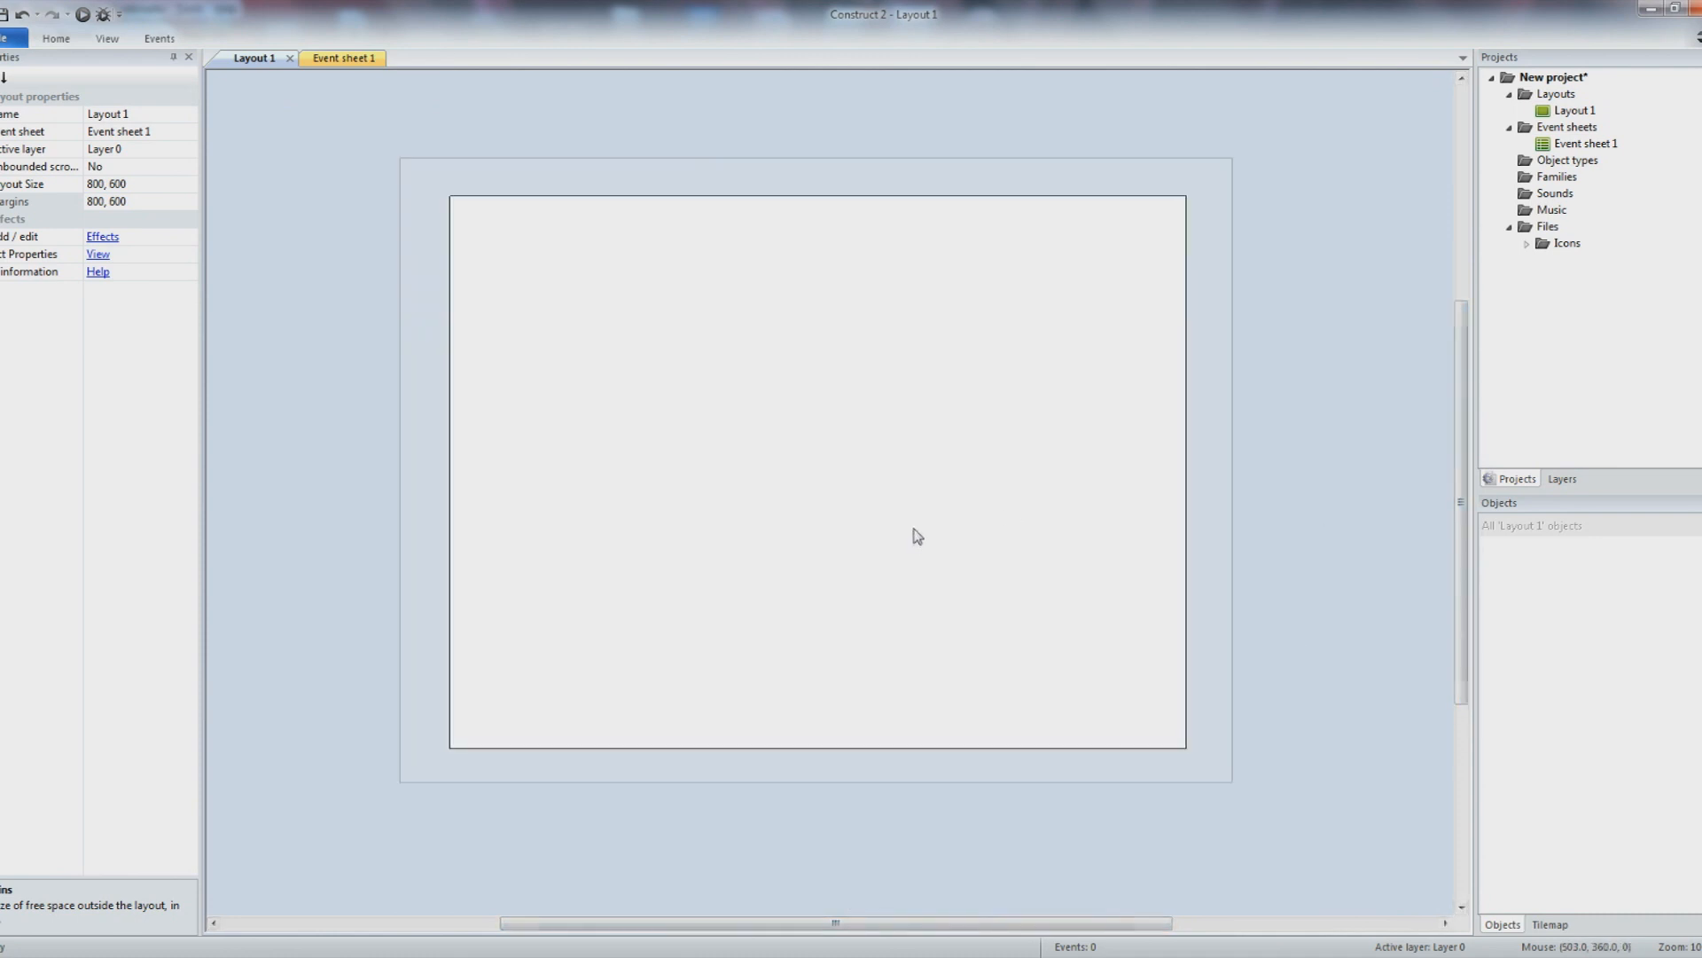
pyautogui.keyDown('ctrl'); pyautogui.scroll(3, 918, 536); pyautogui.keyUp('ctrl')
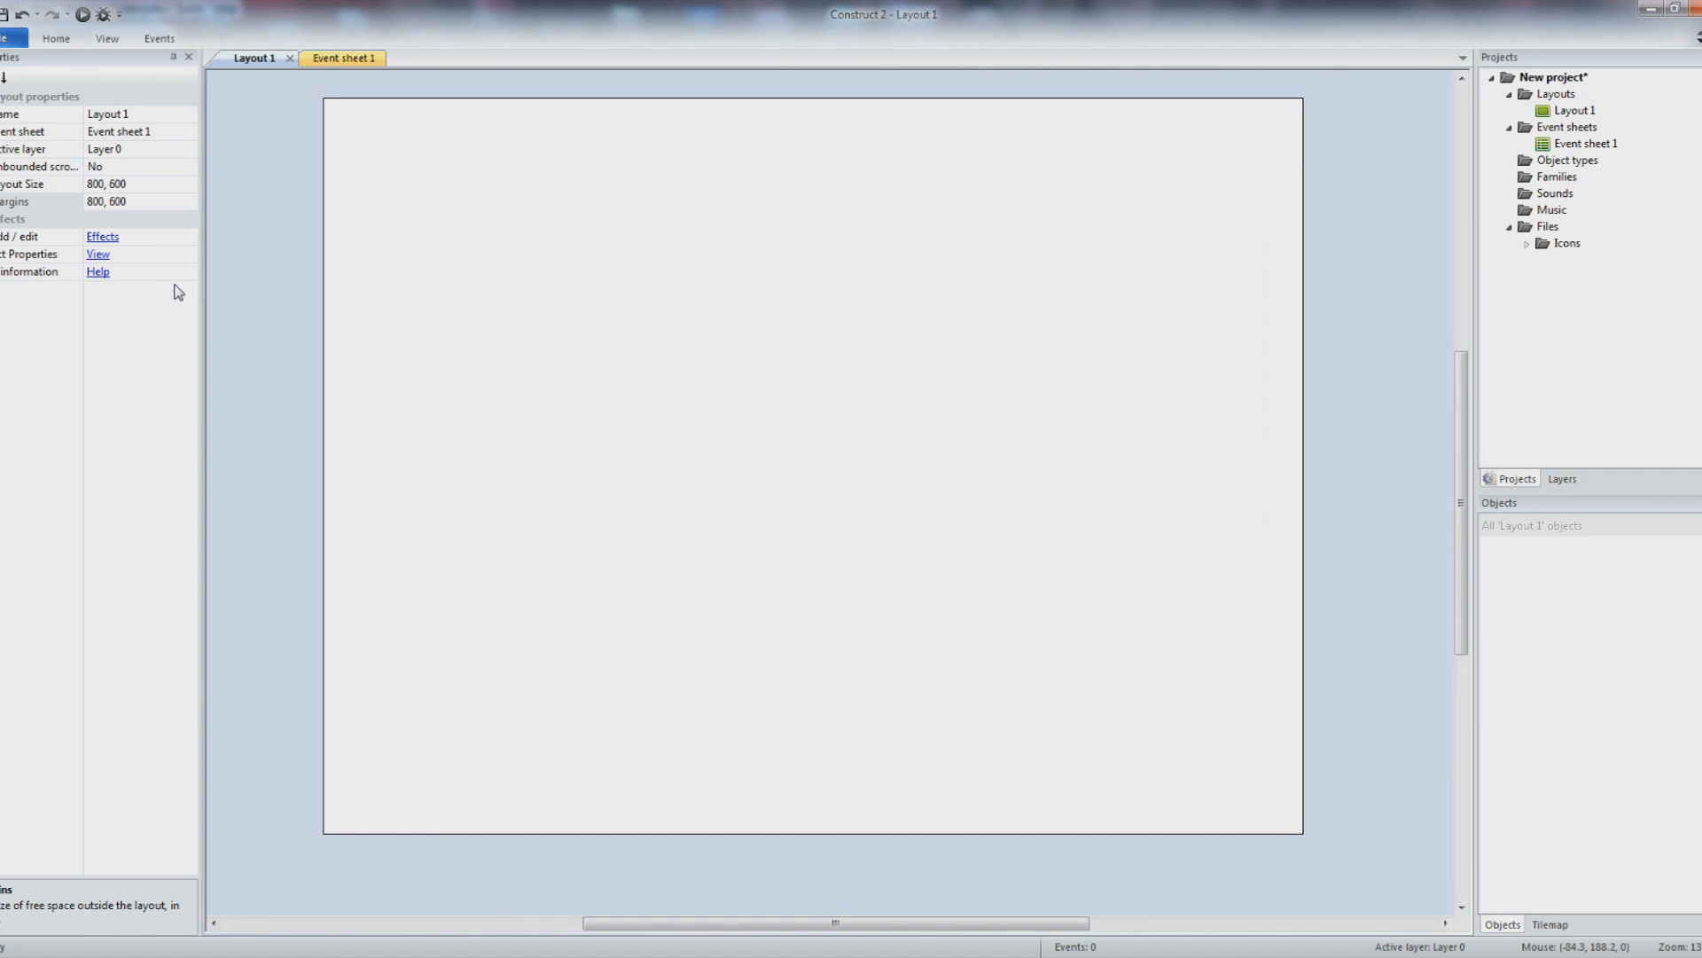
pyautogui.click(176, 188)
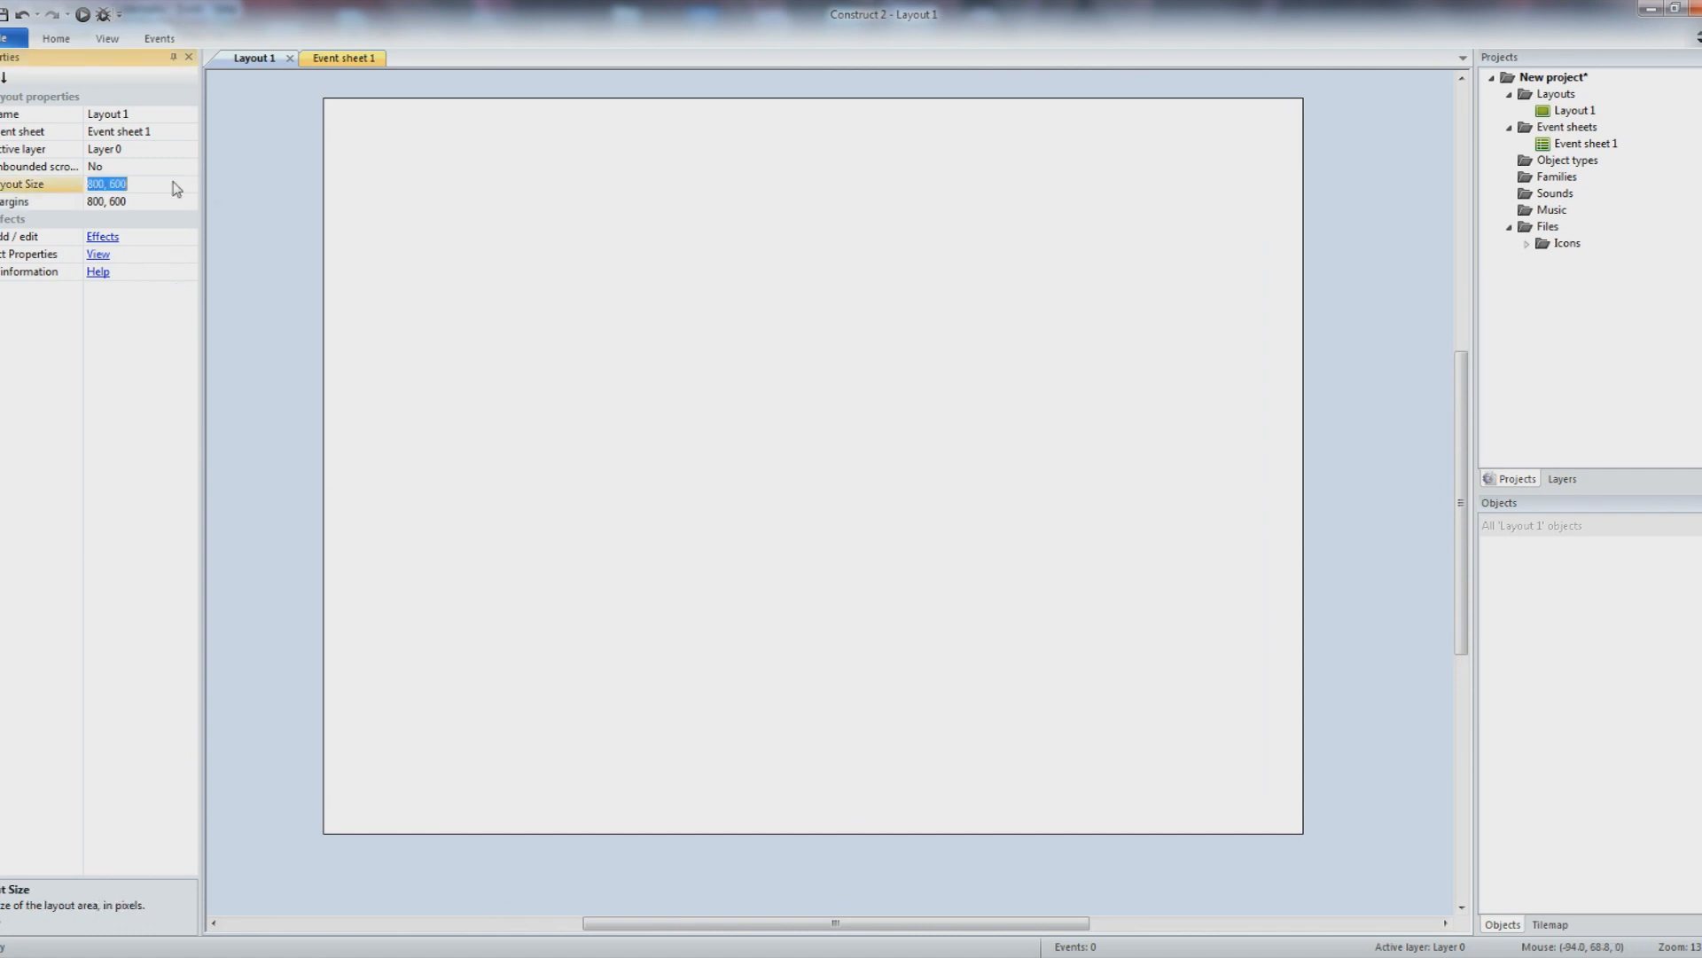
pyautogui.click(170, 184)
pyautogui.click(288, 270)
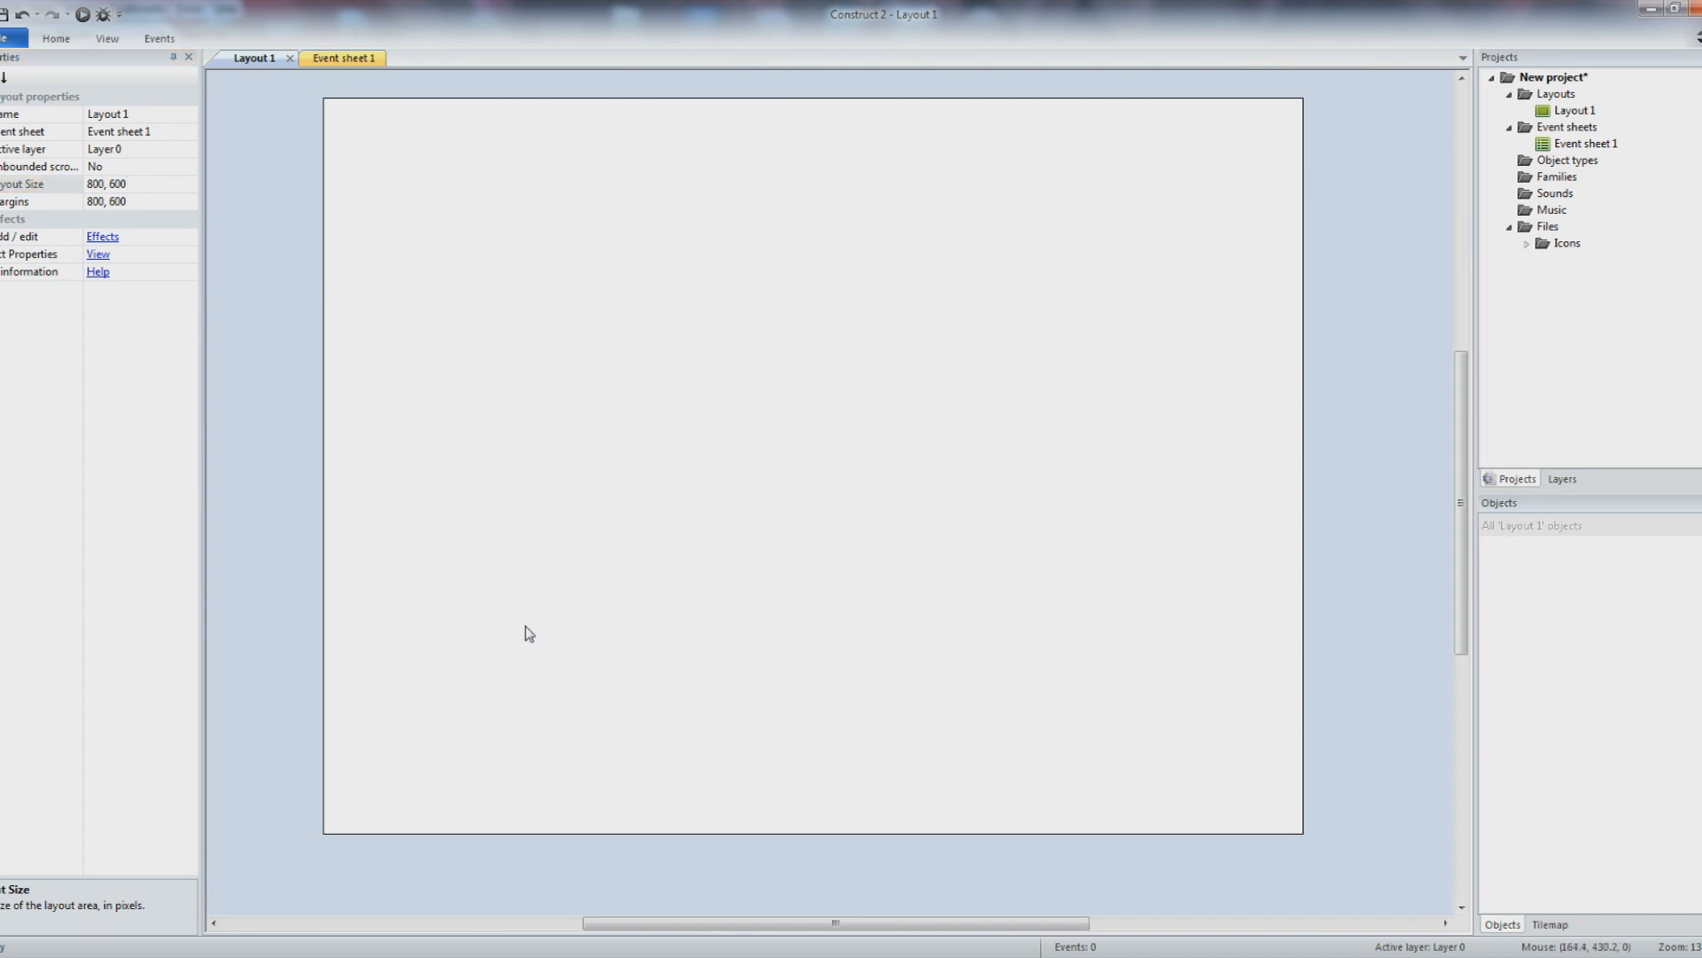
# - Insert a Sprite object near the layout's lower-left corner and fill its image with dark green (RGB 8, 180, 29)
pyautogui.doubleClick(454, 764)
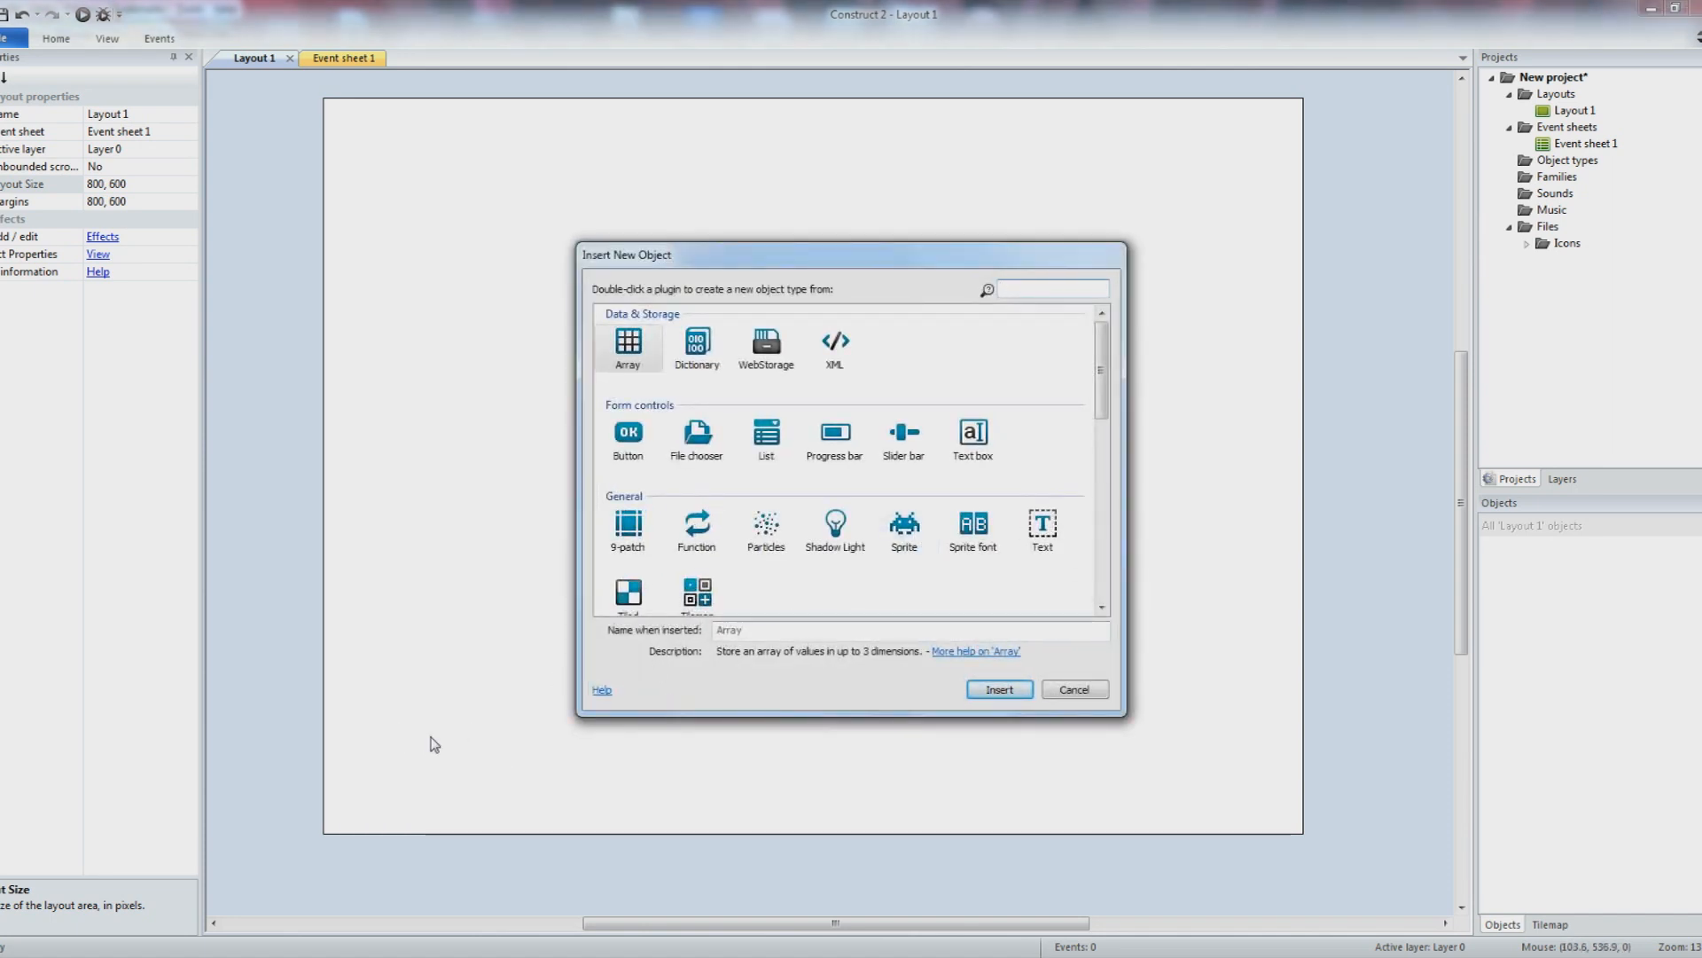
pyautogui.click(904, 530)
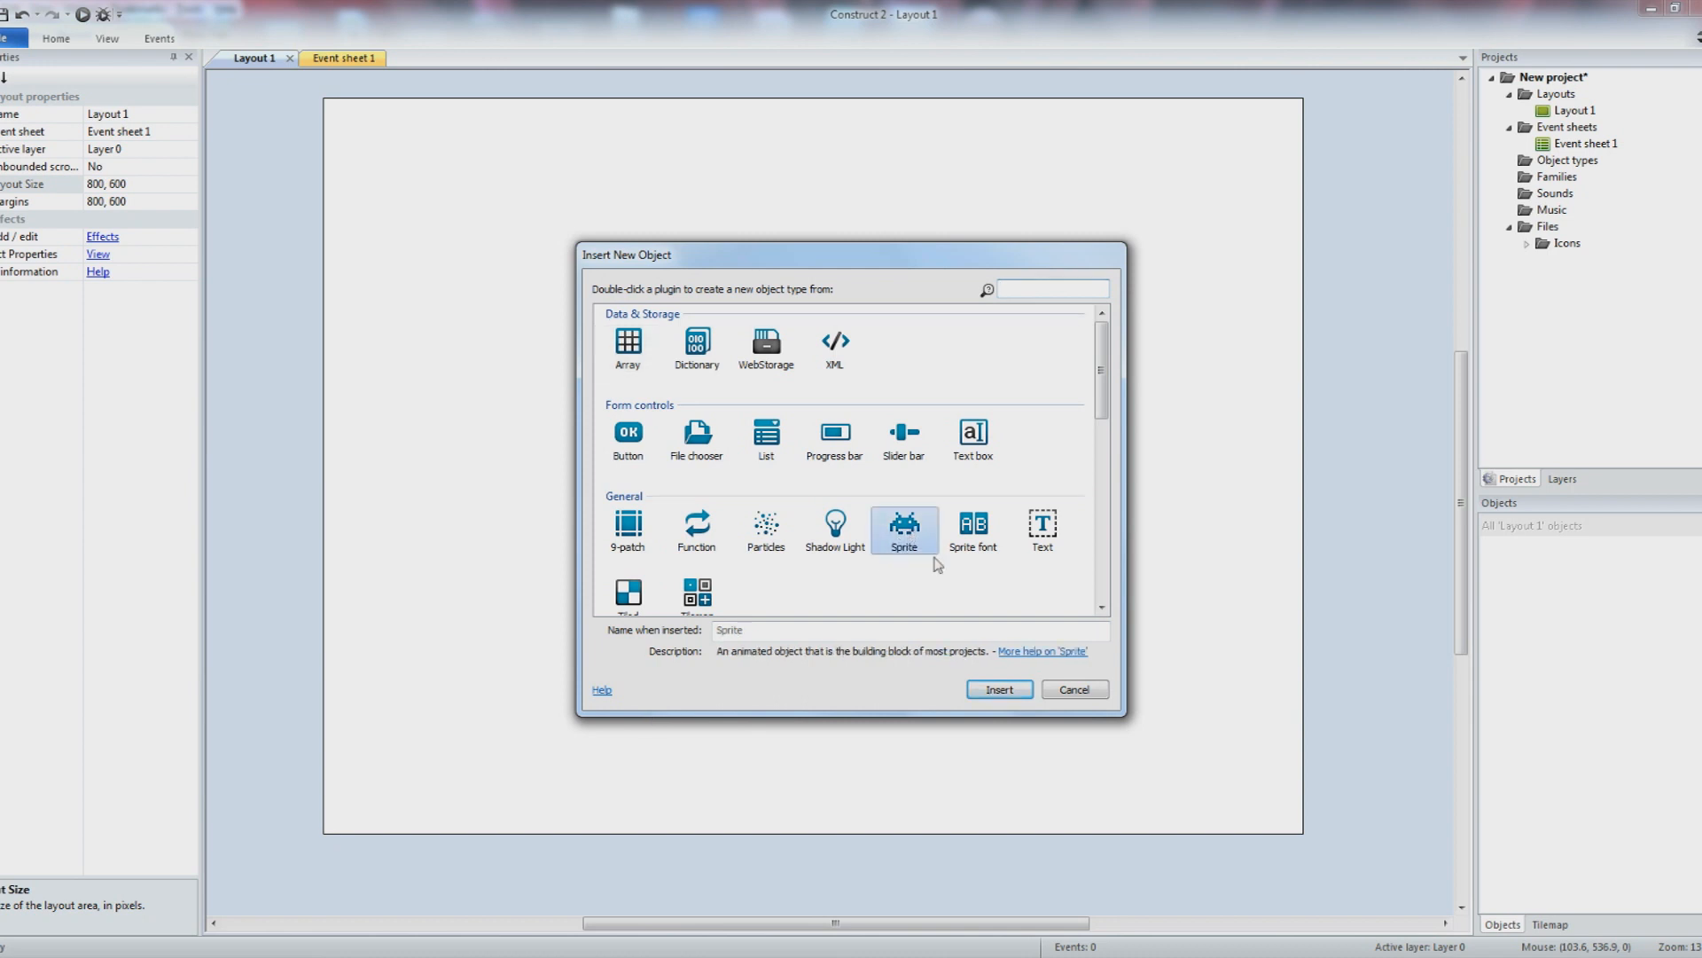
pyautogui.click(996, 690)
pyautogui.click(380, 783)
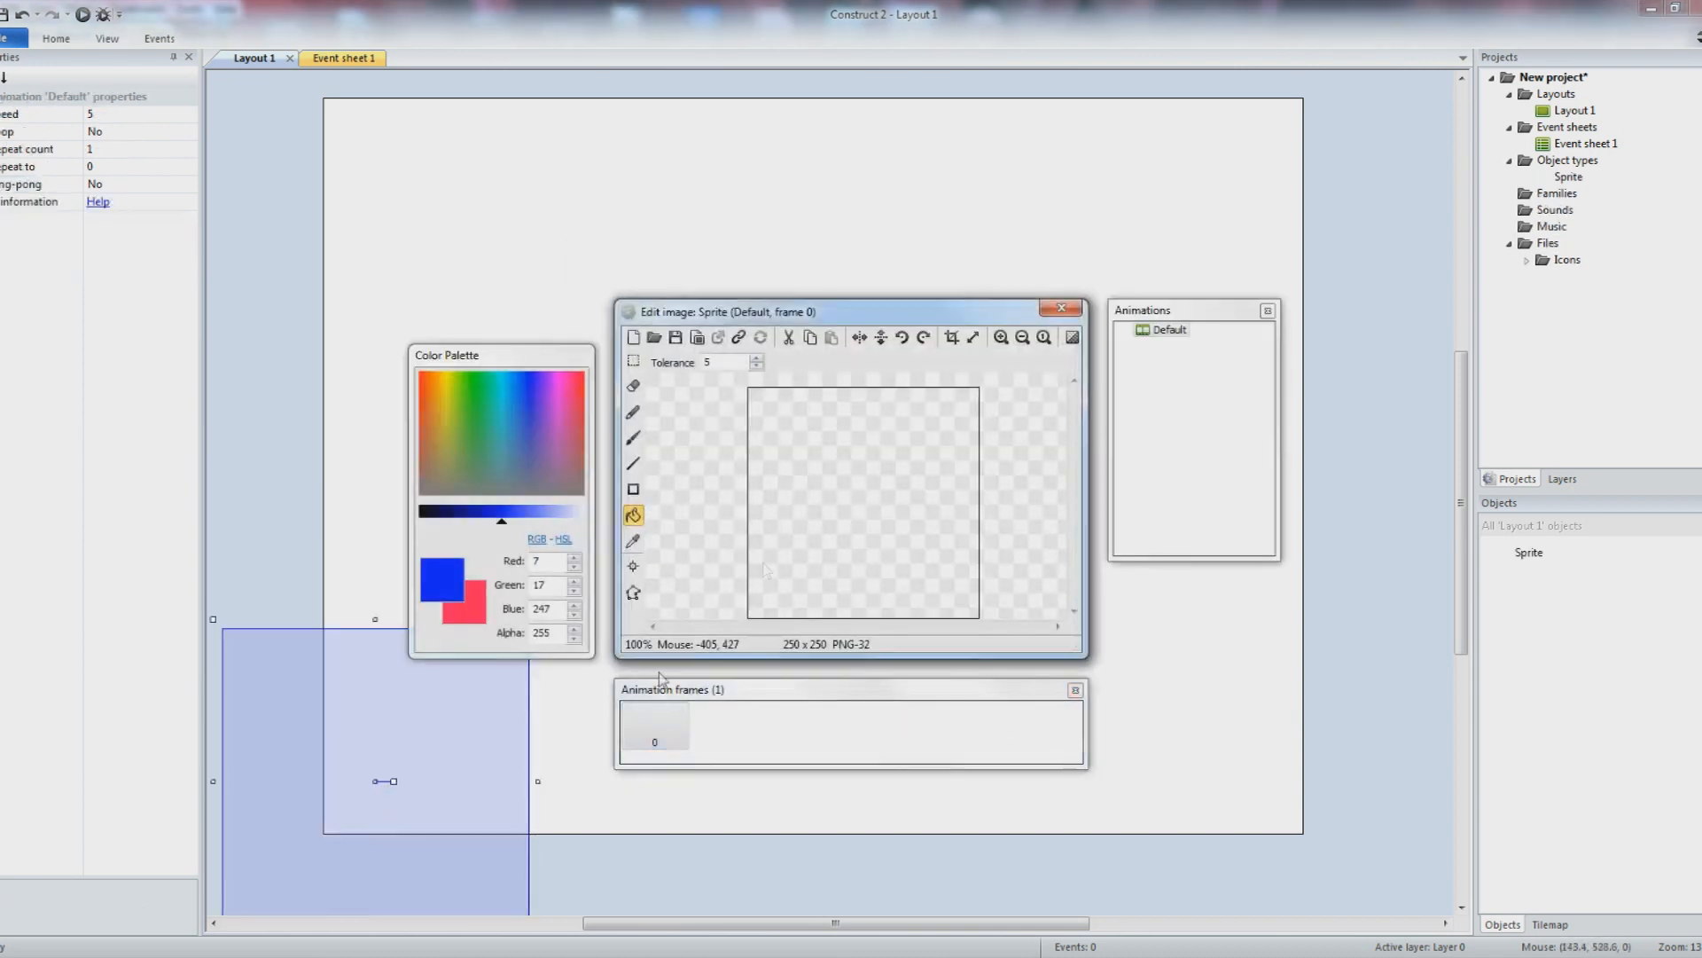
pyautogui.click(479, 388)
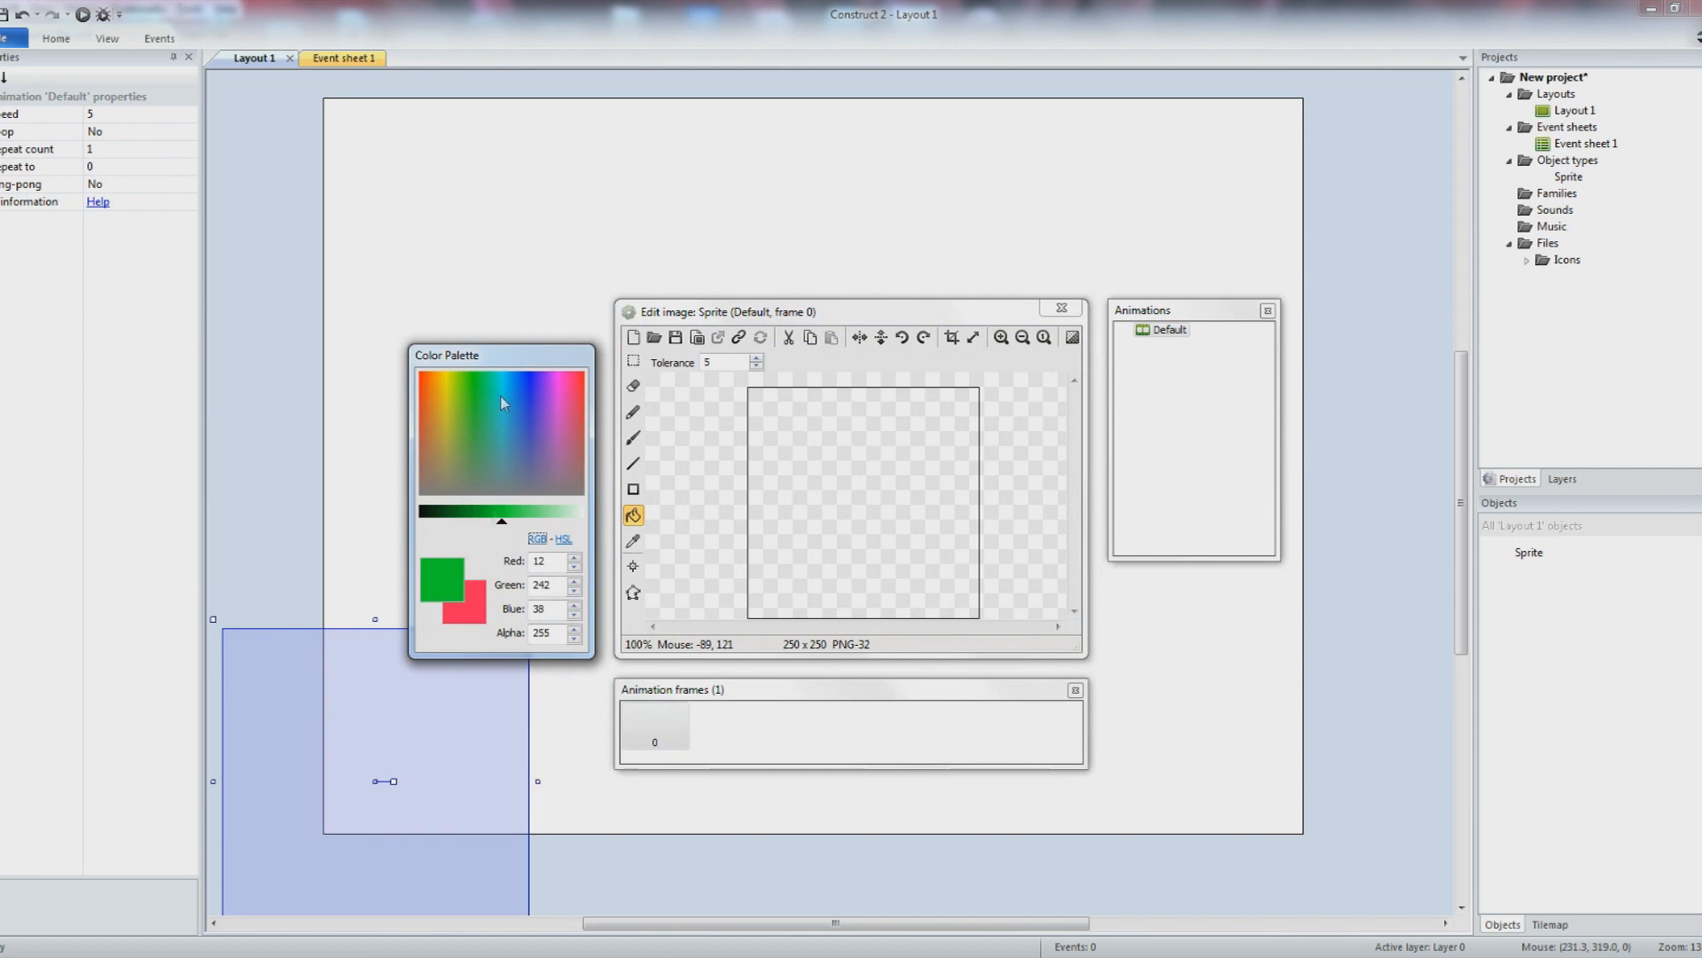
pyautogui.moveTo(498, 524); pyautogui.dragTo(482, 521)
pyautogui.click(866, 521)
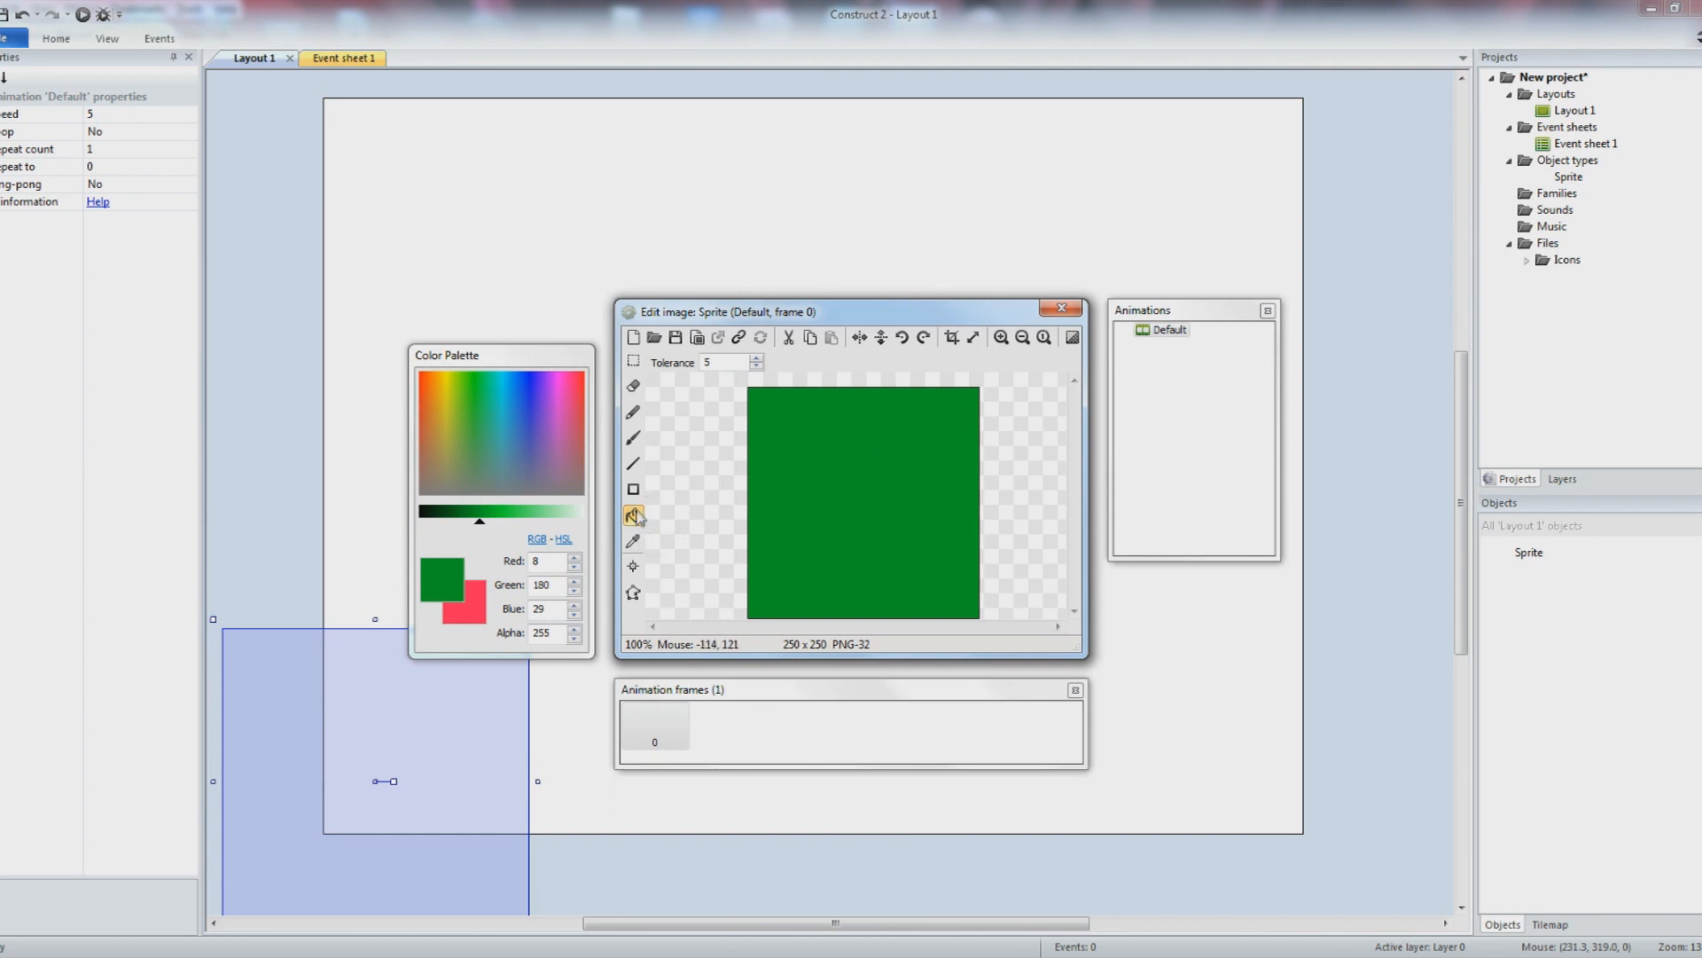
pyautogui.click(1061, 307)
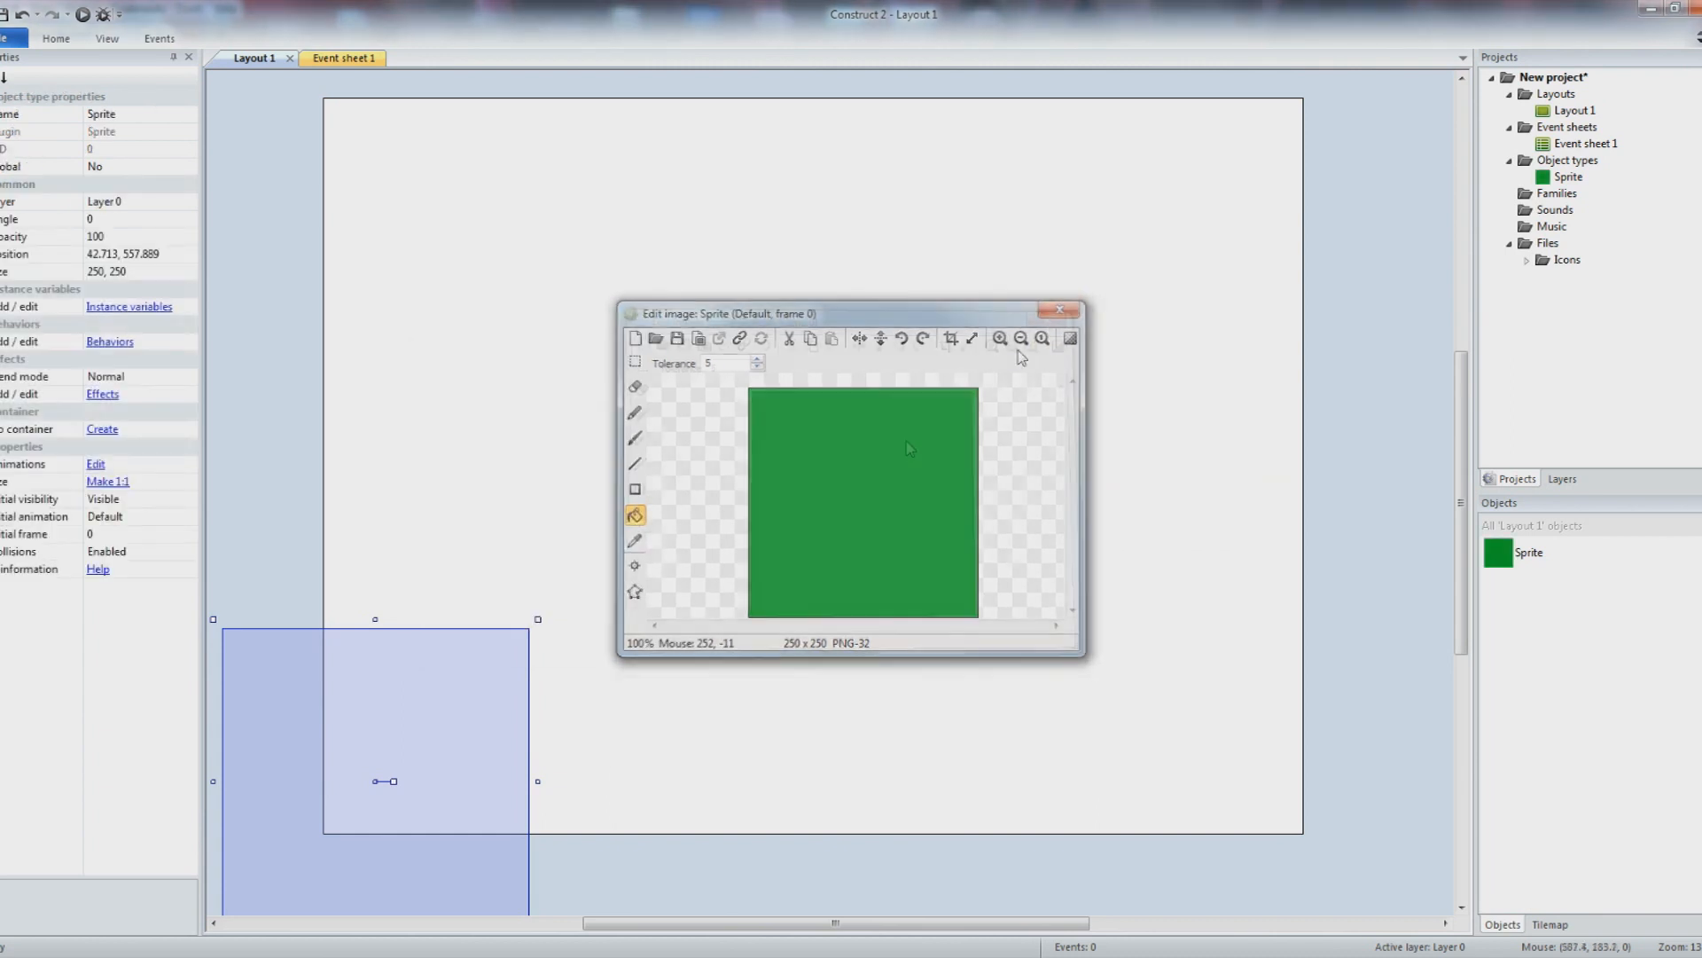
# - Reshape the green sprite into a ground strip about 821 × 49 along the layout's lower edge and give it the Solid behavior
pyautogui.moveTo(466, 687); pyautogui.dragTo(543, 603)
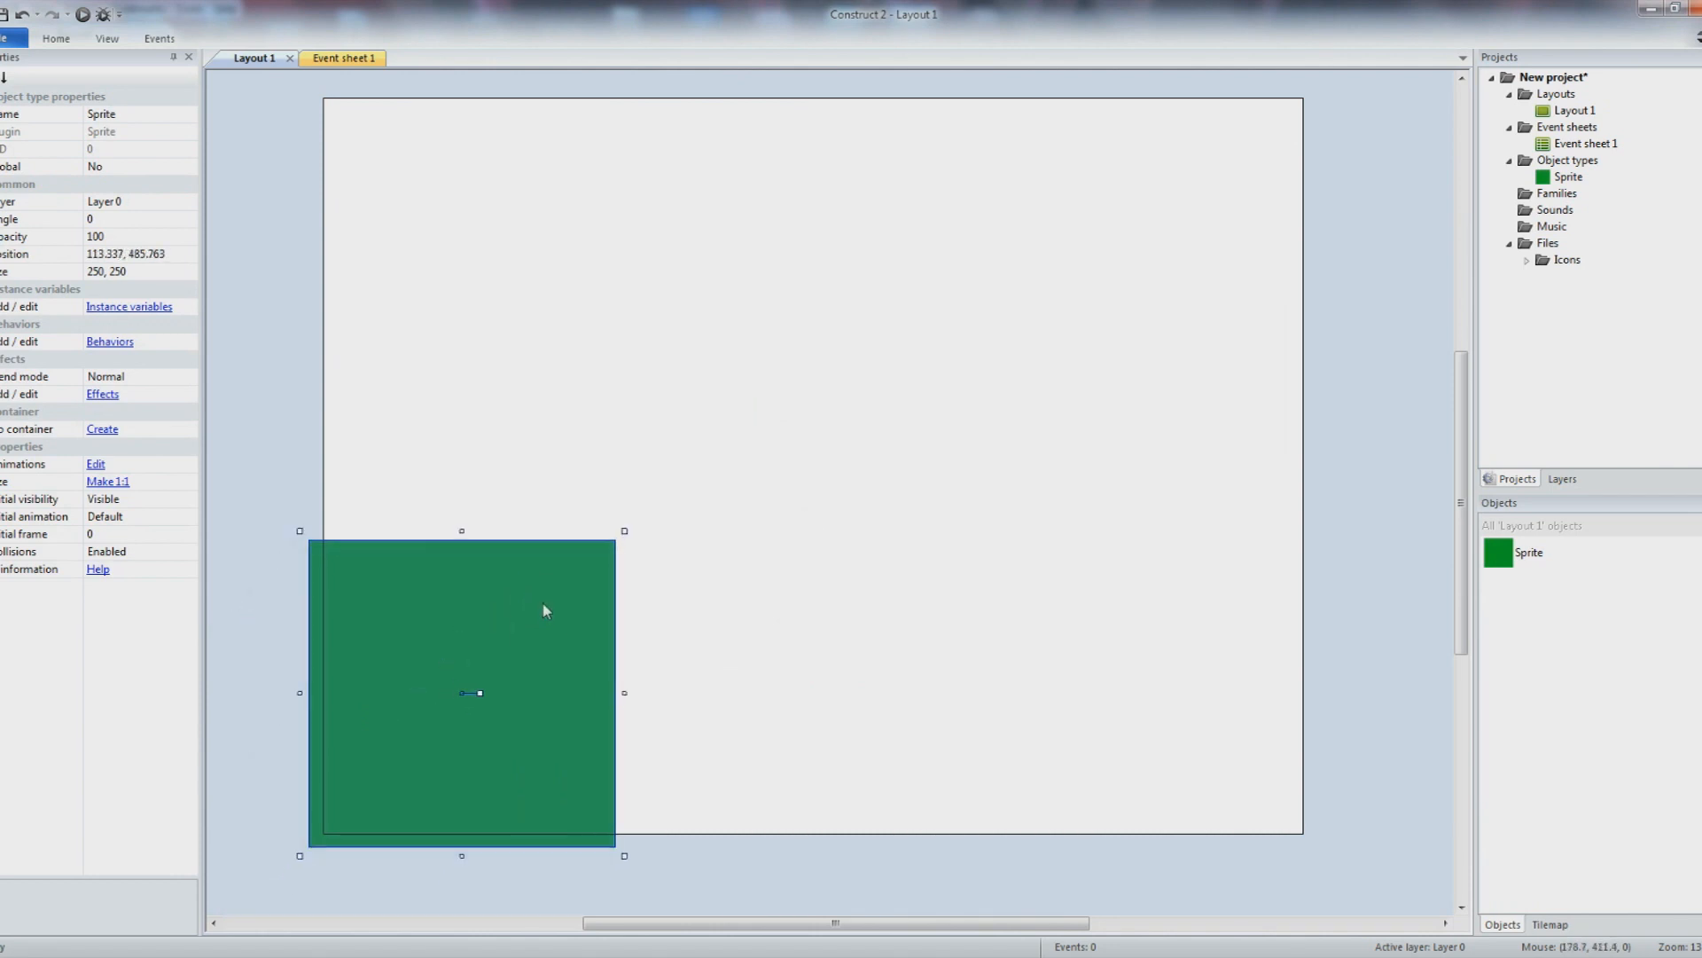
pyautogui.moveTo(625, 532); pyautogui.dragTo(1334, 778)
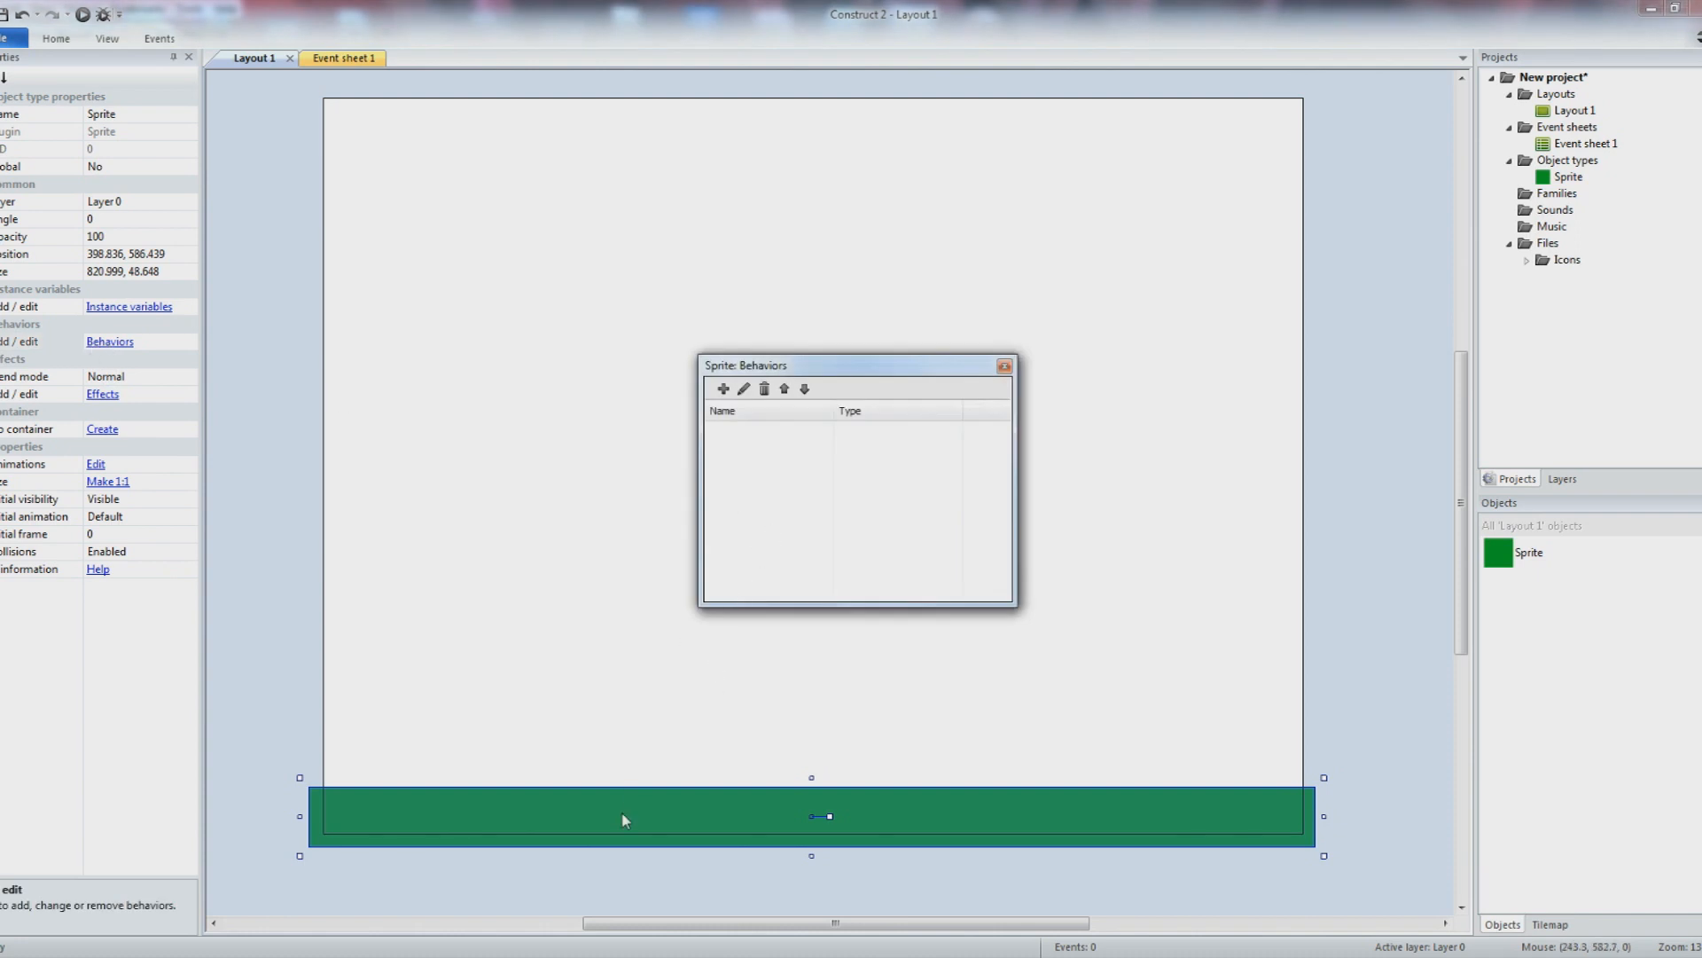
pyautogui.click(724, 389)
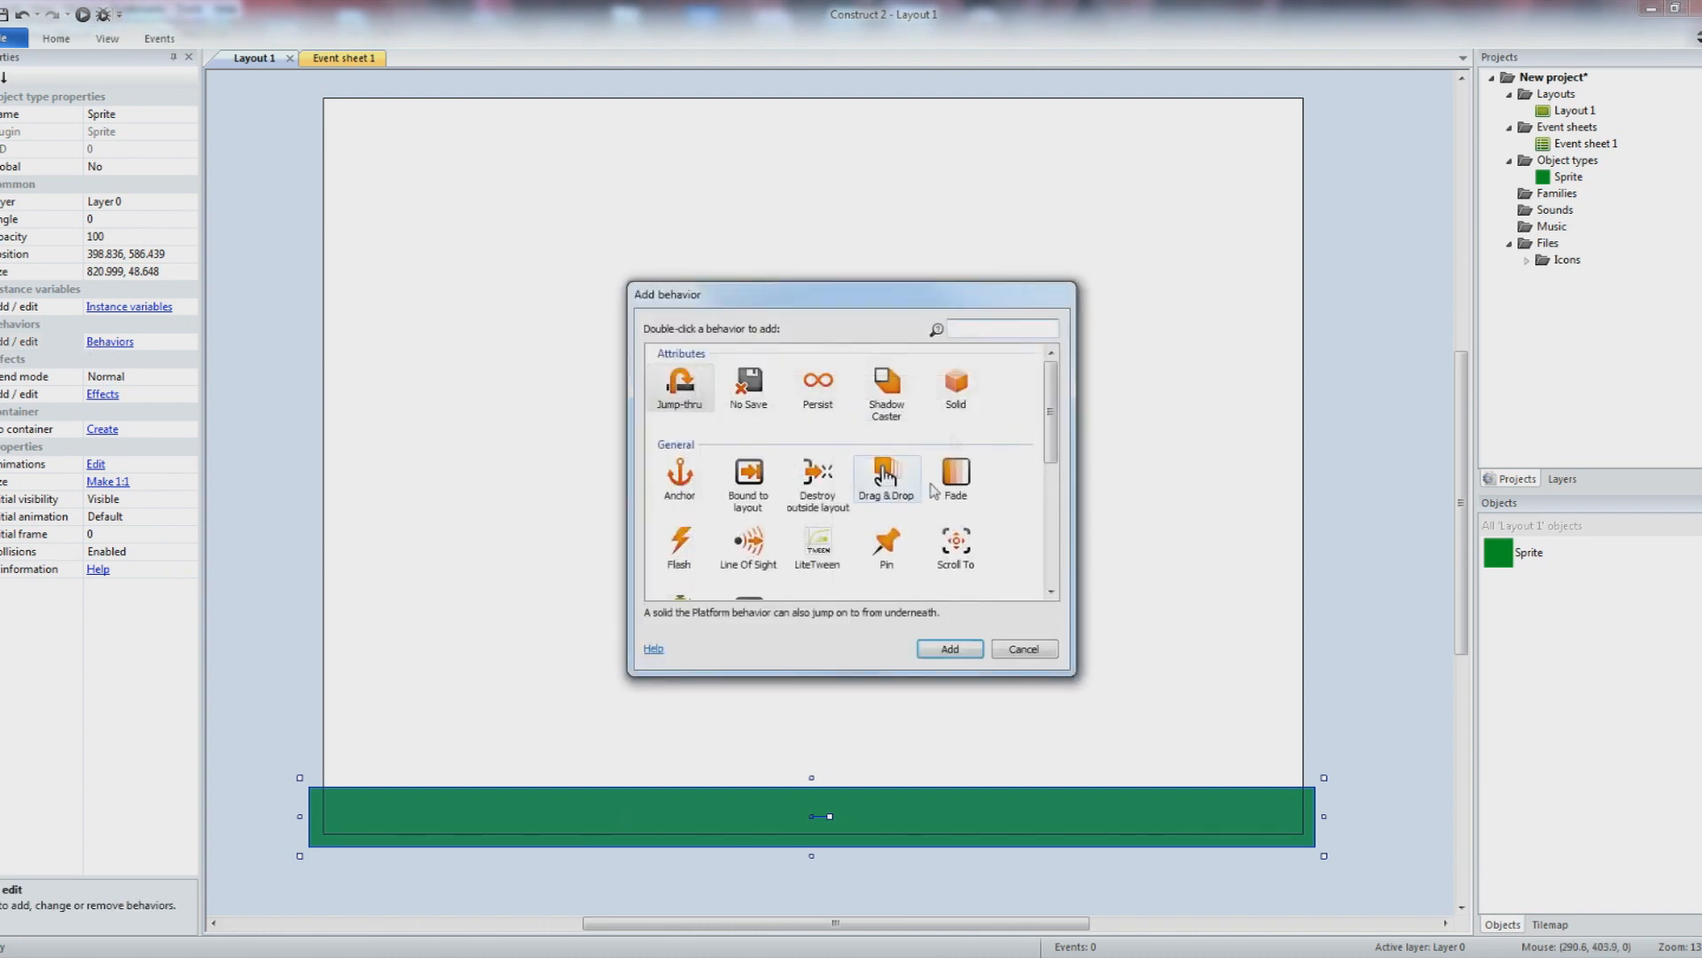
pyautogui.click(959, 397)
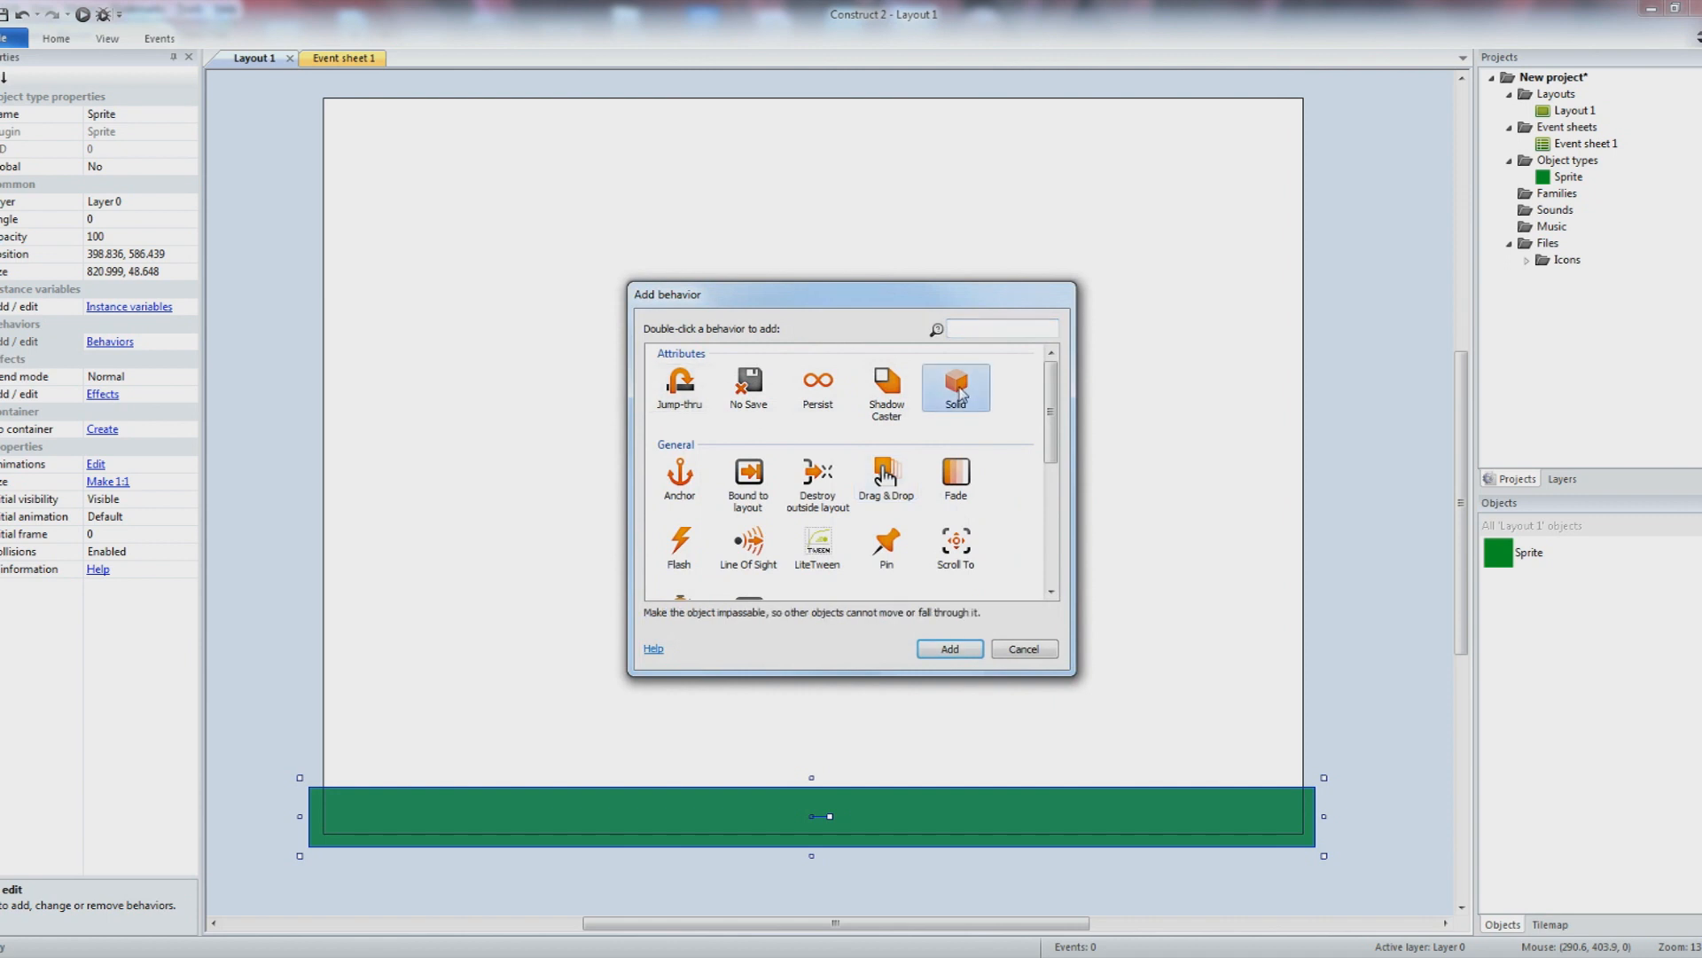
pyautogui.click(951, 651)
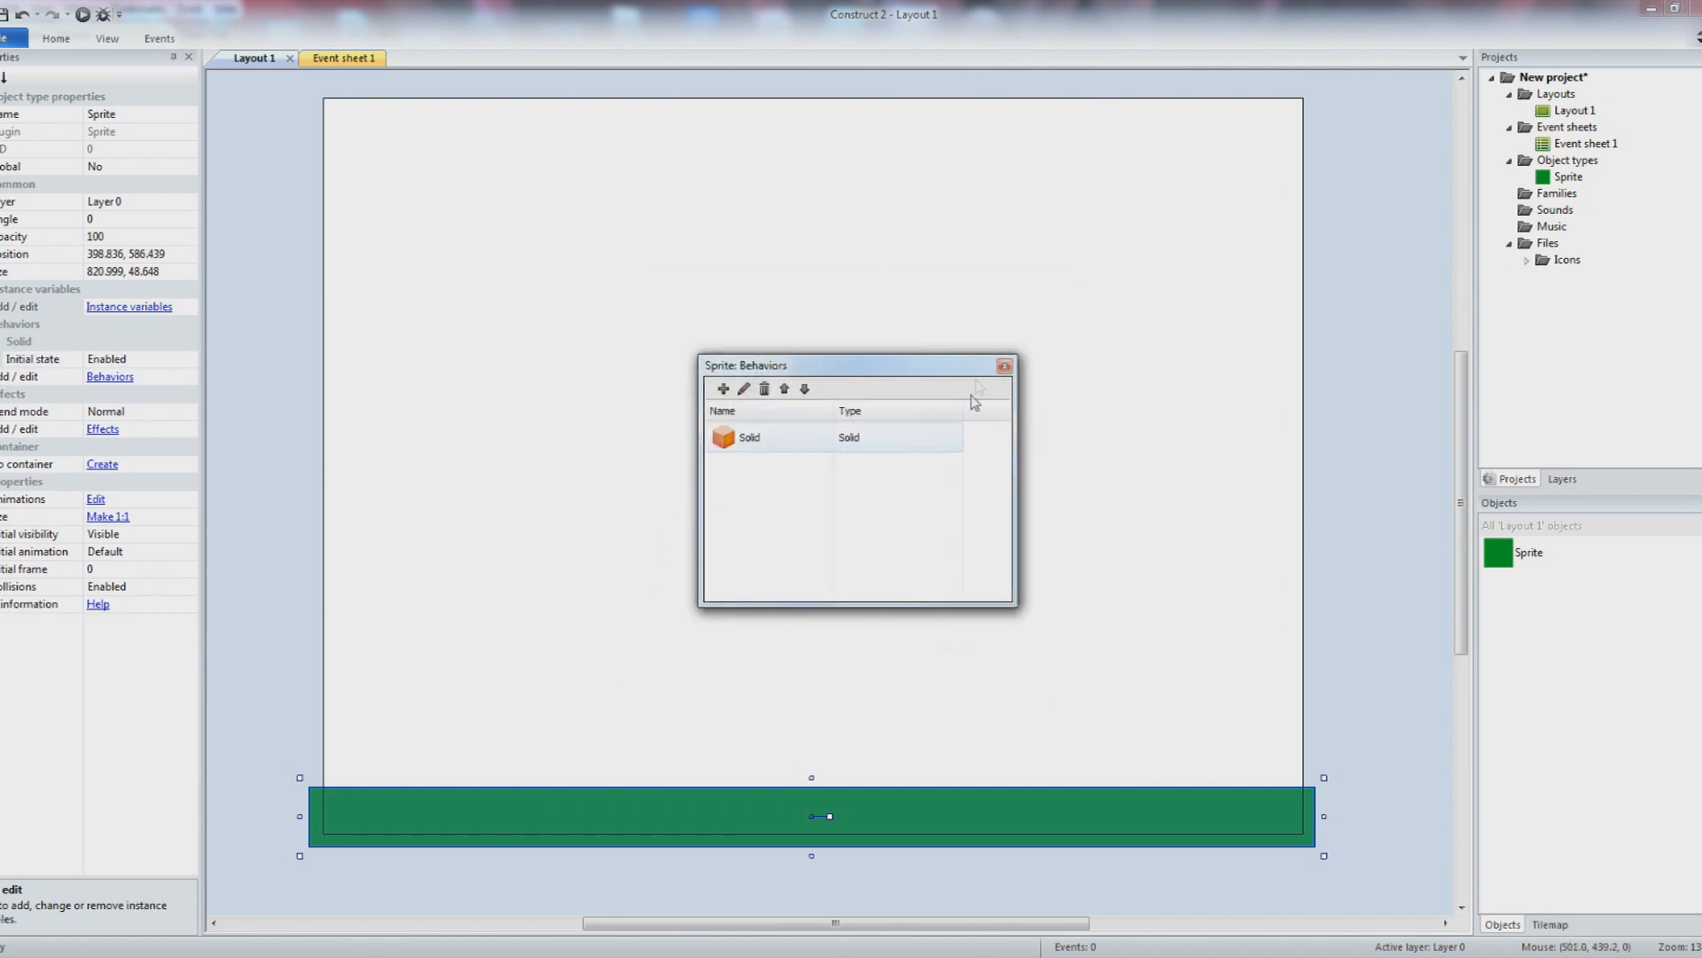
pyautogui.click(1004, 365)
pyautogui.click(734, 572)
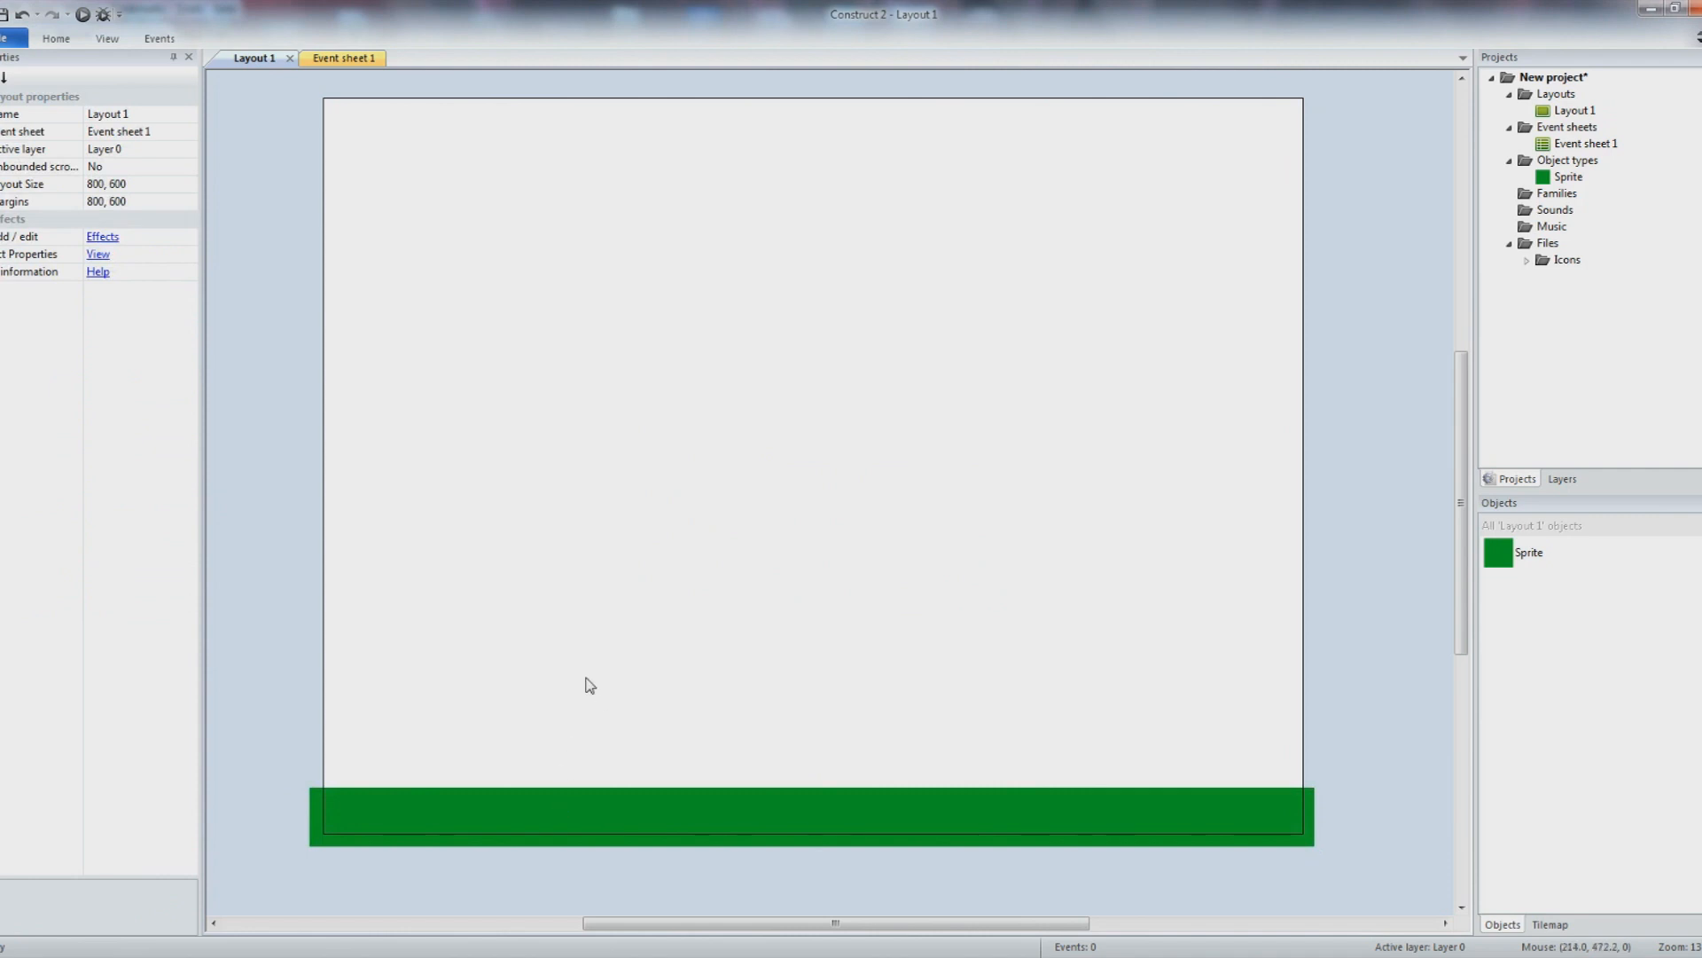
# - Insert a second Sprite object above the ground and fill its image with blue (RGB 10, 20, 244)
pyautogui.doubleClick(611, 607)
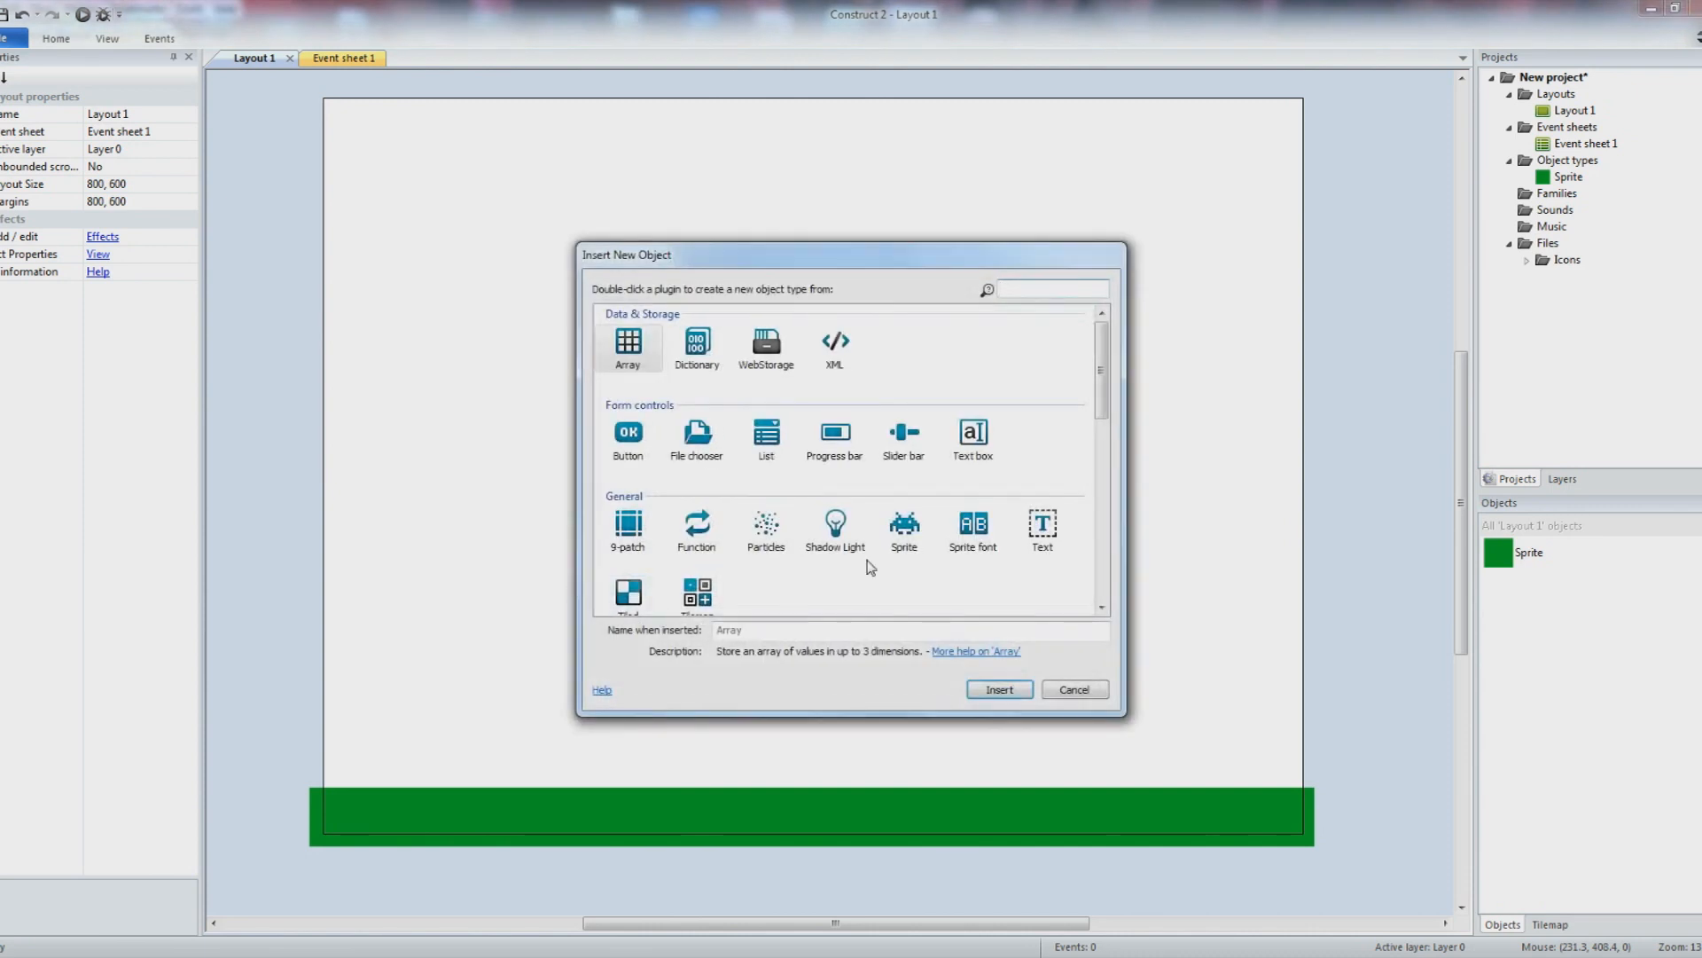
pyautogui.click(904, 528)
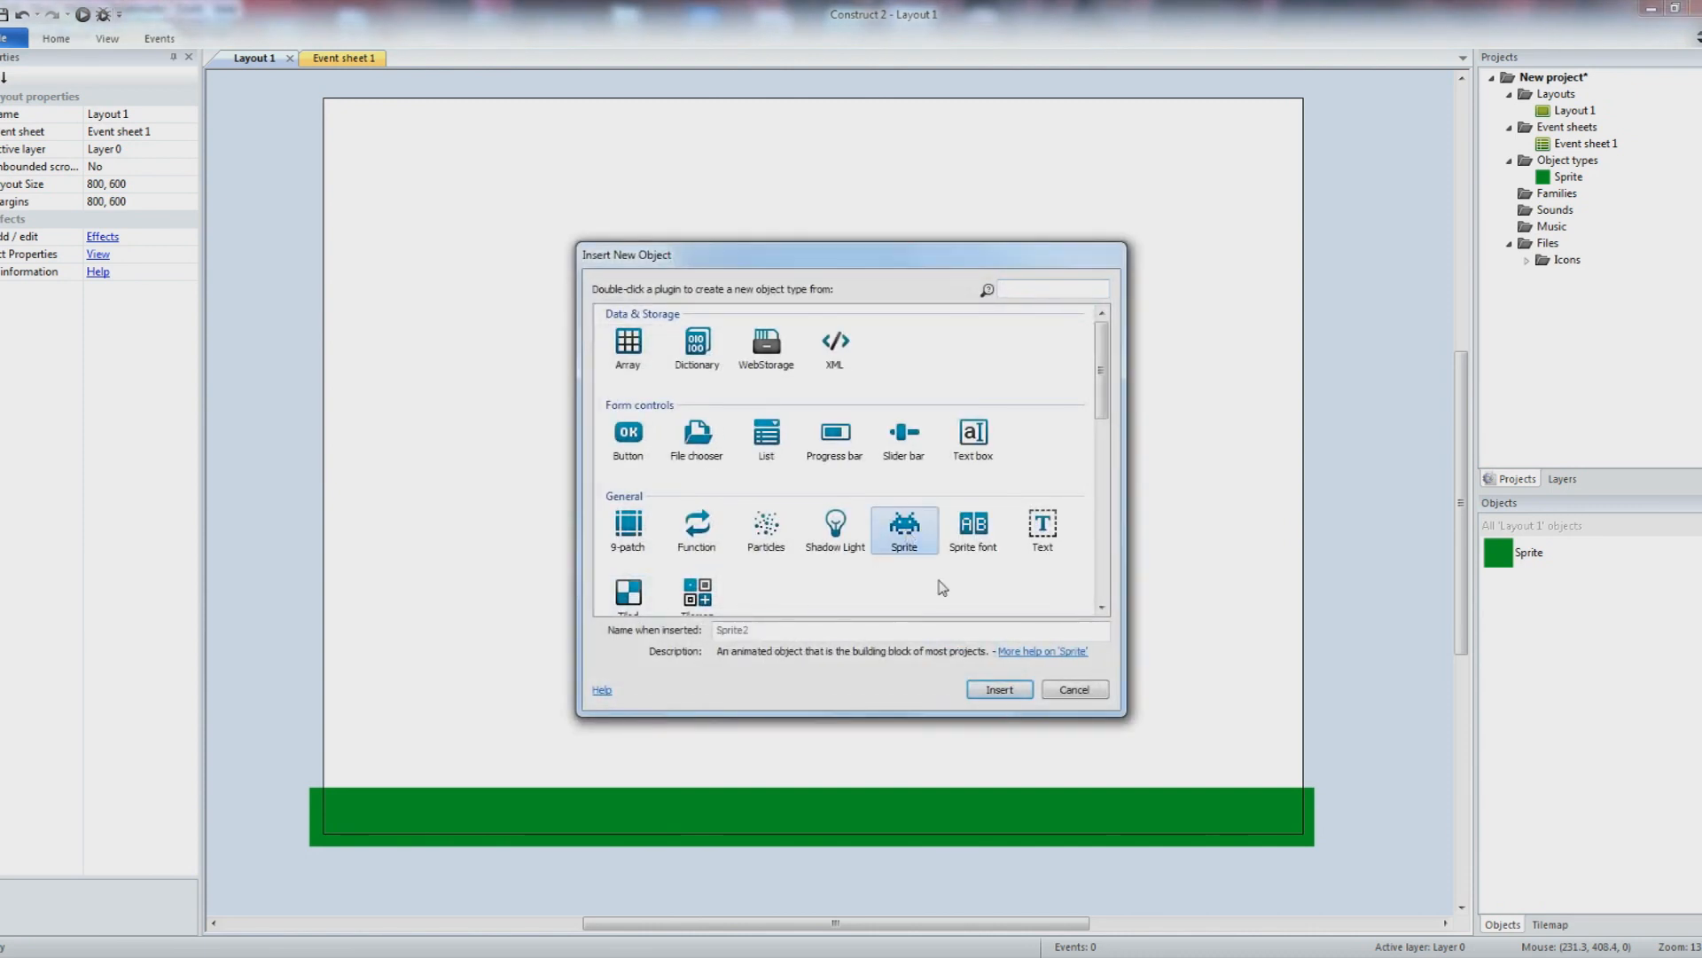
pyautogui.click(998, 689)
pyautogui.click(621, 558)
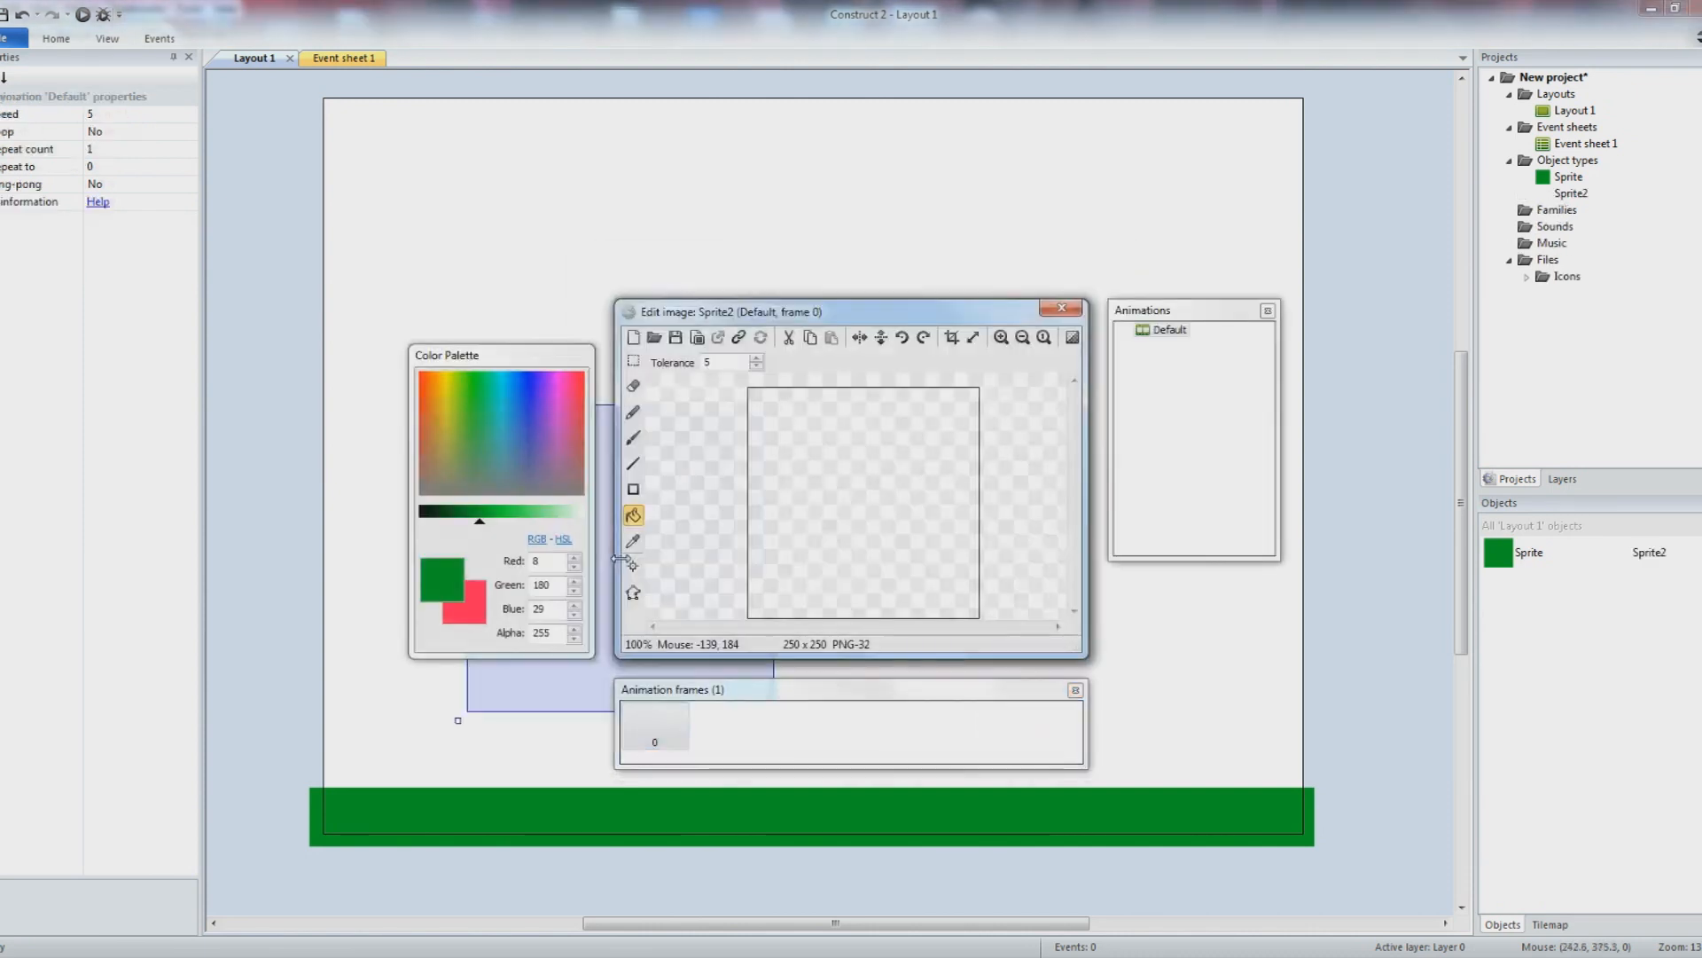
pyautogui.click(529, 381)
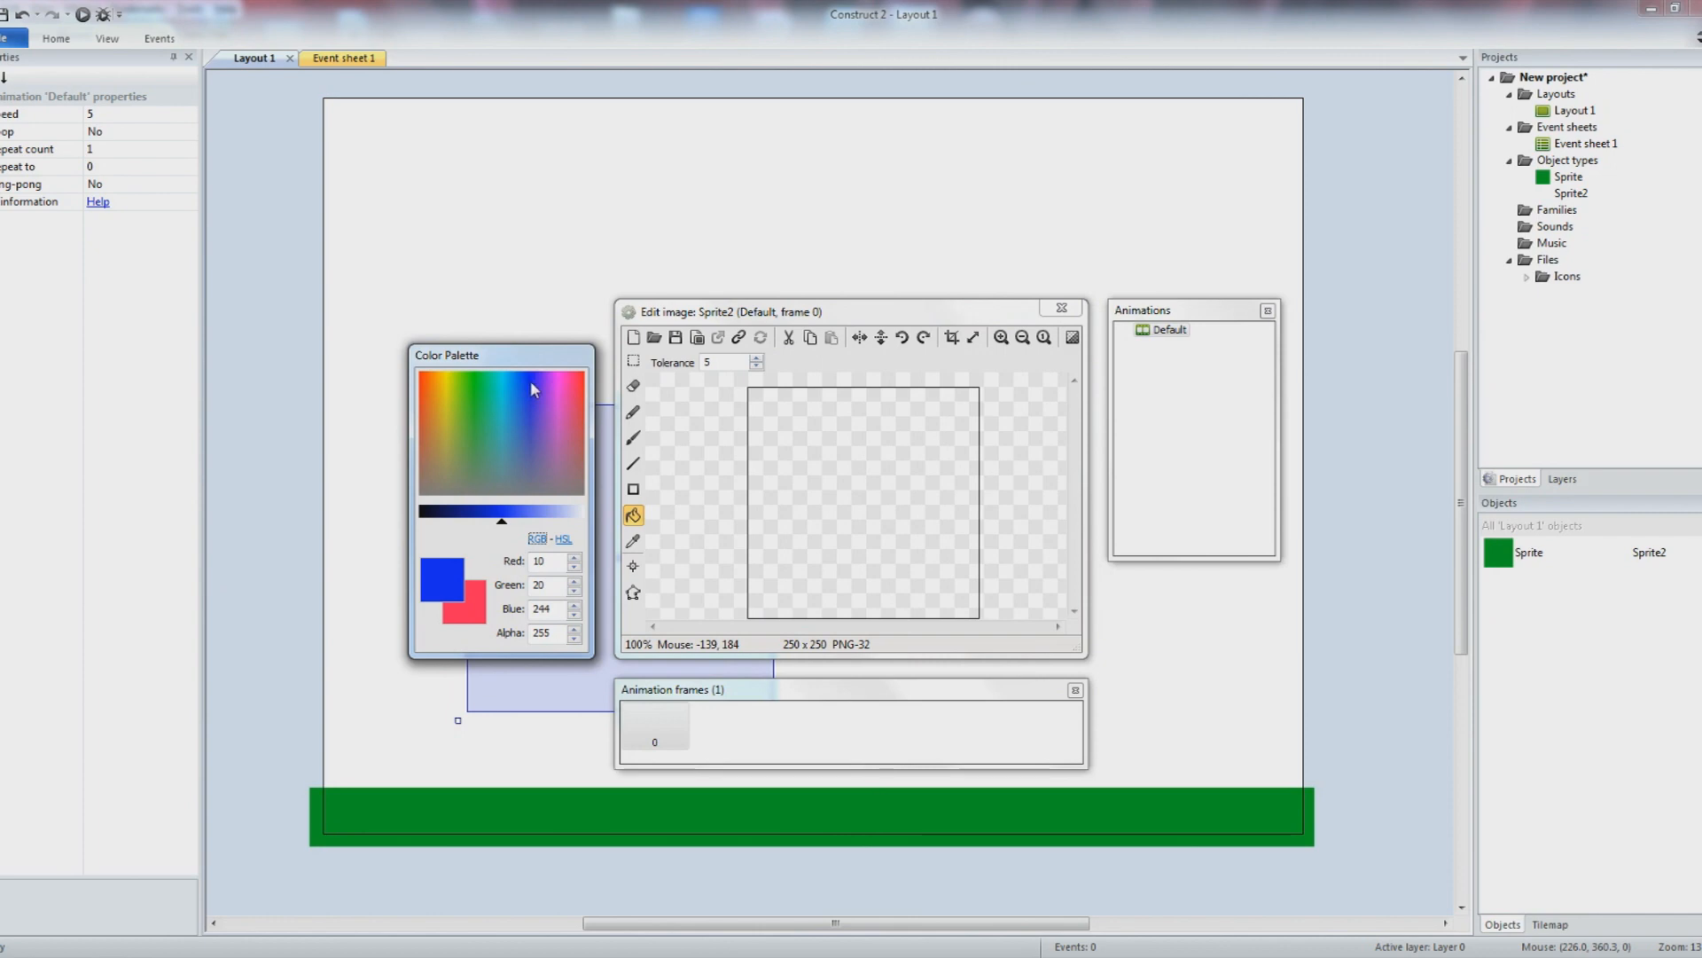
pyautogui.click(888, 465)
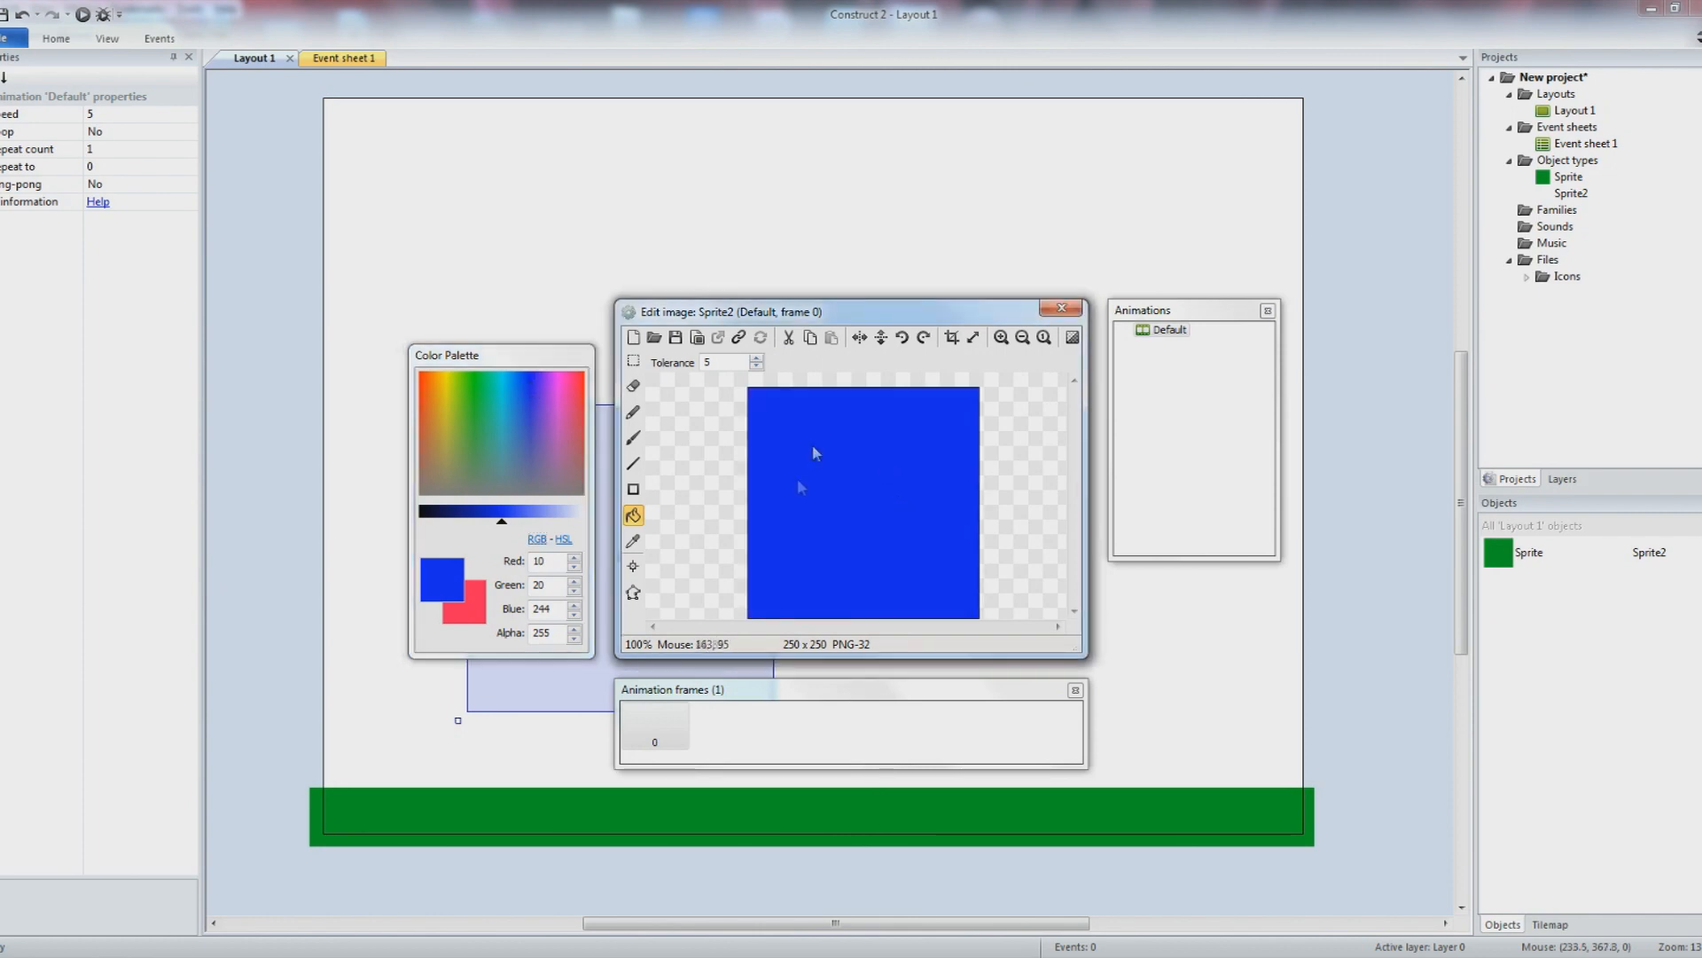
pyautogui.click(1060, 309)
# - Shrink the blue sprite to an upright rectangle about 34 × 66 and place it just above the green ground
pyautogui.moveTo(745, 572); pyautogui.dragTo(778, 596)
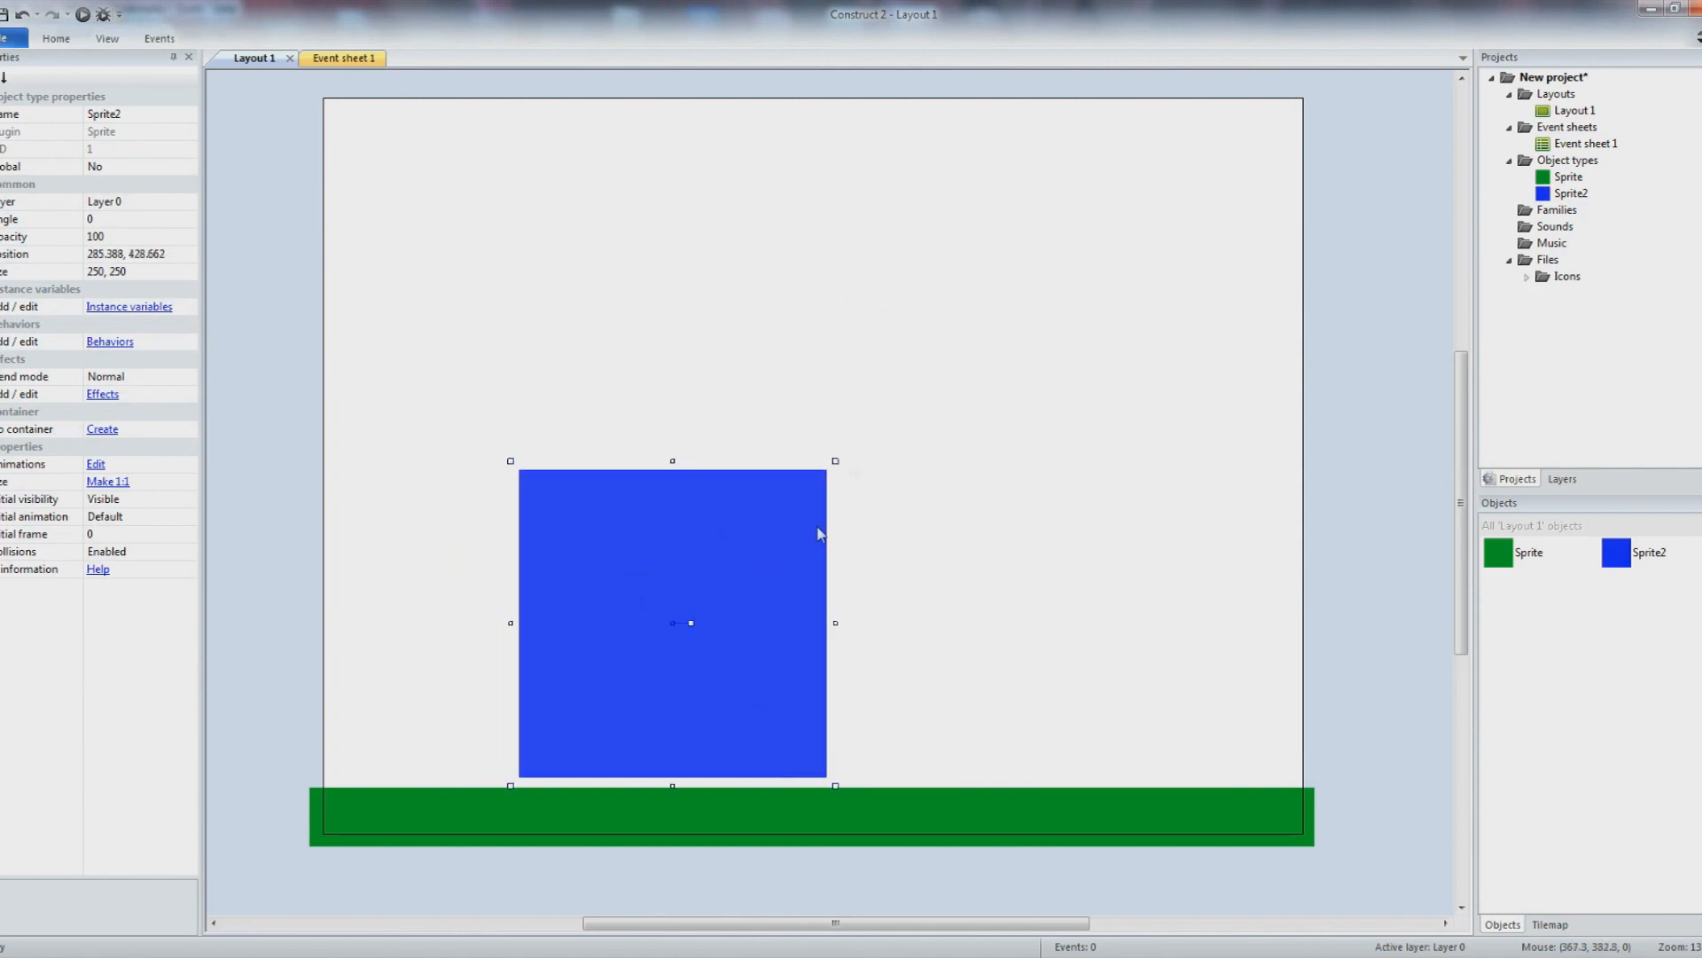
pyautogui.moveTo(837, 461); pyautogui.dragTo(621, 710)
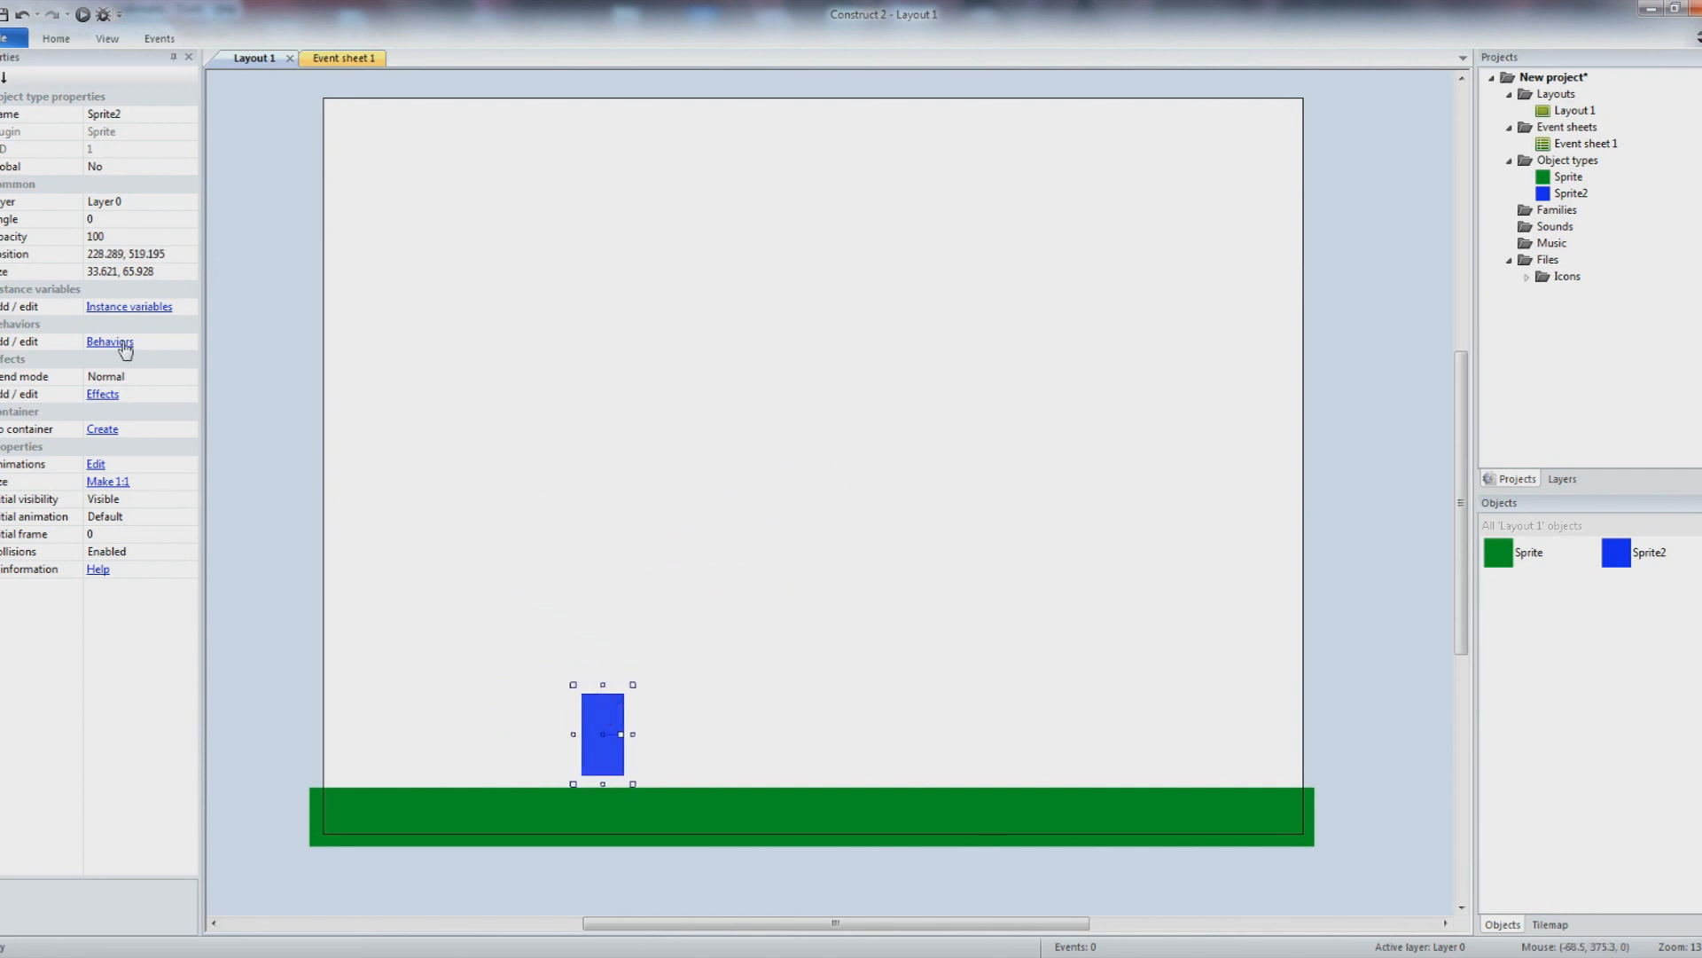
# - Add the Platform and Bound to layout behaviors to the blue sprite
pyautogui.click(109, 342)
pyautogui.click(720, 388)
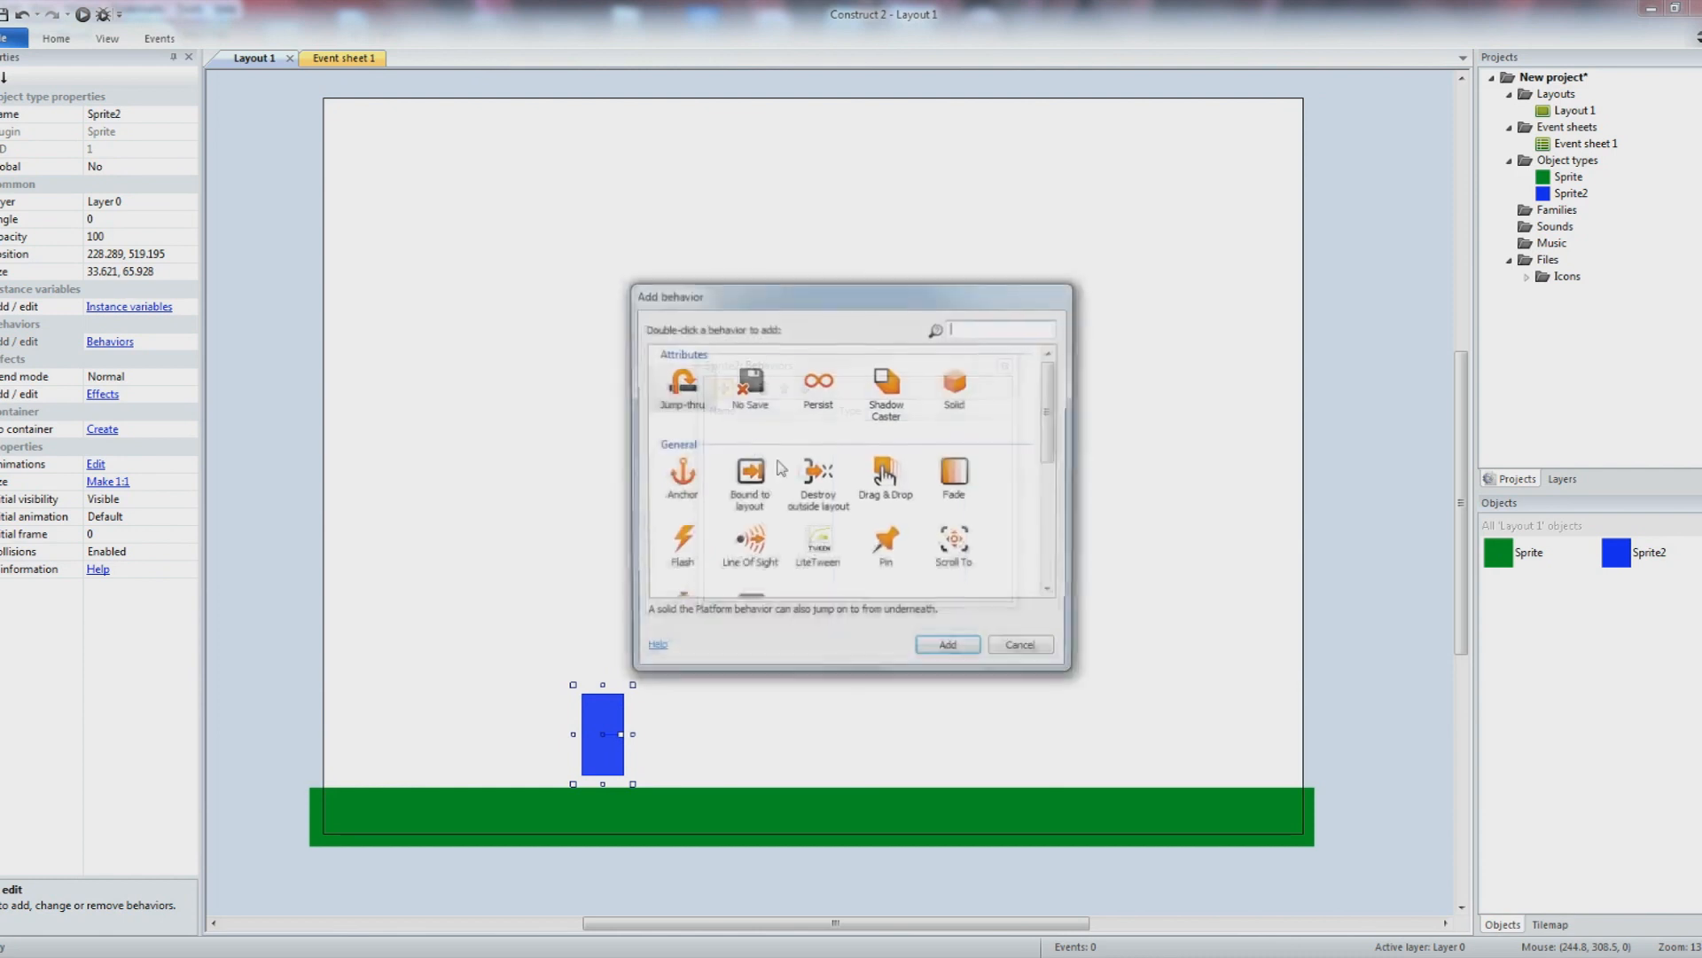
pyautogui.scroll(-5, 1059, 466)
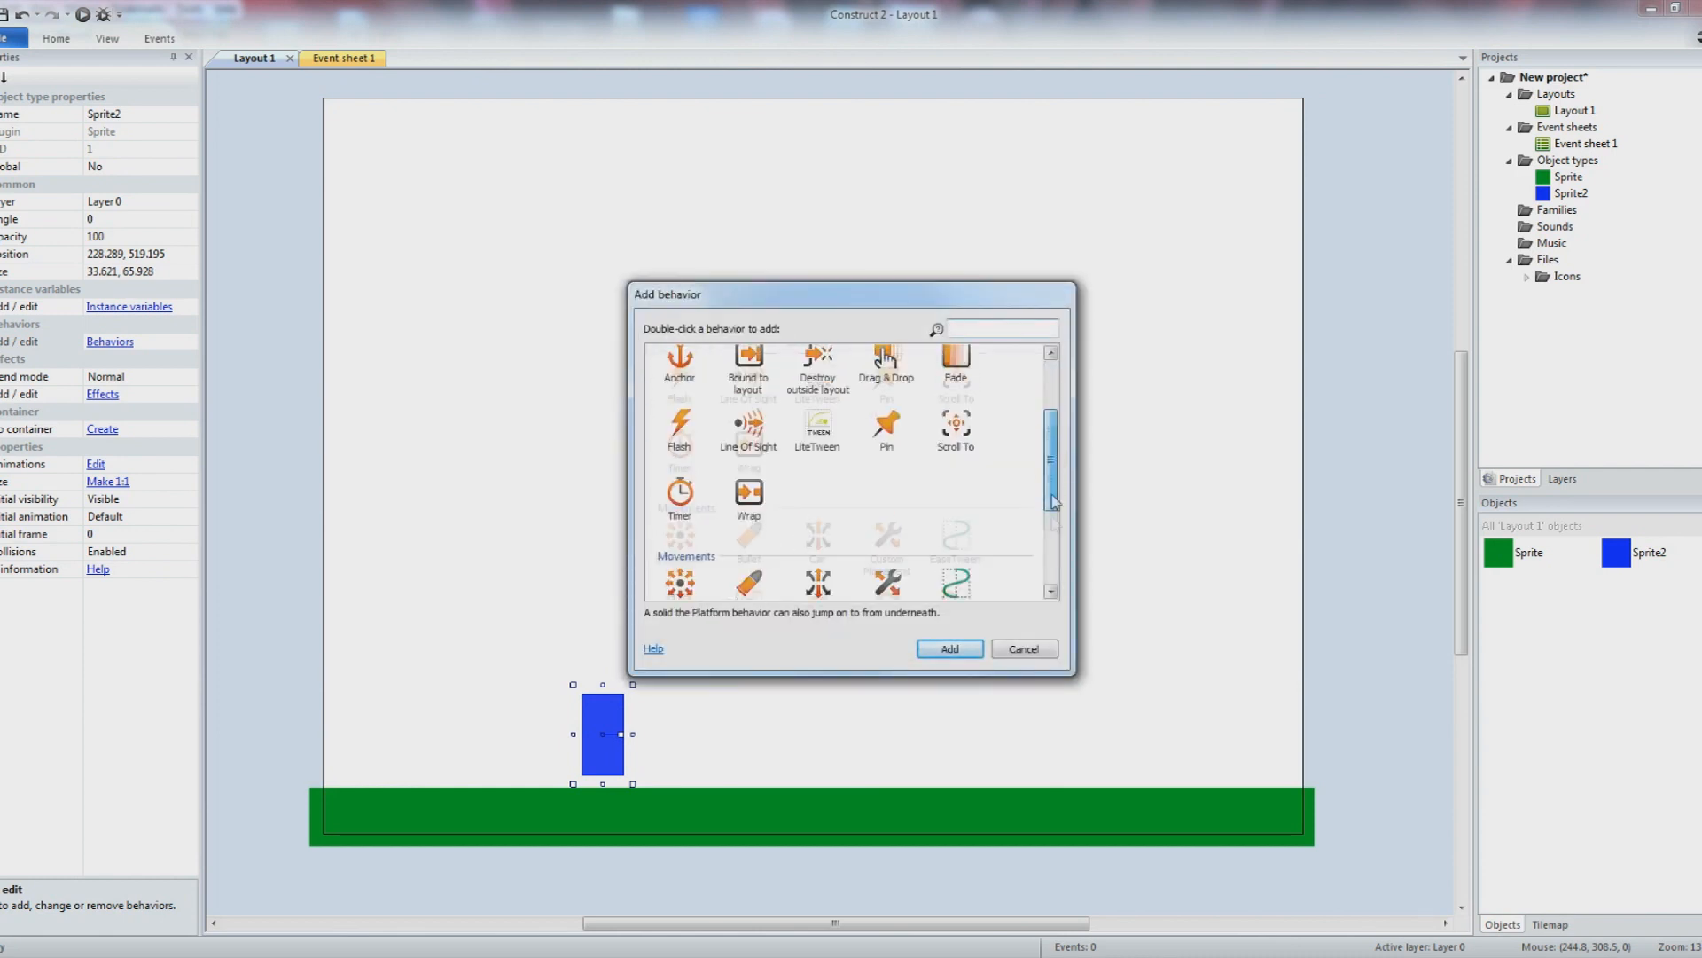
pyautogui.click(822, 496)
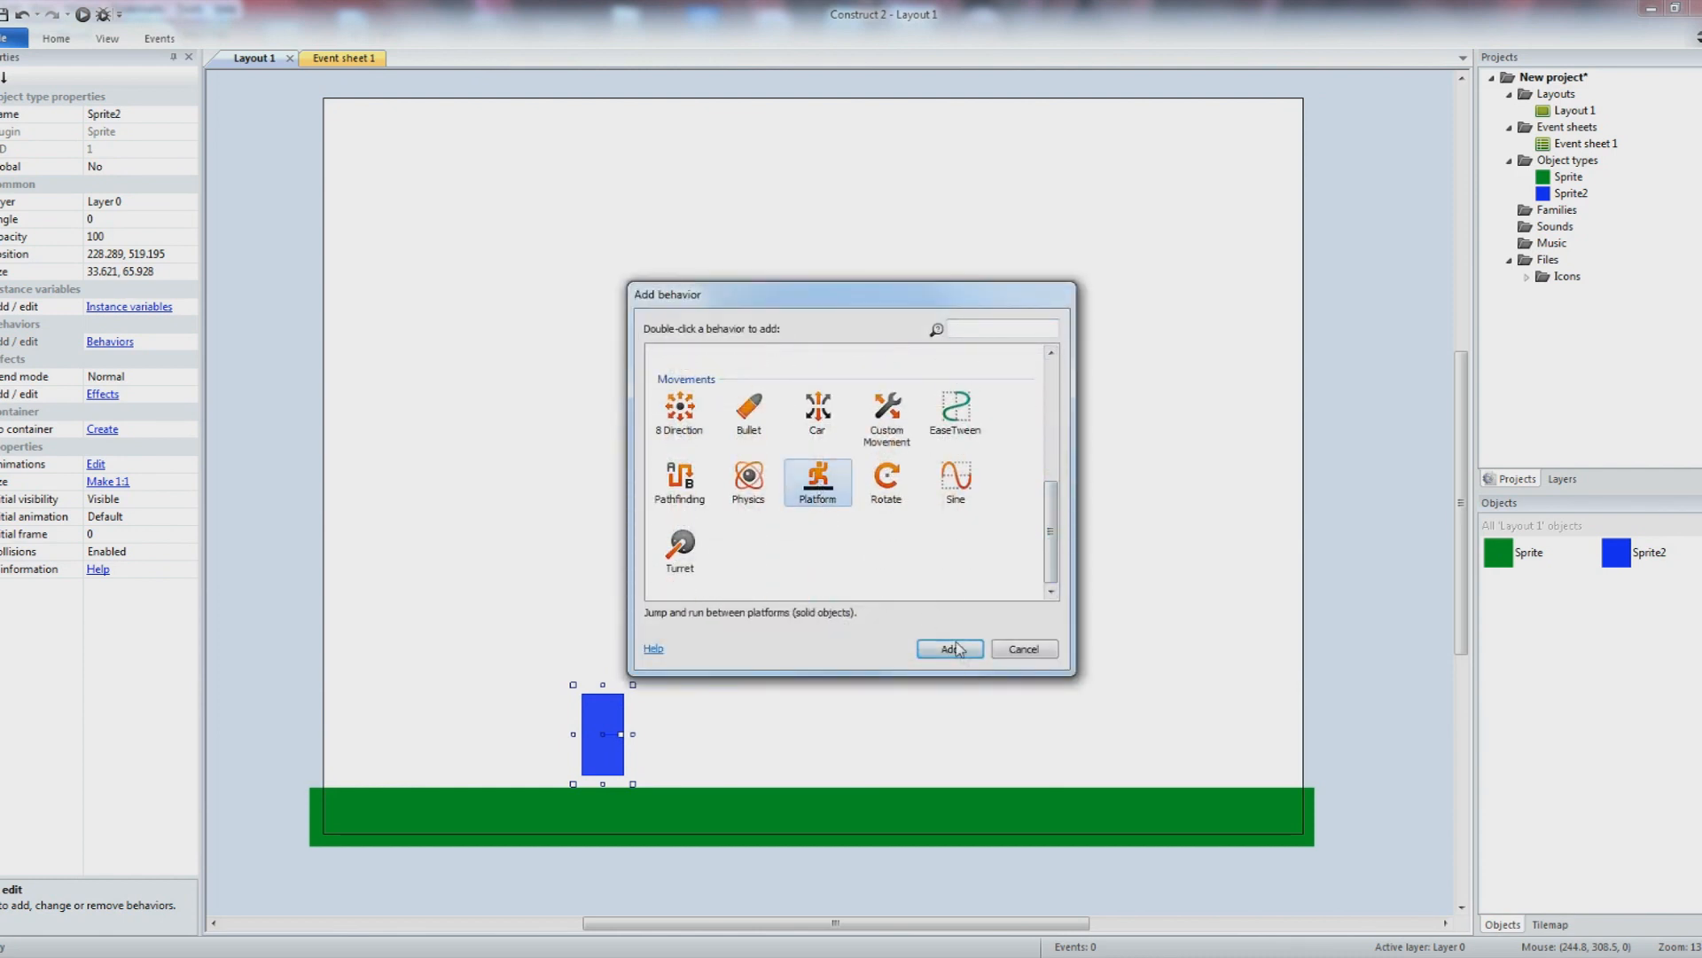
pyautogui.click(950, 648)
pyautogui.click(721, 390)
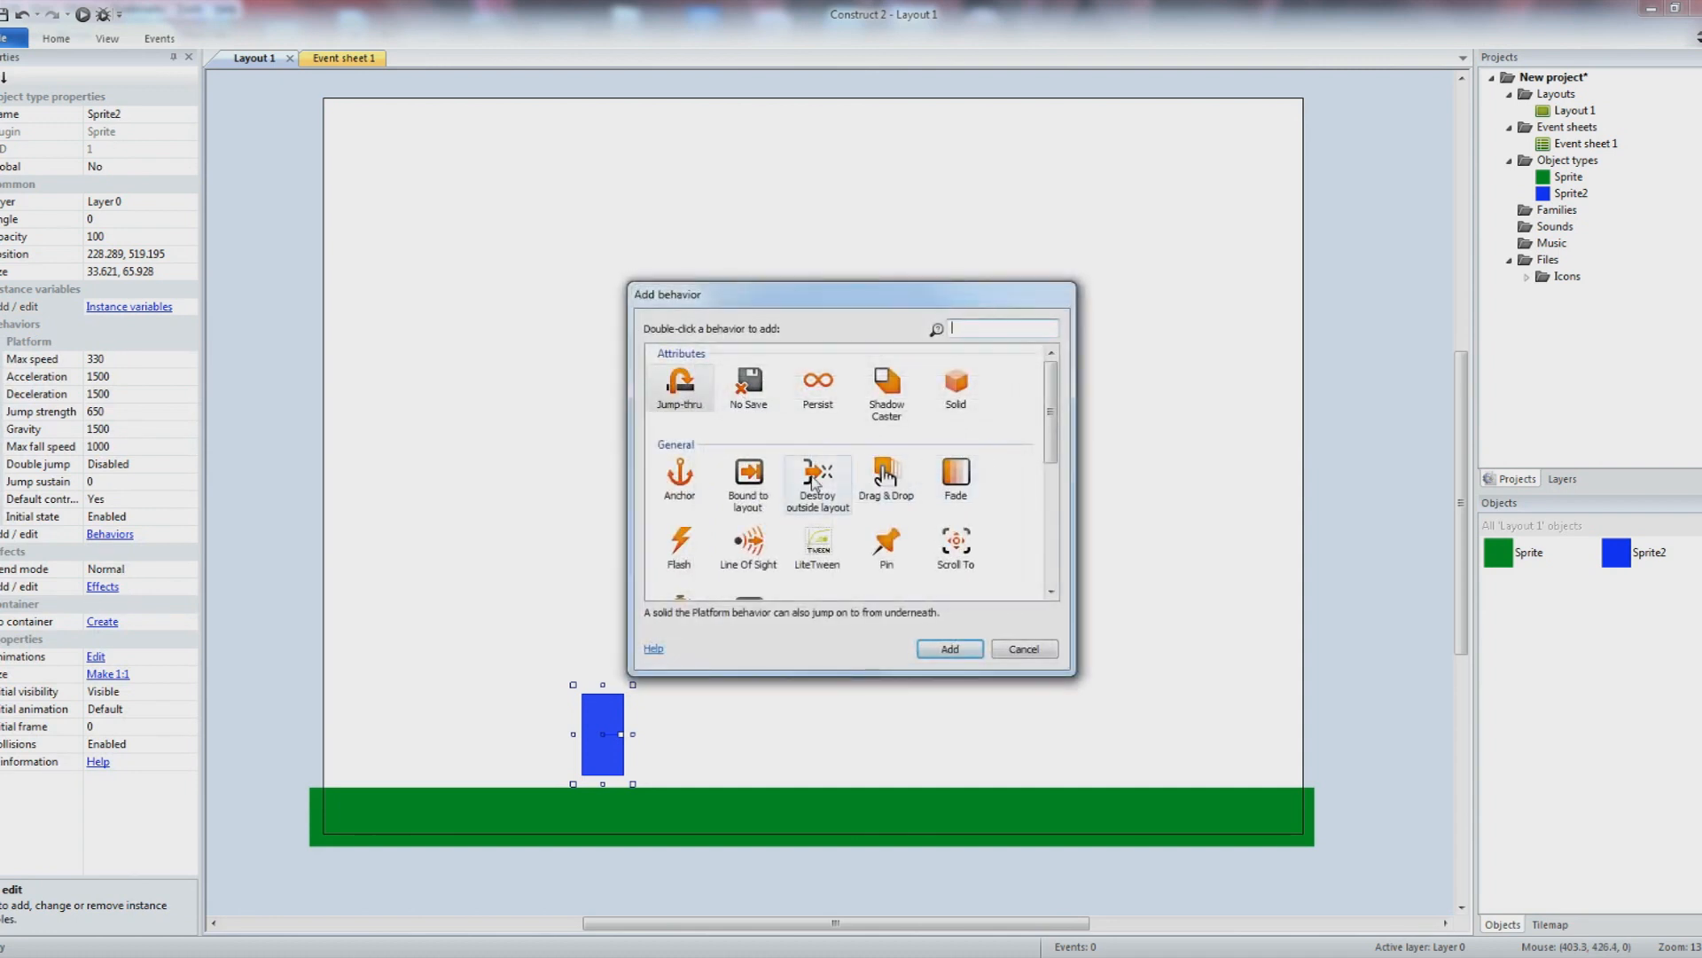
pyautogui.click(748, 479)
pyautogui.click(933, 651)
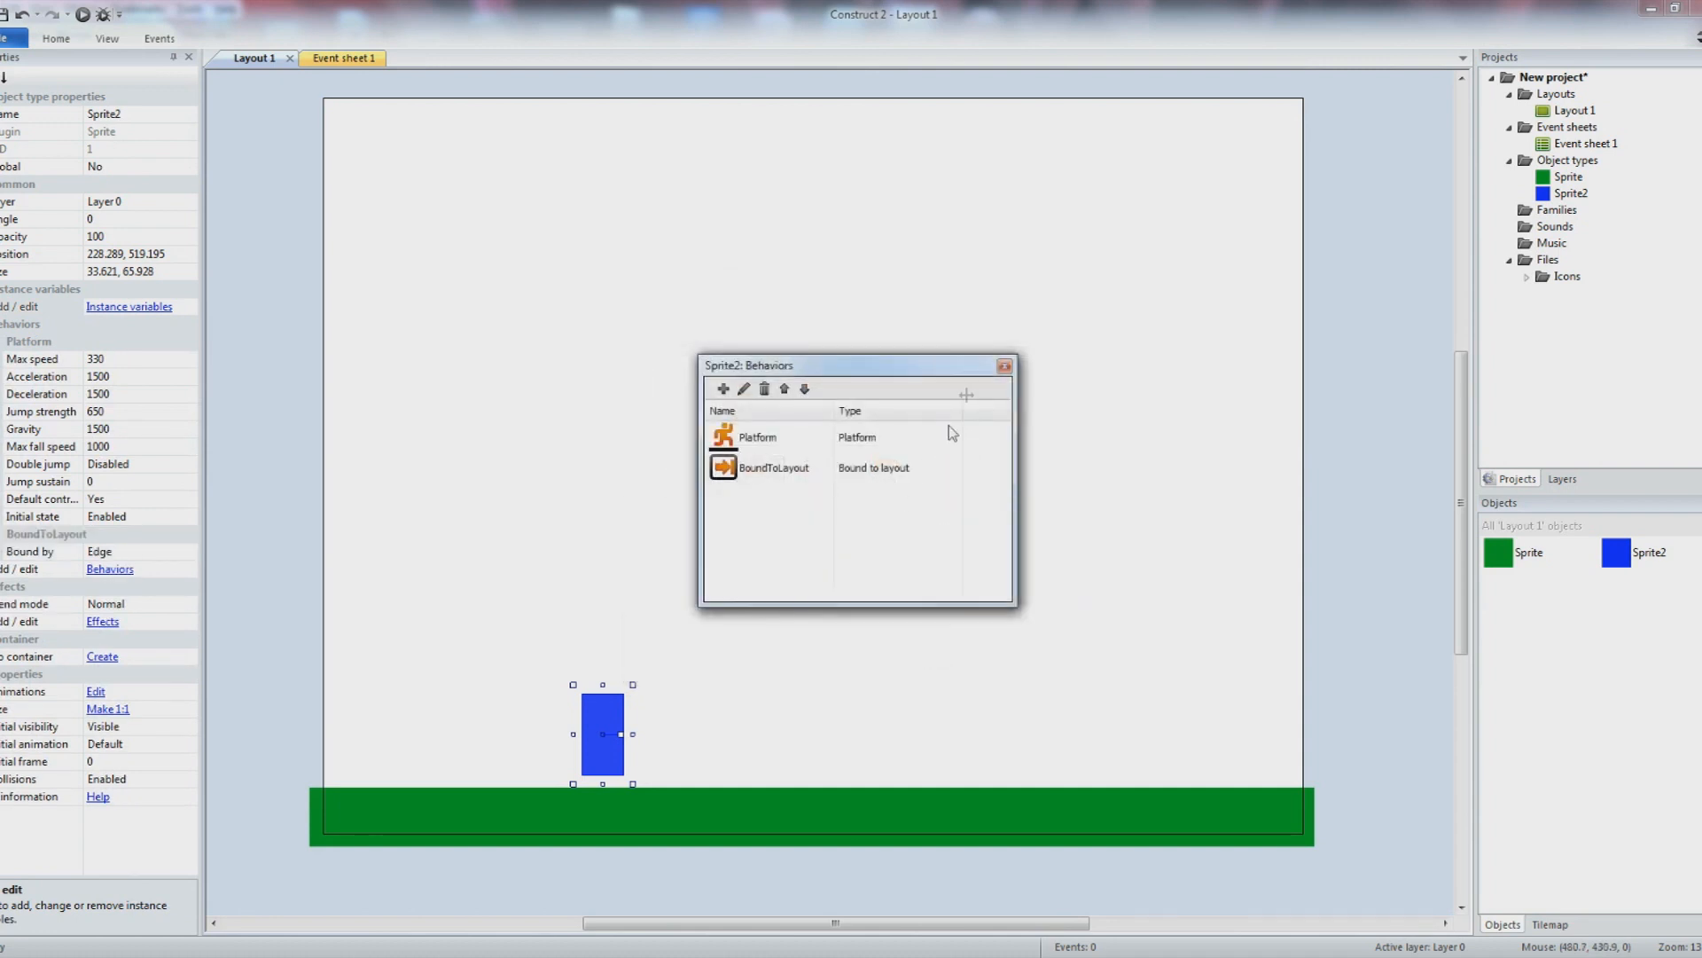
# - Preview the layout in the browser and test walking and jumping with the blue sprite, then return to the Construct 2 editor
pyautogui.click(1004, 367)
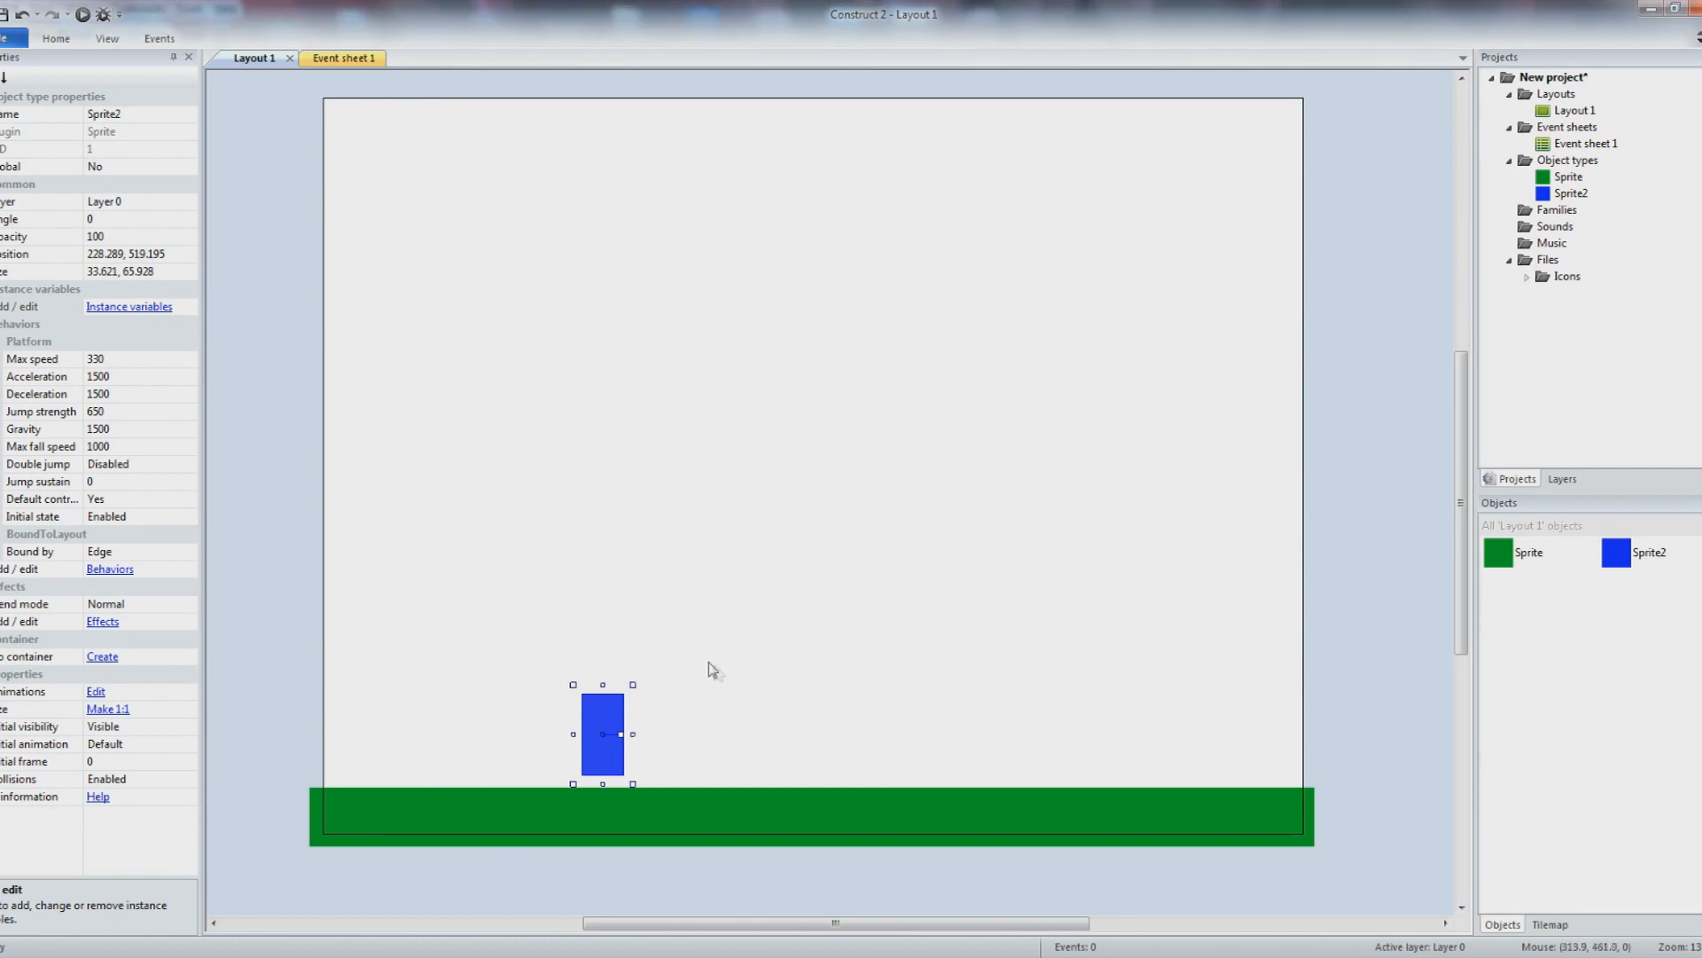
pyautogui.click(690, 594)
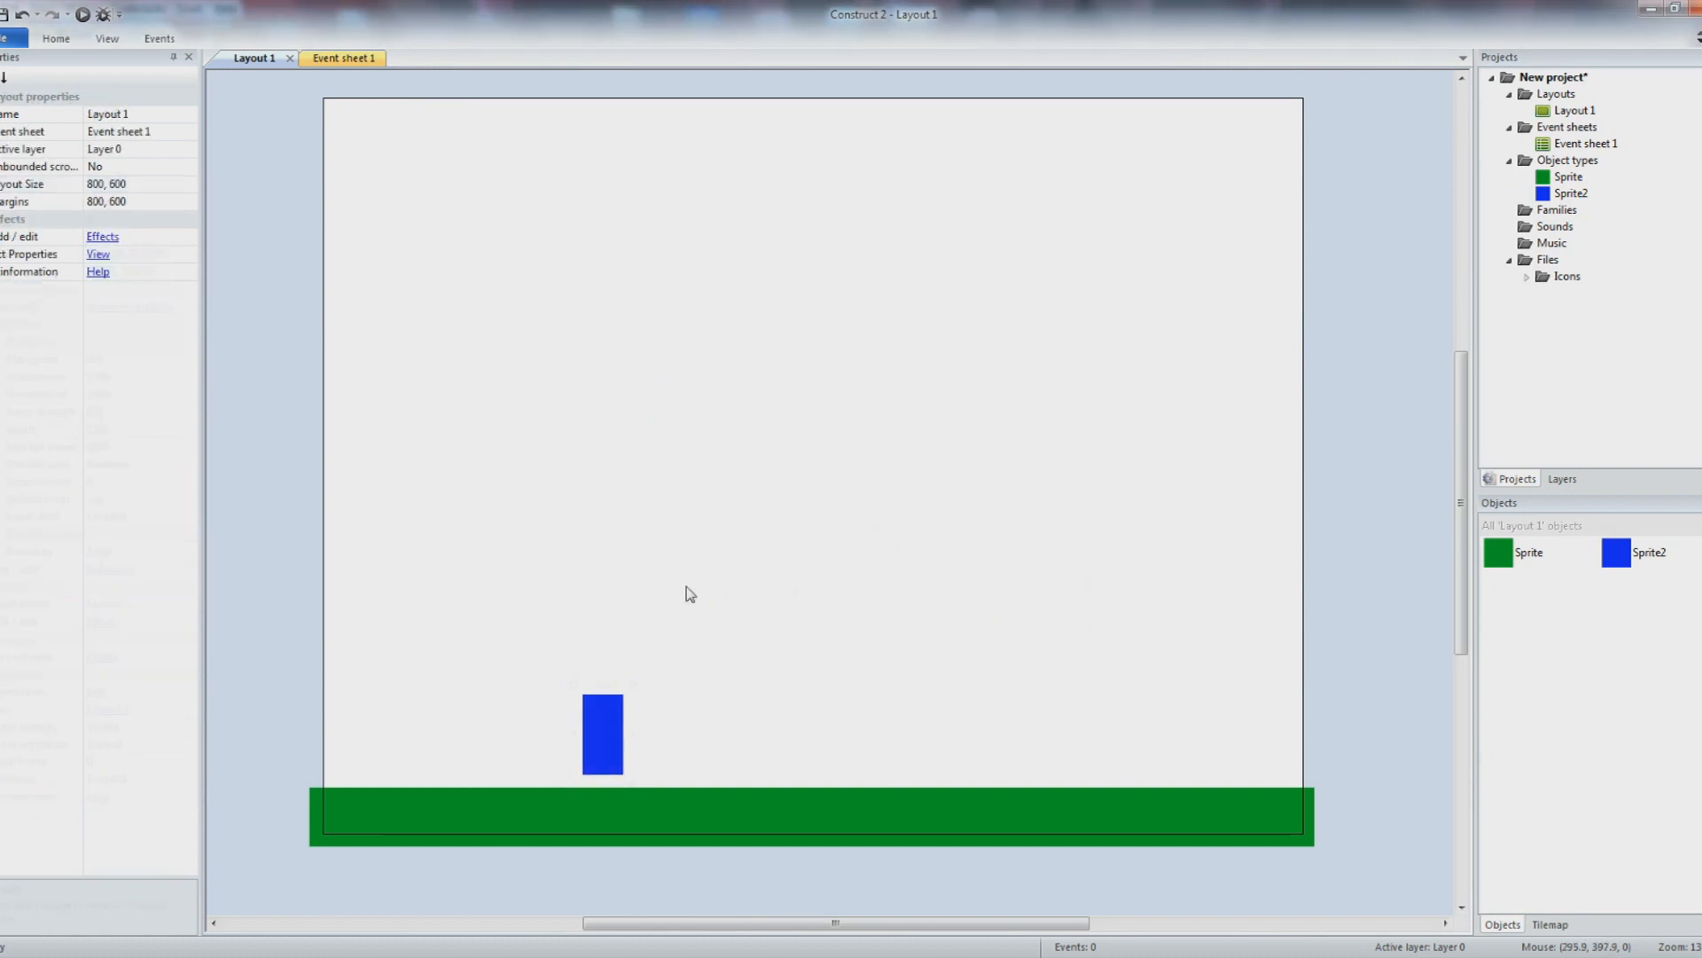
pyautogui.click(82, 15)
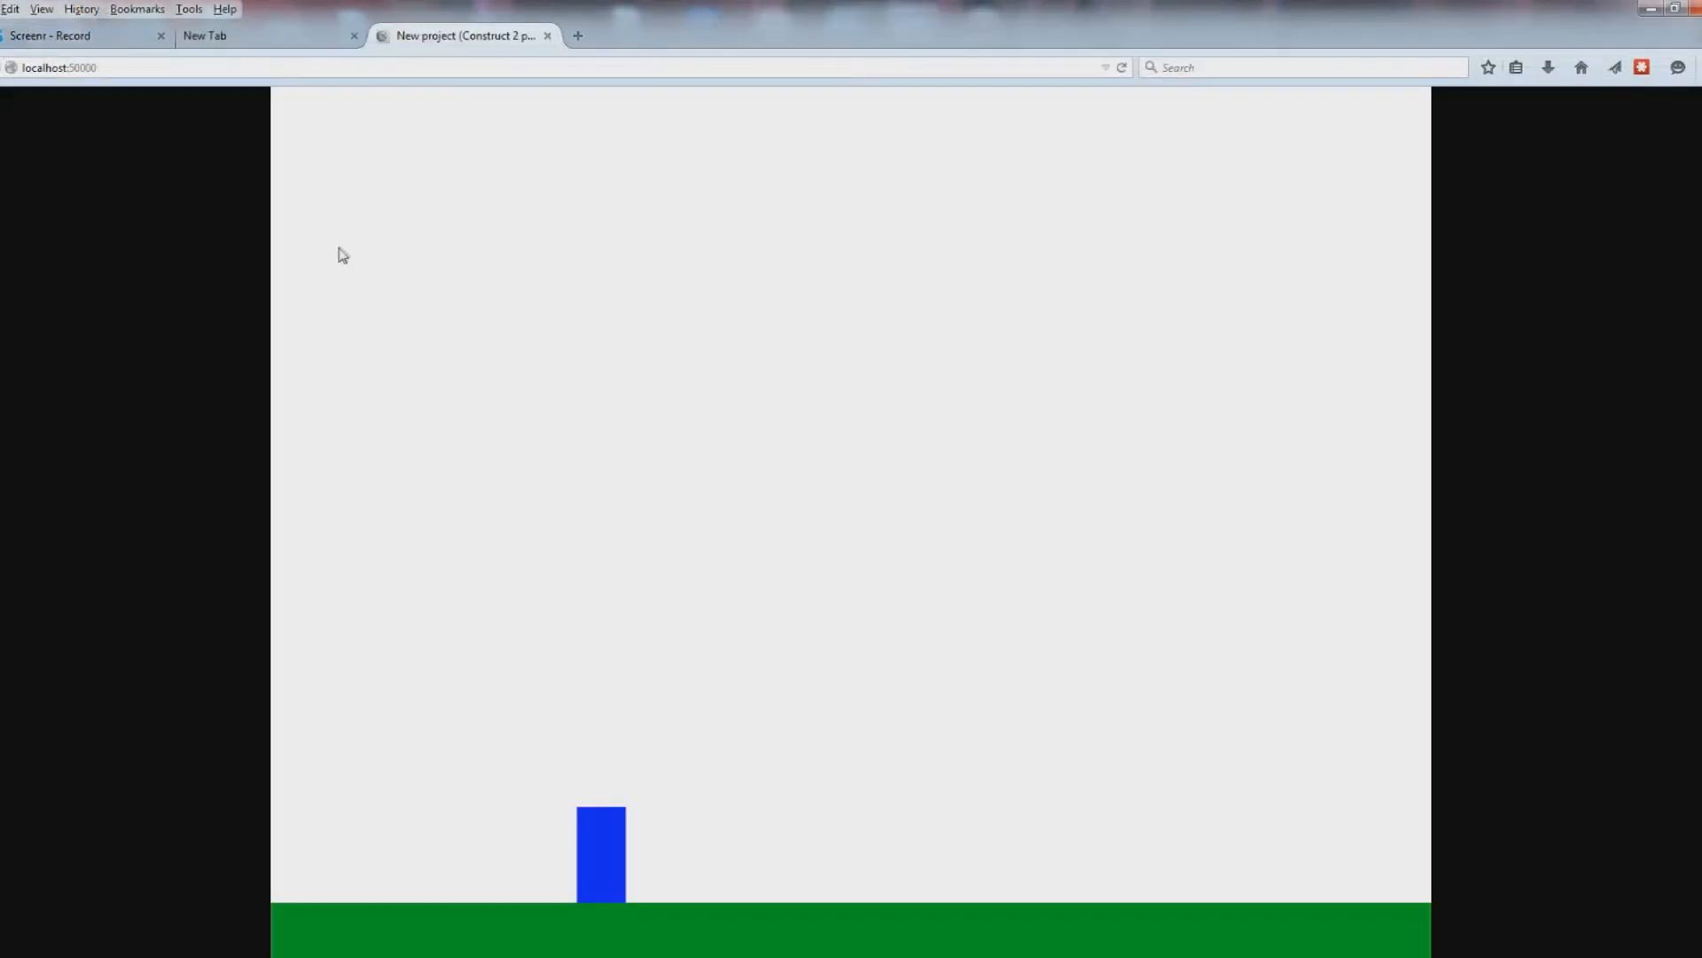
pyautogui.press('Up')
pyautogui.press('Right')
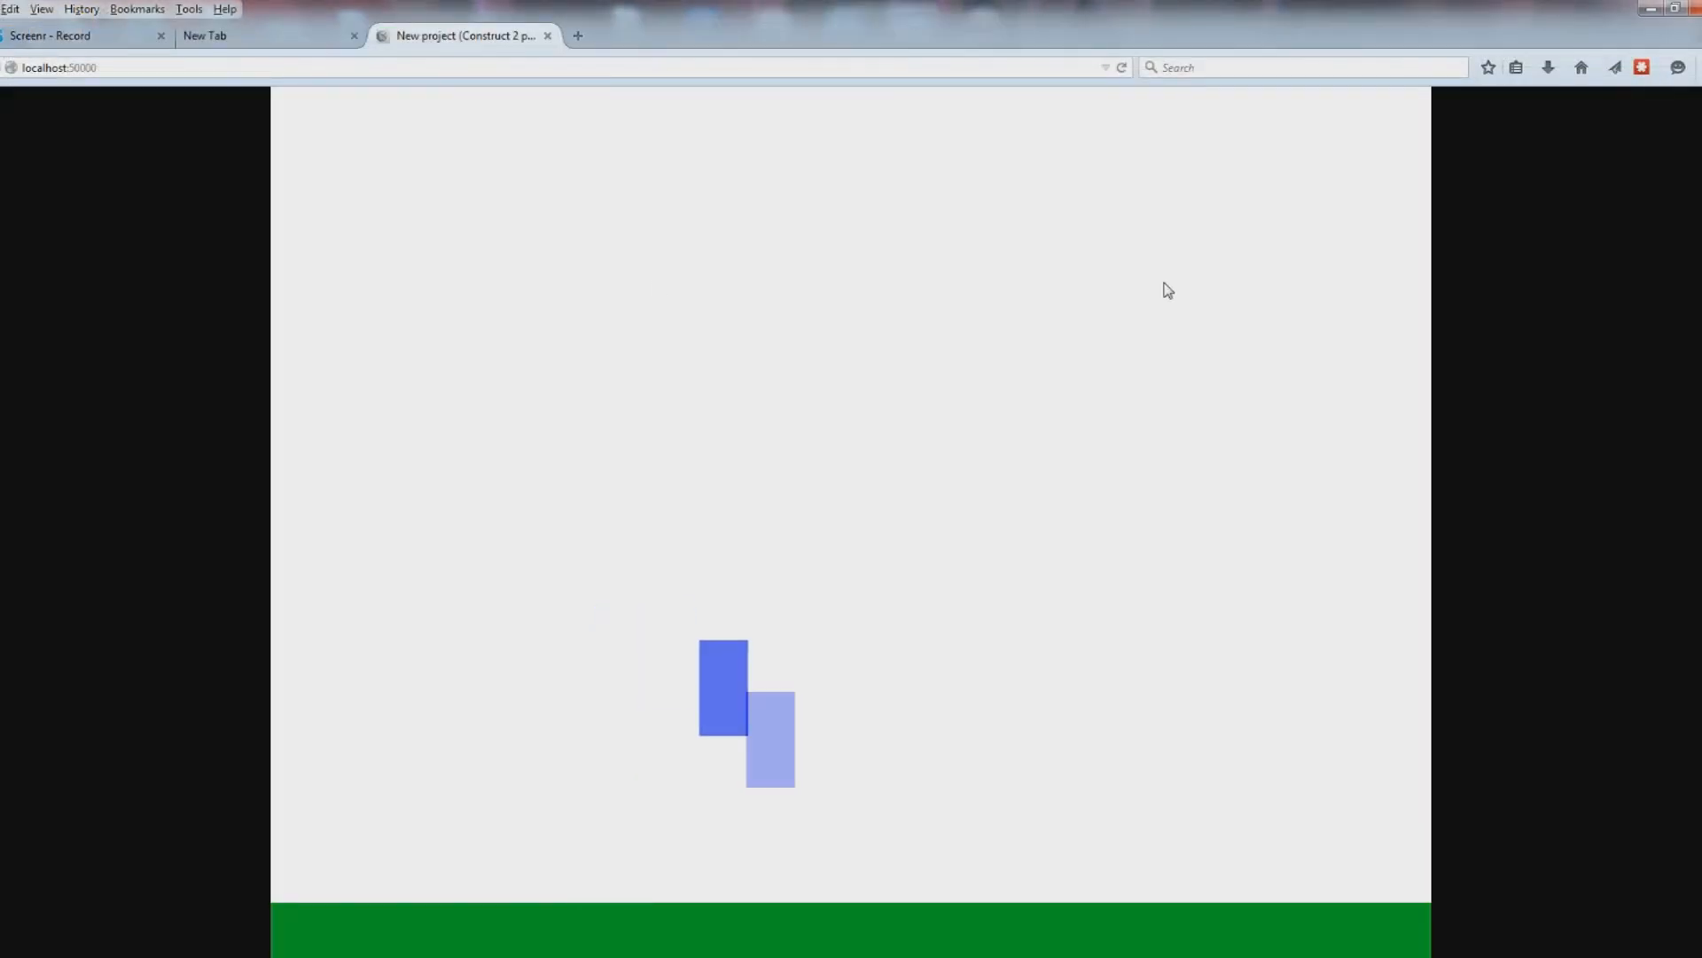
pyautogui.press('Up')
pyautogui.press('Right')
pyautogui.press('Up')
pyautogui.press('Left')
pyautogui.press('Up')
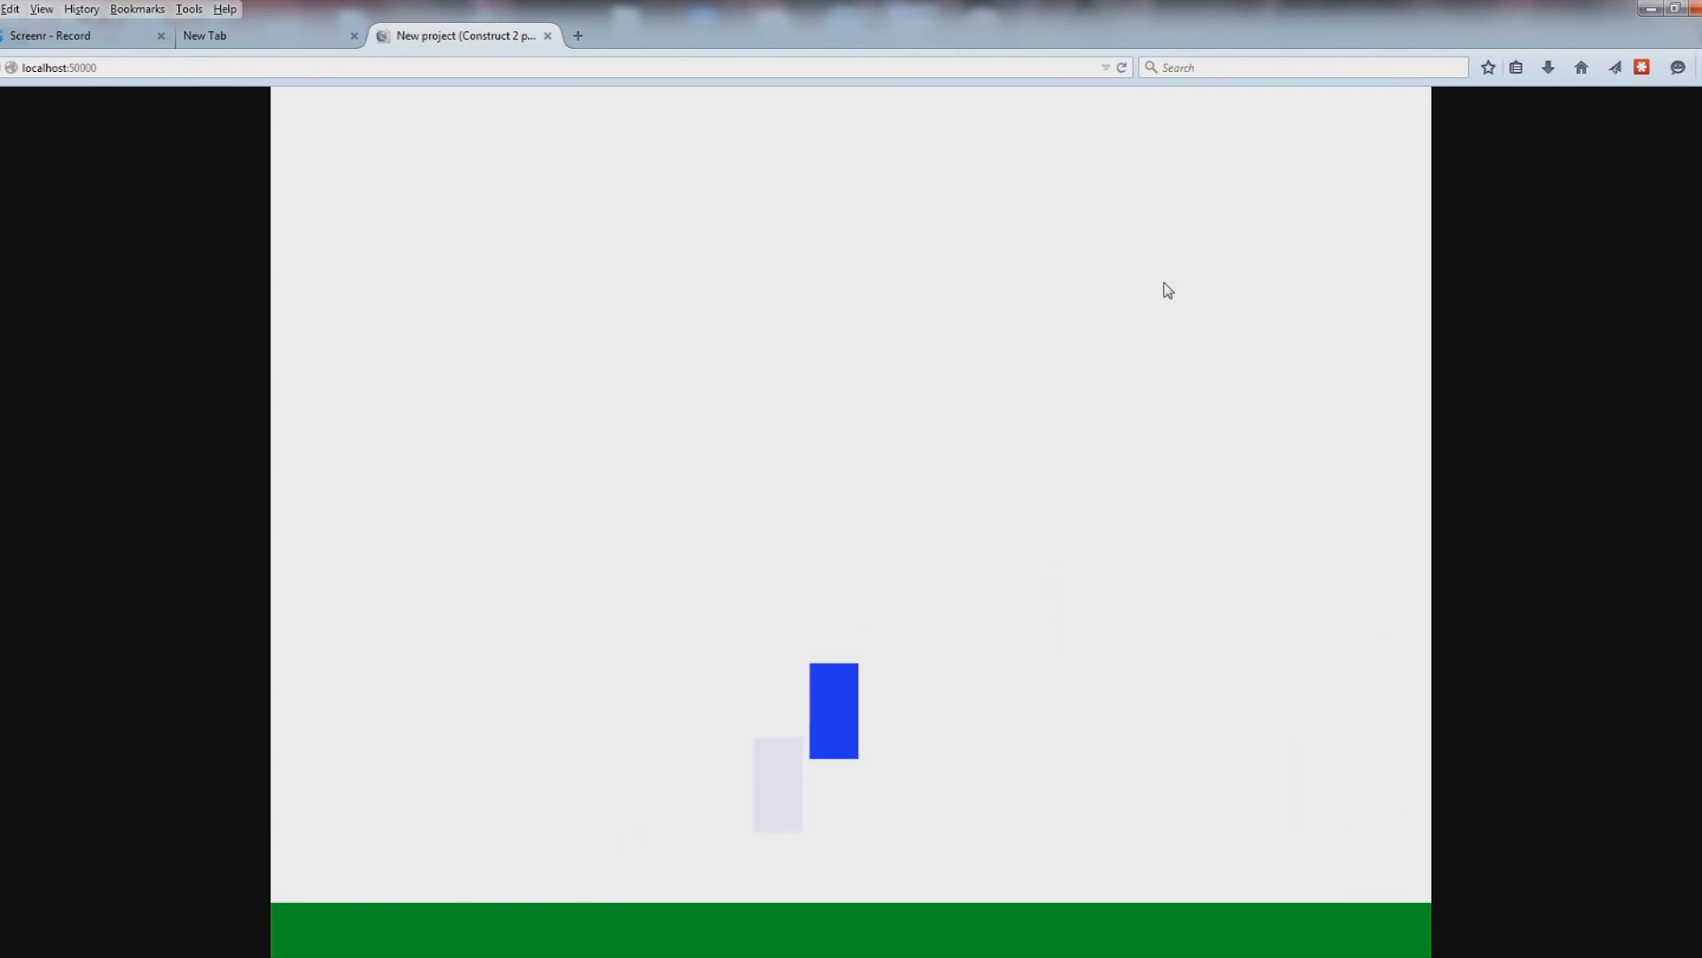
pyautogui.press('Up')
pyautogui.press('Right')
pyautogui.press('Up')
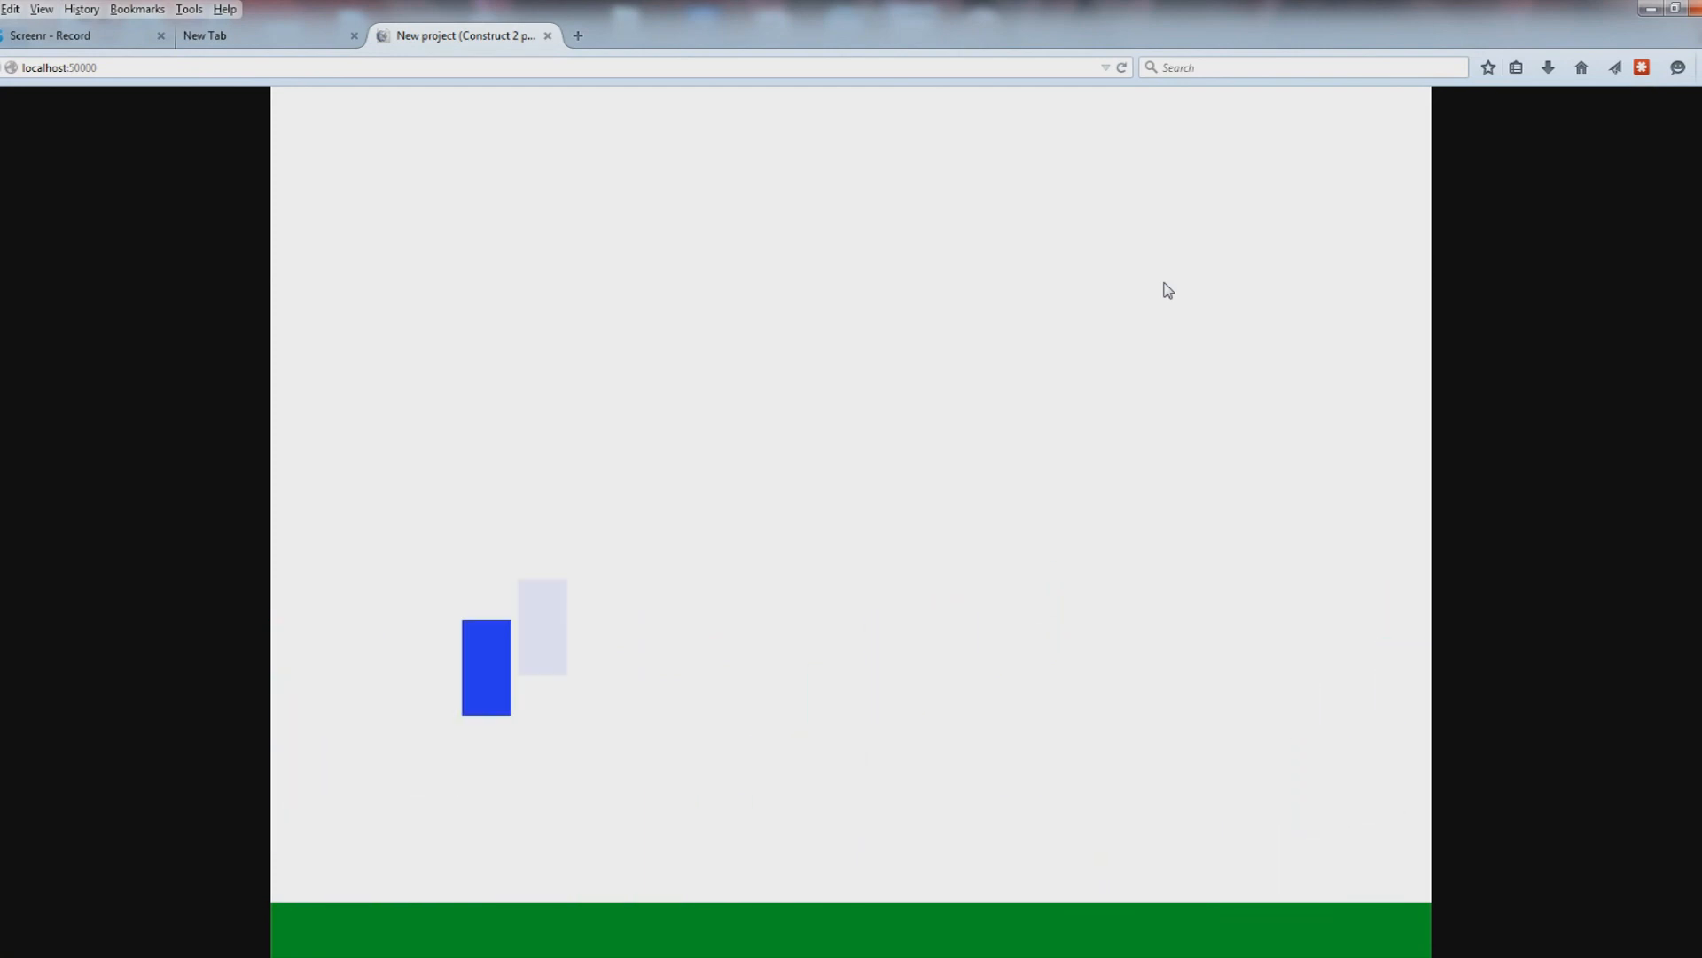
pyautogui.press('Up')
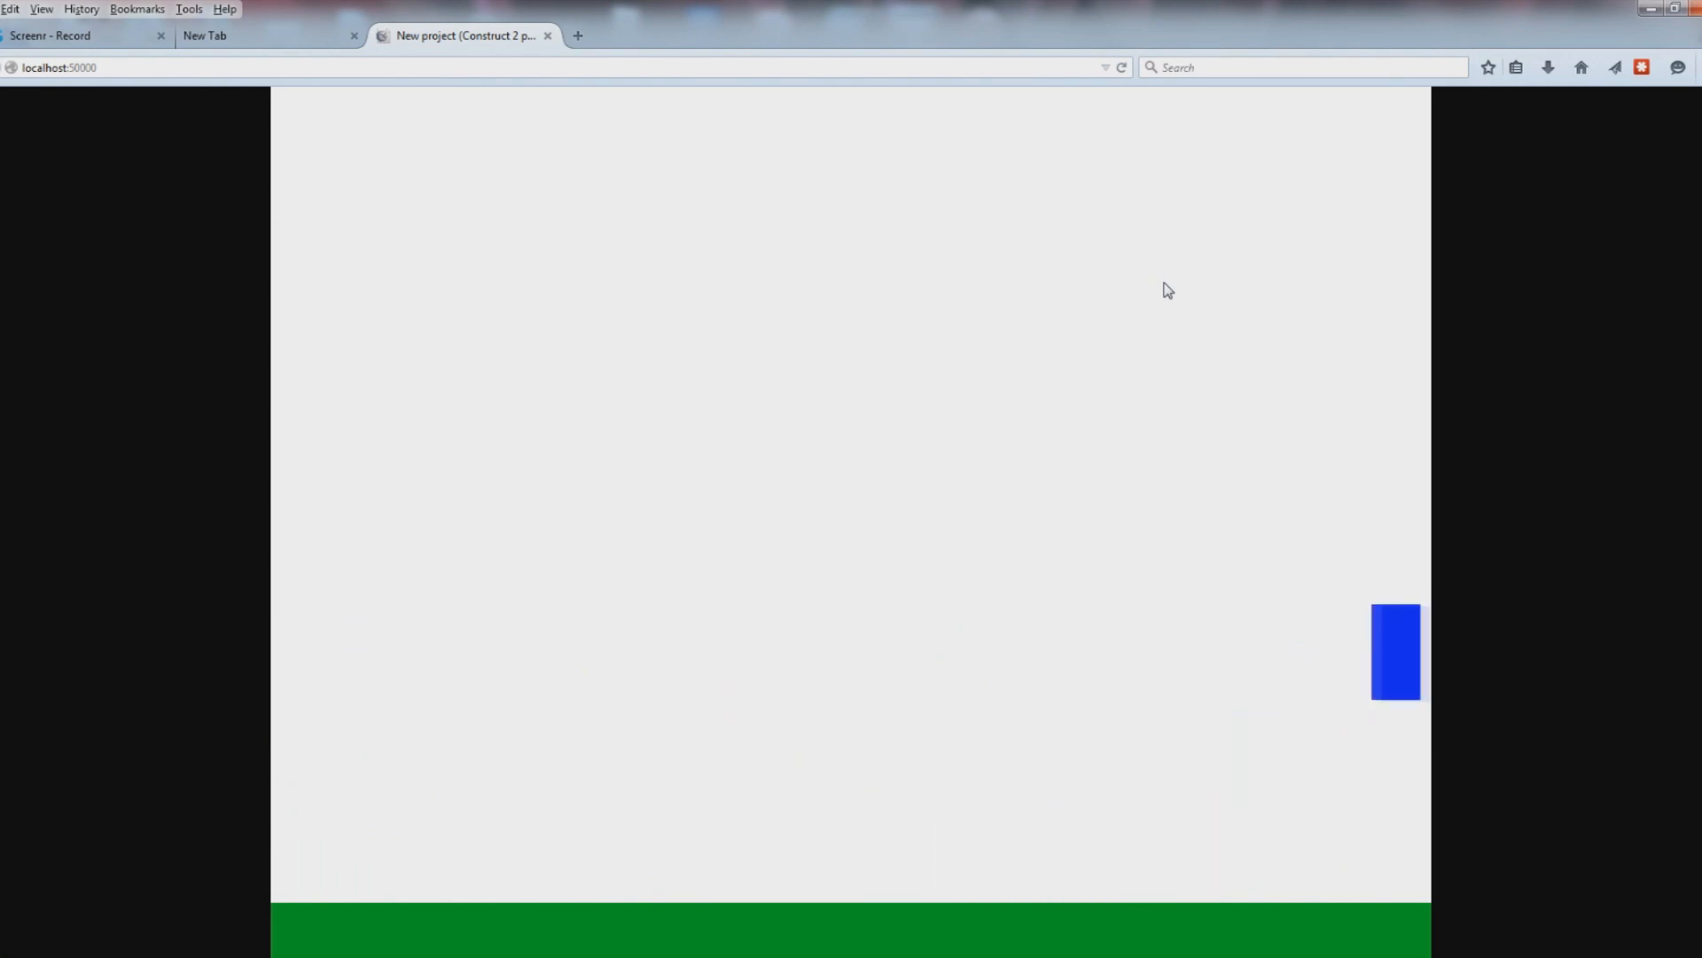
pyautogui.press('Left')
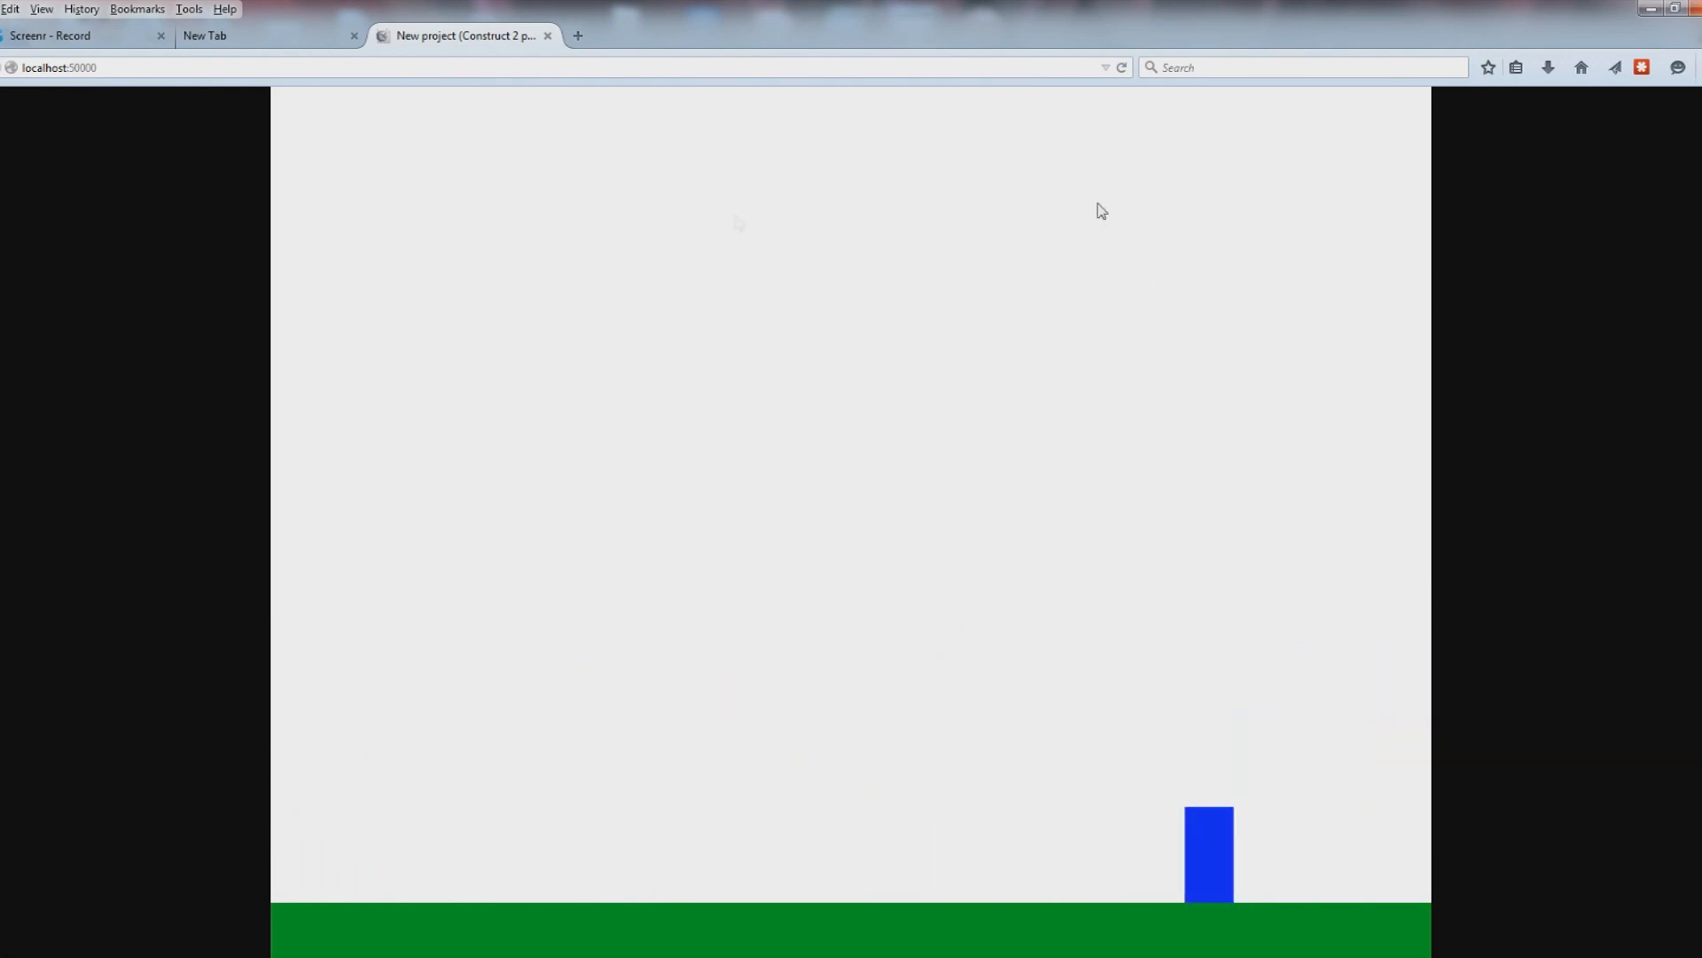
pyautogui.click(500, 955)
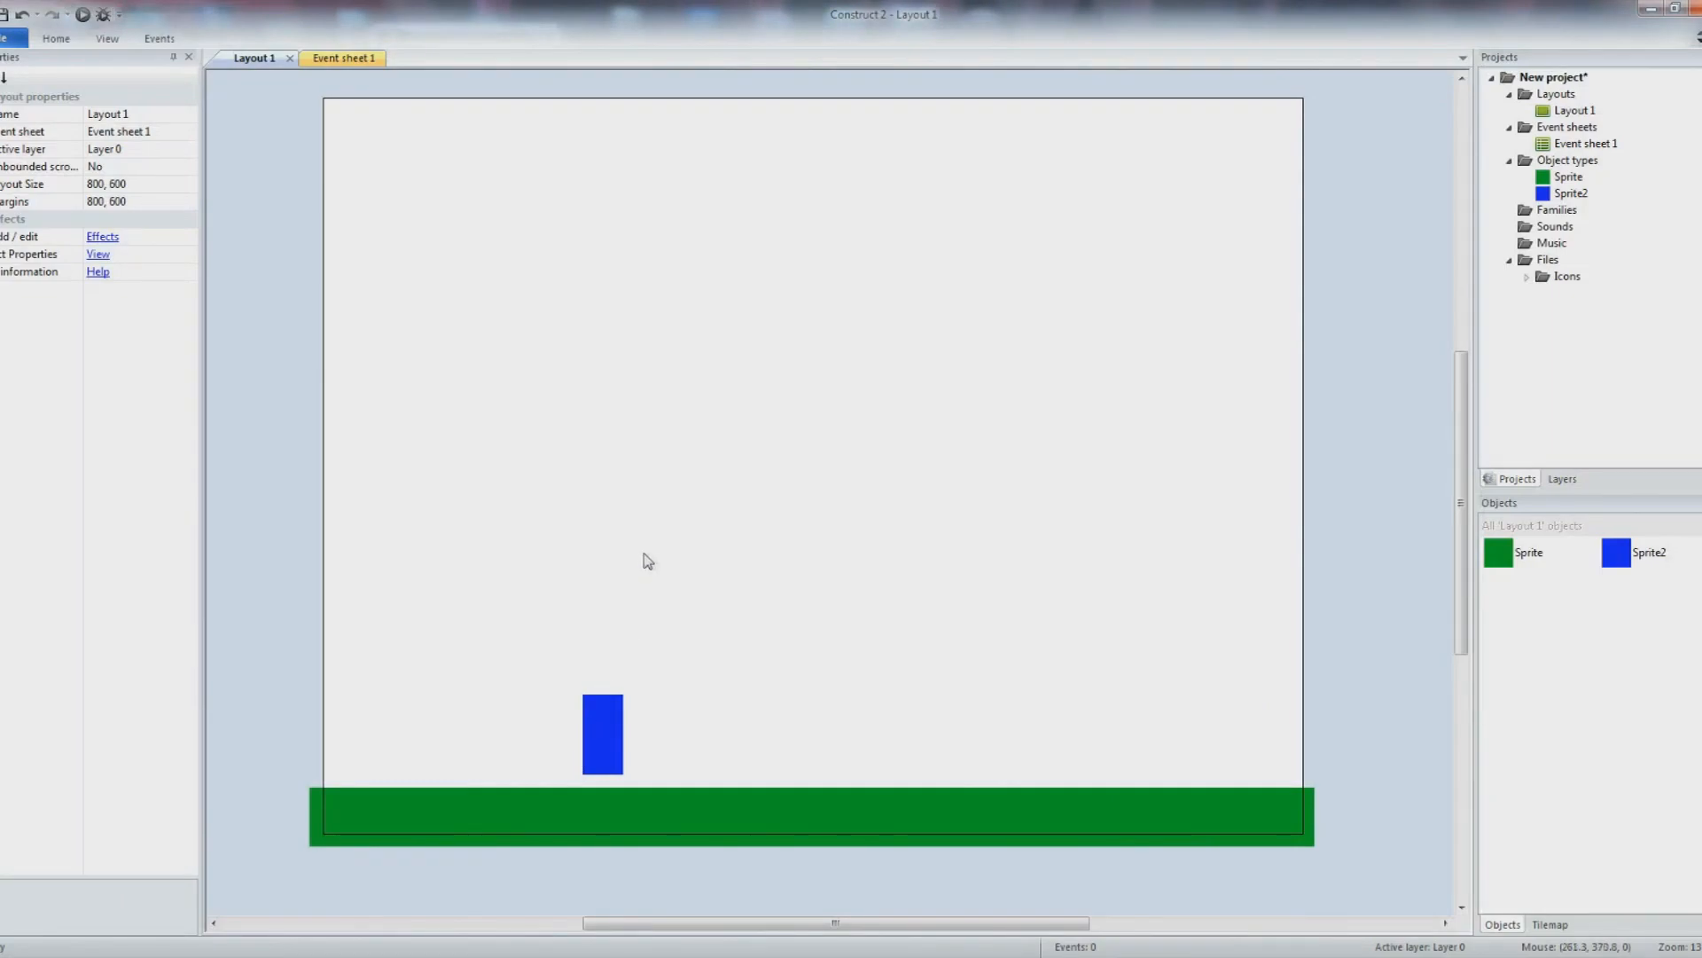
# - Insert a third Sprite object above the ground and fill its image with a lighter green (RGB 52, 202, 88)
pyautogui.doubleClick(731, 592)
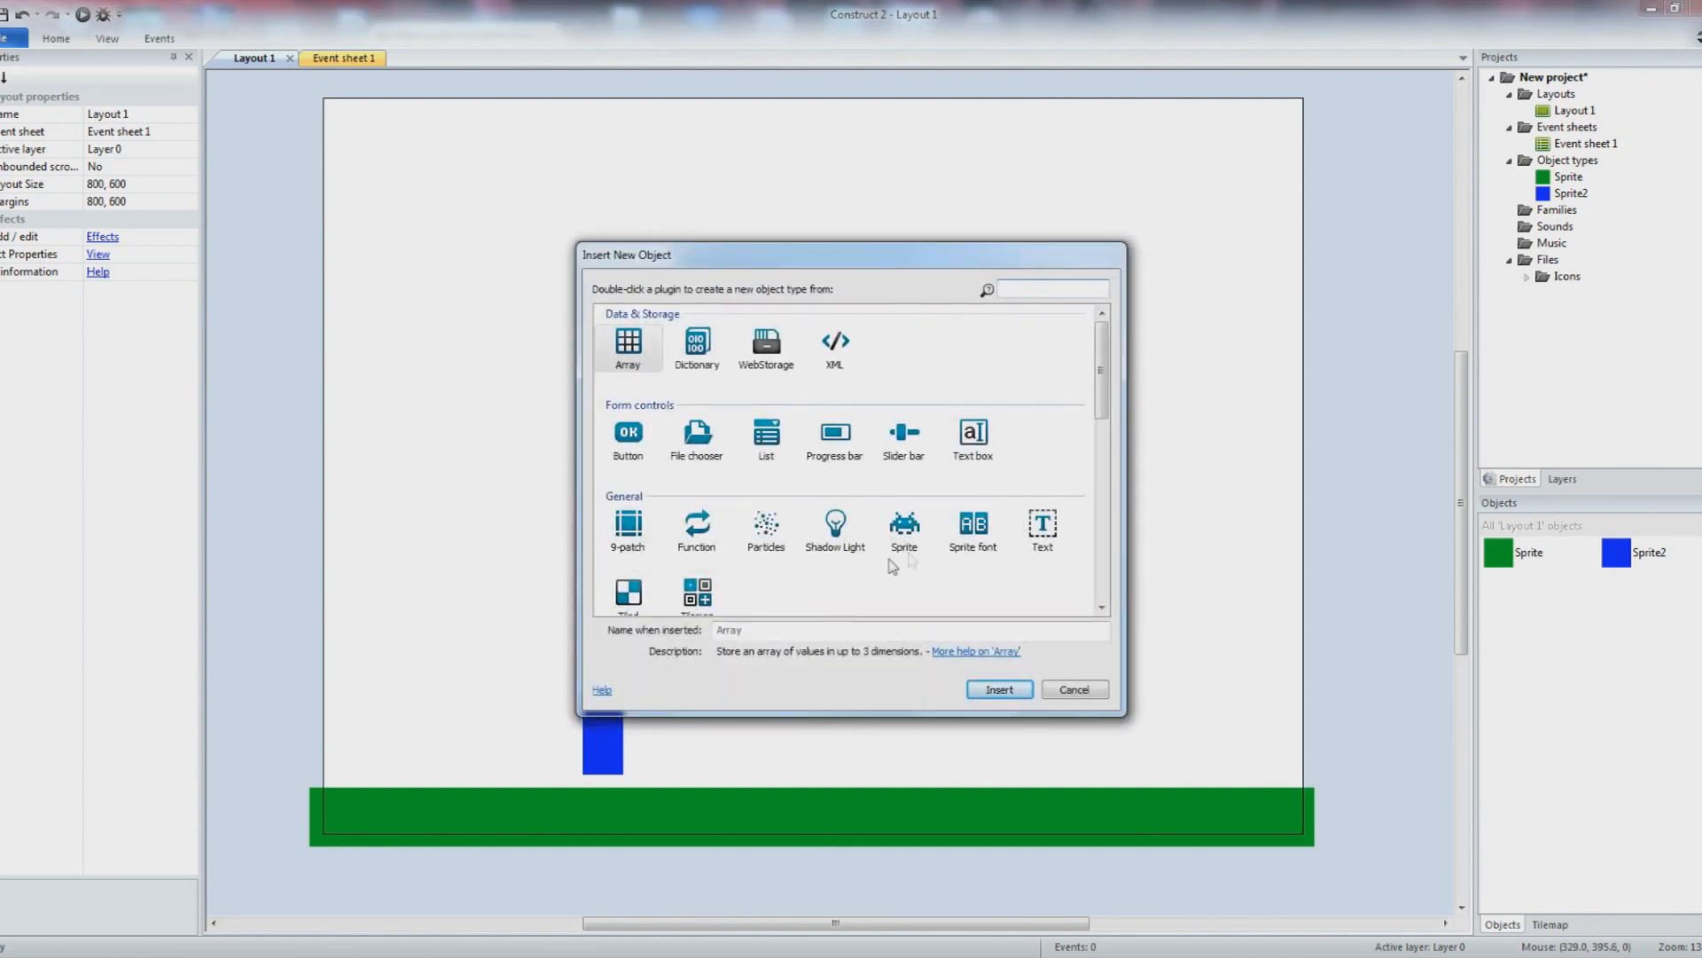
pyautogui.click(911, 534)
pyautogui.click(999, 690)
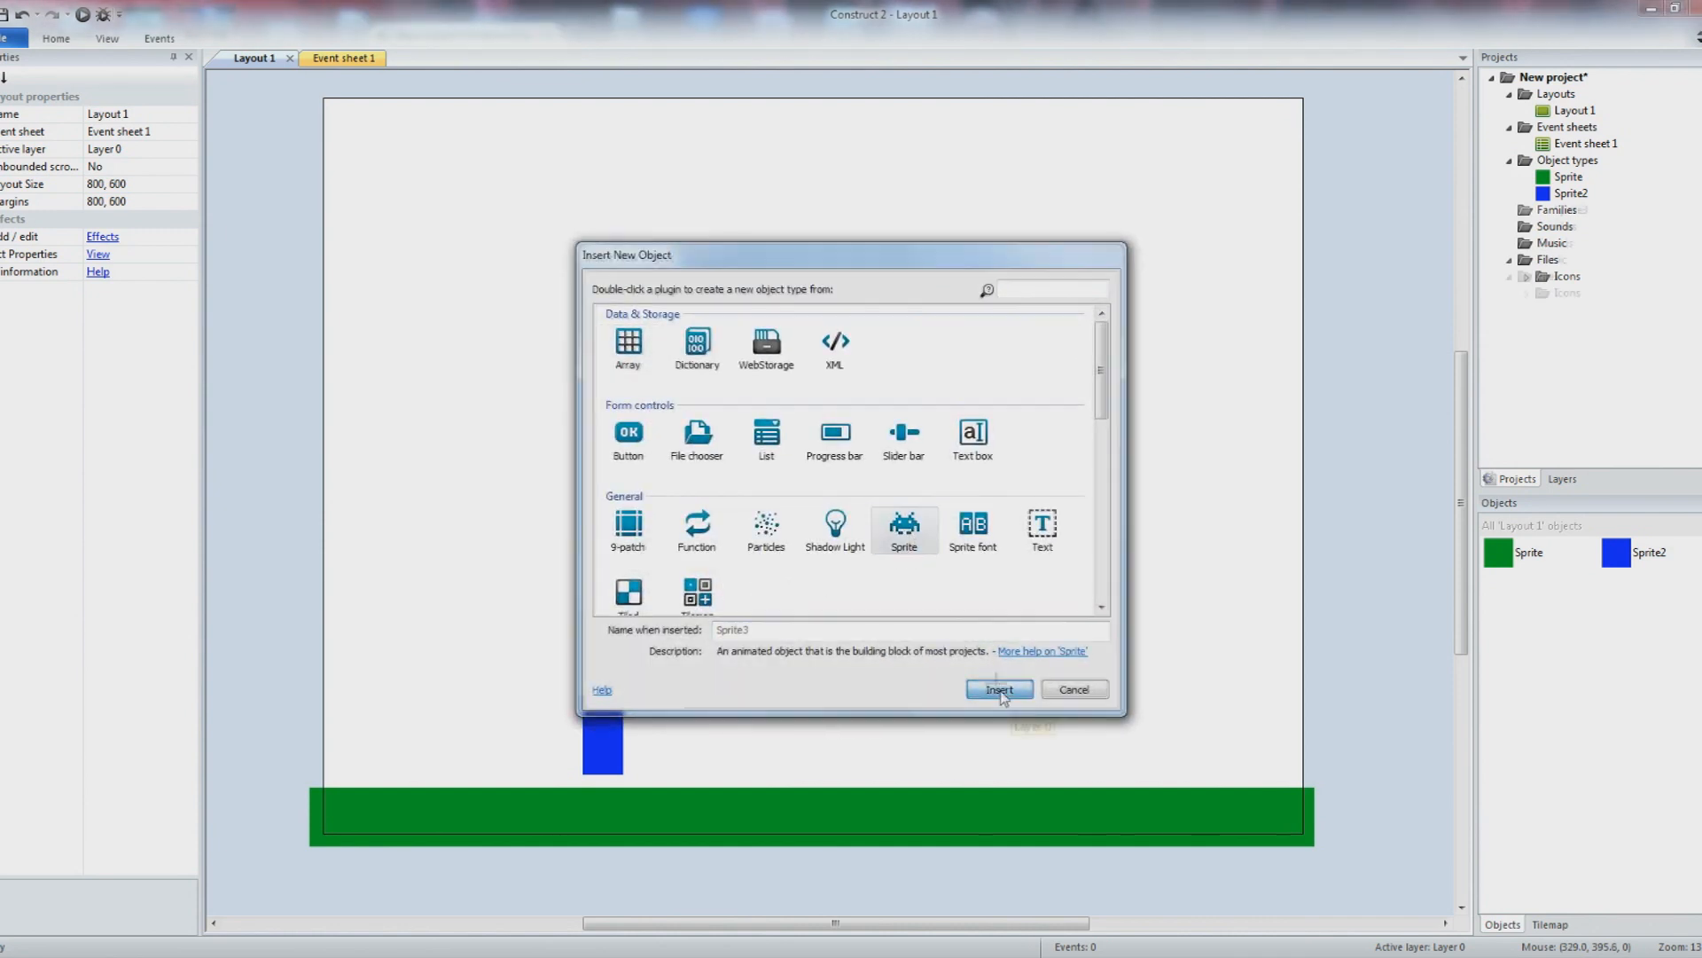
pyautogui.click(828, 485)
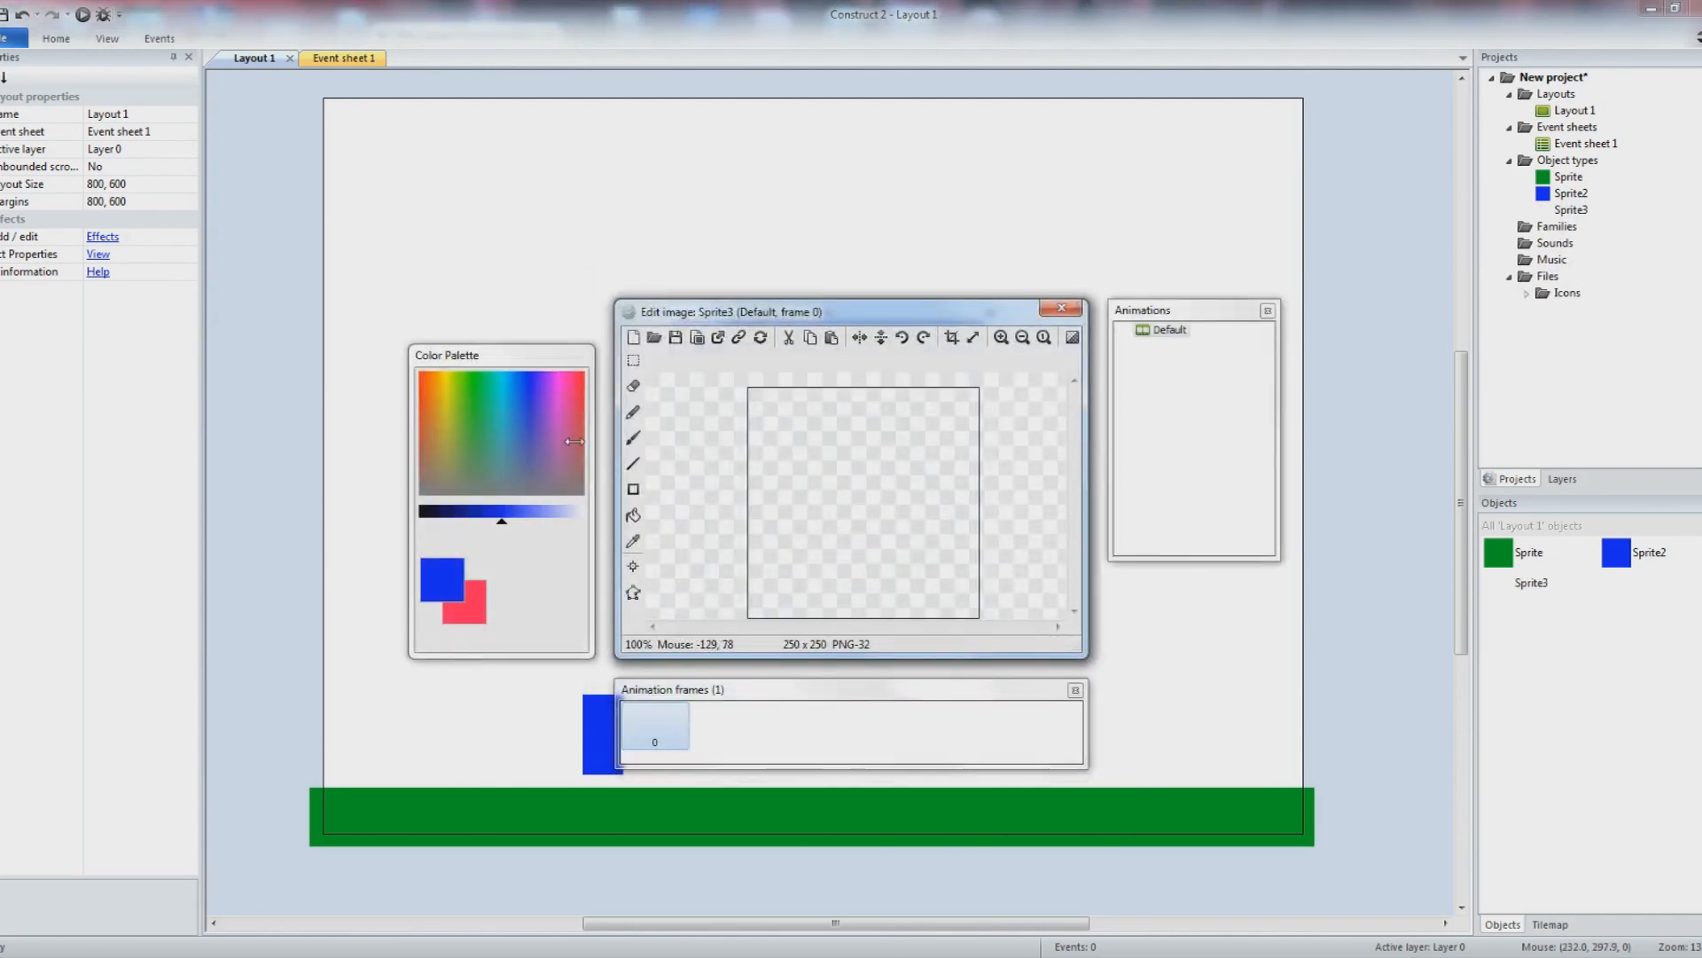
pyautogui.click(485, 430)
pyautogui.click(834, 499)
pyautogui.click(1062, 309)
# - Shrink the lighter green sprite to a platform about 180 × 36 above and to the right of the blue sprite and give it the Solid behavior
pyautogui.moveTo(905, 460); pyautogui.dragTo(917, 491)
pyautogui.moveTo(1022, 387); pyautogui.dragTo(918, 619)
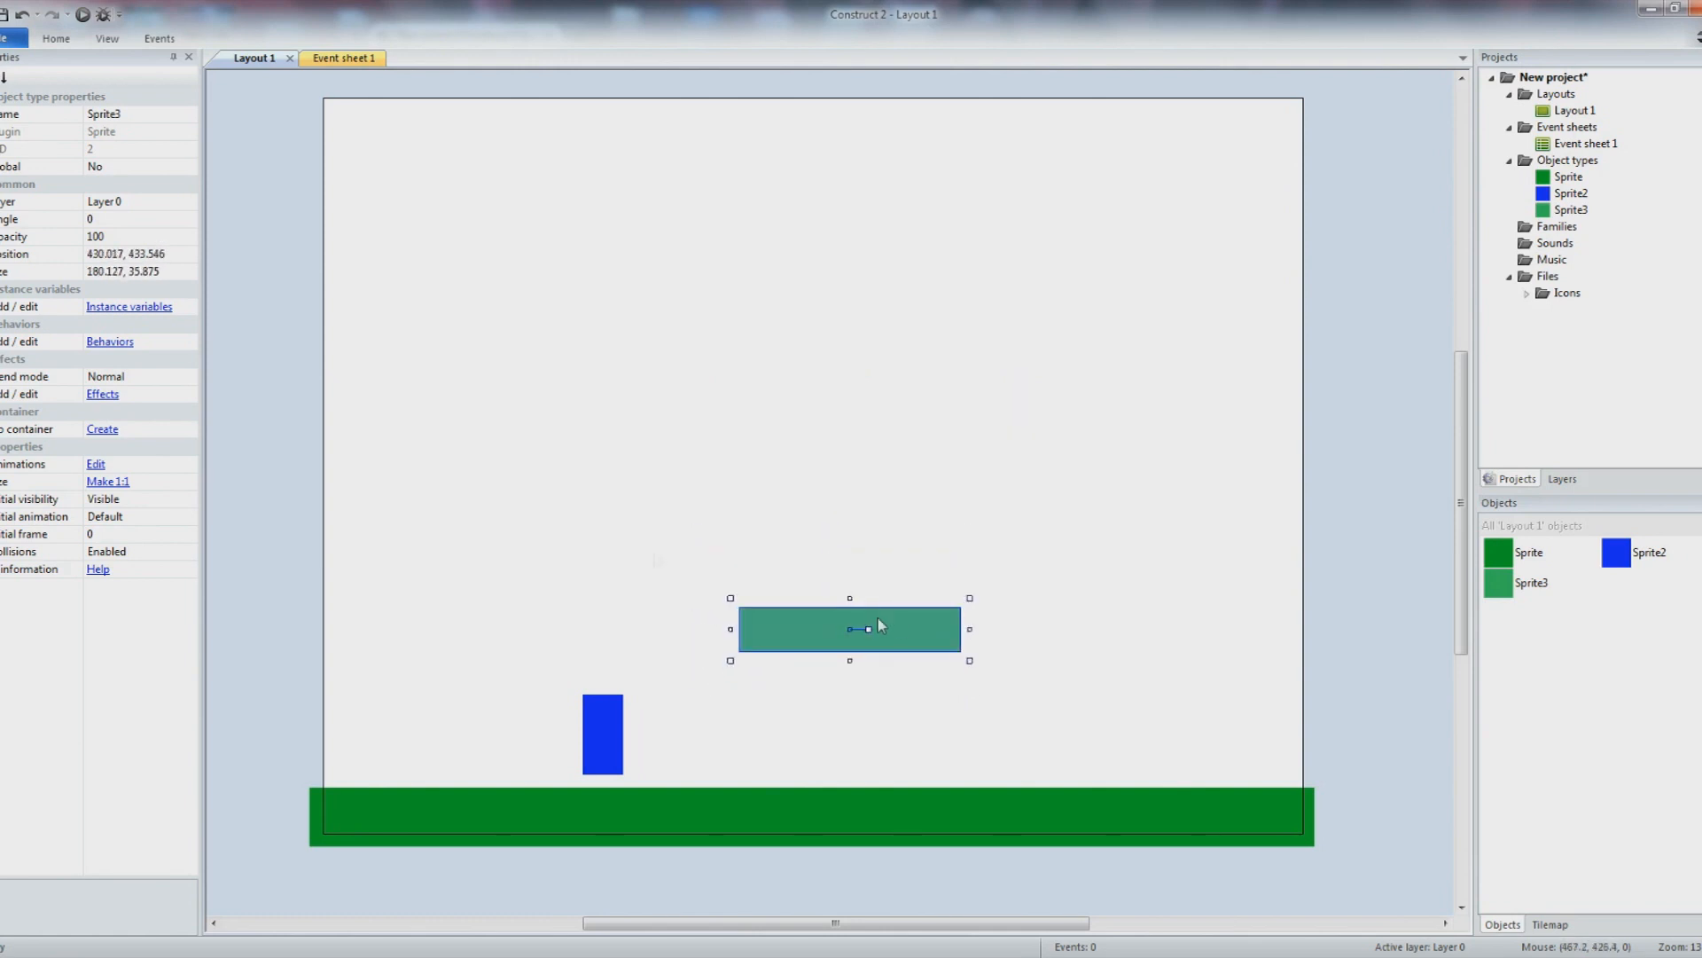
pyautogui.click(111, 343)
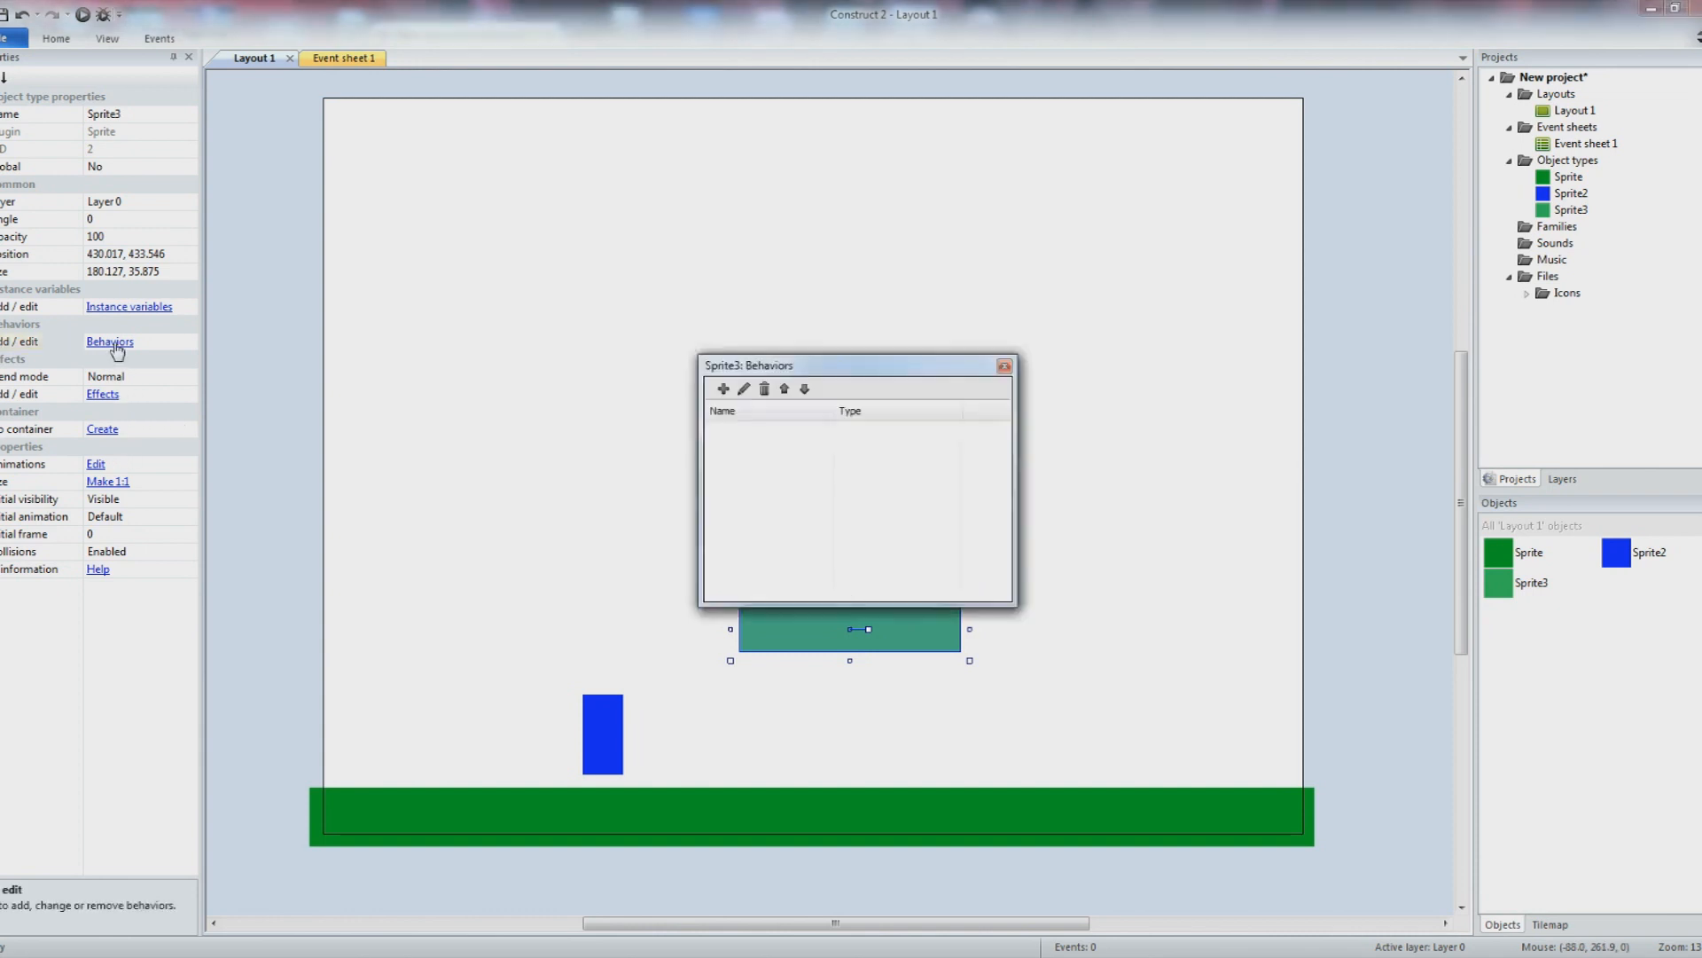
pyautogui.click(723, 390)
pyautogui.click(955, 388)
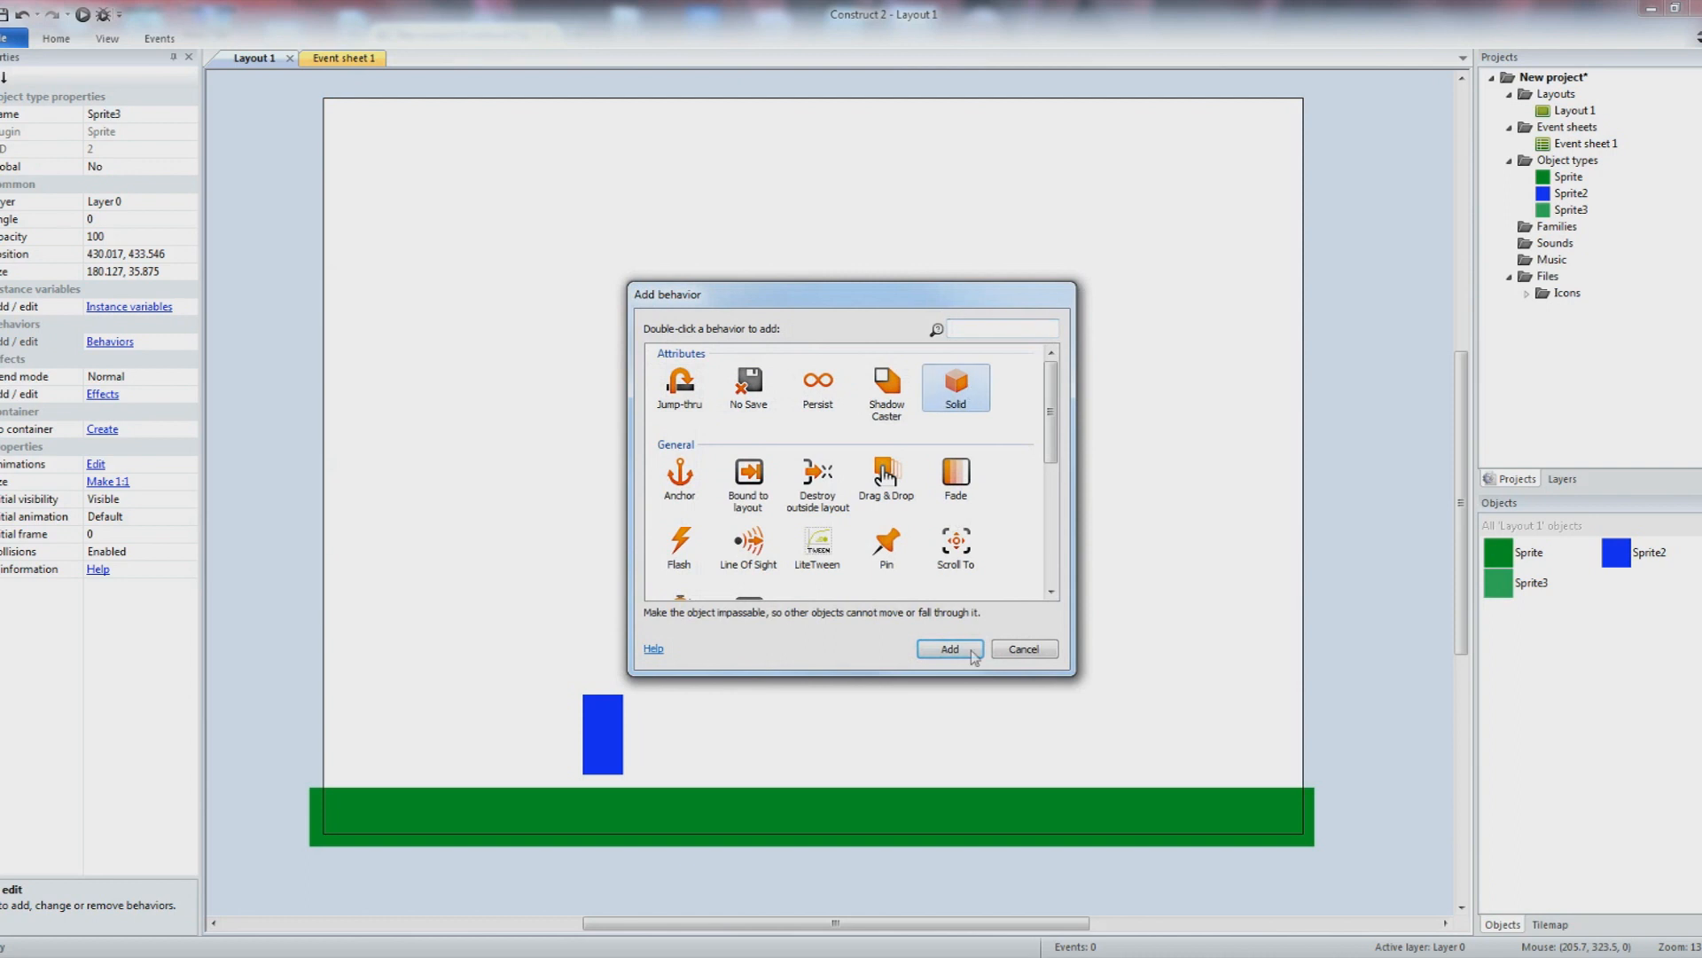
pyautogui.click(950, 649)
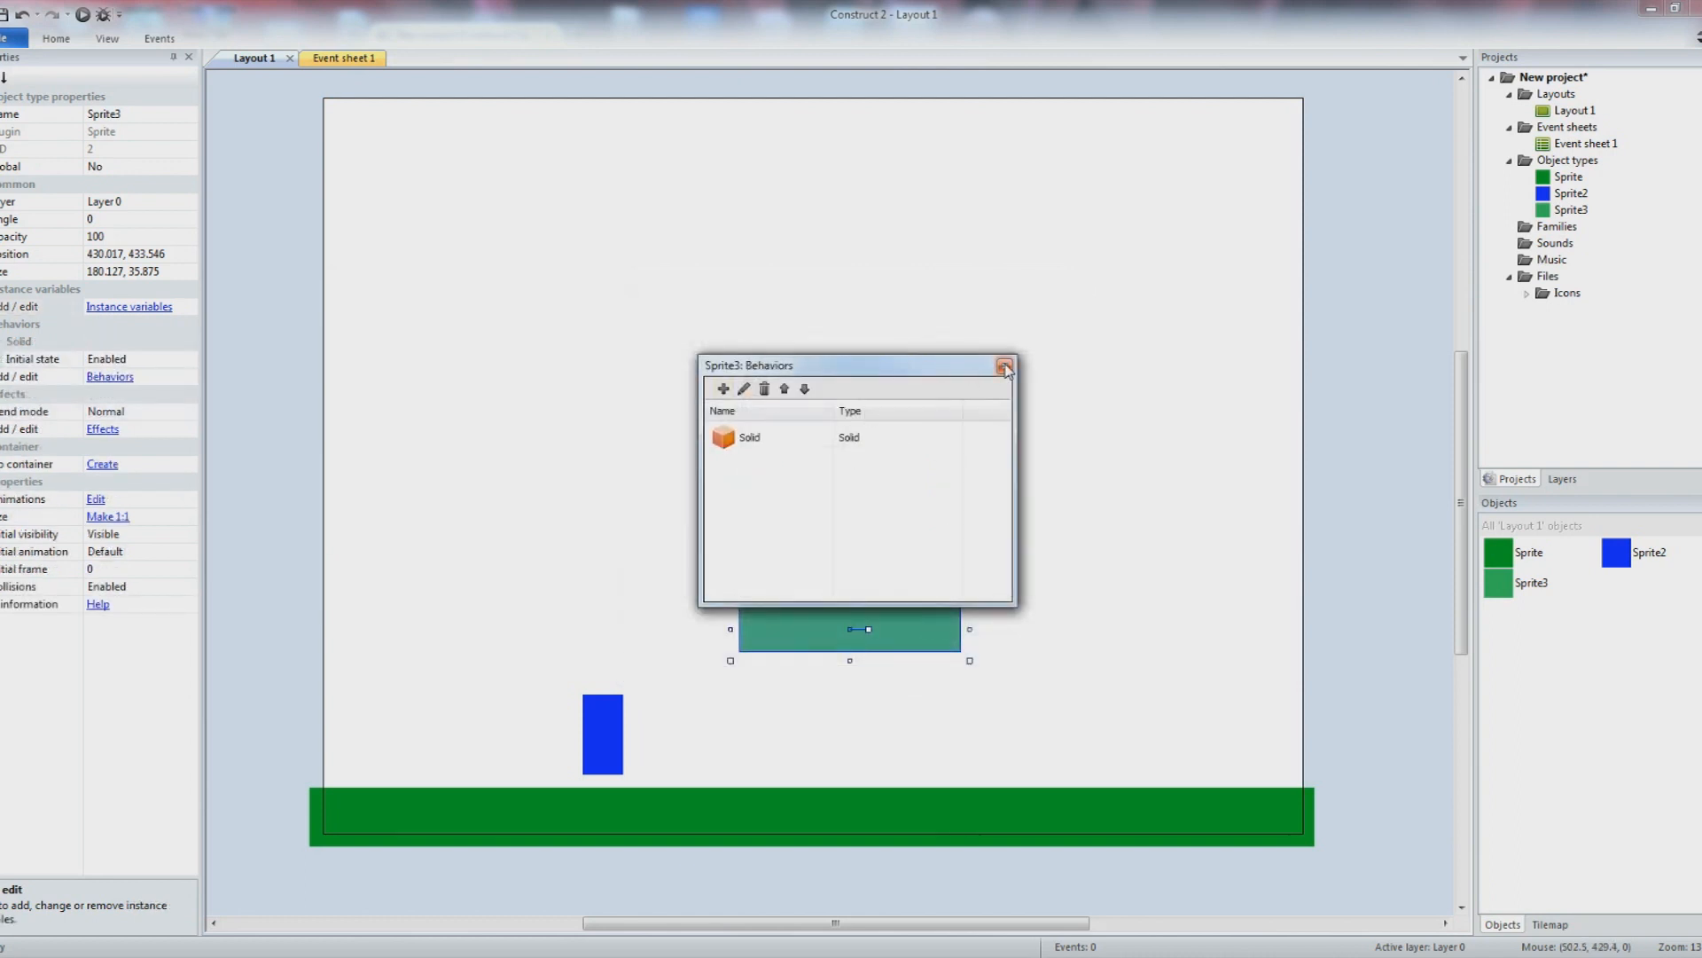
pyautogui.click(1005, 366)
pyautogui.click(802, 460)
# - Preview the layout in the browser to test jumping the blue sprite onto the platform, and return to the Construct 2 editor
pyautogui.click(84, 15)
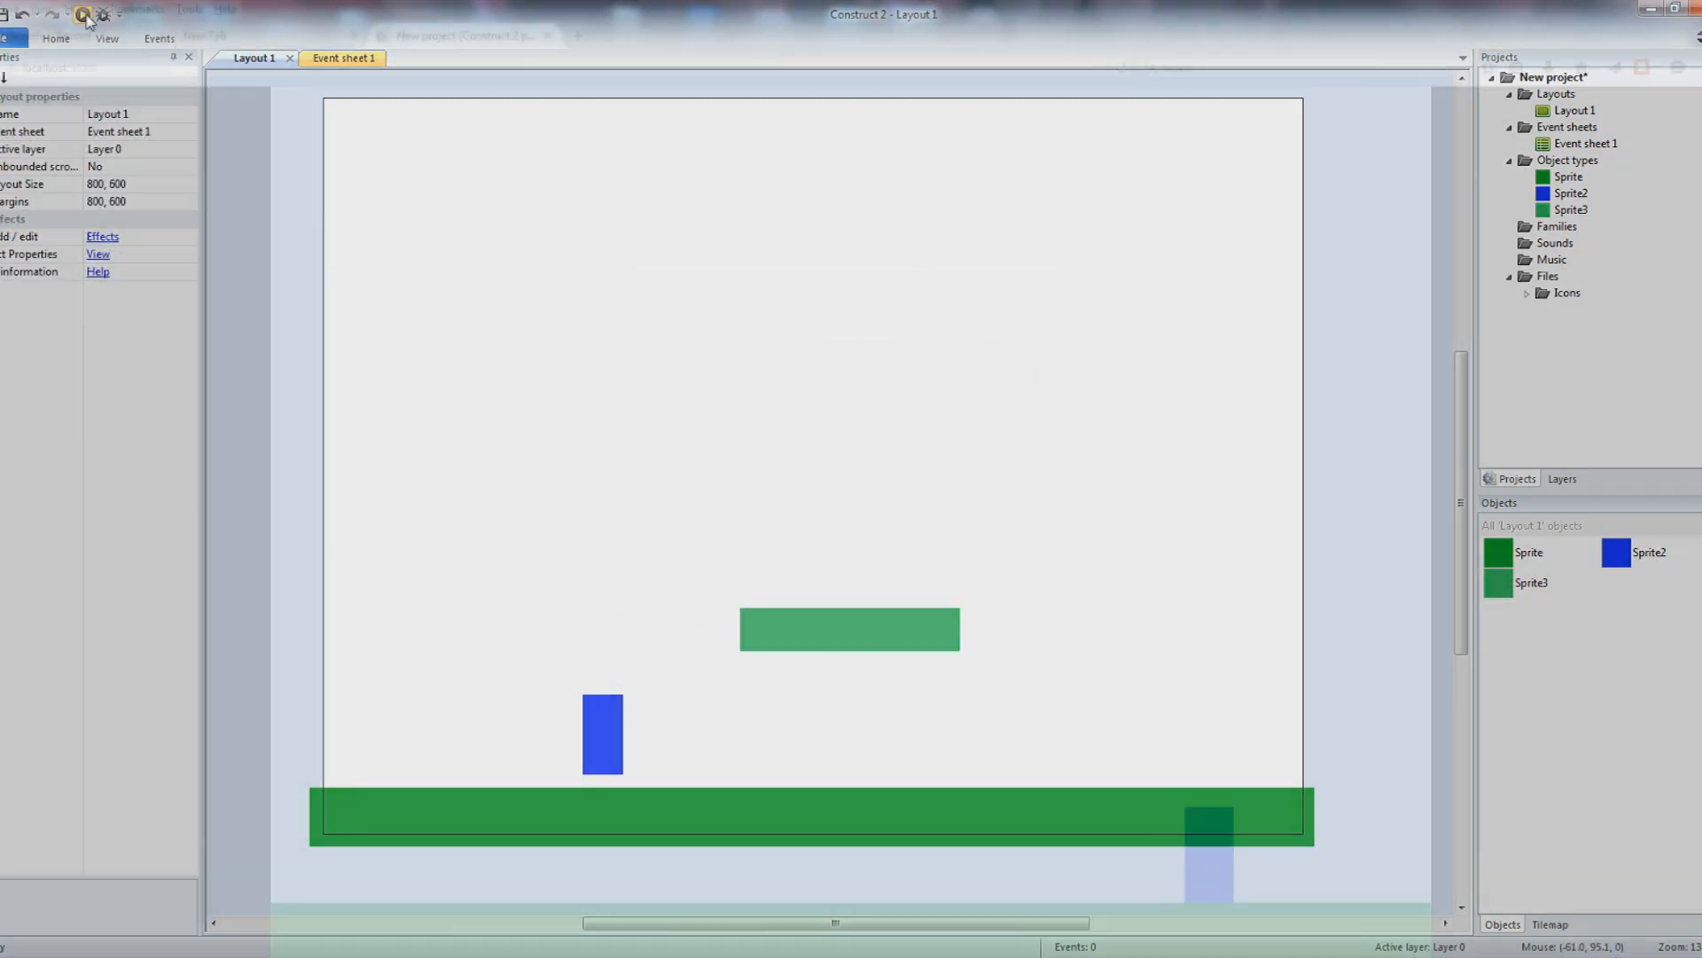
pyautogui.press('Right')
pyautogui.press('Up')
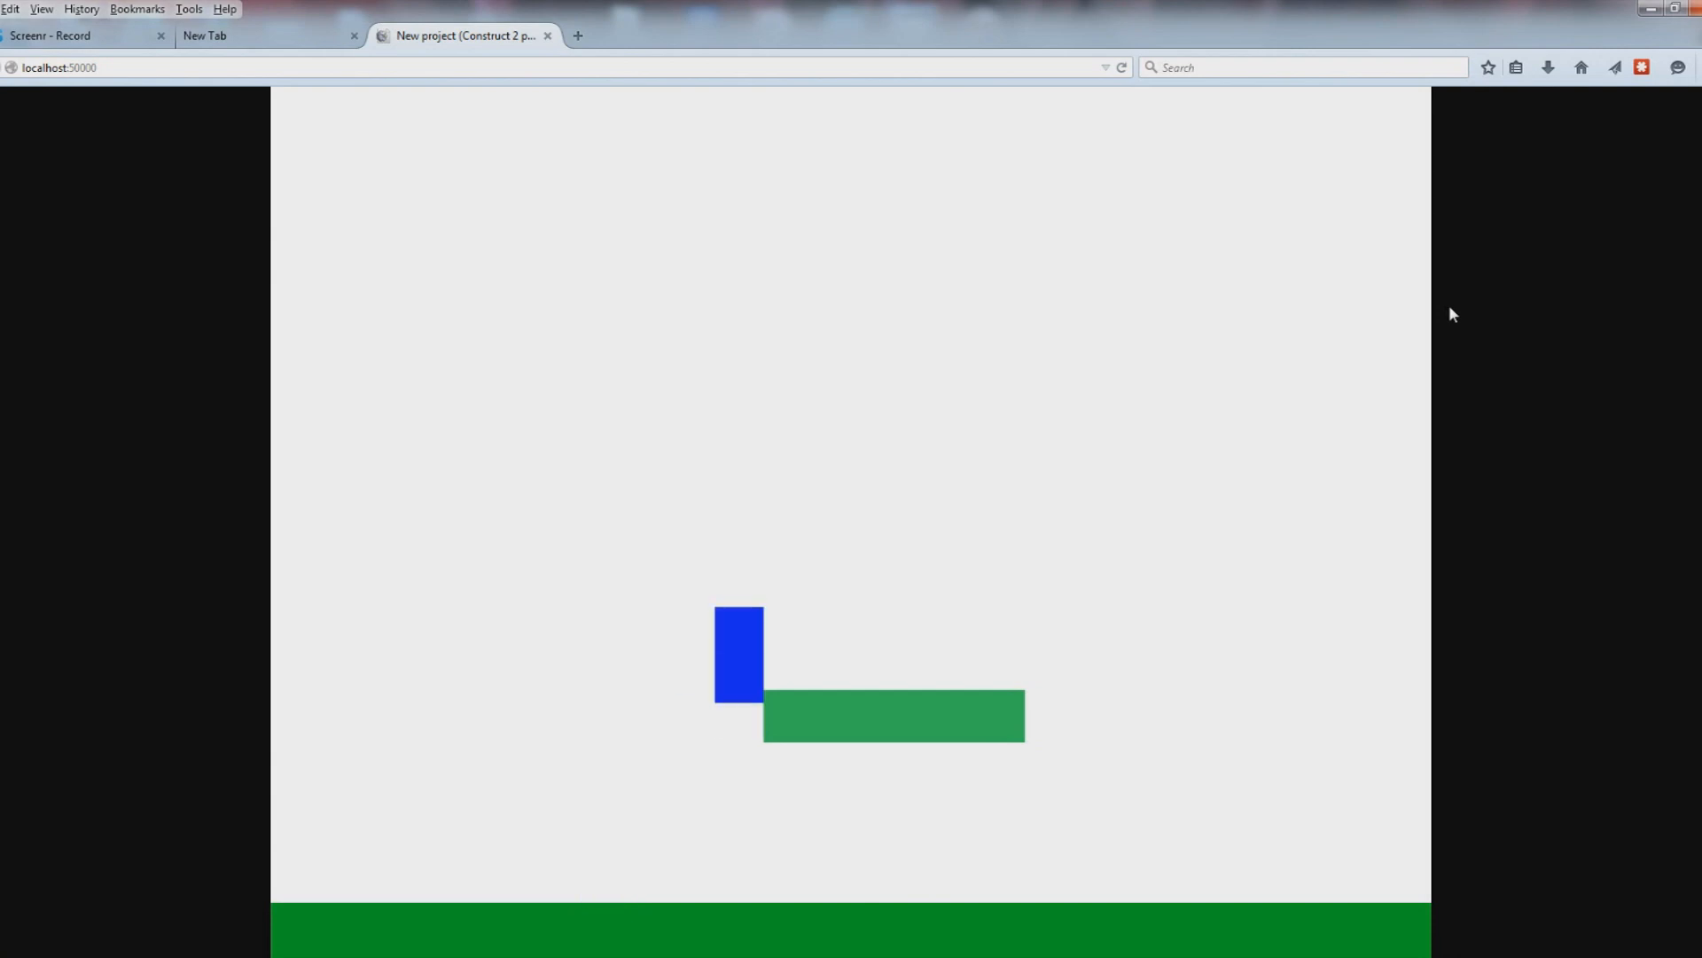
pyautogui.press('Left')
pyautogui.press('Left')
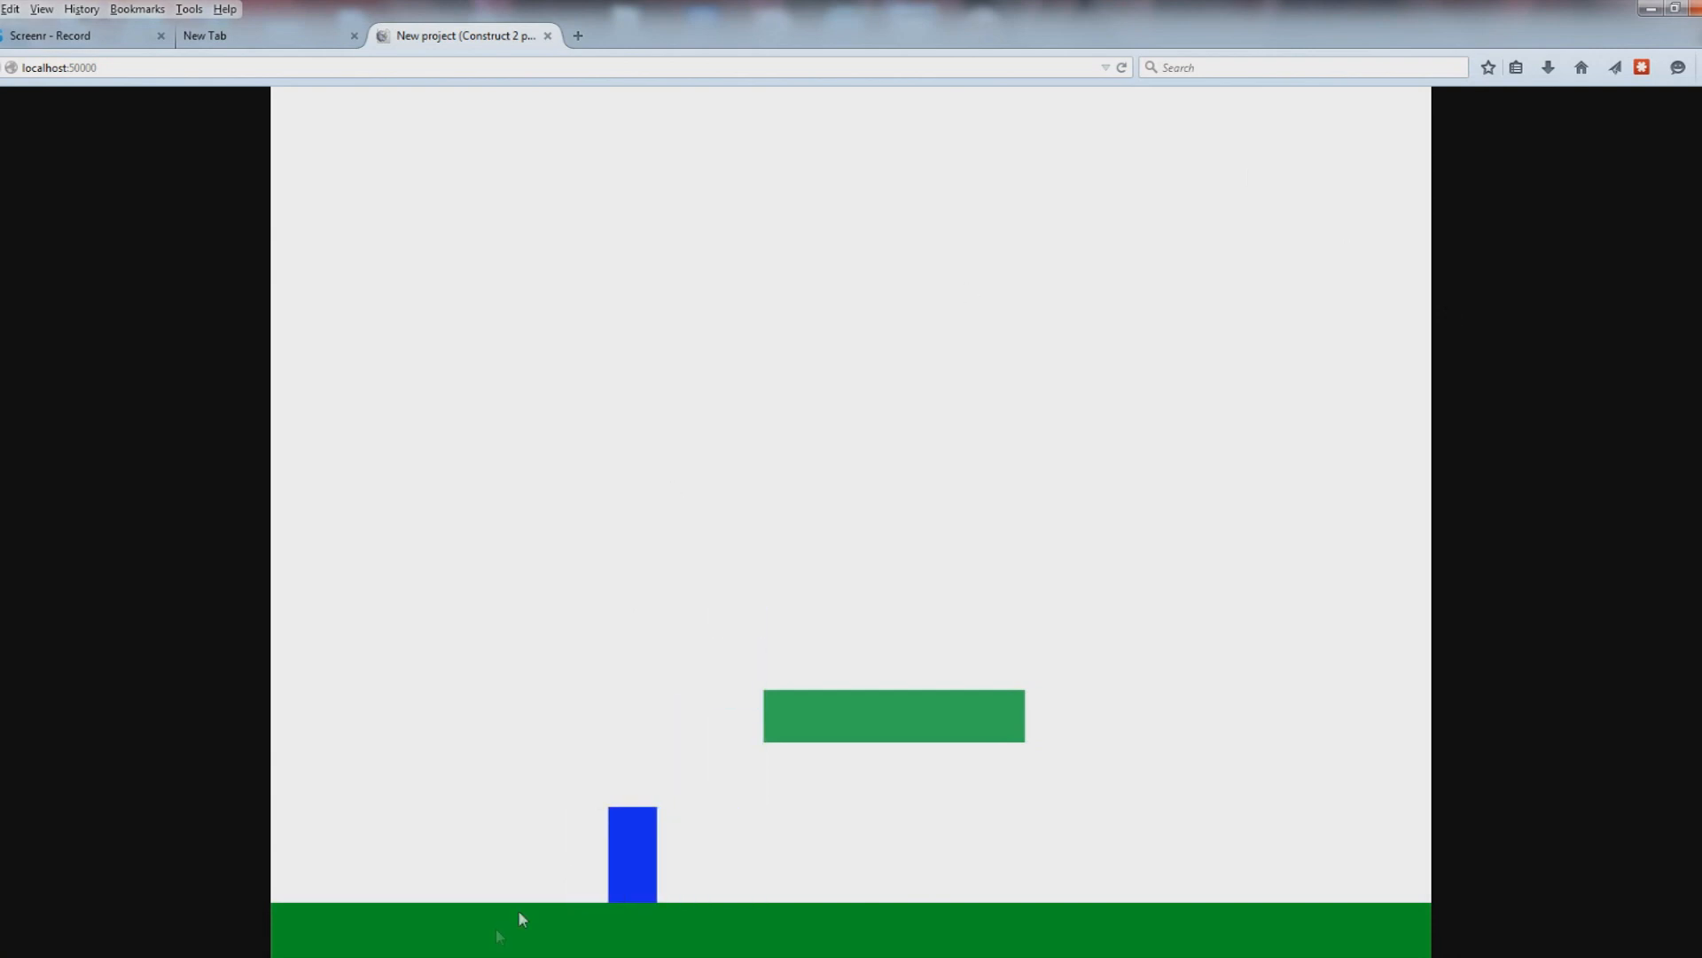
pyautogui.click(505, 957)
# - Move the lighter green platform slightly lower, closer to the ground
pyautogui.click(797, 629)
pyautogui.moveTo(798, 634); pyautogui.dragTo(800, 651)
pyautogui.click(709, 506)
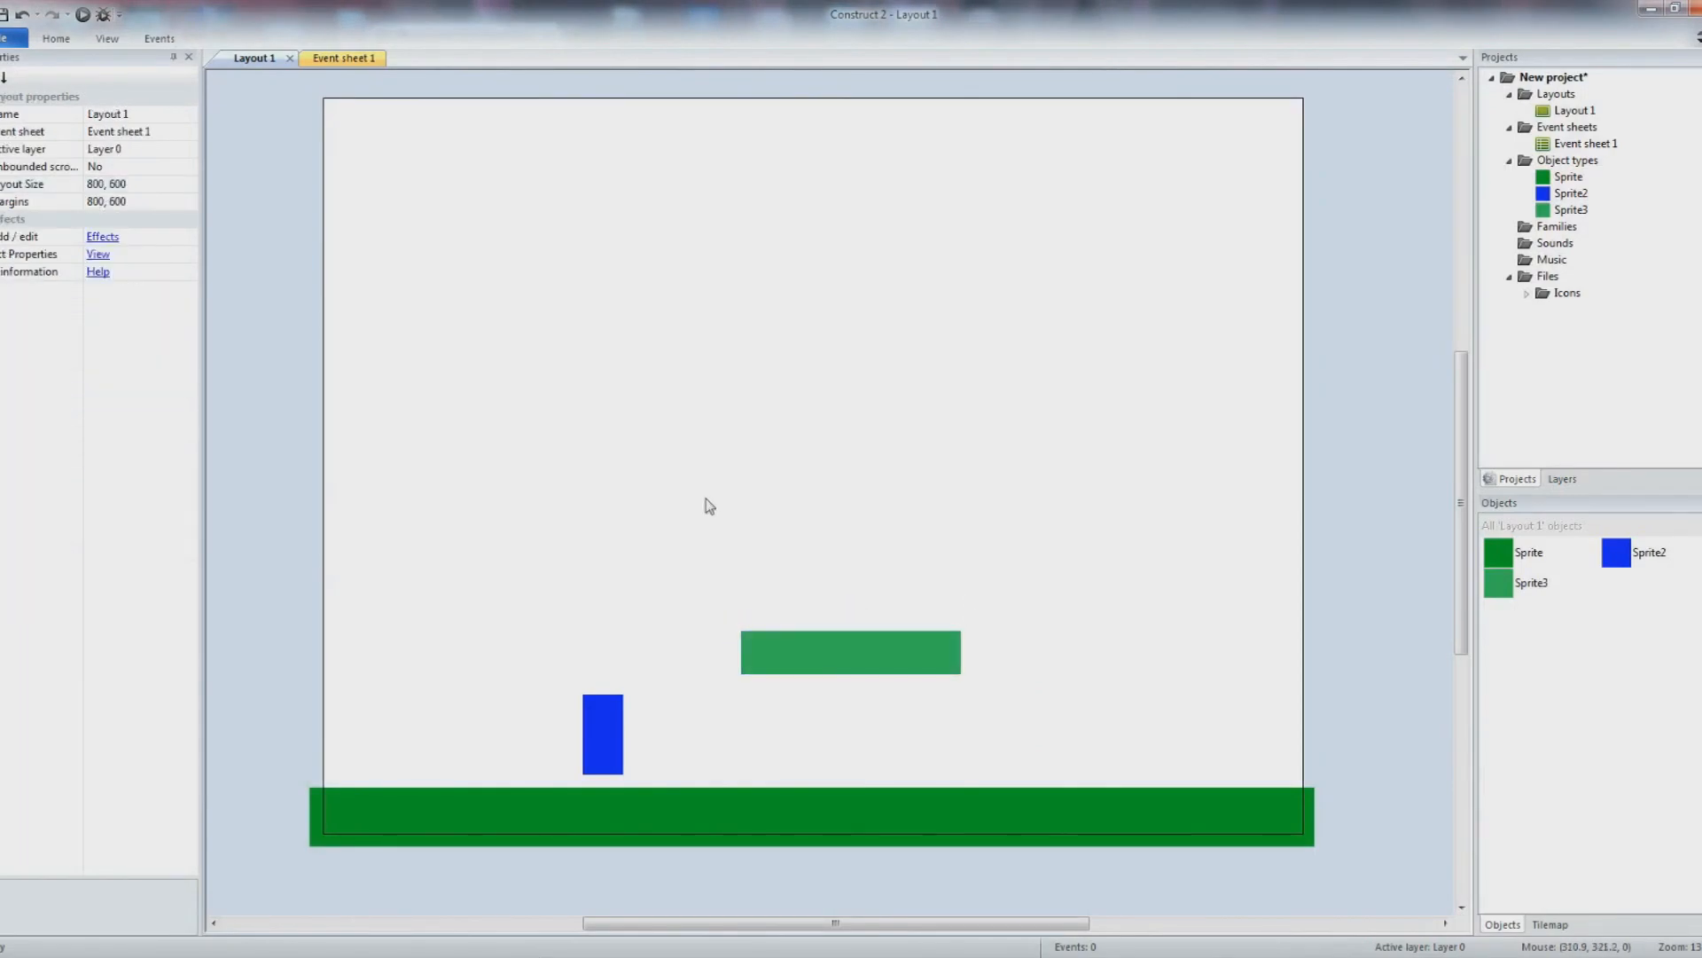
# - Insert a fourth Sprite filled with the same lighter green and shape it into a platform about 167 × 35 above and left of the blue sprite
pyautogui.doubleClick(499, 450)
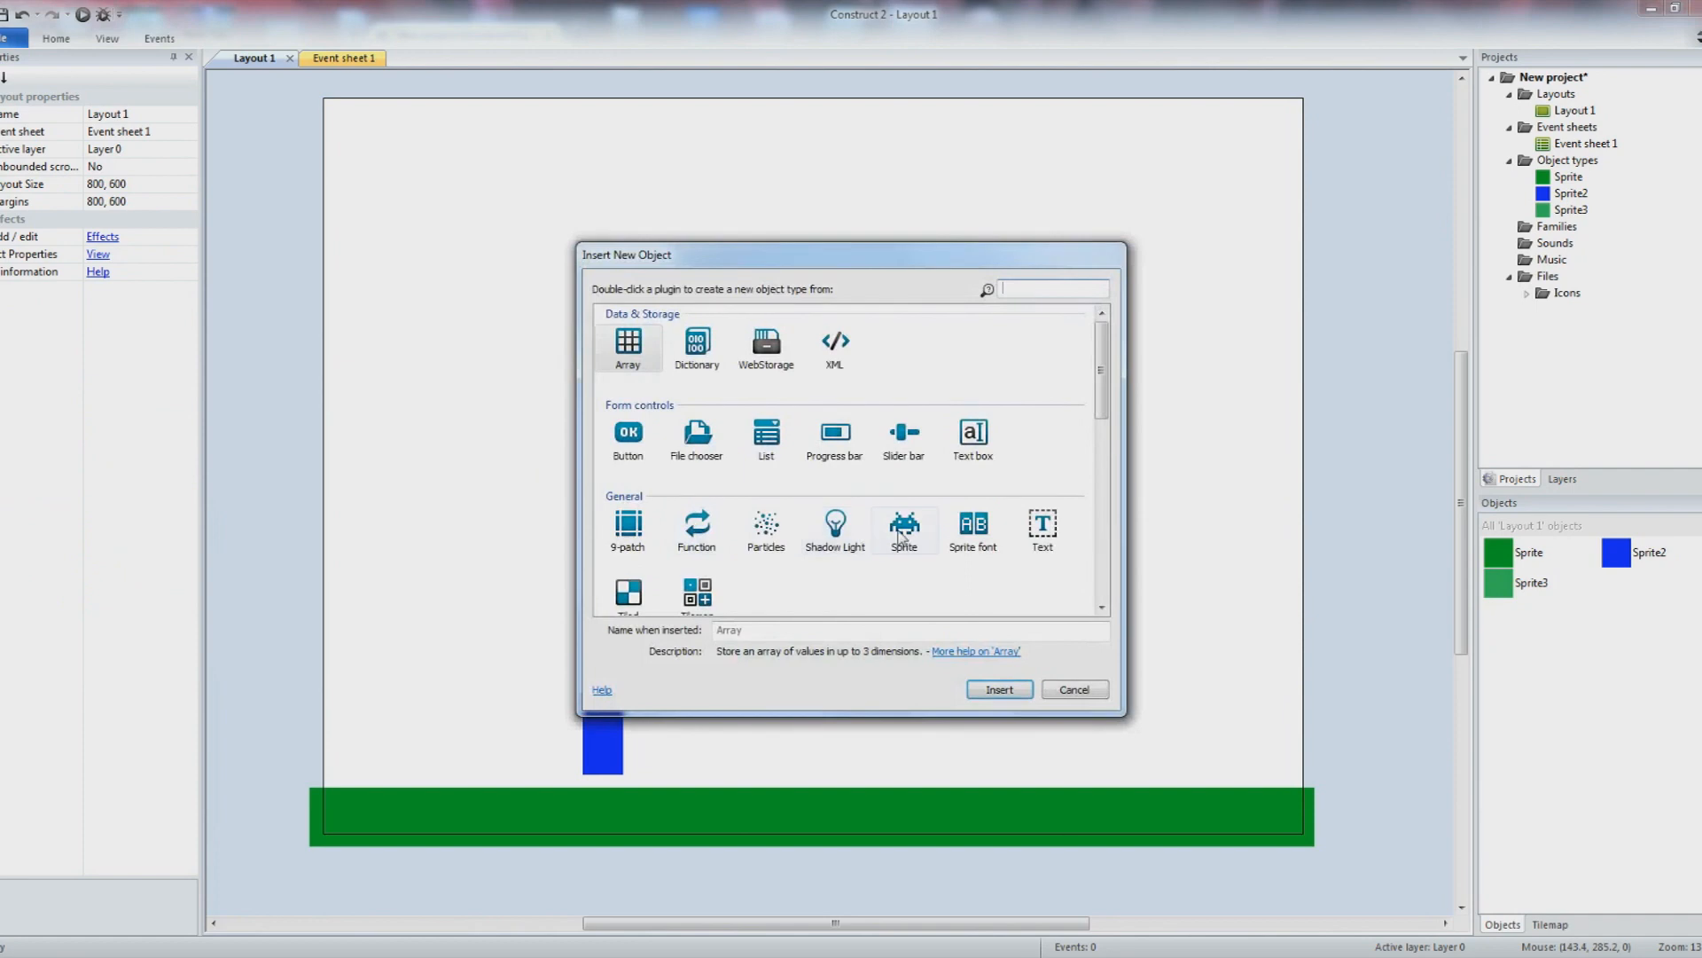
pyautogui.click(905, 530)
pyautogui.click(999, 689)
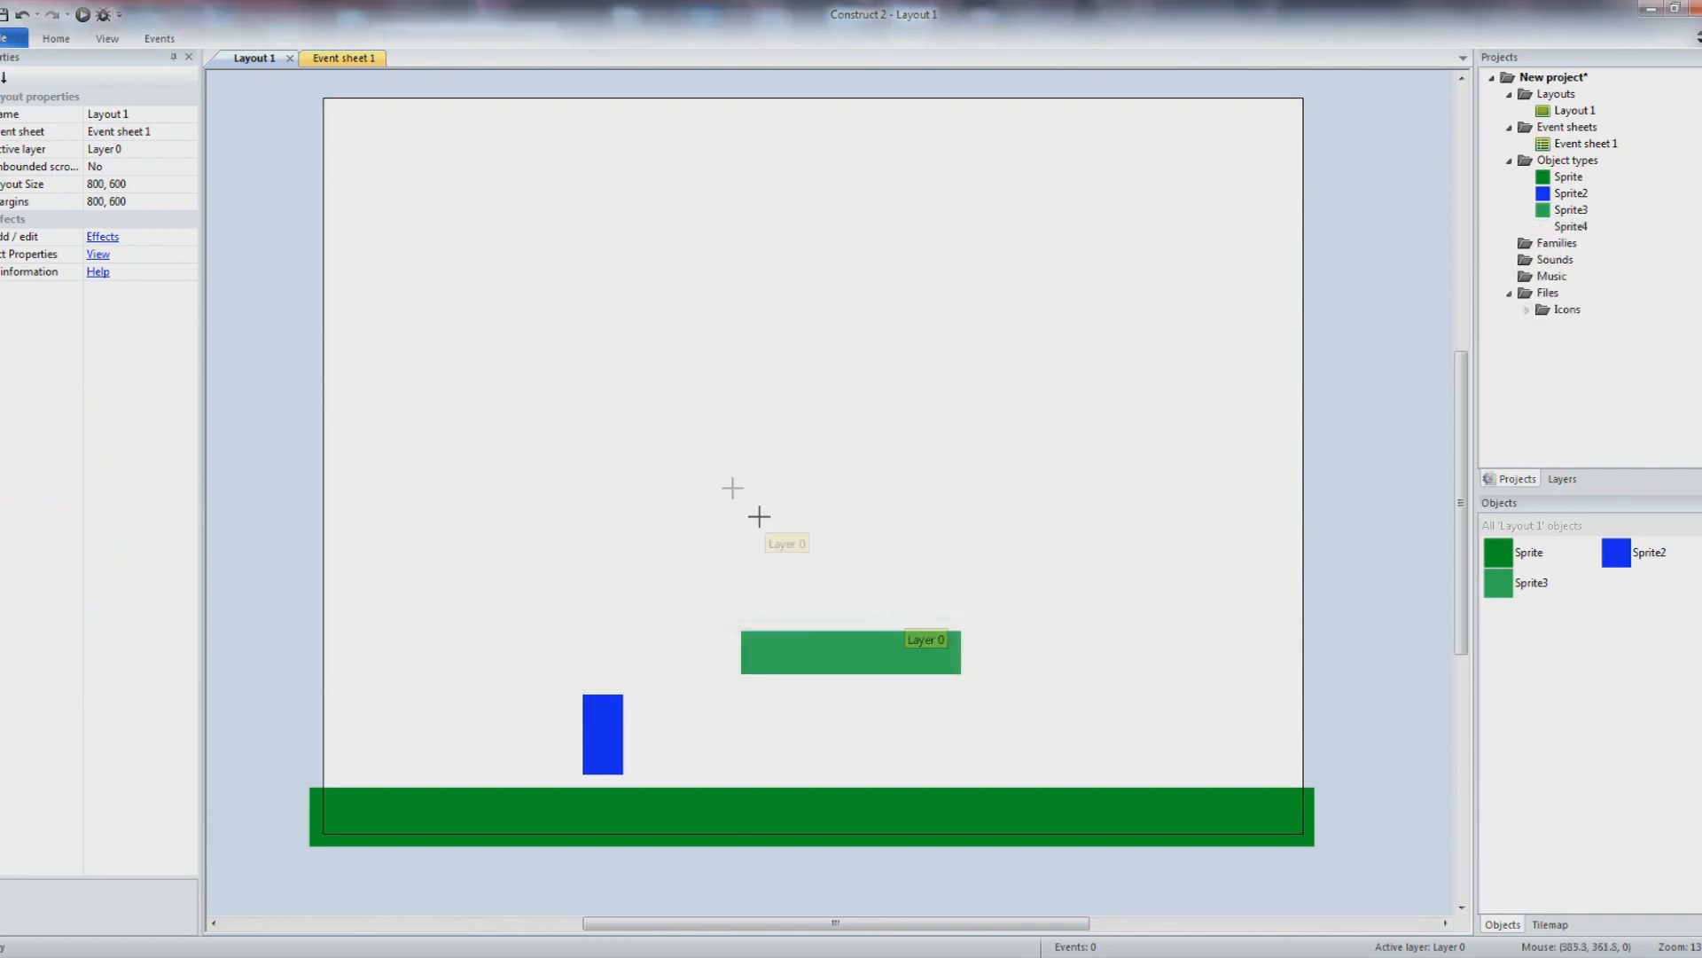
pyautogui.click(497, 432)
pyautogui.click(807, 496)
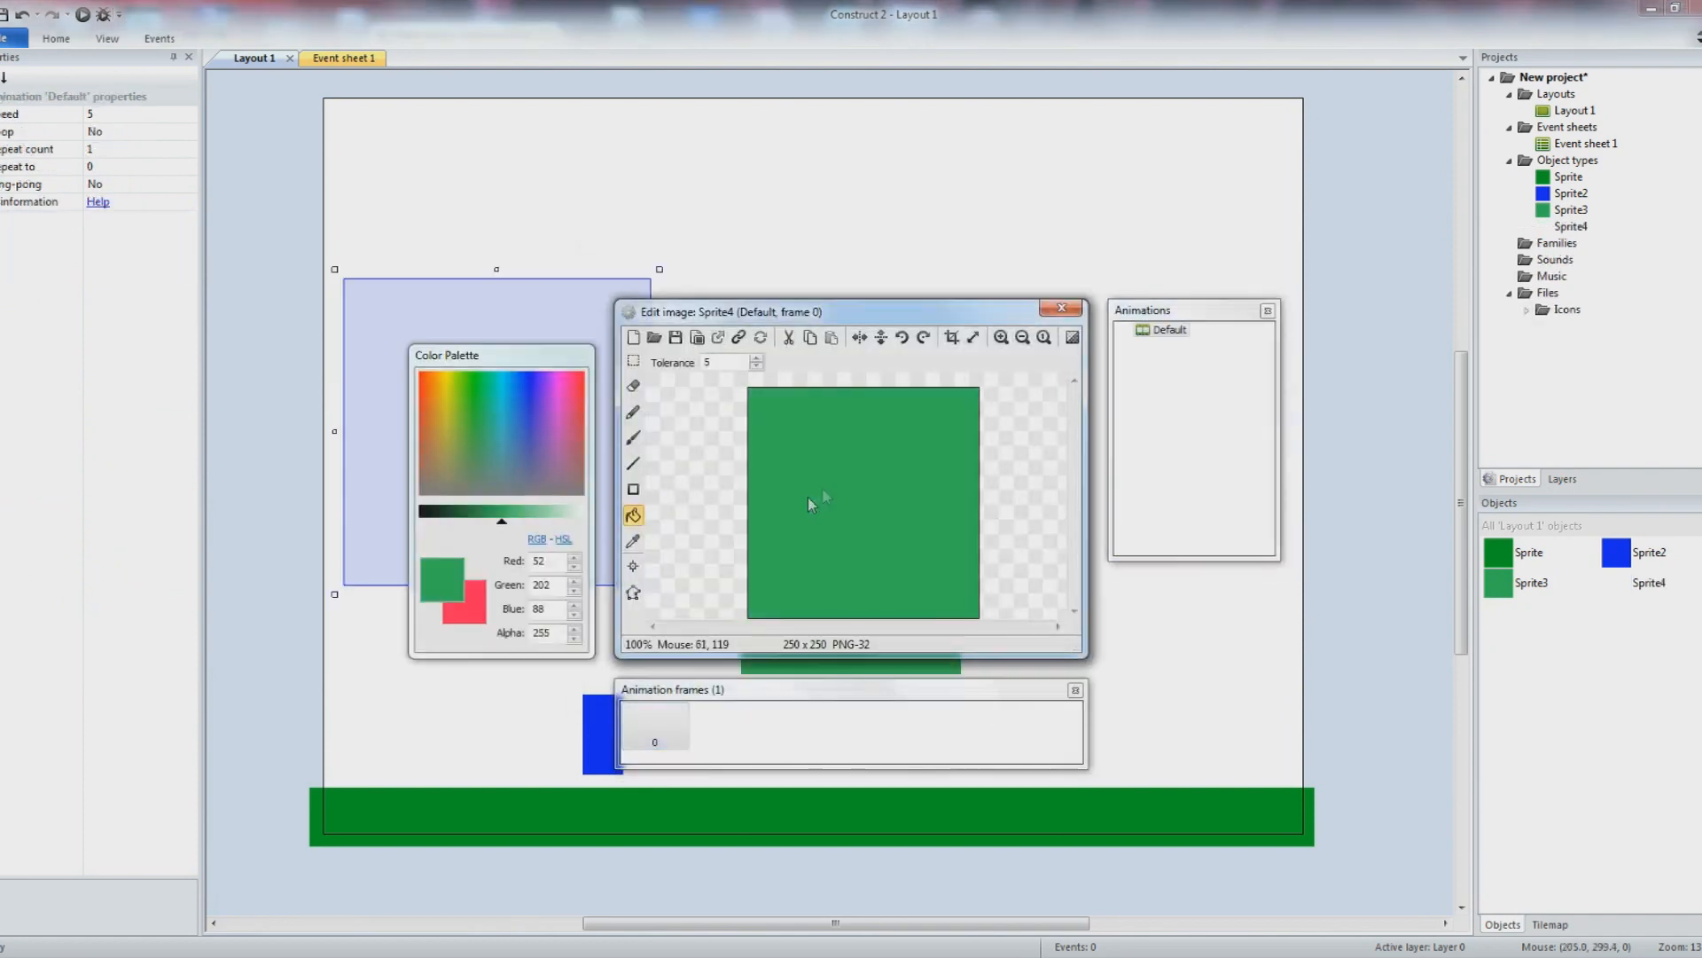
pyautogui.click(1061, 308)
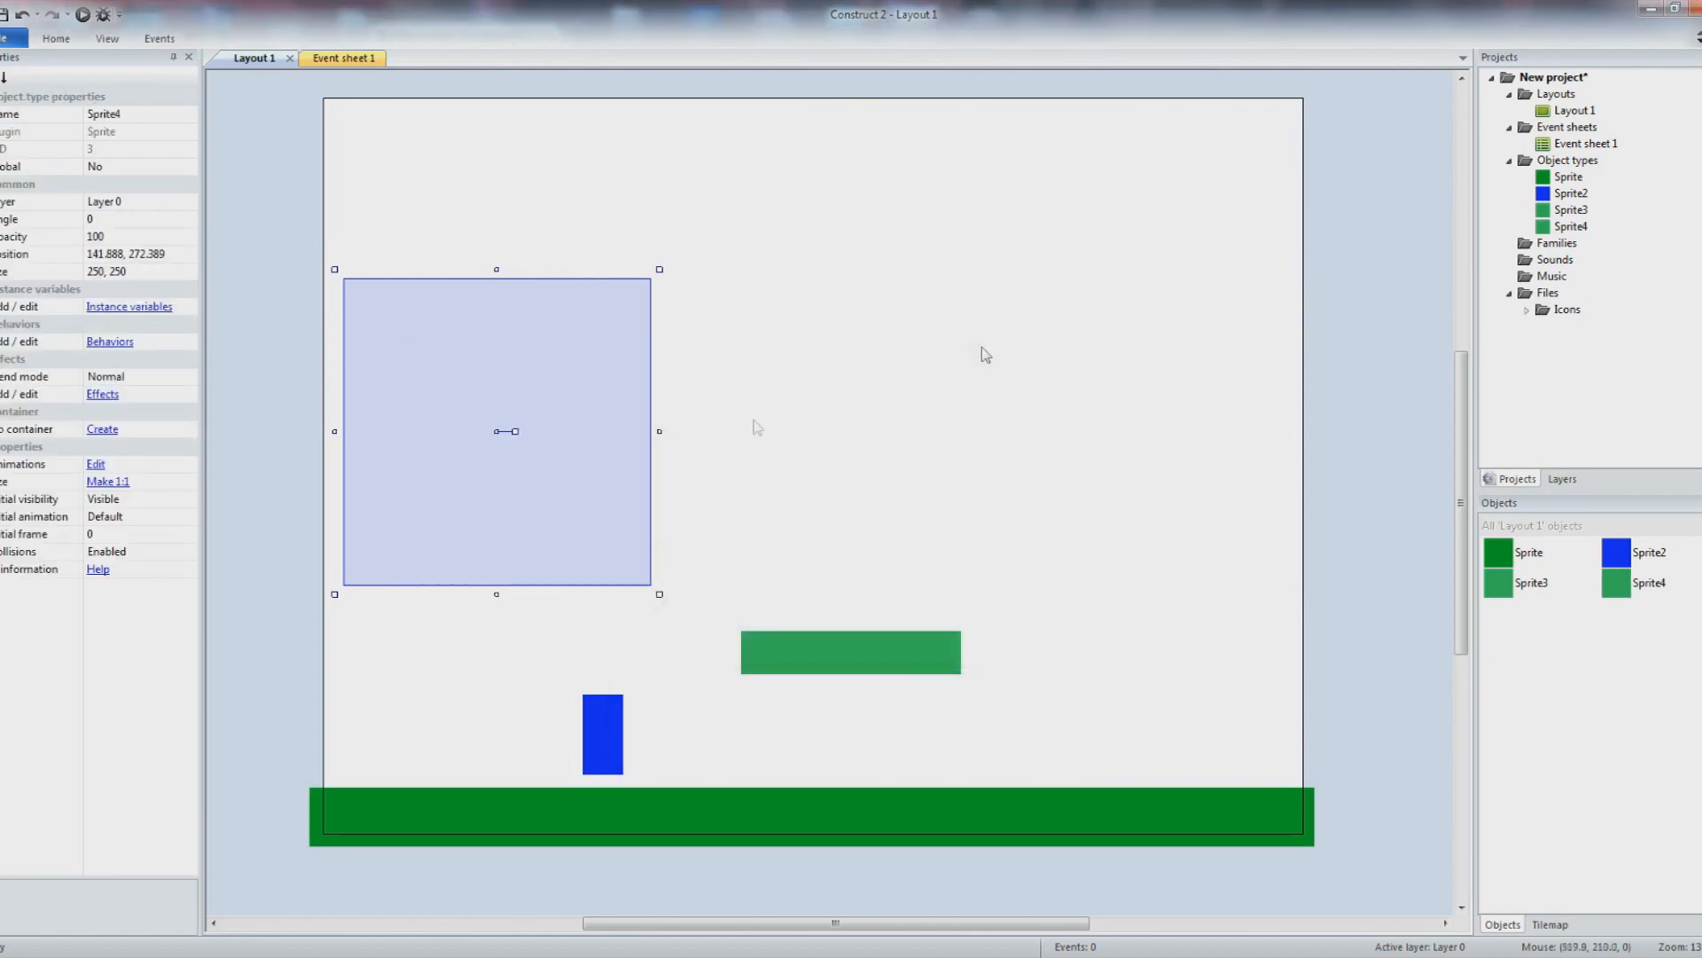
pyautogui.moveTo(612, 358); pyautogui.dragTo(628, 382)
pyautogui.moveTo(671, 299); pyautogui.dragTo(594, 514)
# - Insert a fifth Sprite filled with the same green and shape it into a platform about 203 × 37, higher than the others in the layout's right half
pyautogui.doubleClick(783, 379)
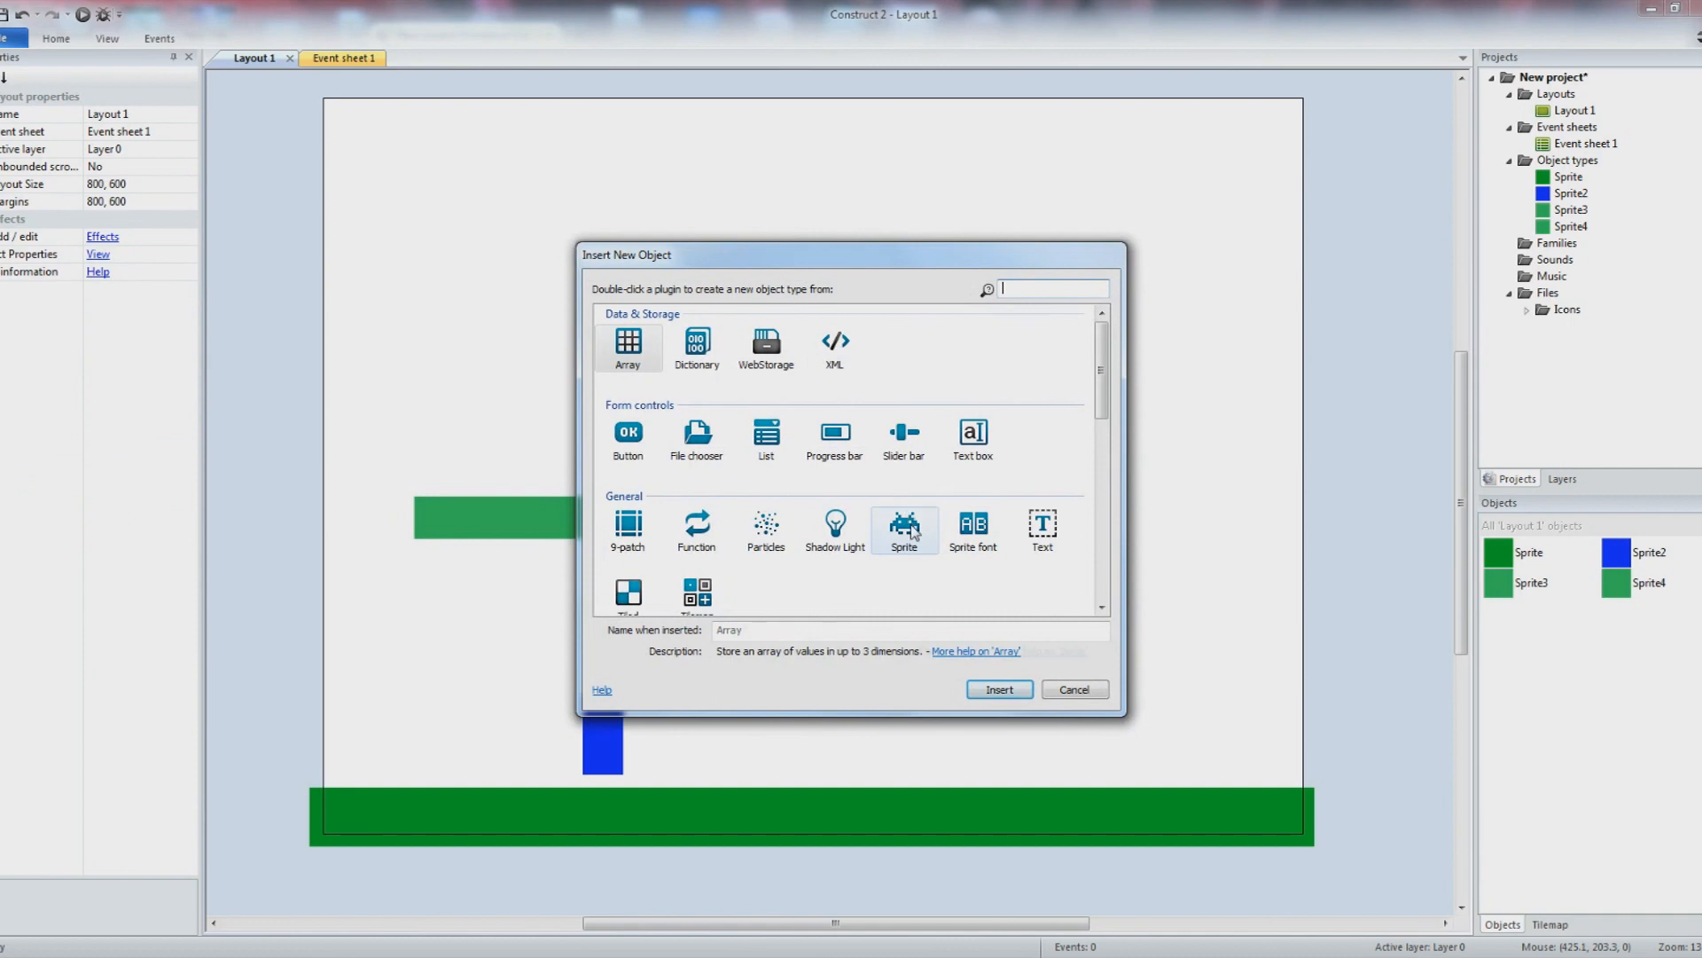
pyautogui.doubleClick(904, 527)
pyautogui.click(870, 323)
pyautogui.click(905, 438)
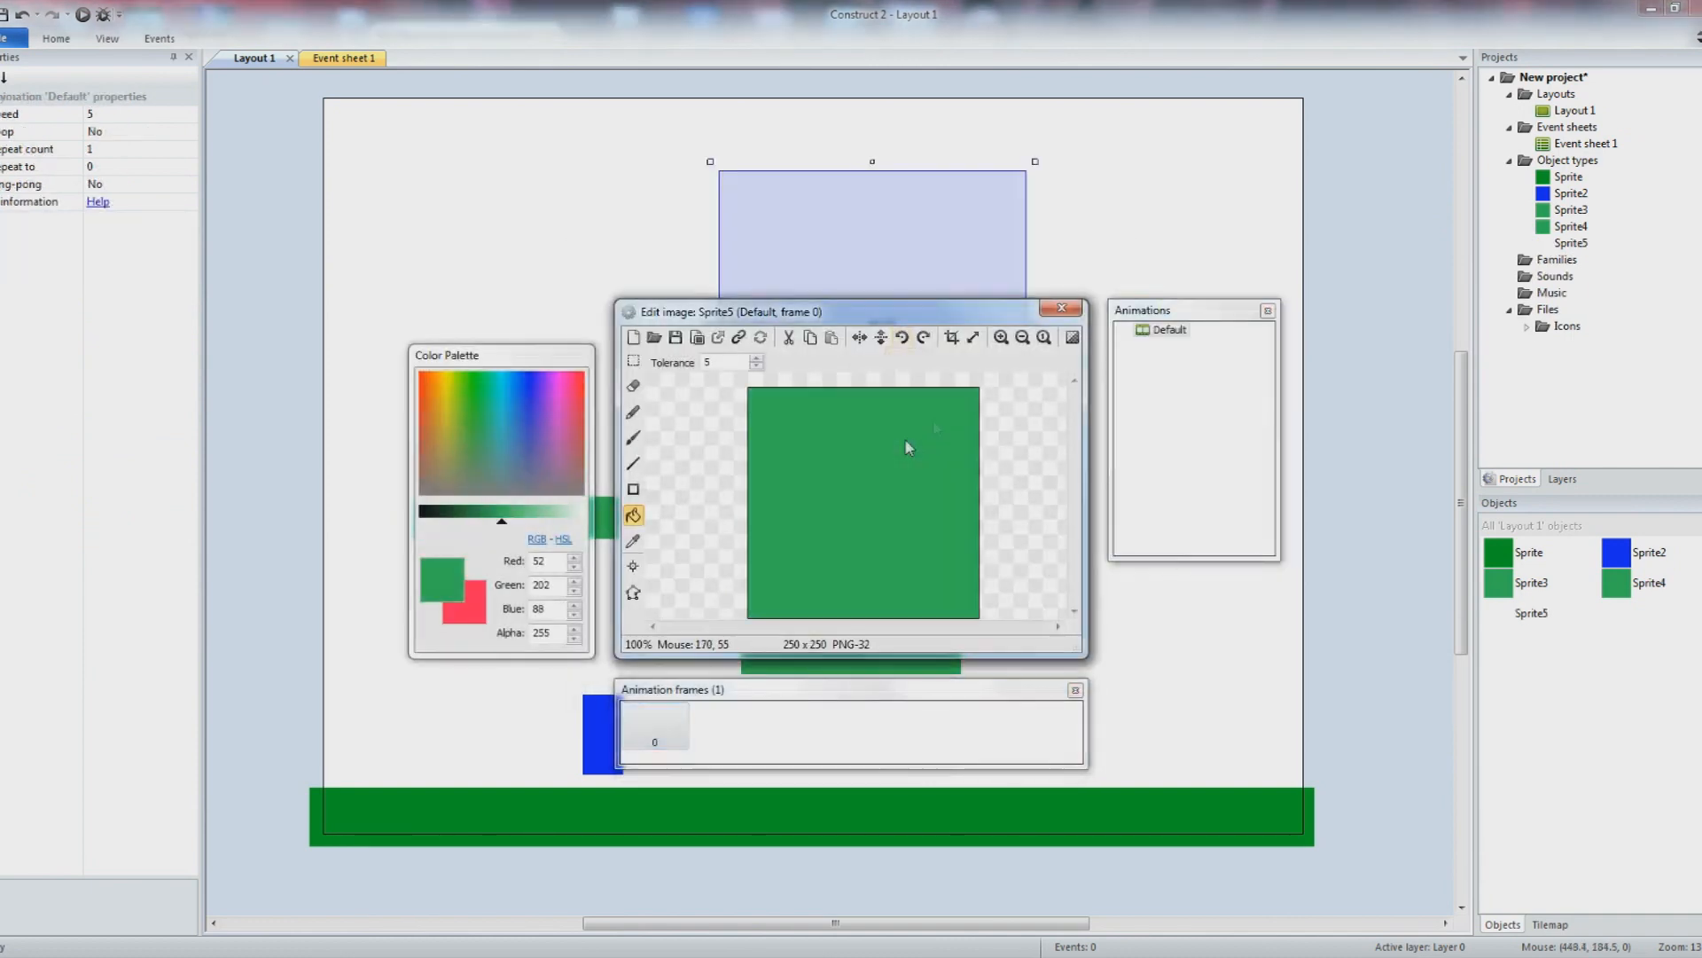
pyautogui.click(1062, 307)
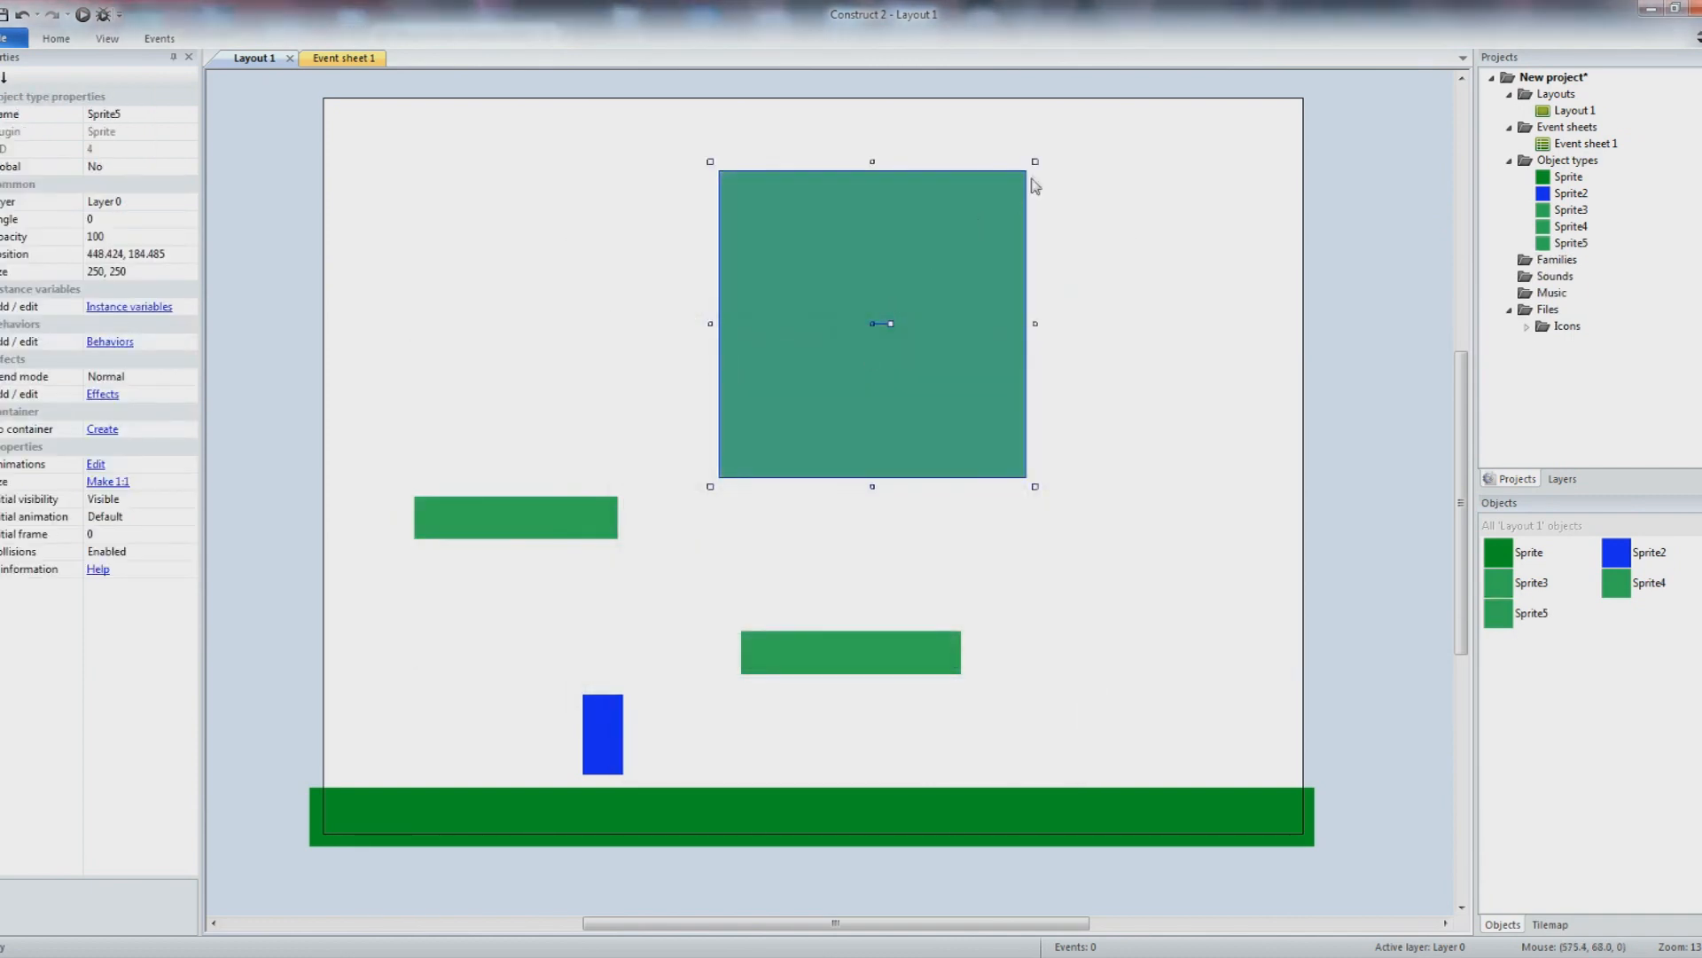
pyautogui.moveTo(1035, 161); pyautogui.dragTo(1067, 400)
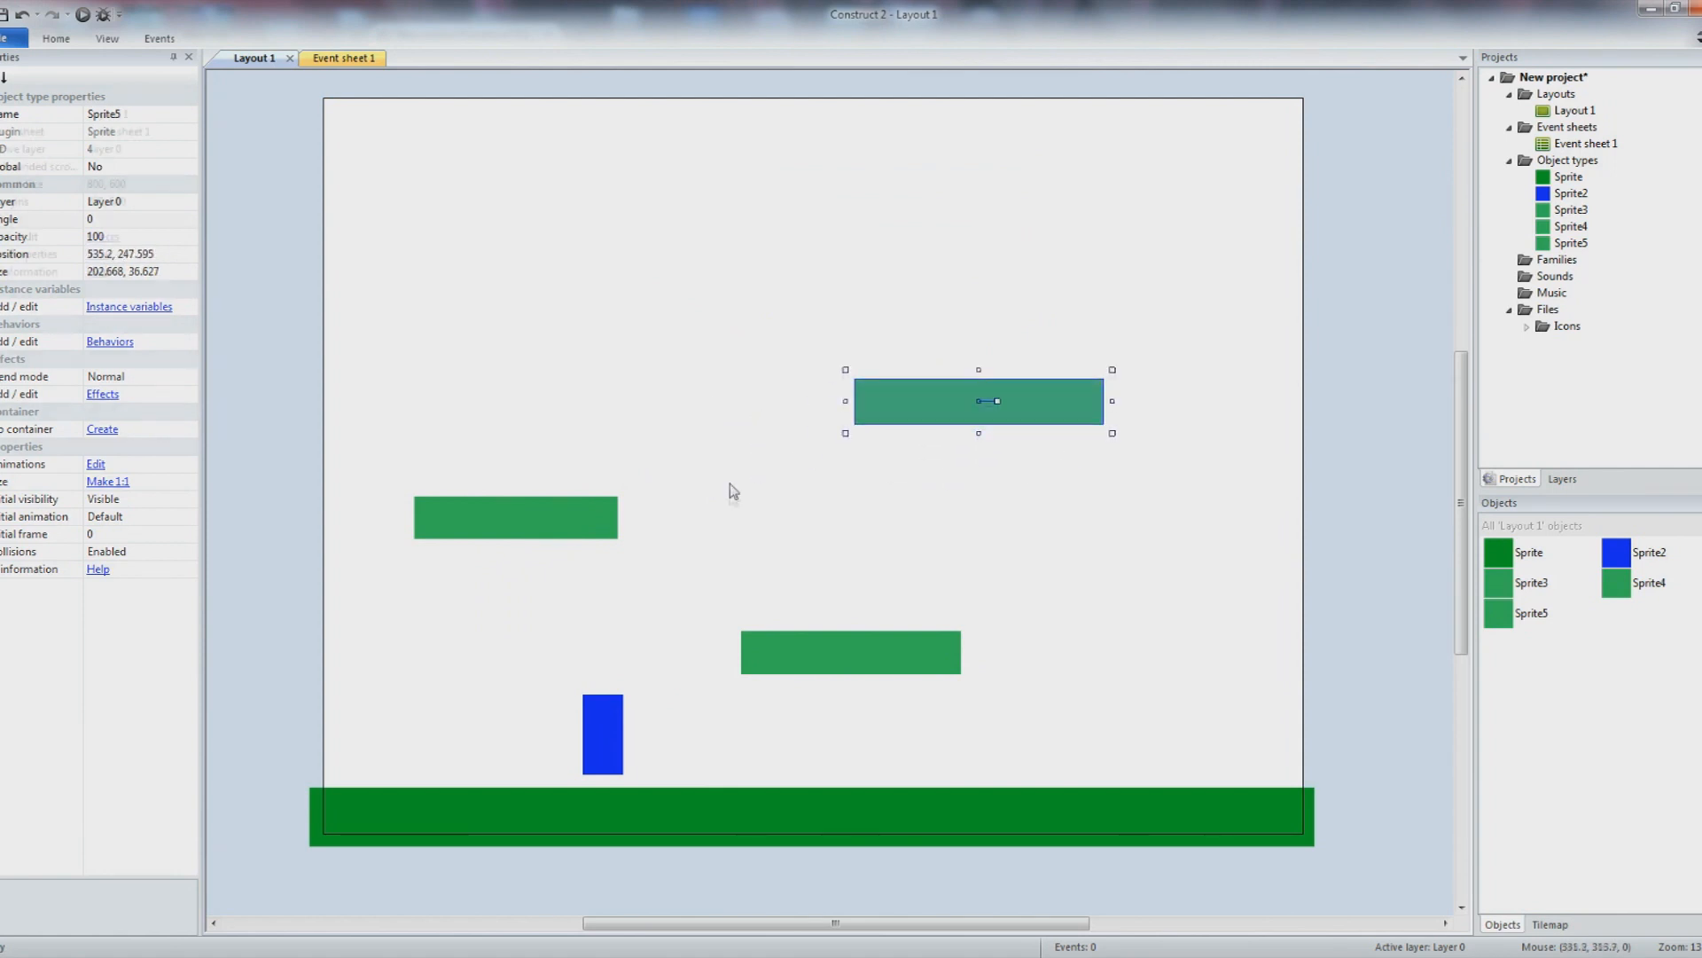
pyautogui.click(731, 533)
# - Preview the layout in the browser to test jumping the blue sprite between the three platforms, and return to the Construct 2 editor
pyautogui.click(84, 16)
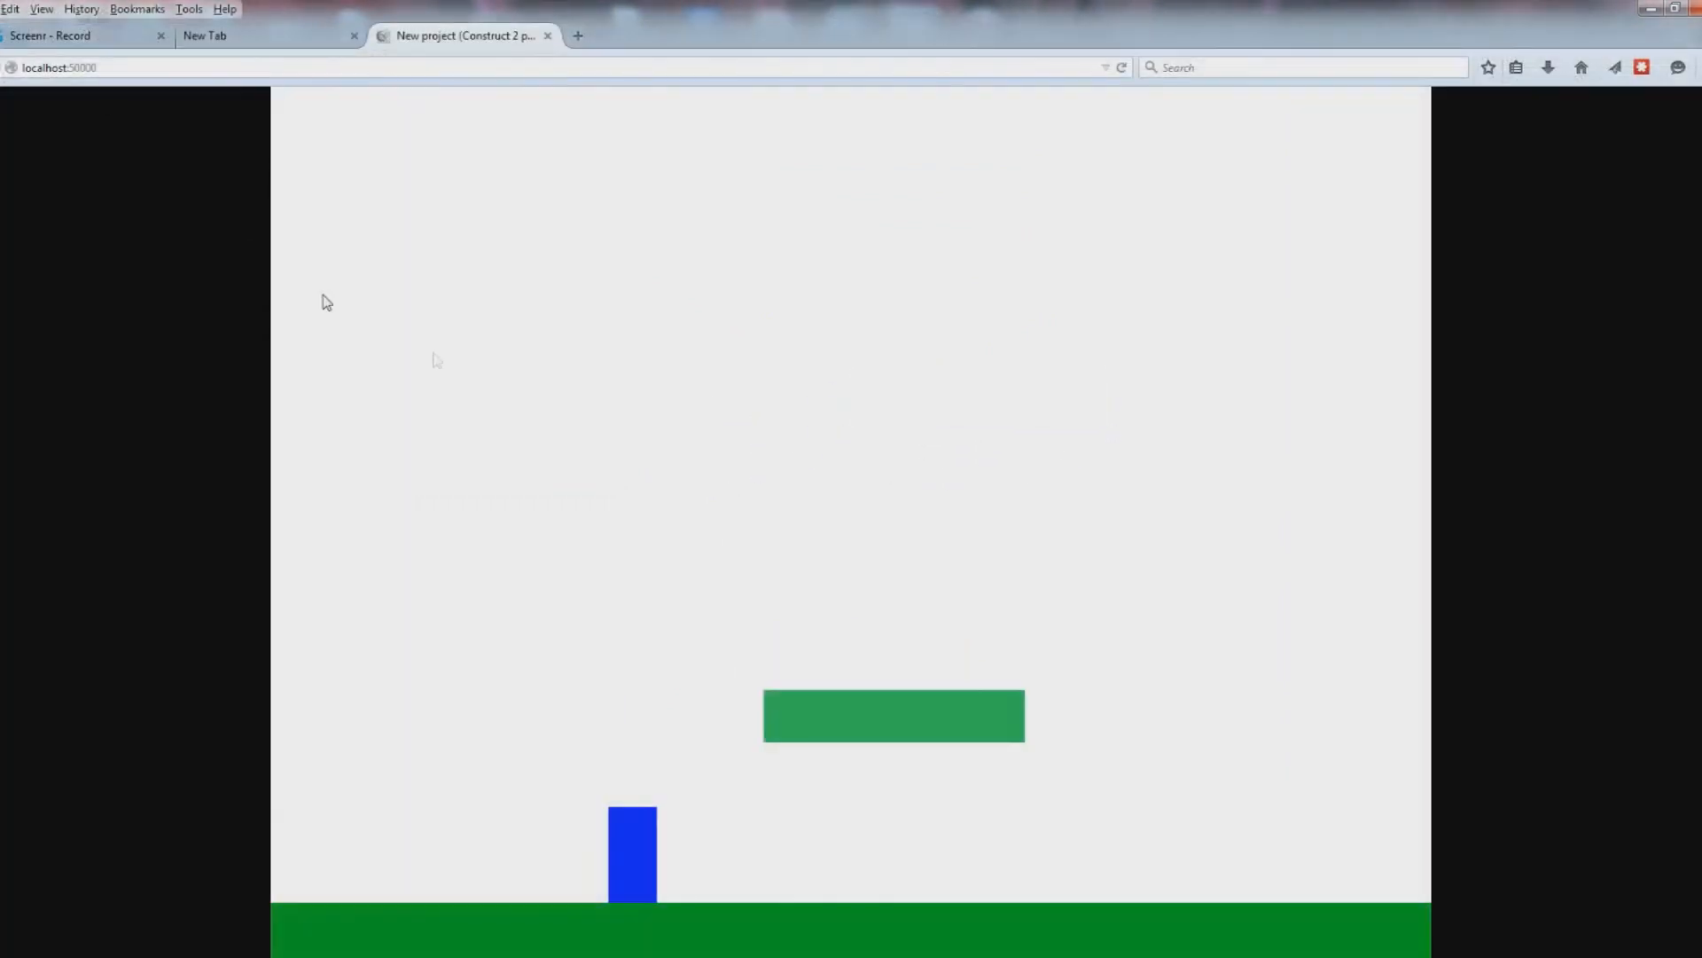
pyautogui.press('Up')
pyautogui.press('Right')
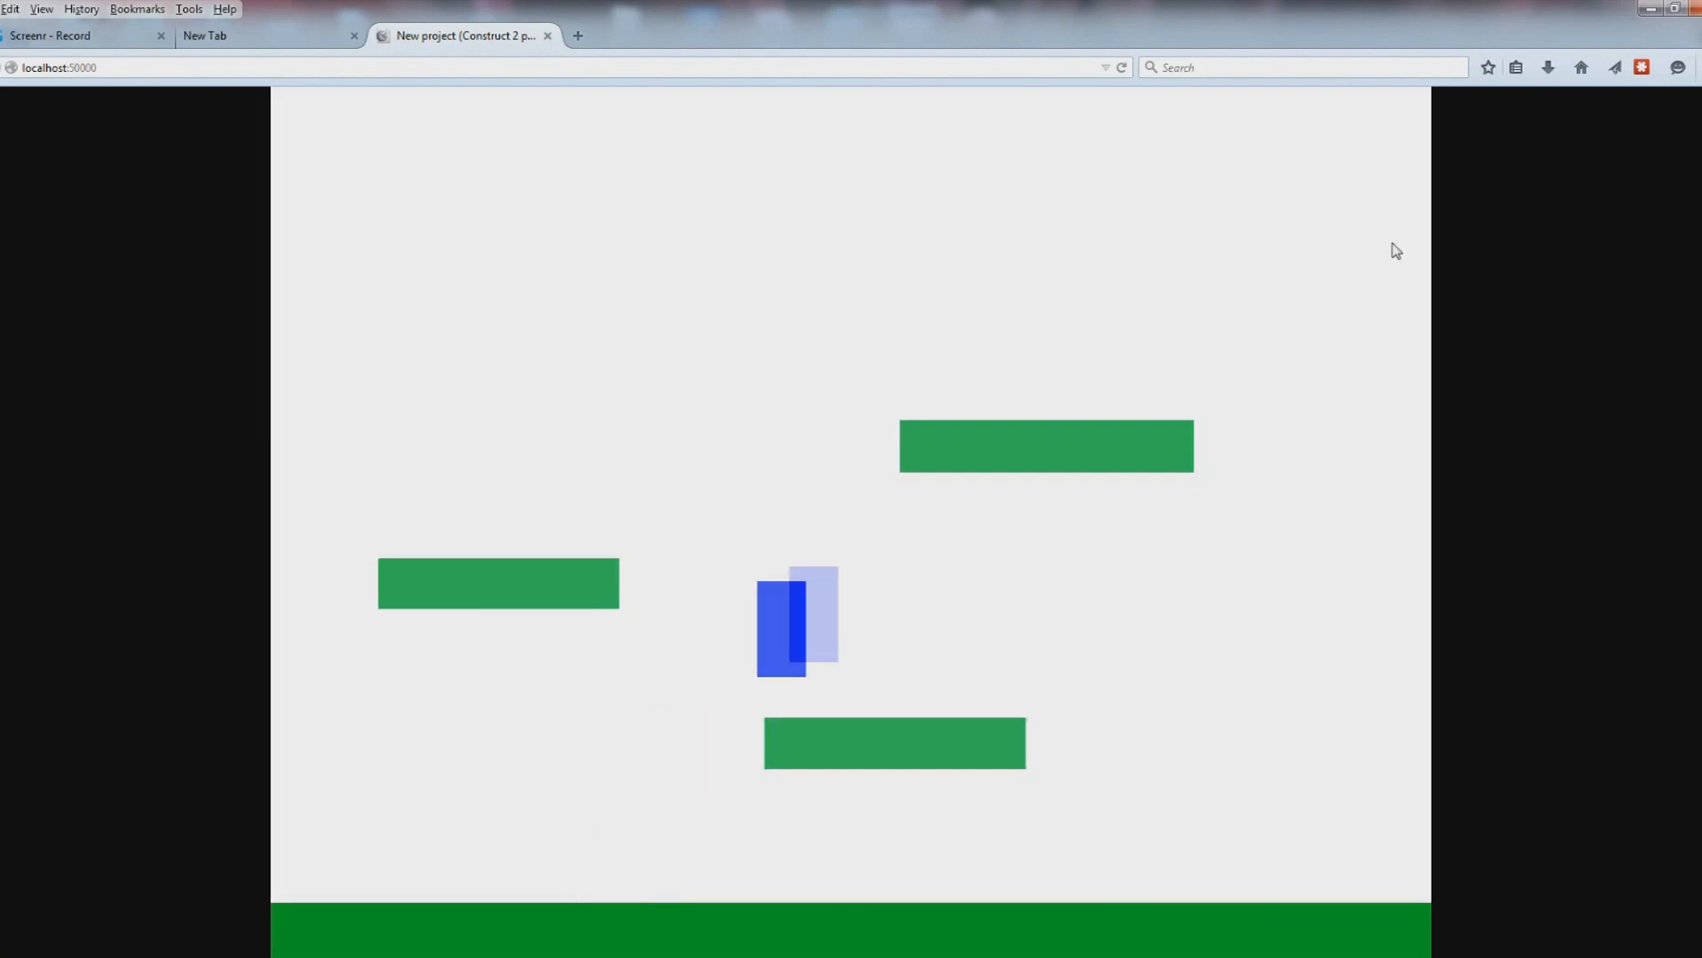
pyautogui.press('Up')
pyautogui.press('Left')
pyautogui.press('Right')
pyautogui.press('Up')
pyautogui.press('Left')
pyautogui.press('Up')
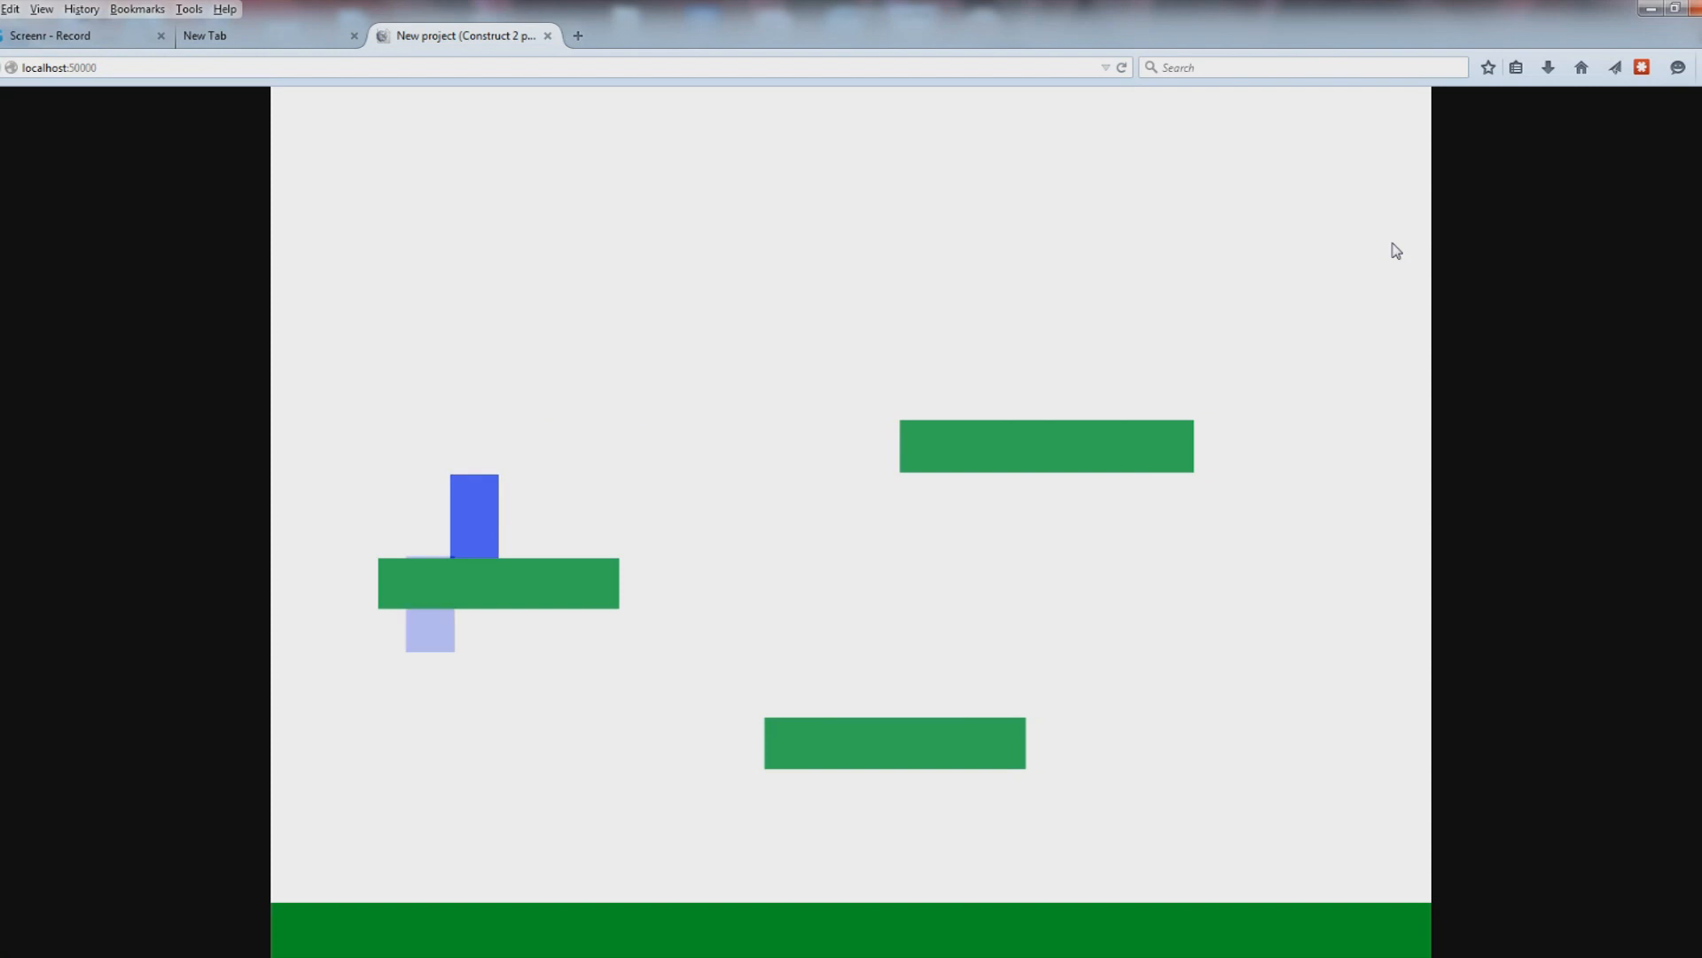
pyautogui.press('Up')
pyautogui.press('Right')
pyautogui.press('Up')
pyautogui.press('Left')
pyautogui.press('Up')
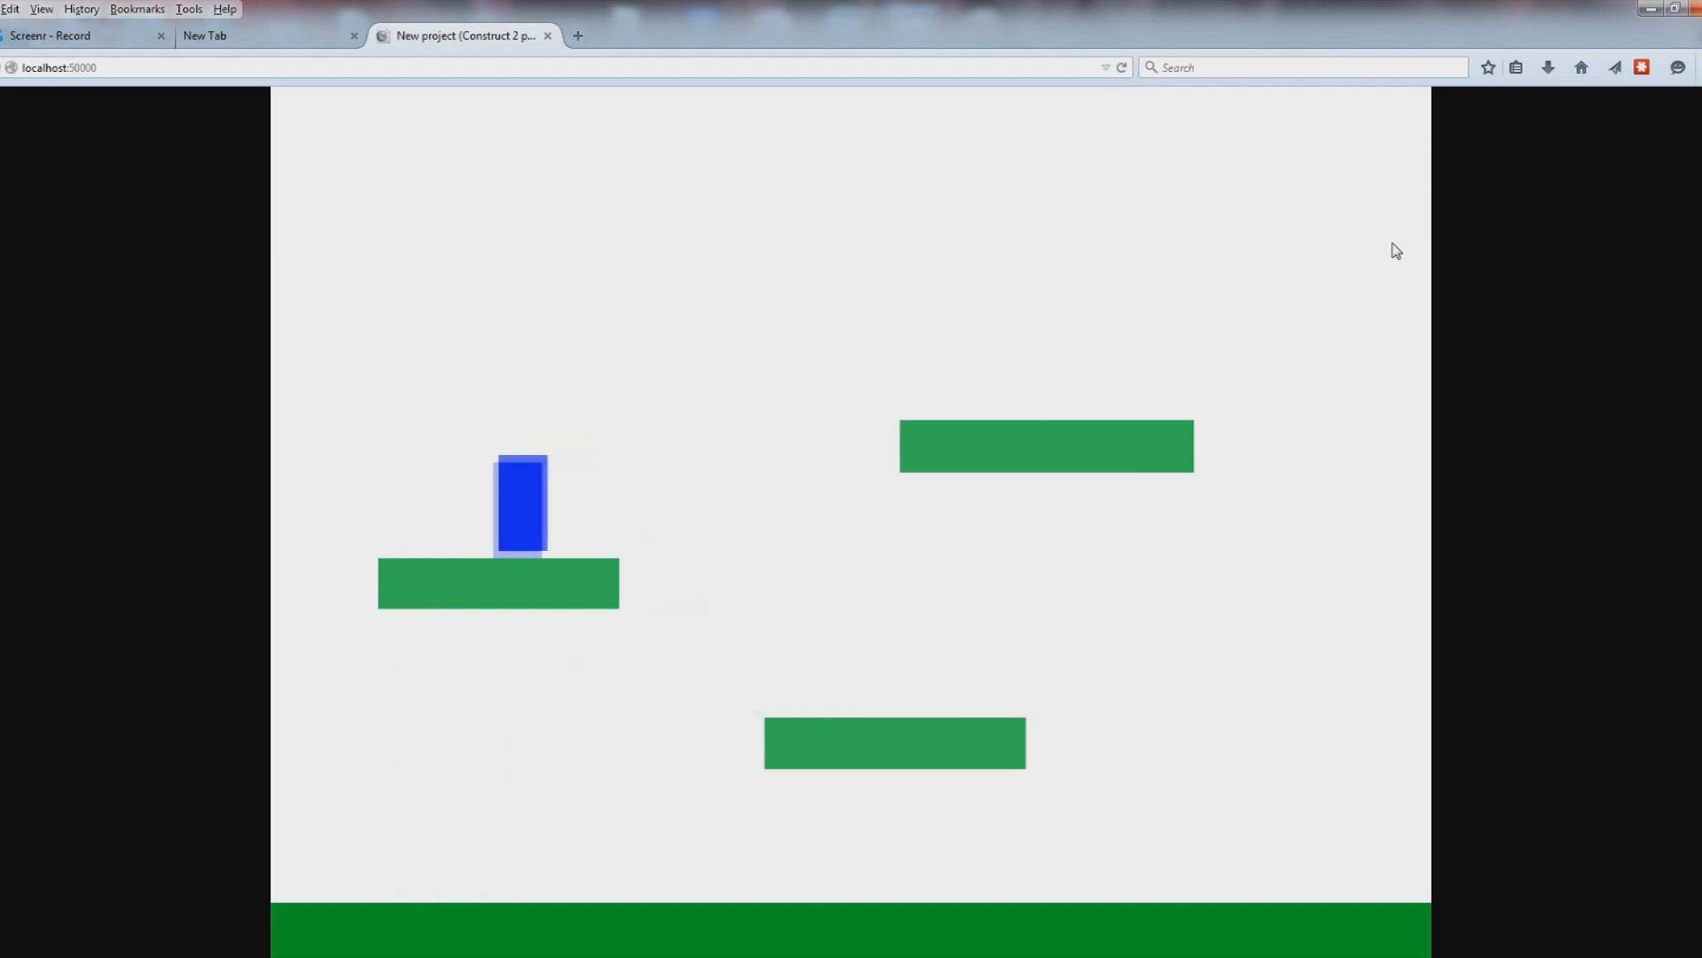
pyautogui.hotkey('alt', 'Tab')
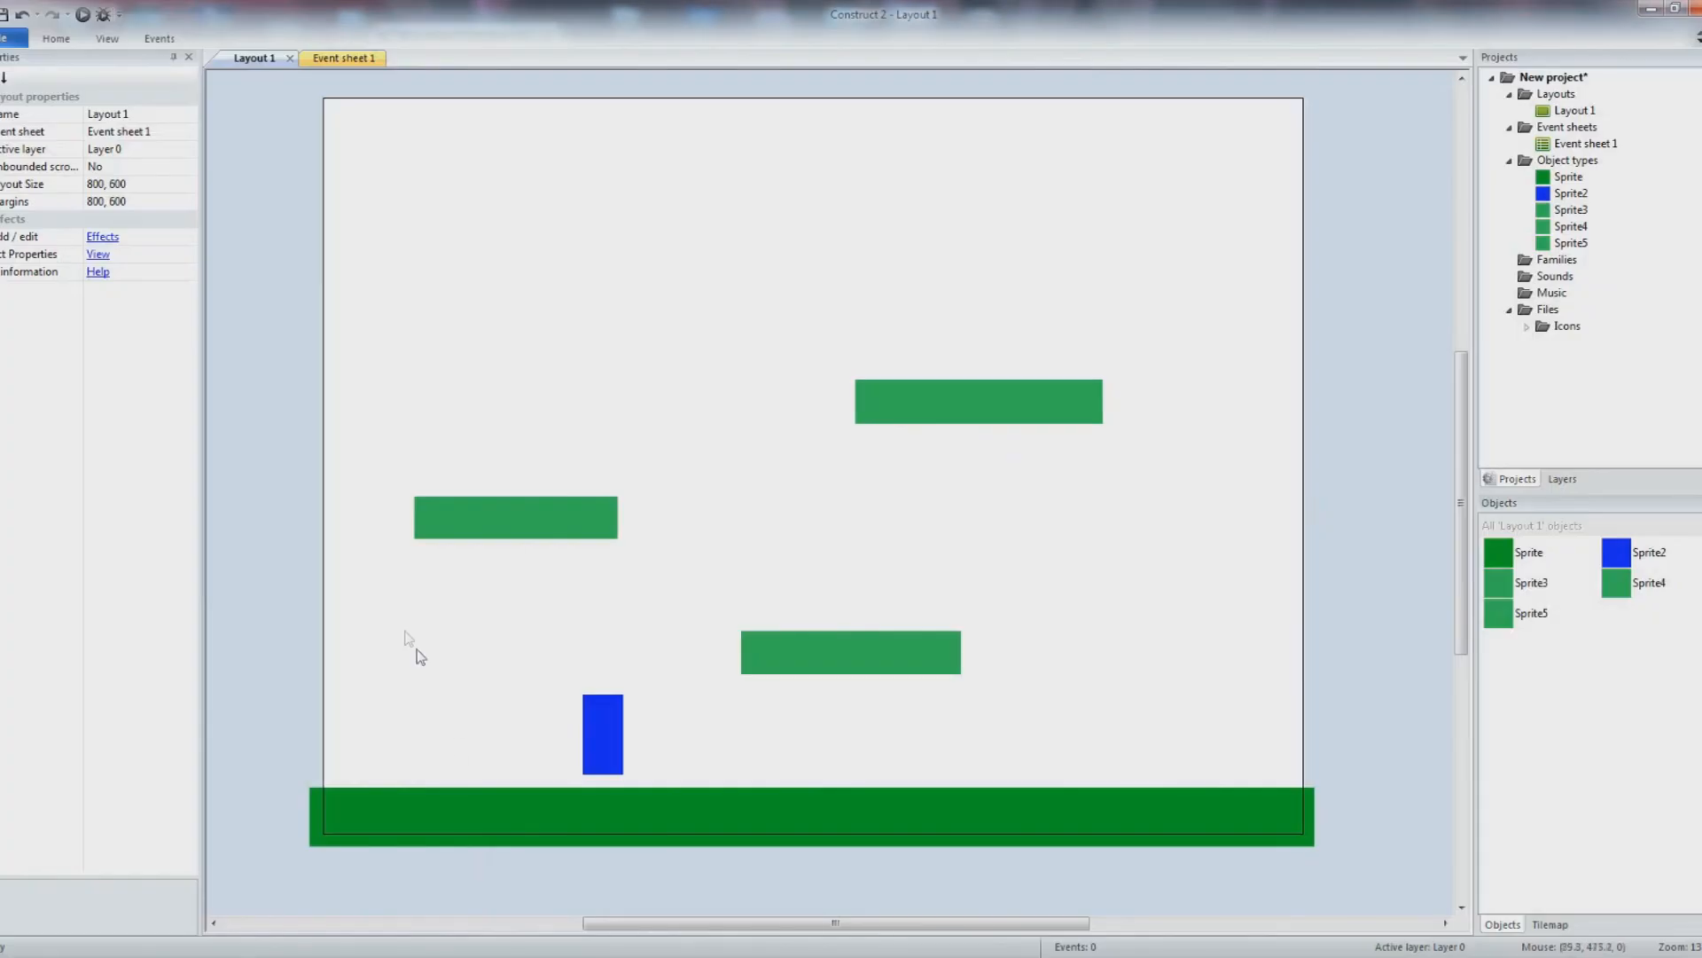
# - Add the Solid behavior to the light green platform above and left of the blue sprite
pyautogui.click(517, 532)
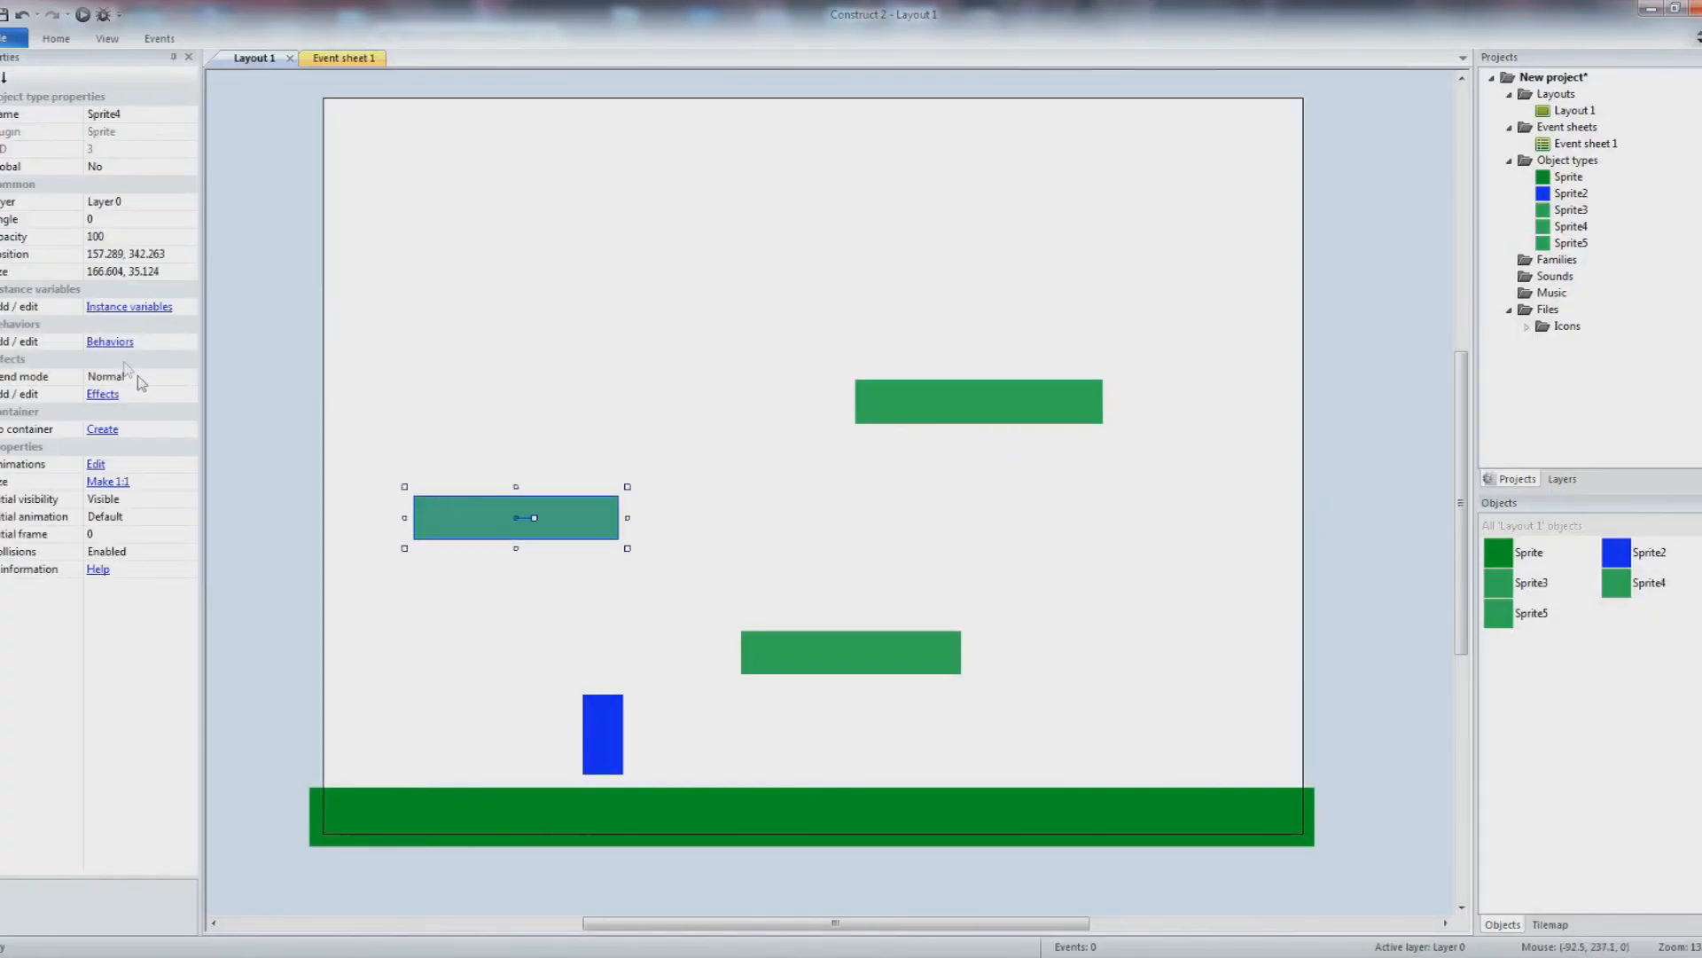
pyautogui.click(99, 346)
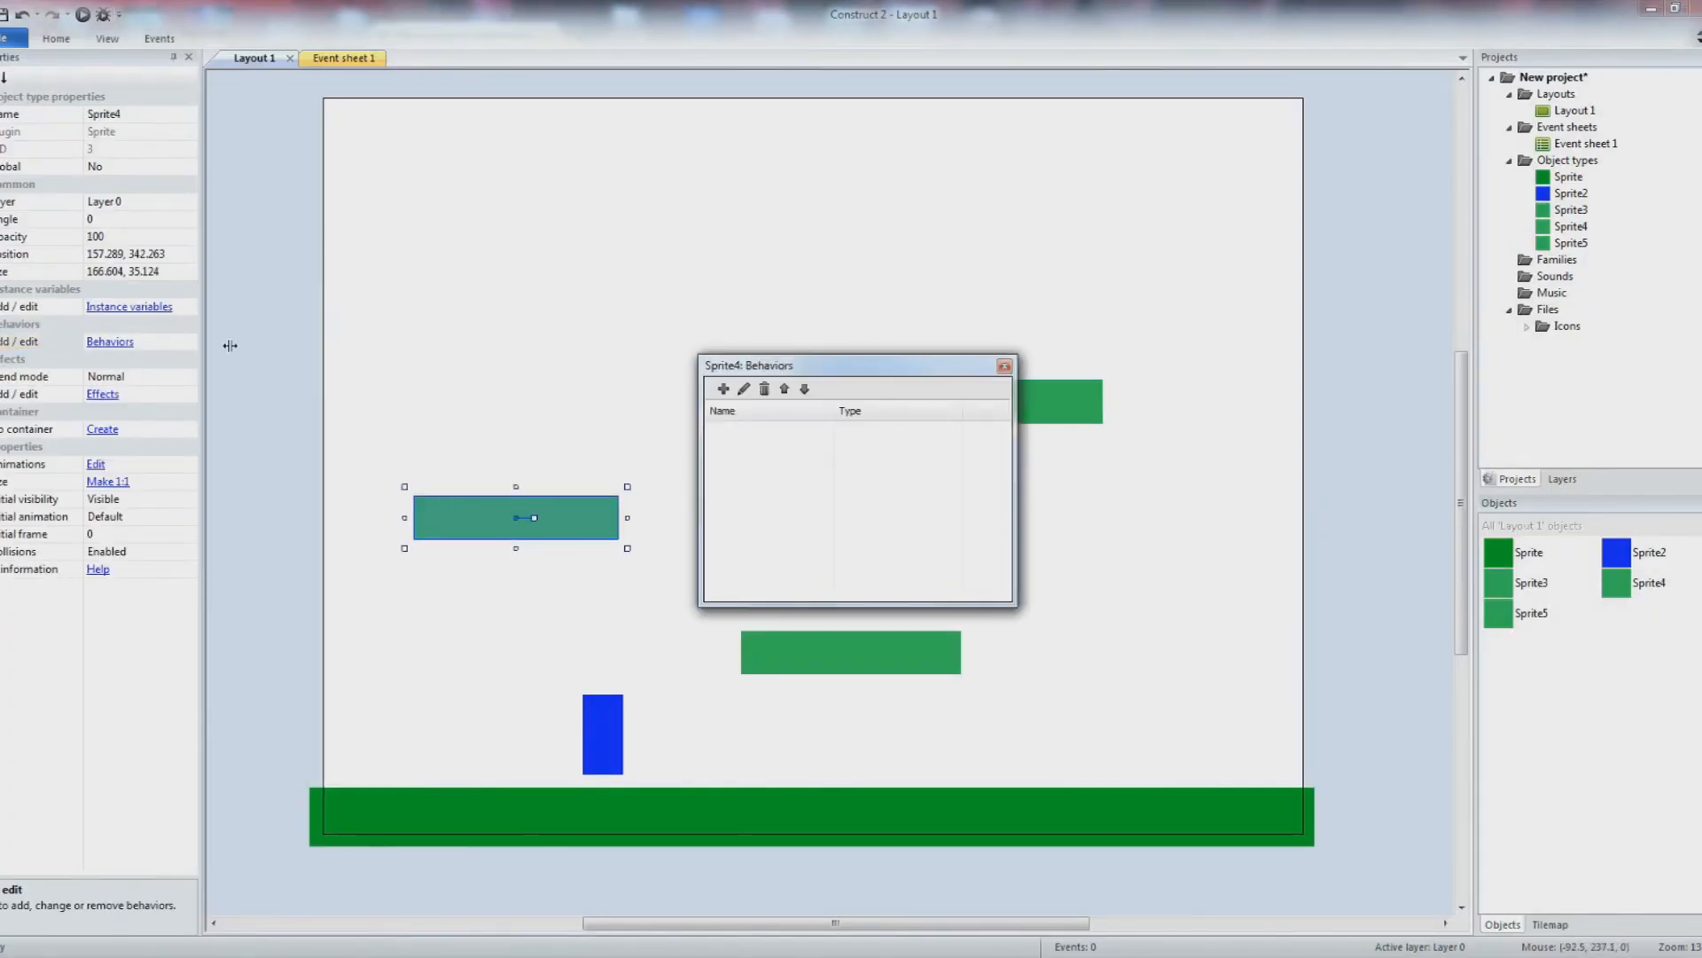
pyautogui.click(722, 389)
pyautogui.click(956, 385)
pyautogui.click(949, 648)
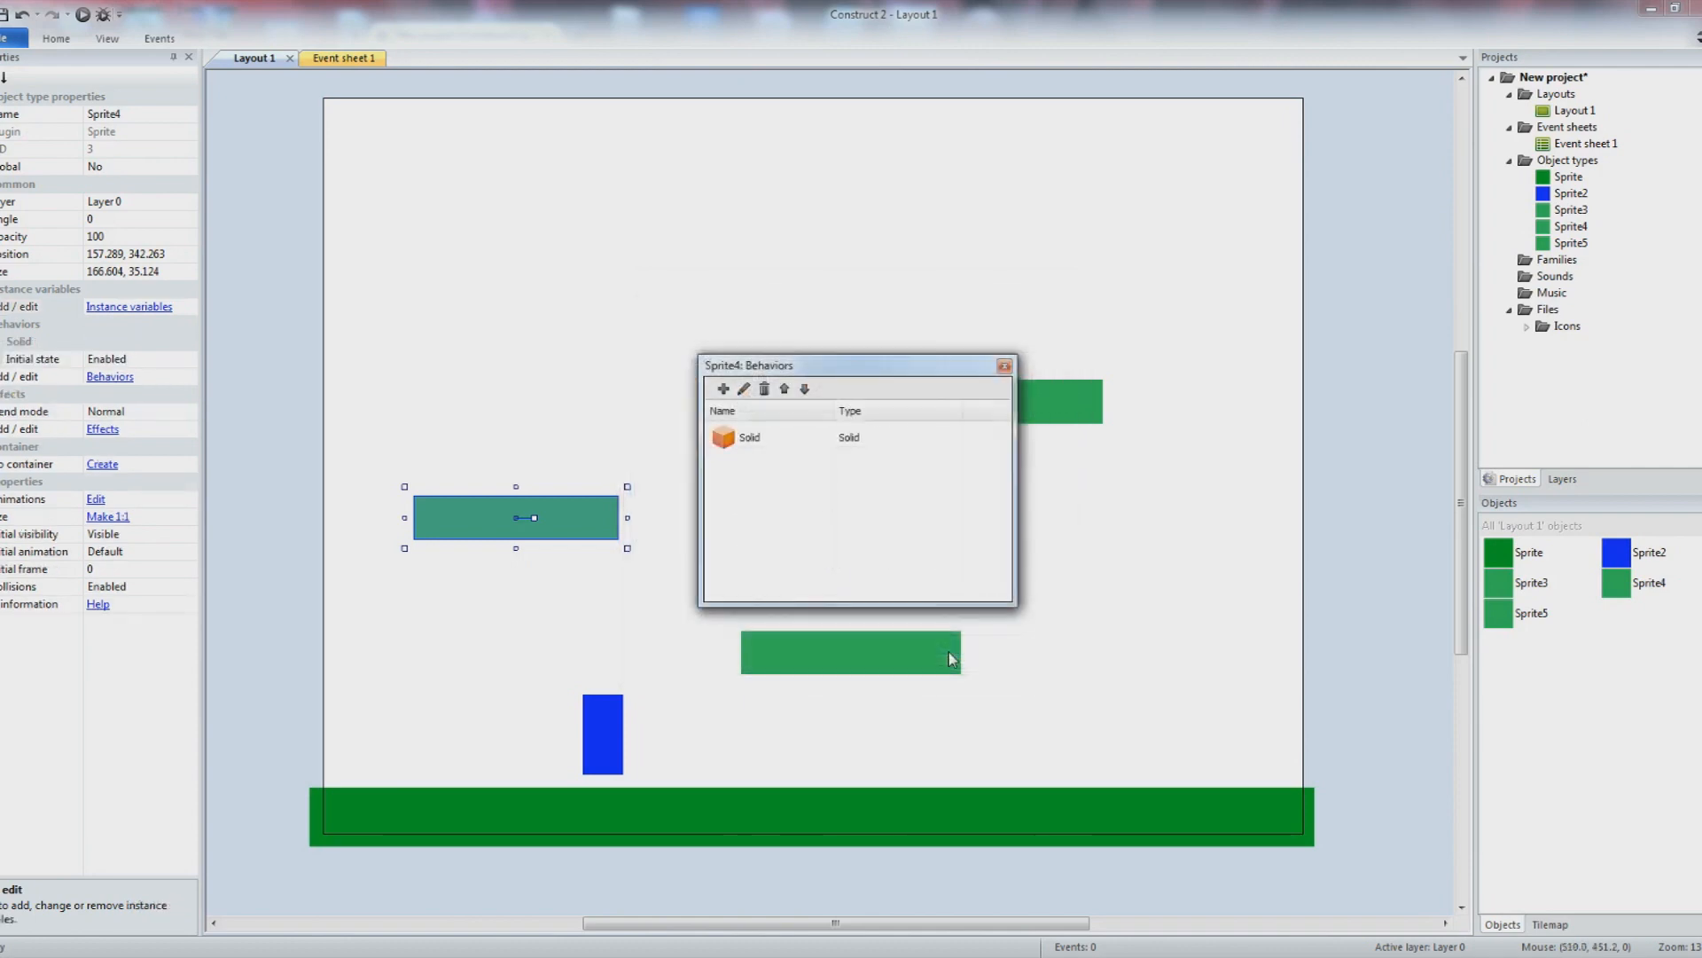
pyautogui.click(1004, 366)
# - Add the Solid behavior to the highest light green platform, in the layout's right half
pyautogui.click(988, 397)
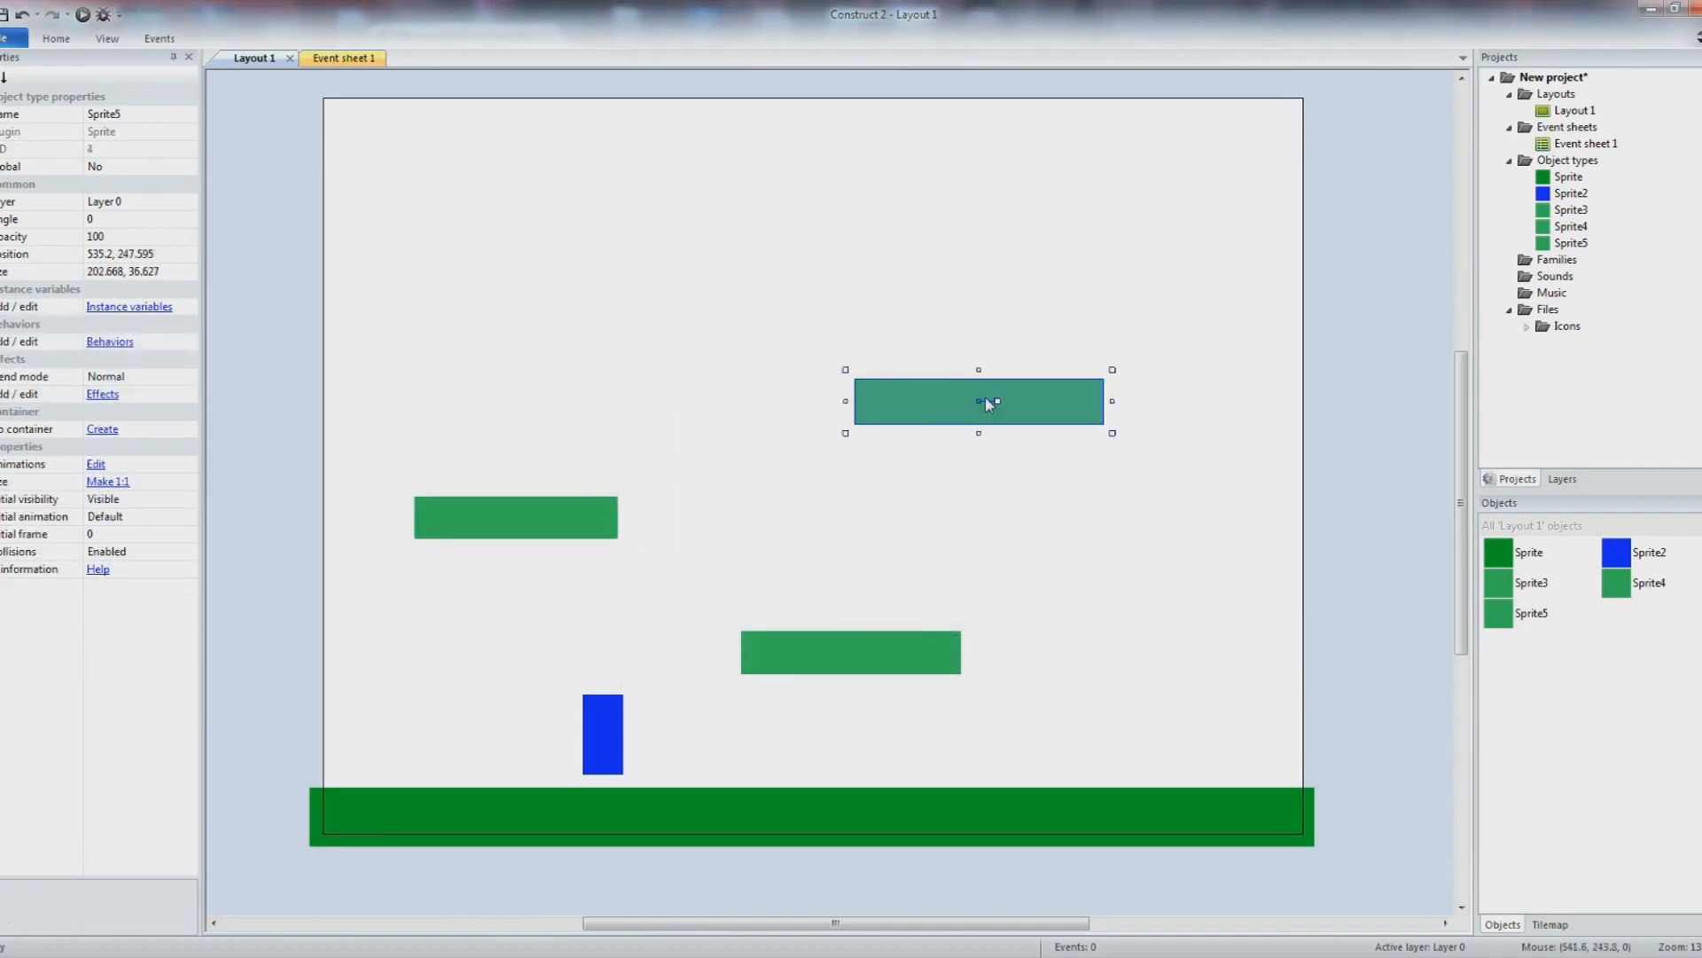
pyautogui.click(110, 342)
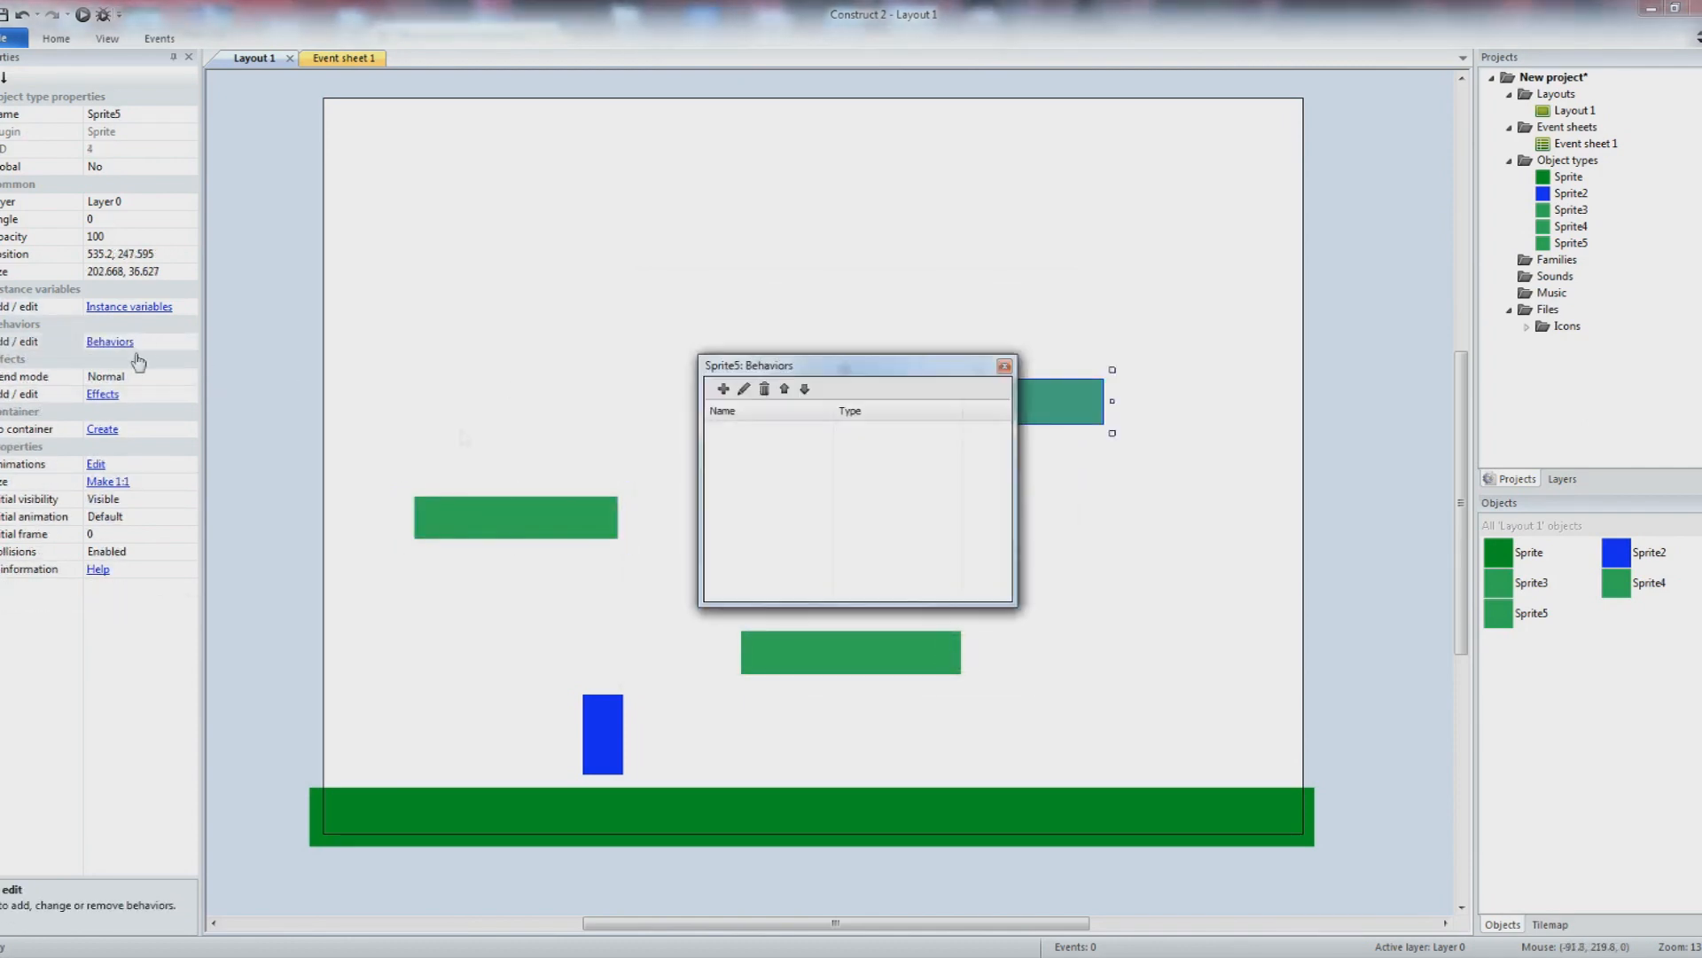
pyautogui.click(722, 388)
pyautogui.click(951, 386)
pyautogui.click(931, 636)
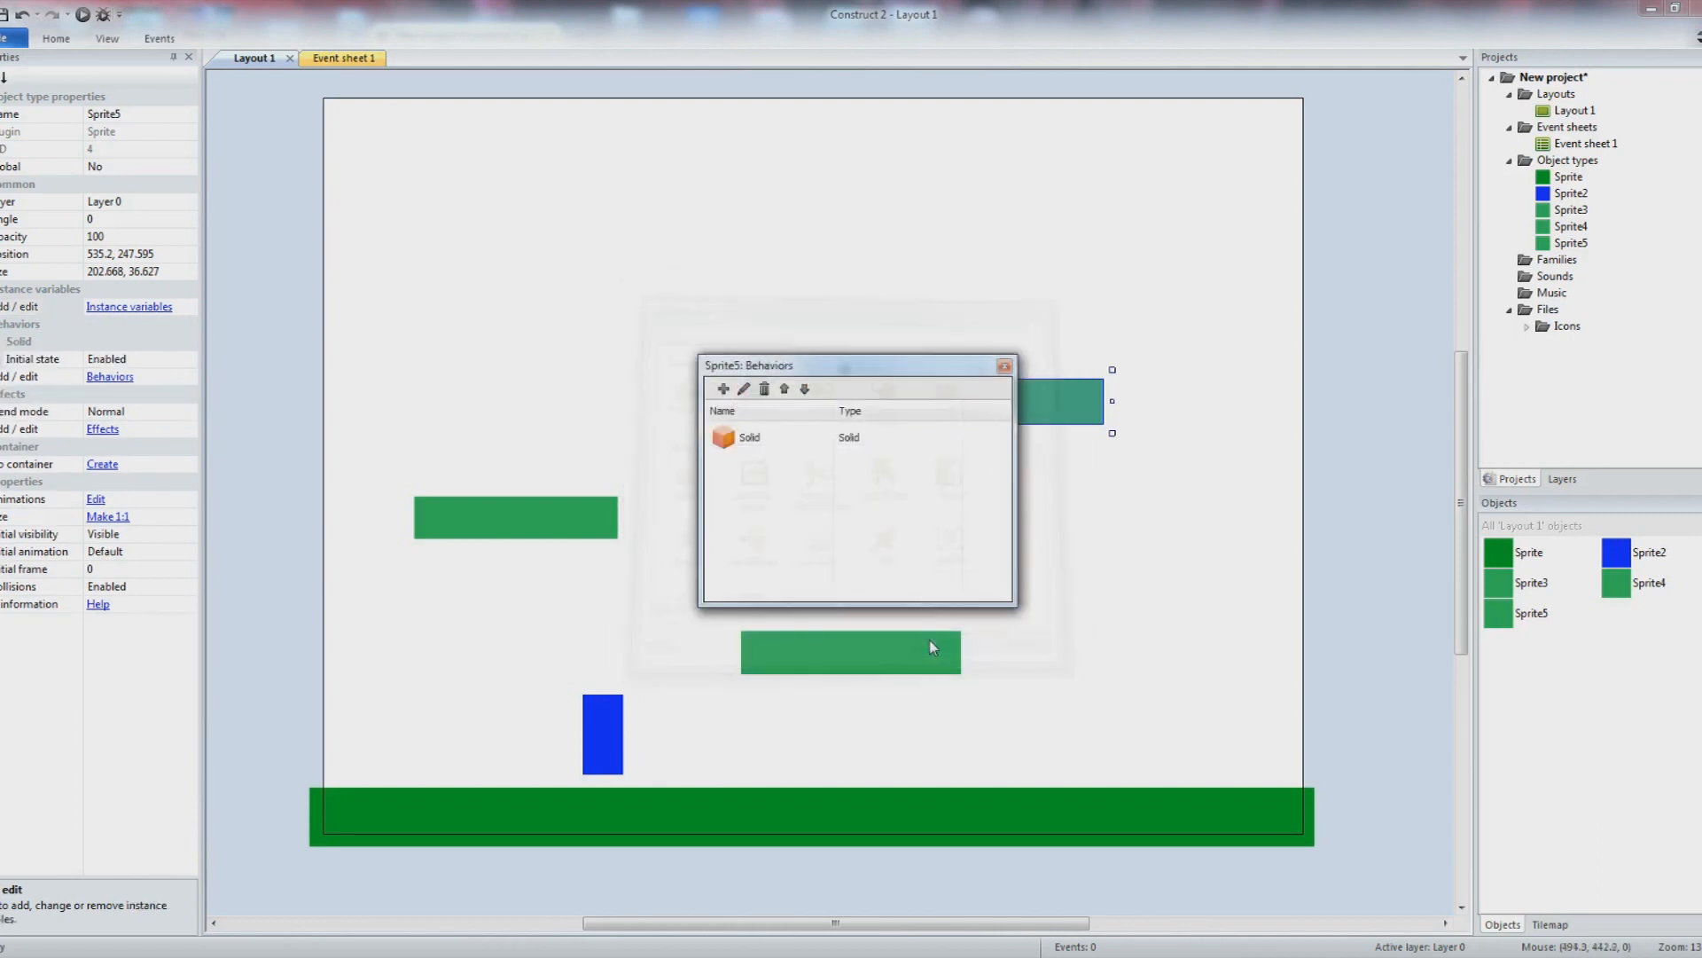
pyautogui.click(1004, 366)
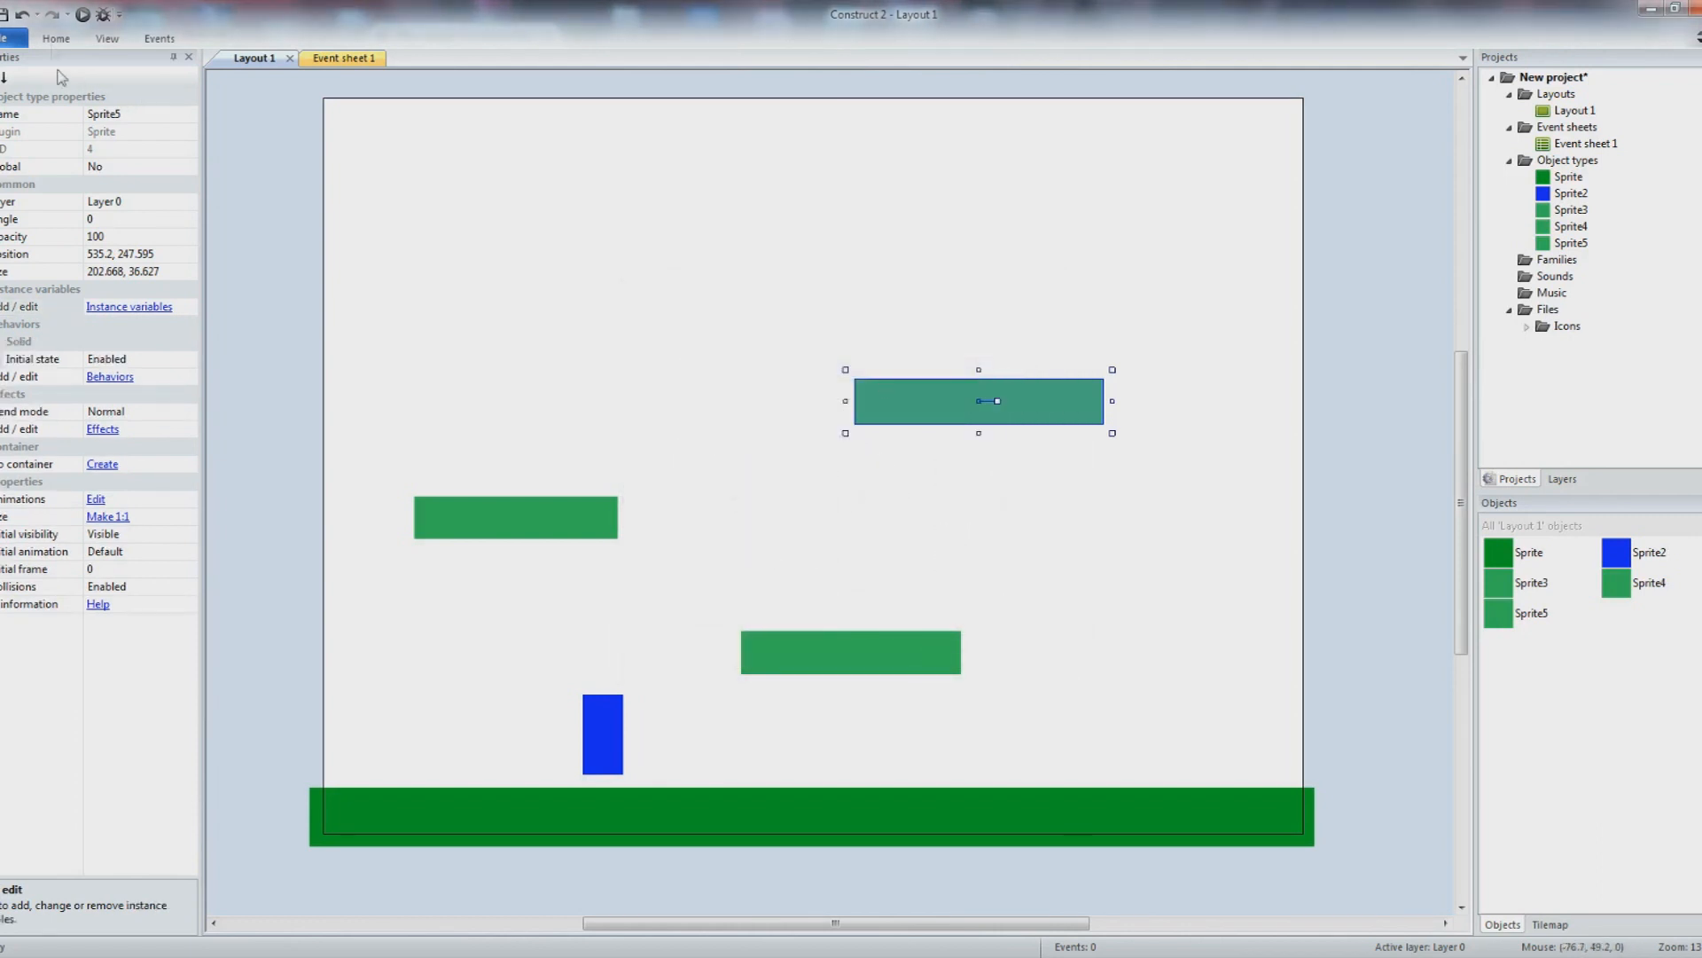
# - Preview the layout in the browser, test jumping the blue sprite onto the solid platforms, and return to the Construct 2 editor
pyautogui.click(83, 14)
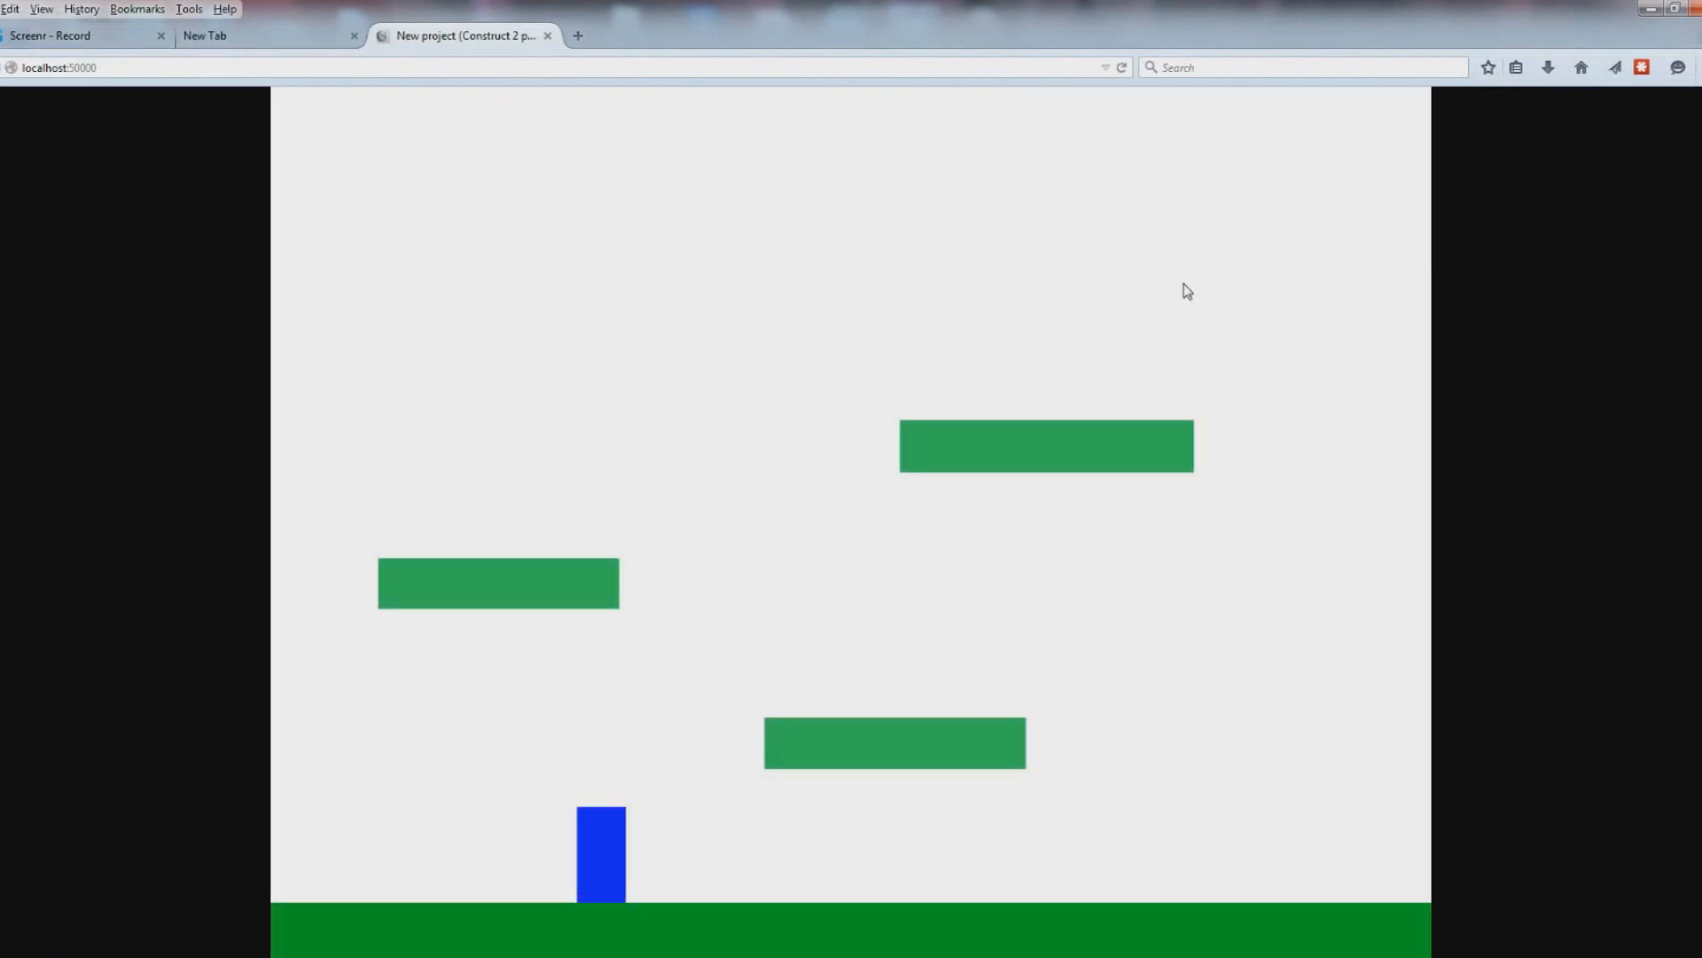
pyautogui.press('Right')
pyautogui.press('Up')
pyautogui.press('Left')
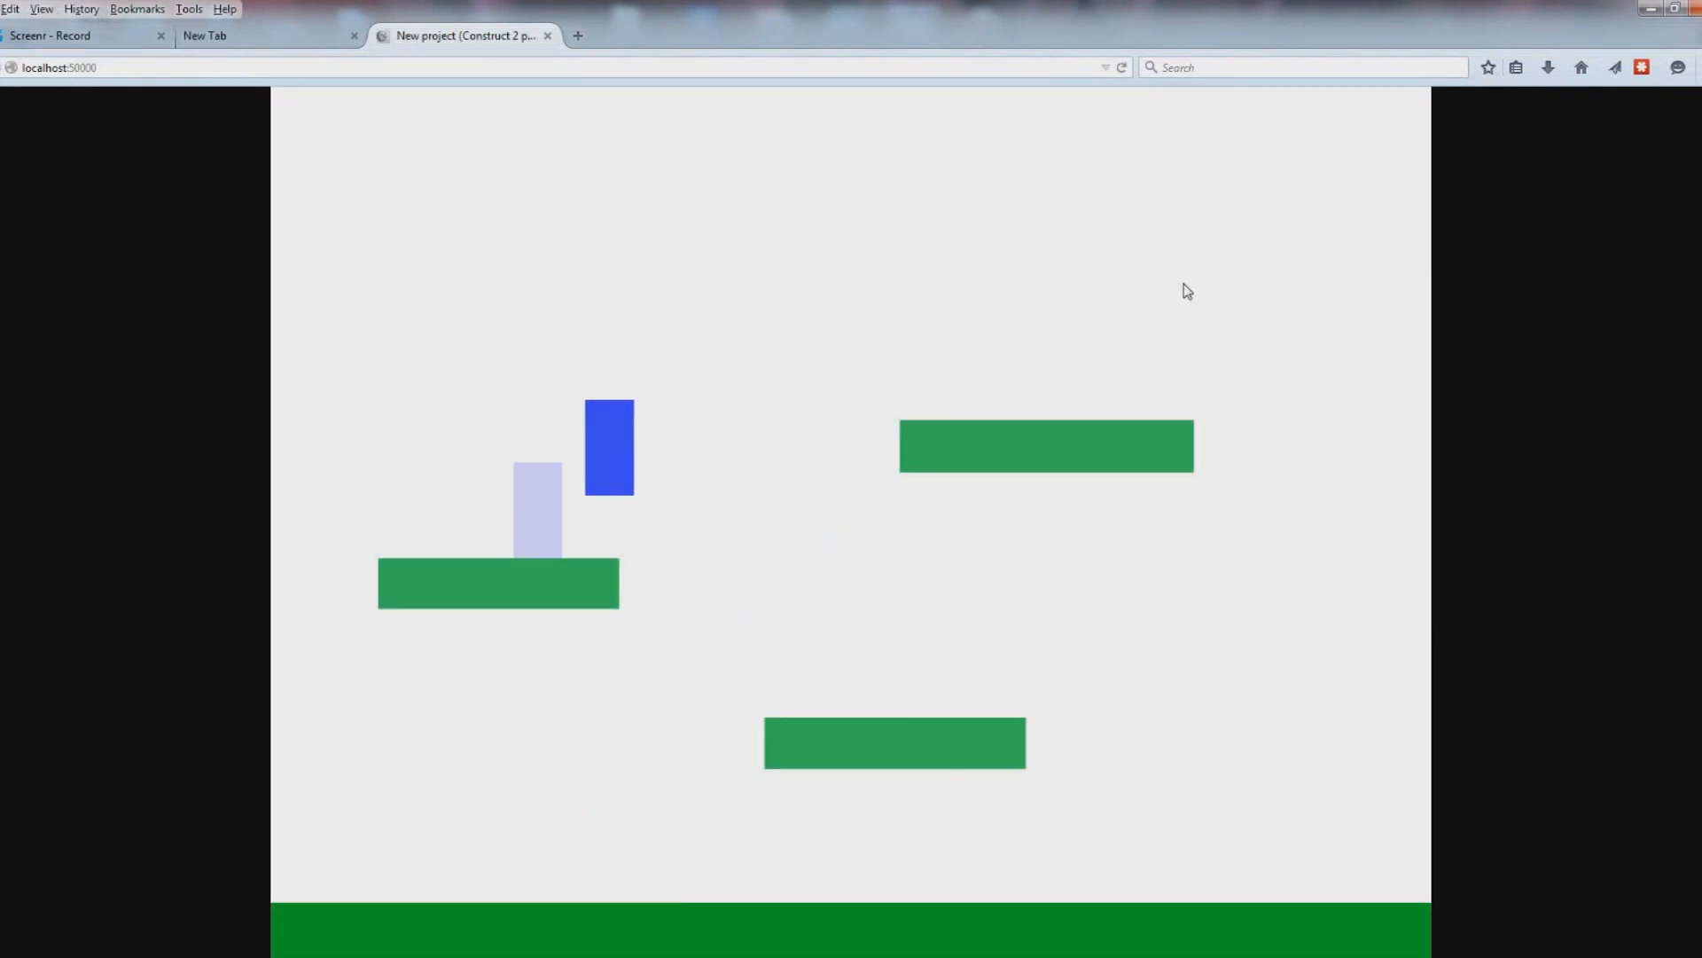
pyautogui.press('Up')
pyautogui.press('Right')
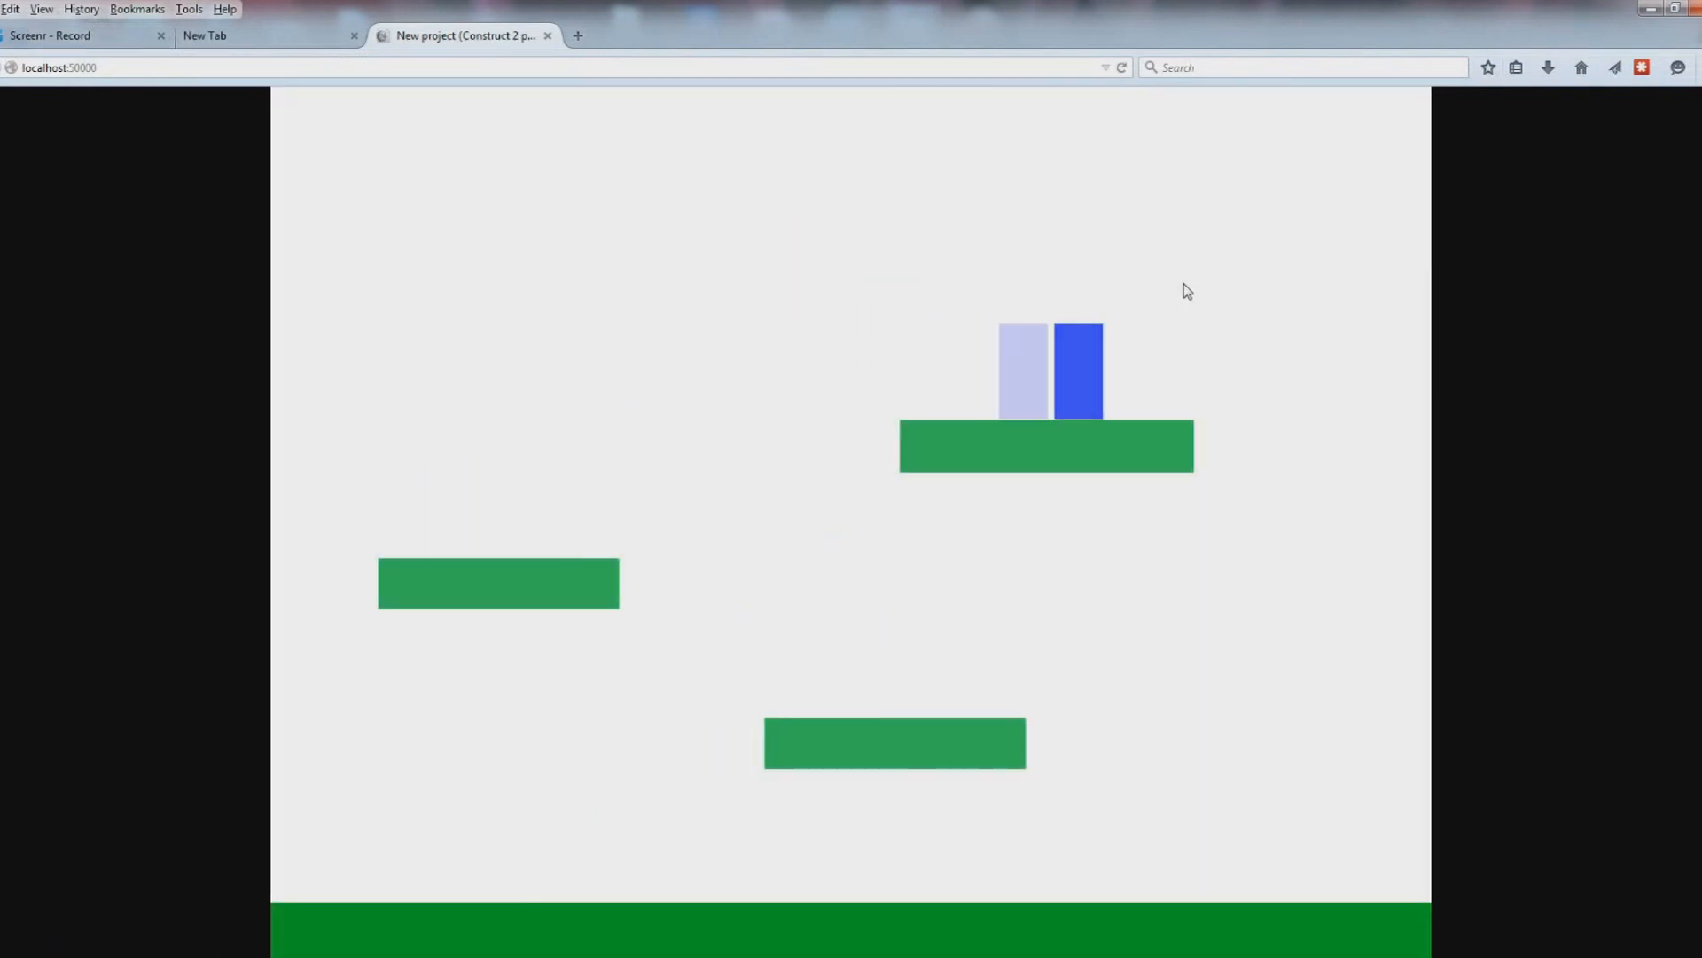
pyautogui.press('Up')
pyautogui.press('Left')
pyautogui.press('Up')
pyautogui.press('Right')
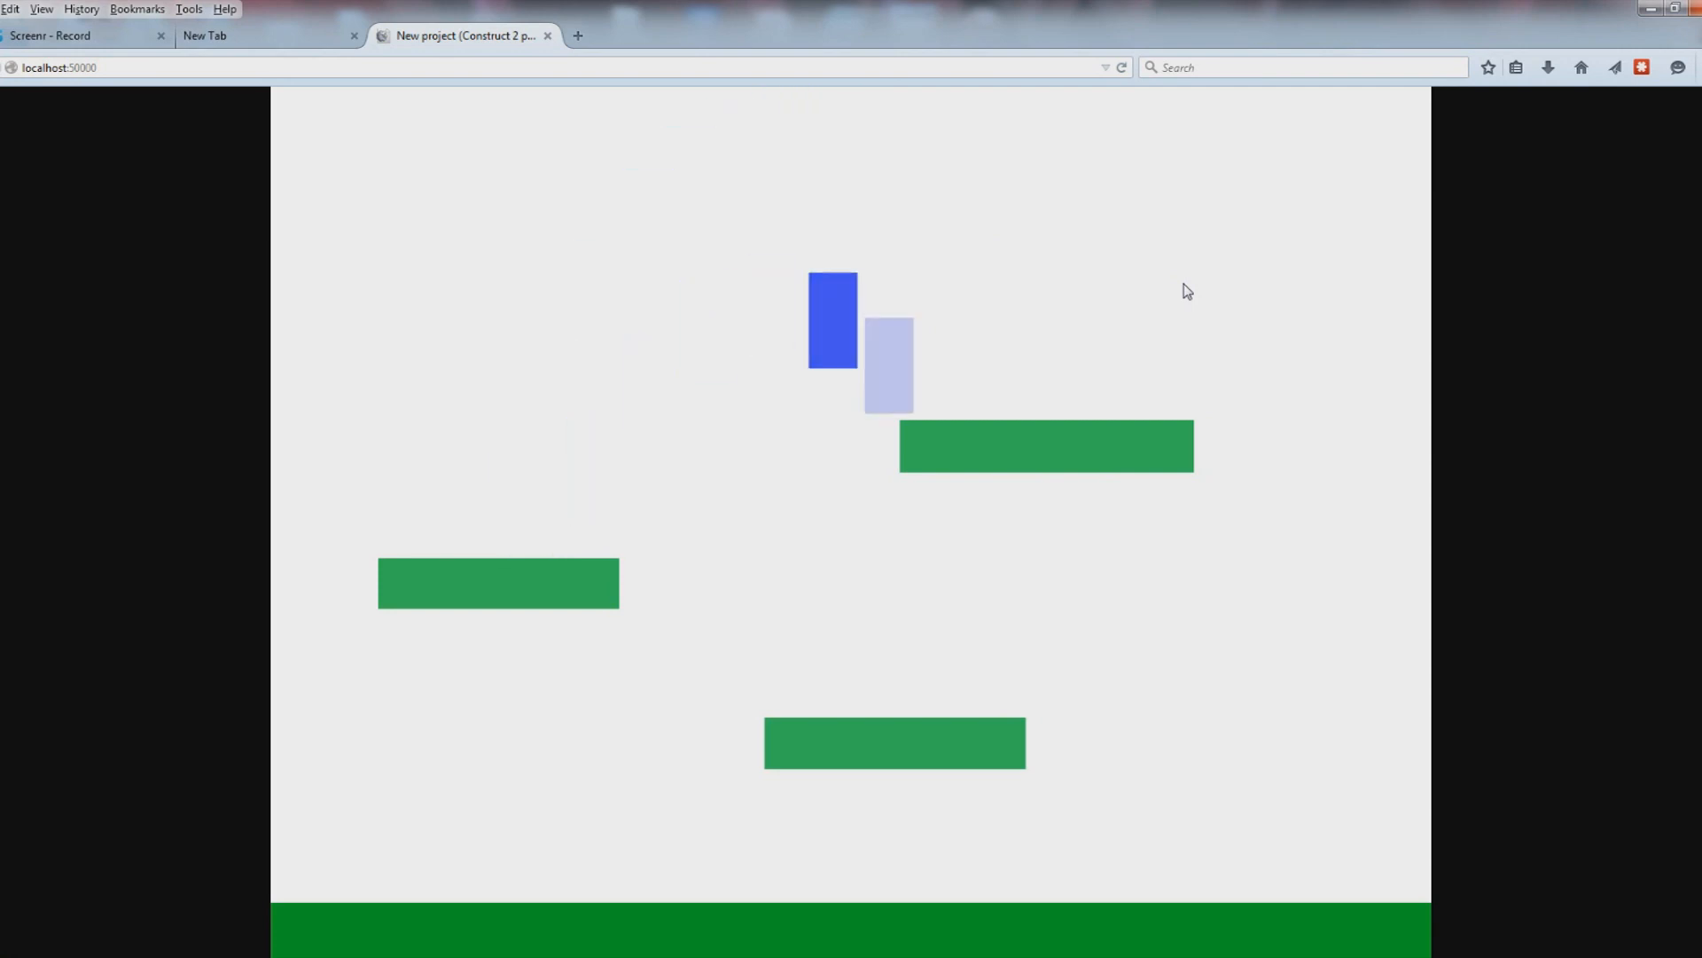
pyautogui.press('Left')
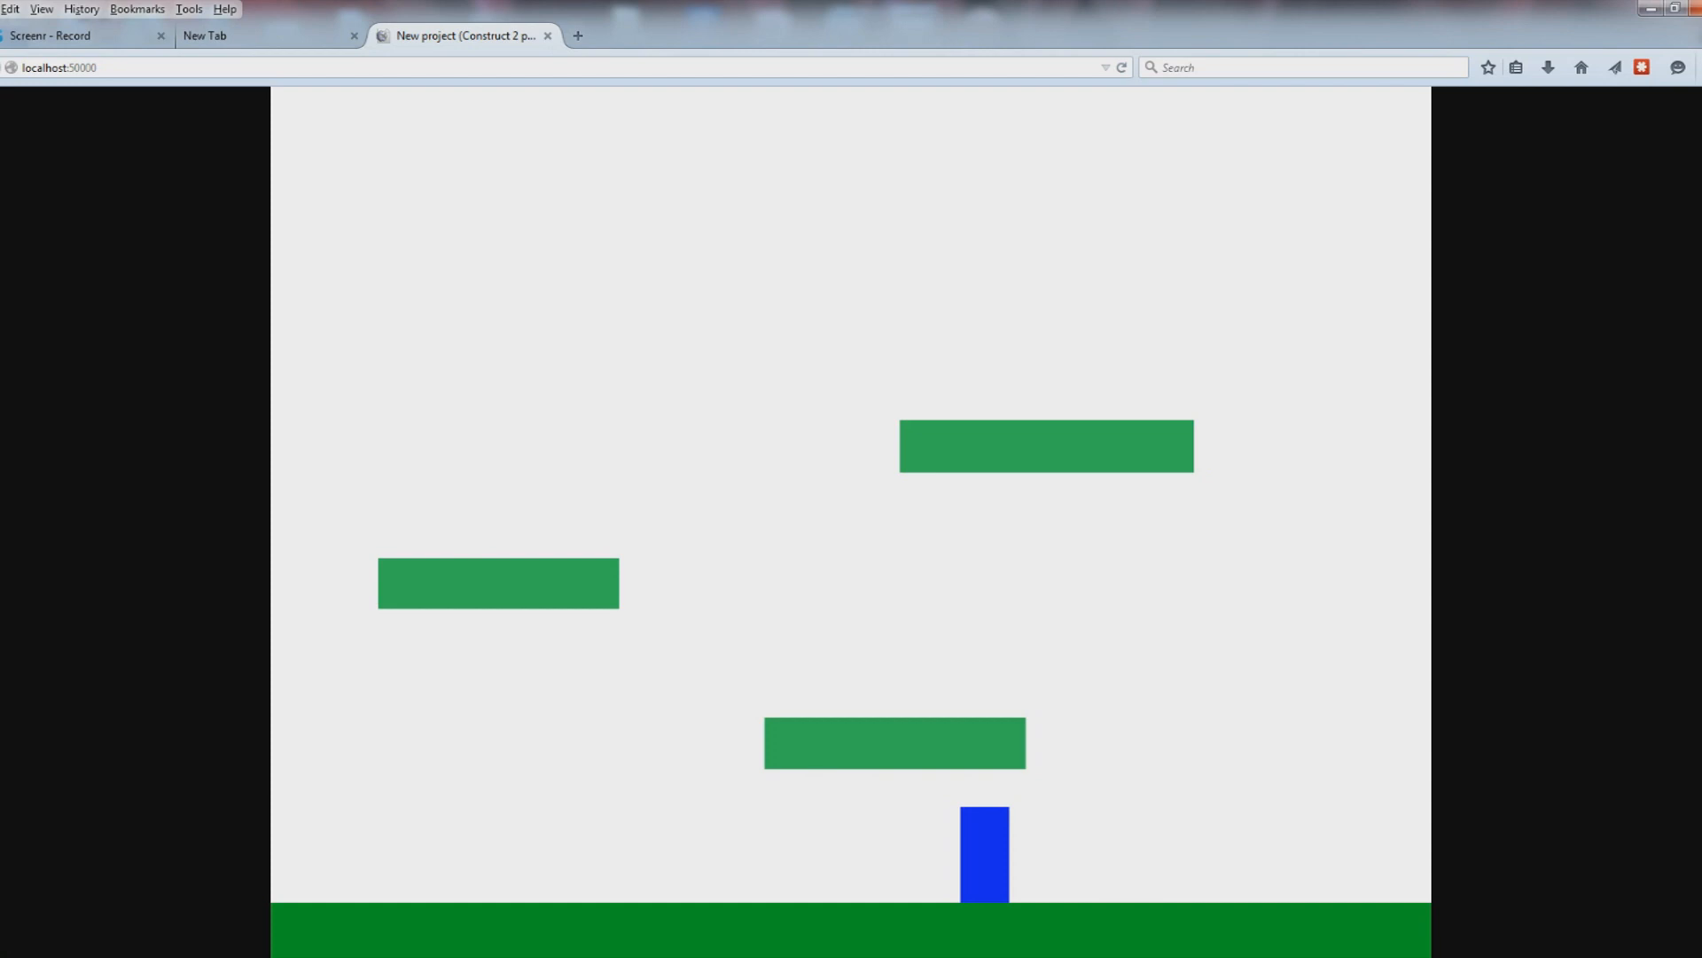
pyautogui.hotkey('alt', 'Tab')
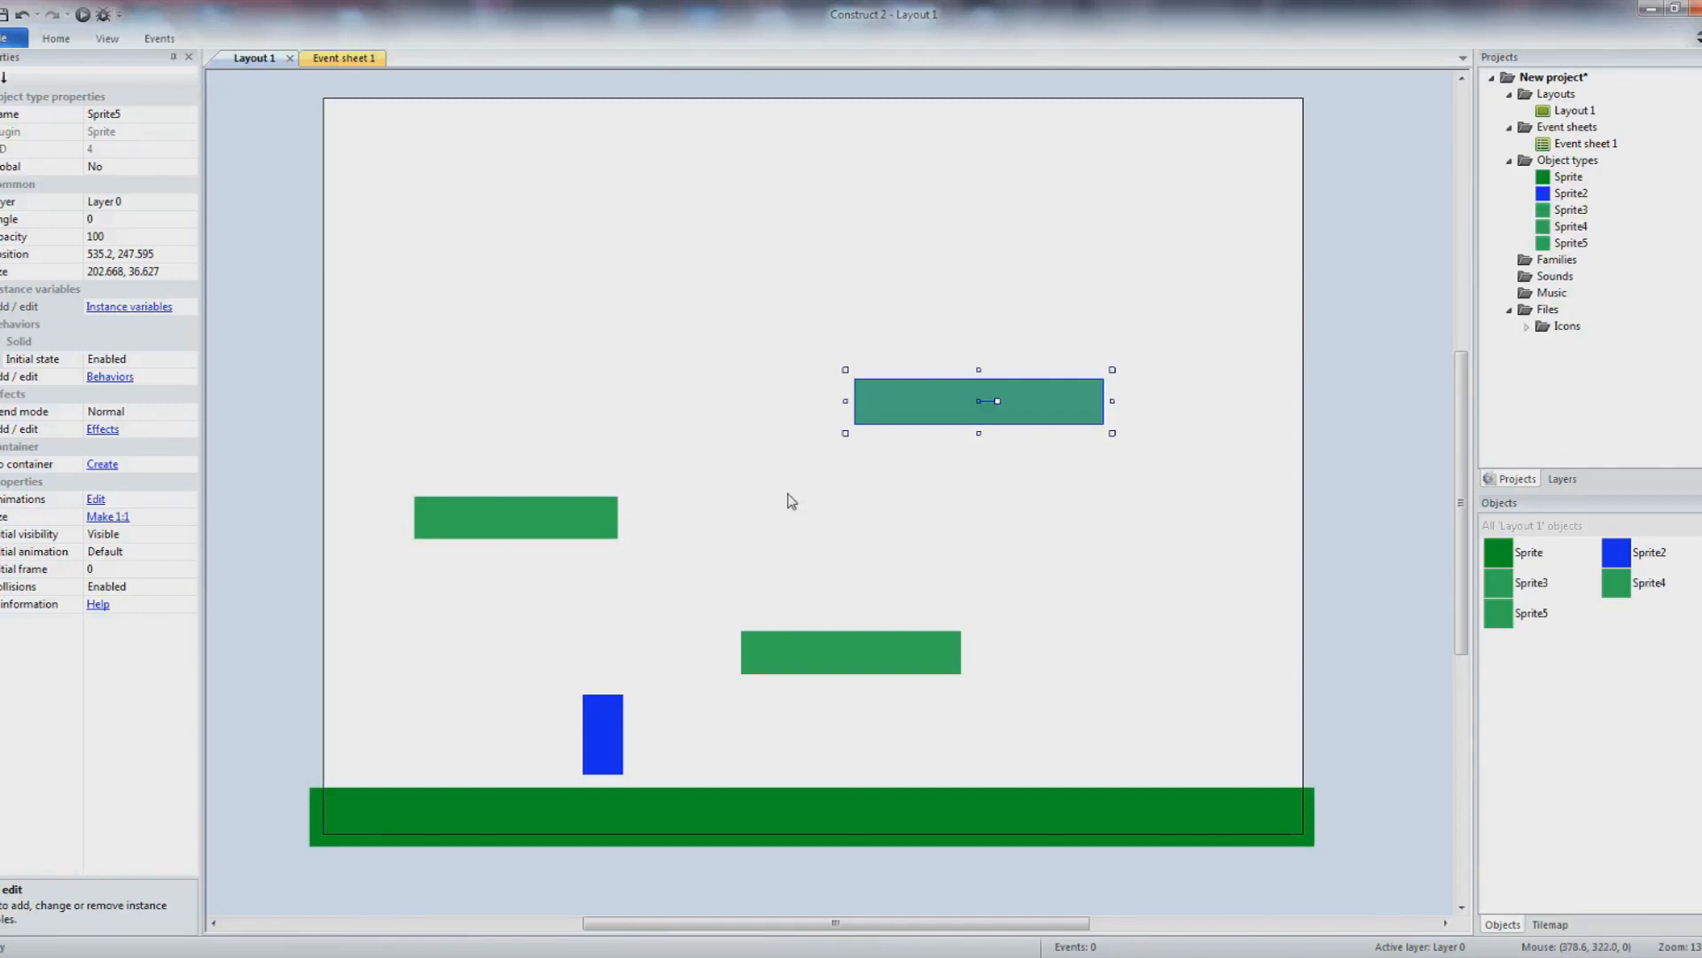
# - Rename the blue sprite's object type as Player
pyautogui.click(619, 729)
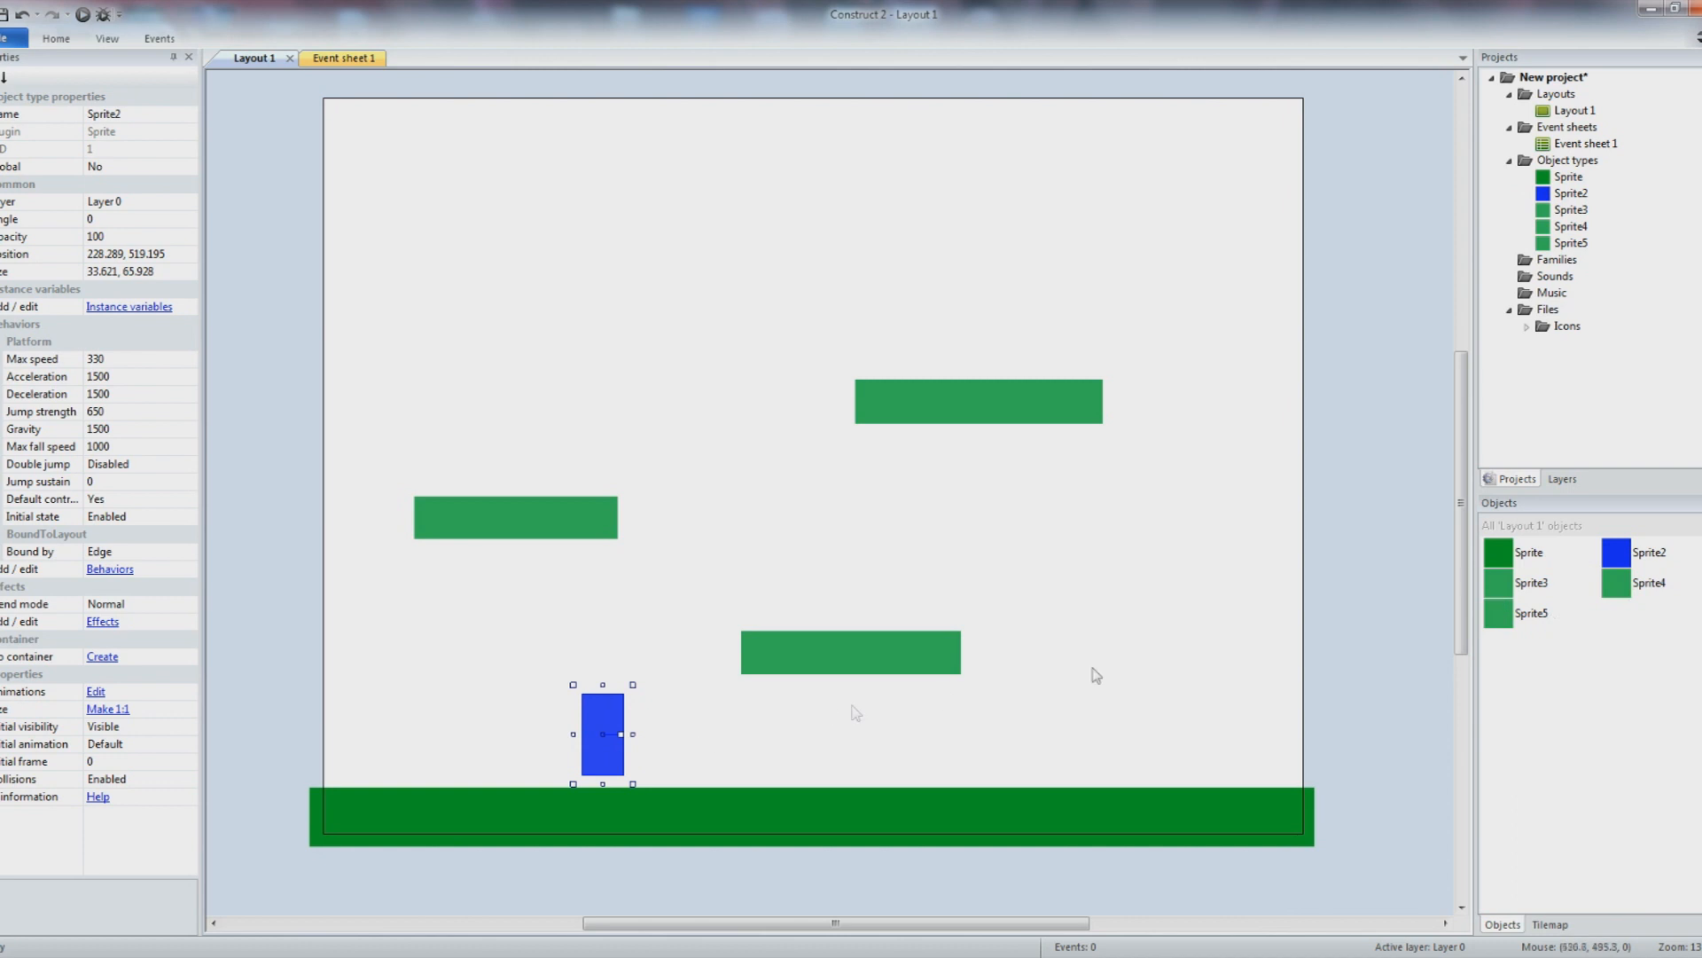
pyautogui.click(1655, 560)
pyautogui.click(1652, 554)
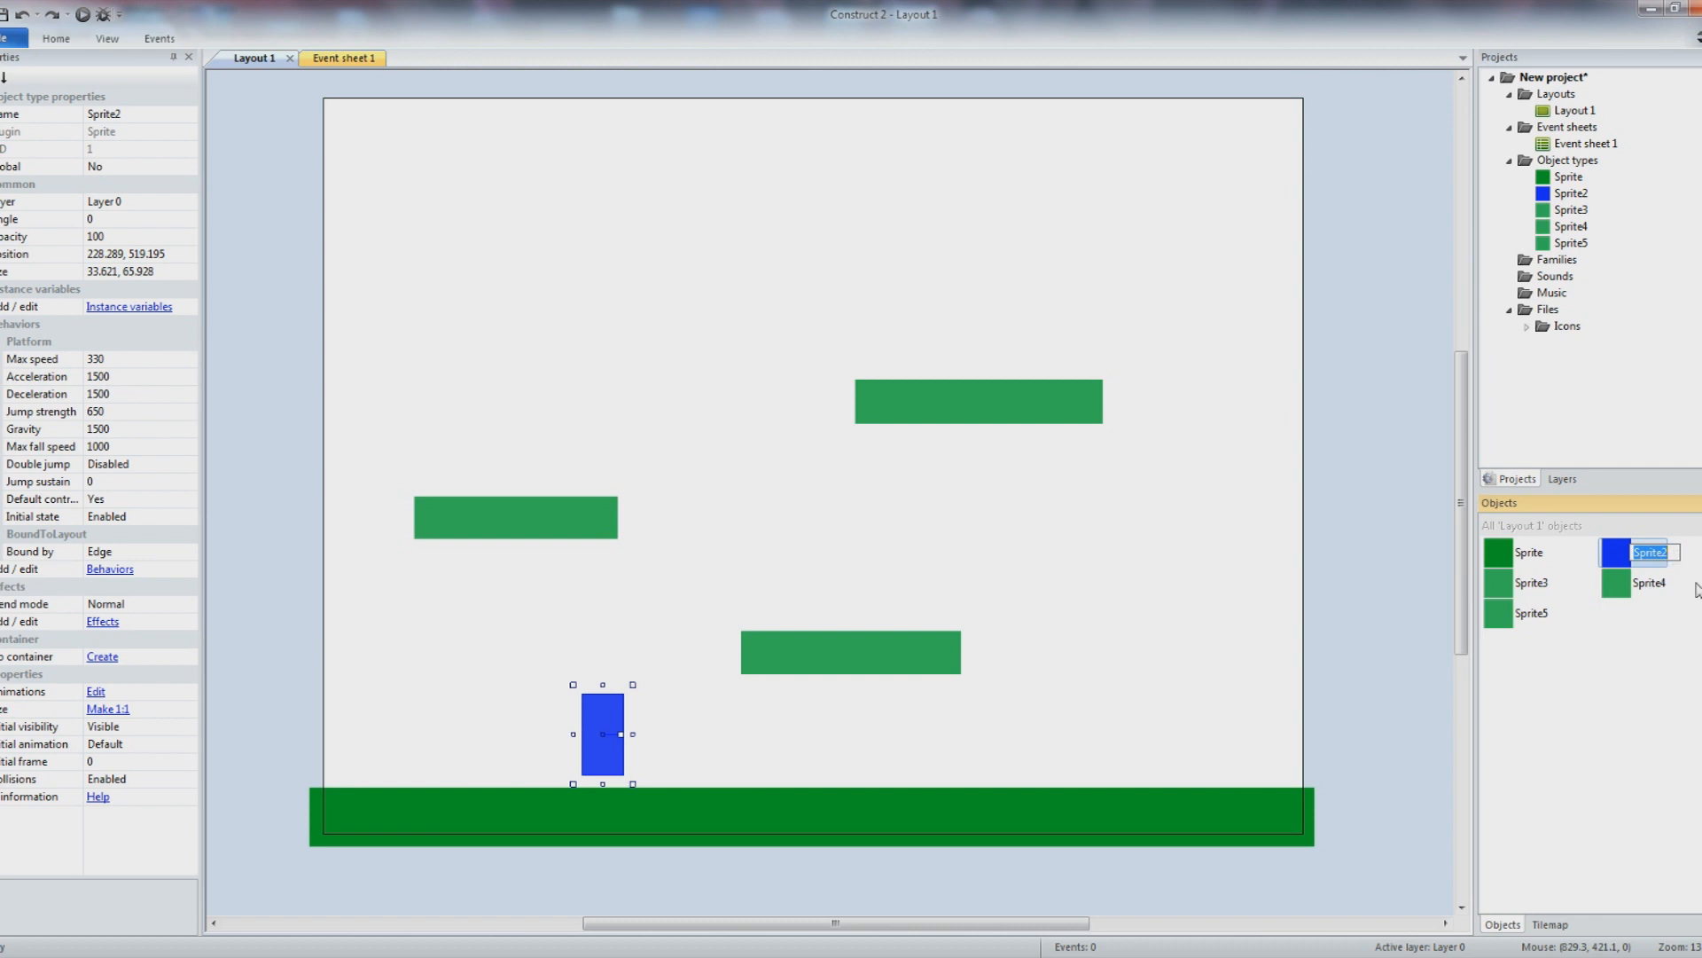
pyautogui.write('Player')
pyautogui.press('Return')
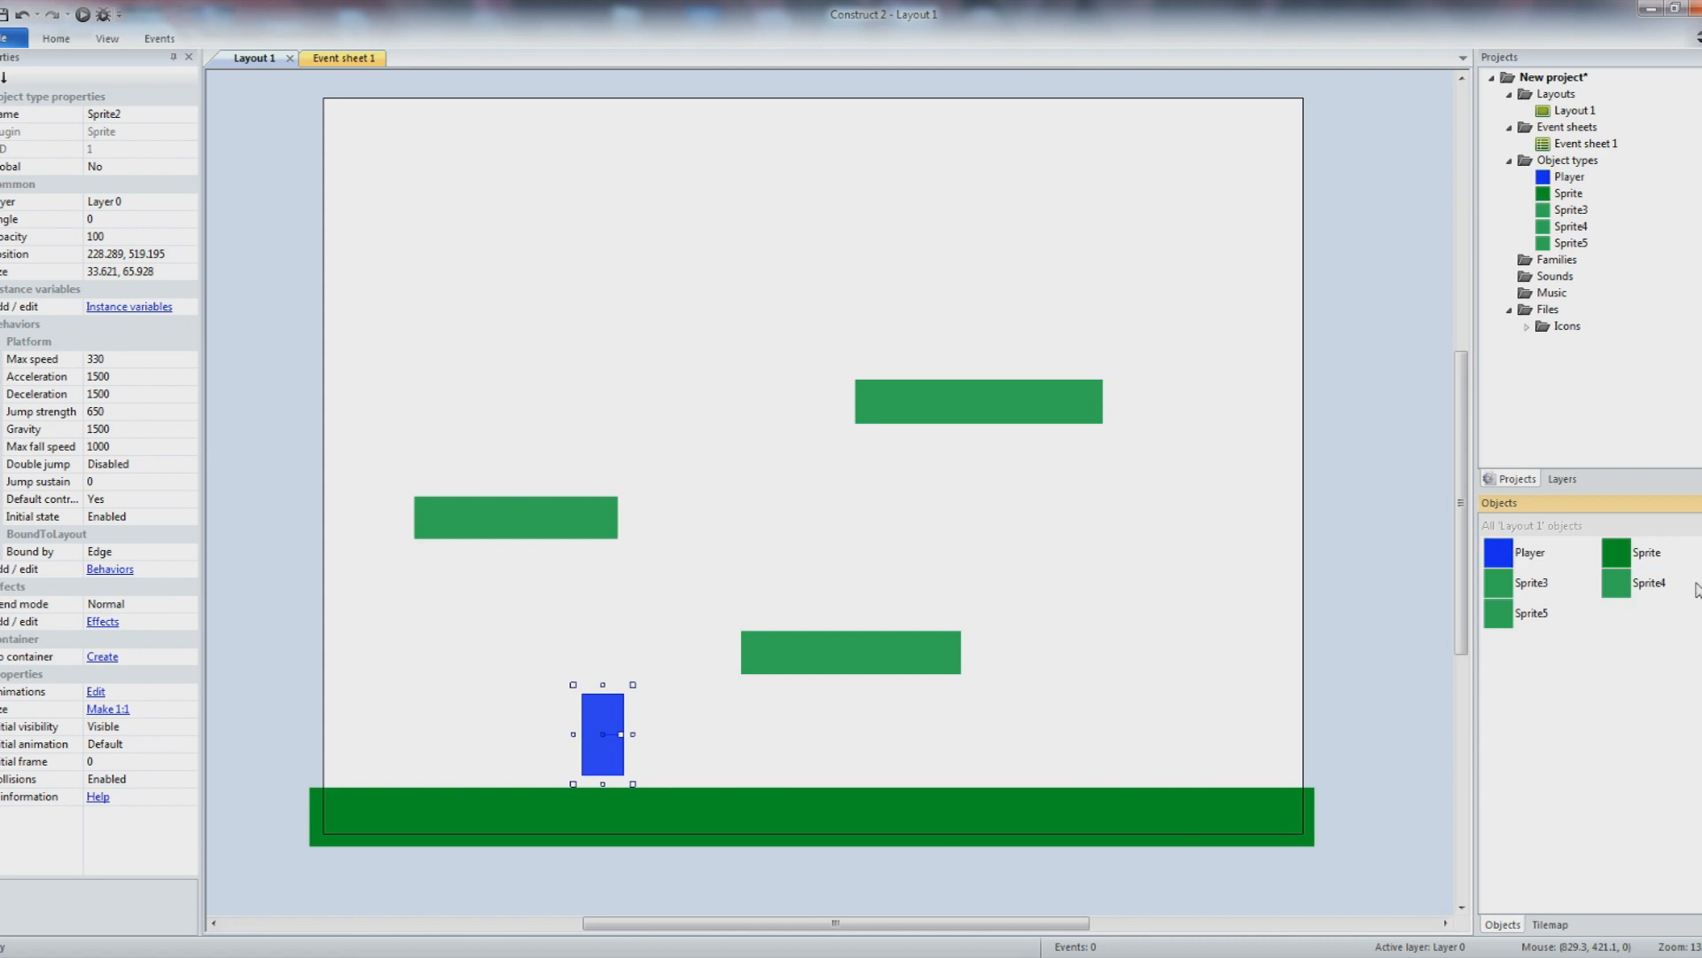
# - Check which layout object each of the entries Player, Sprite3, Sprite4 and Sprite refers to
pyautogui.click(816, 810)
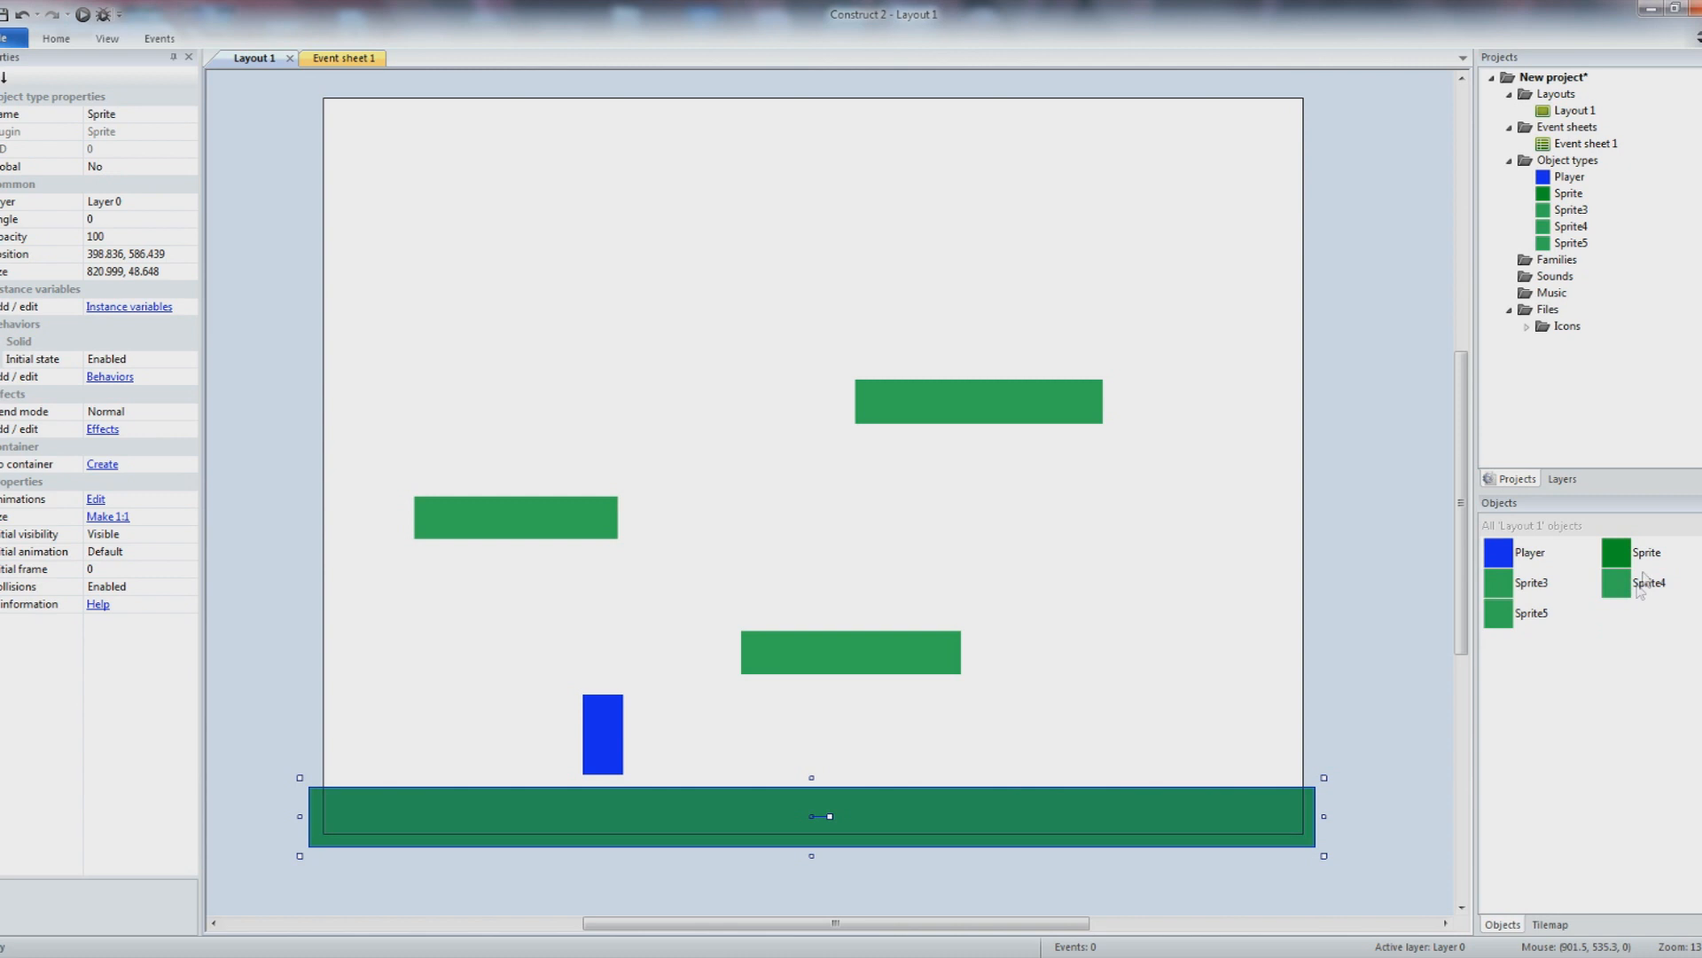
pyautogui.click(1533, 559)
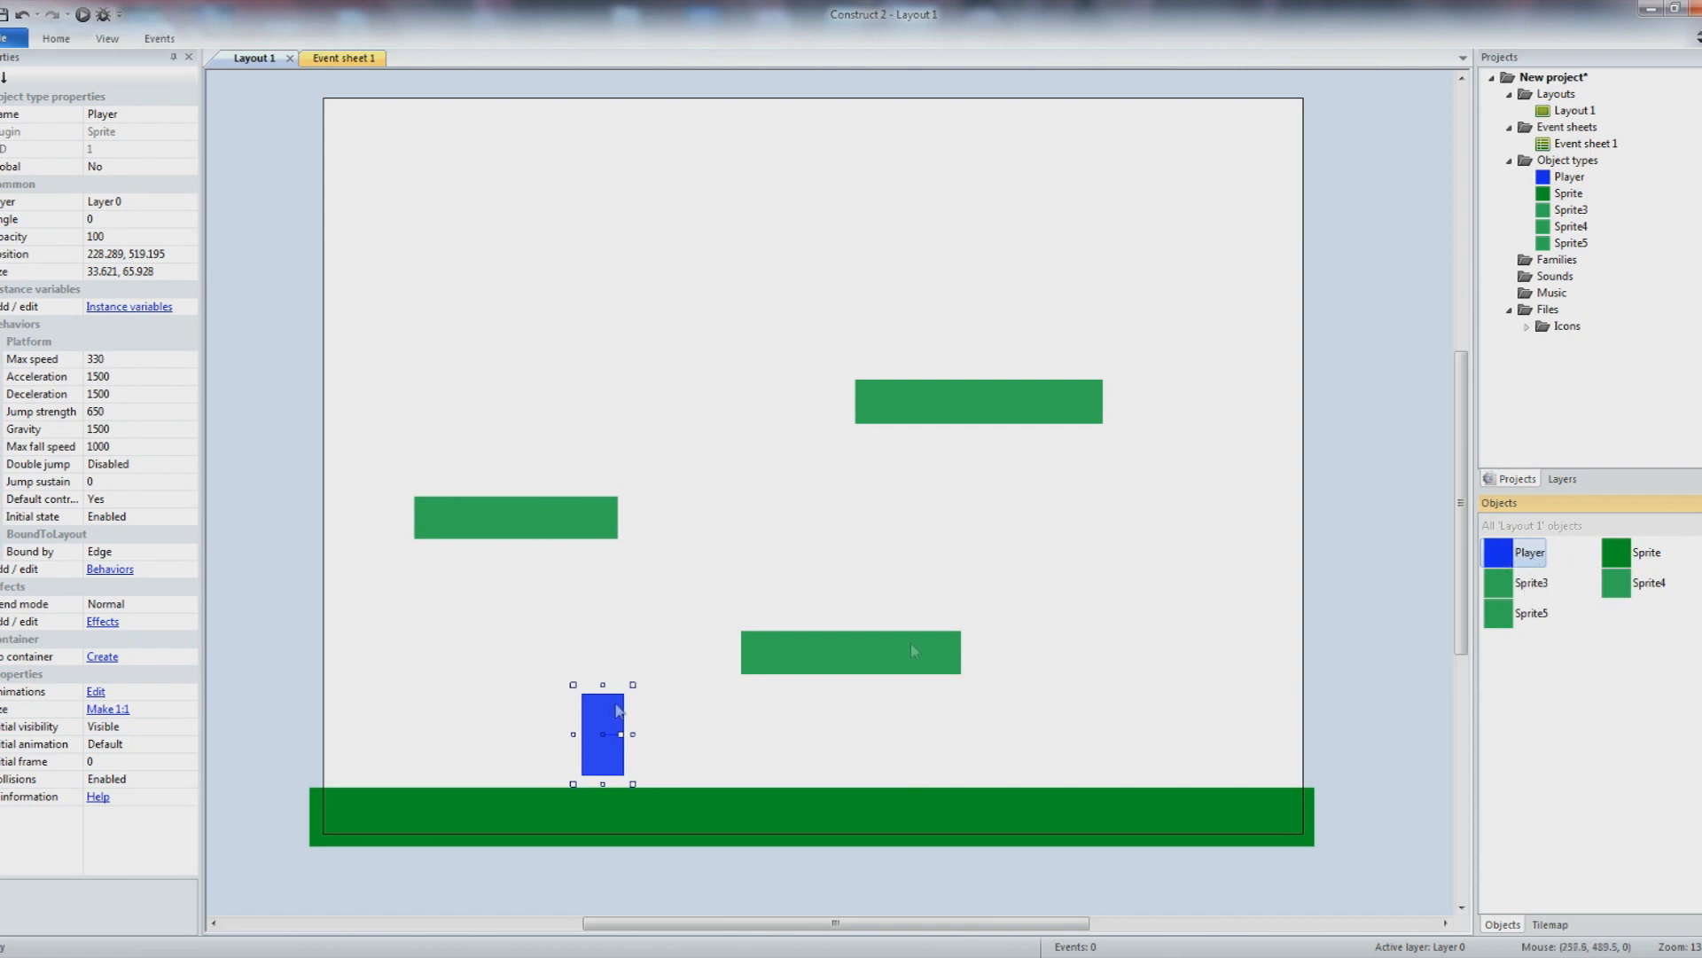
pyautogui.click(1539, 586)
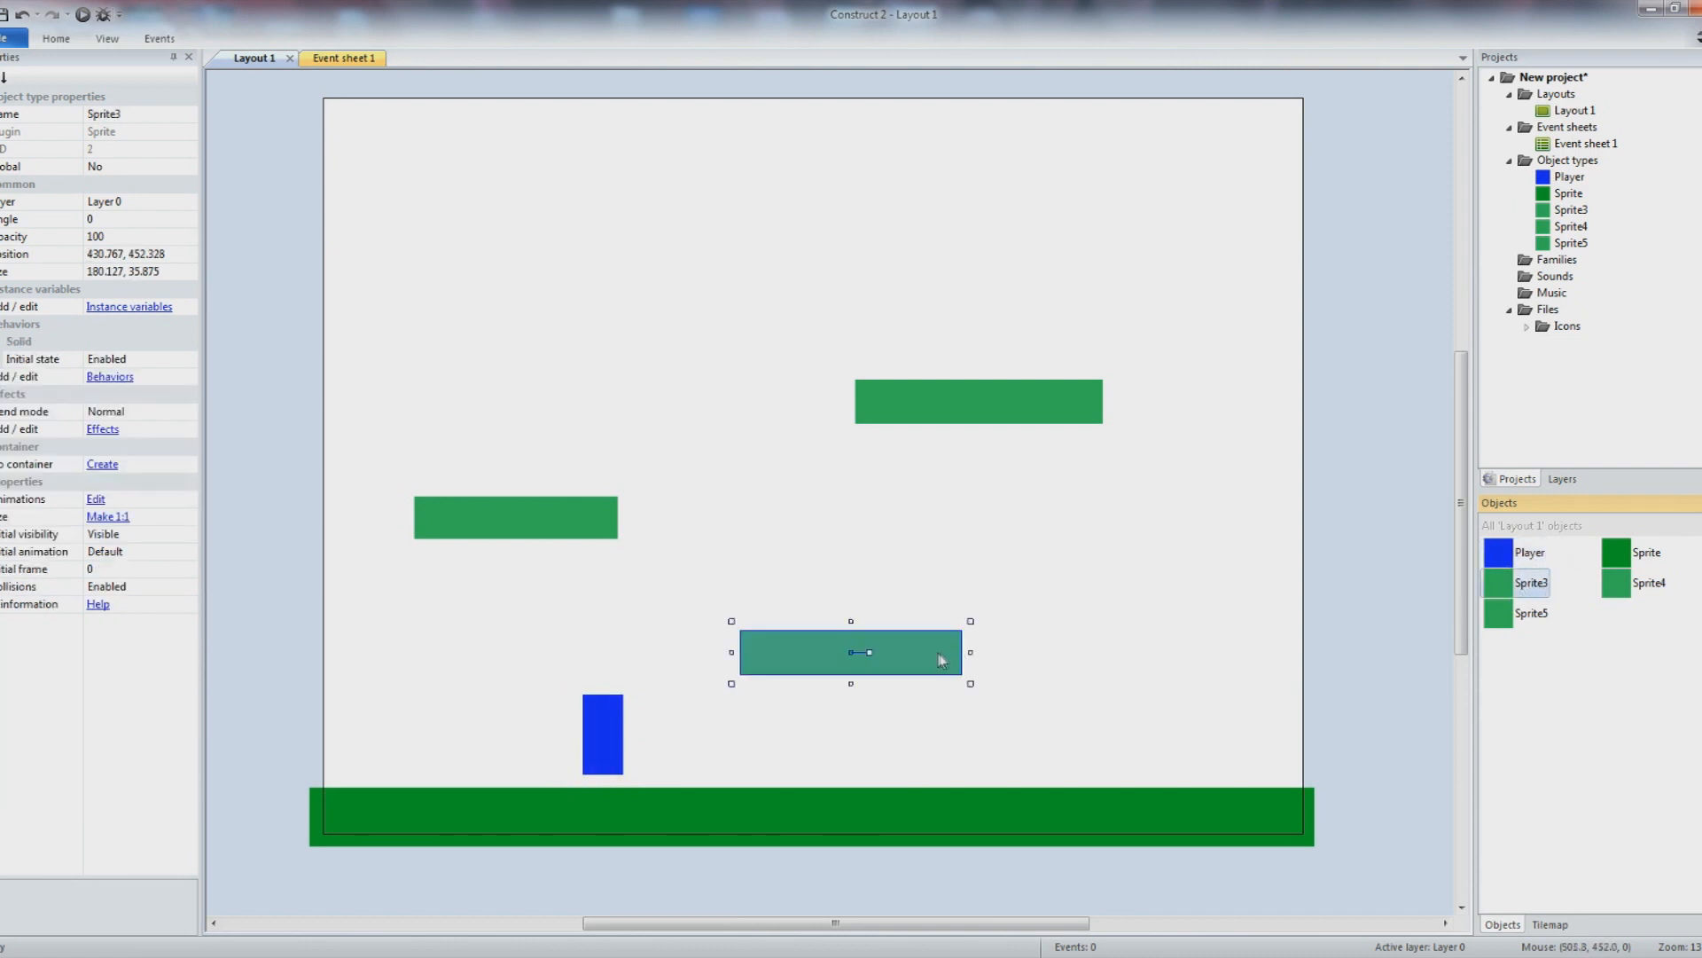
pyautogui.click(1656, 585)
pyautogui.click(1646, 553)
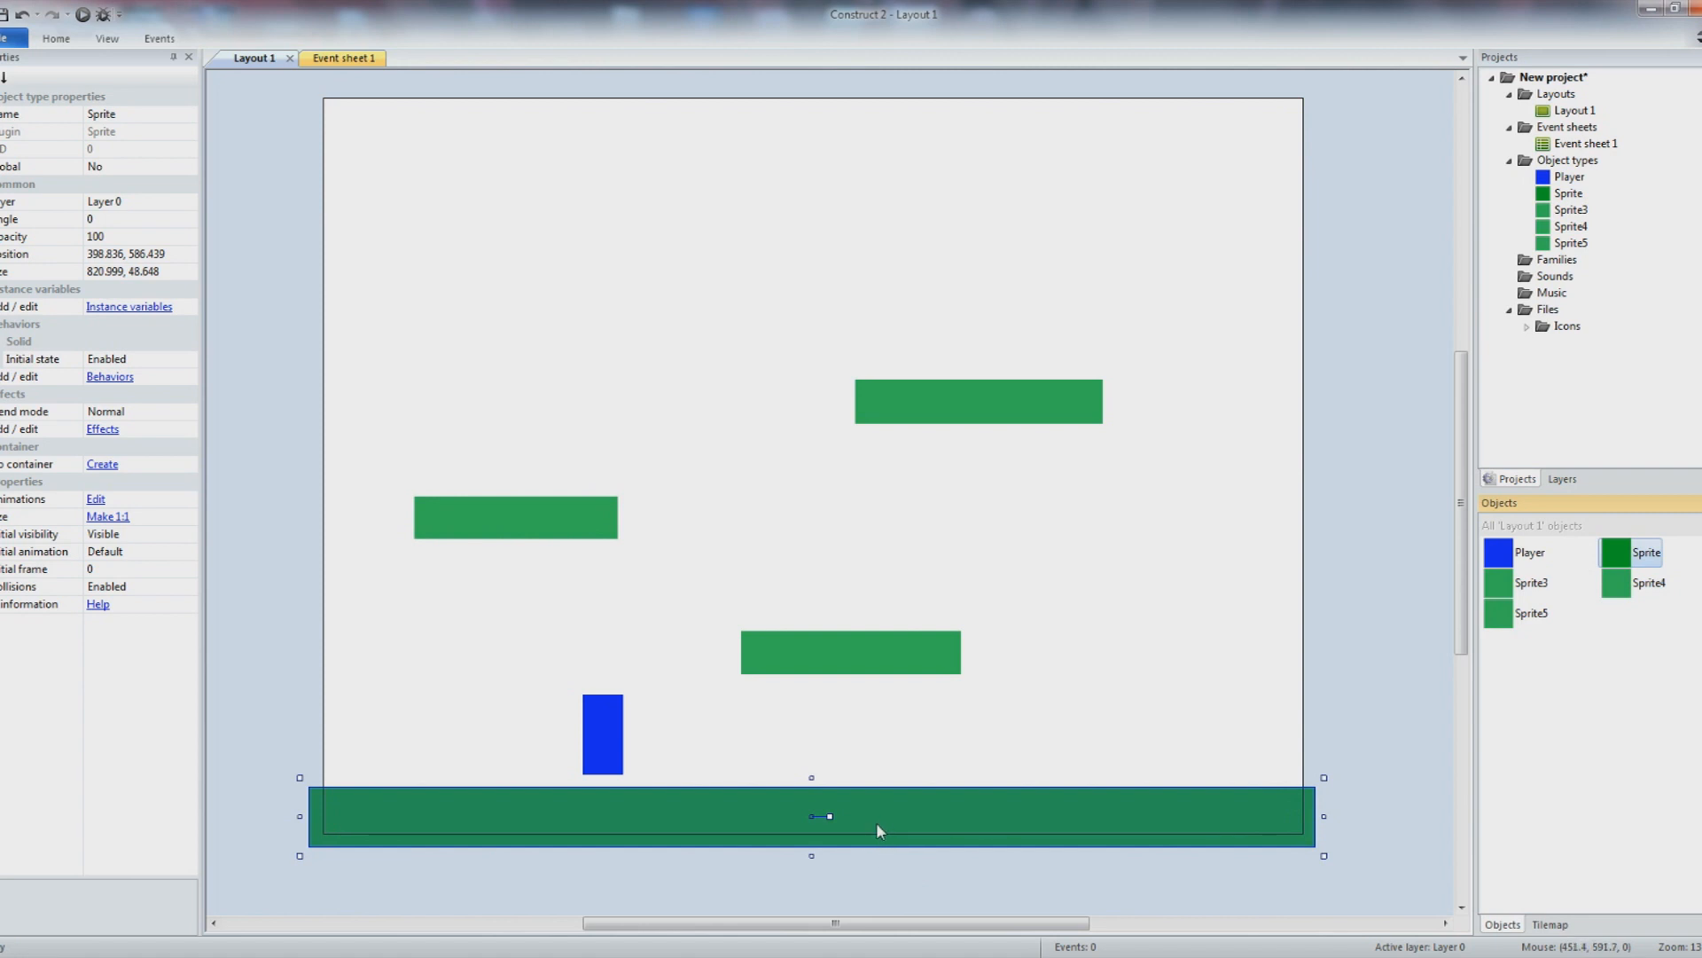
pyautogui.click(1031, 628)
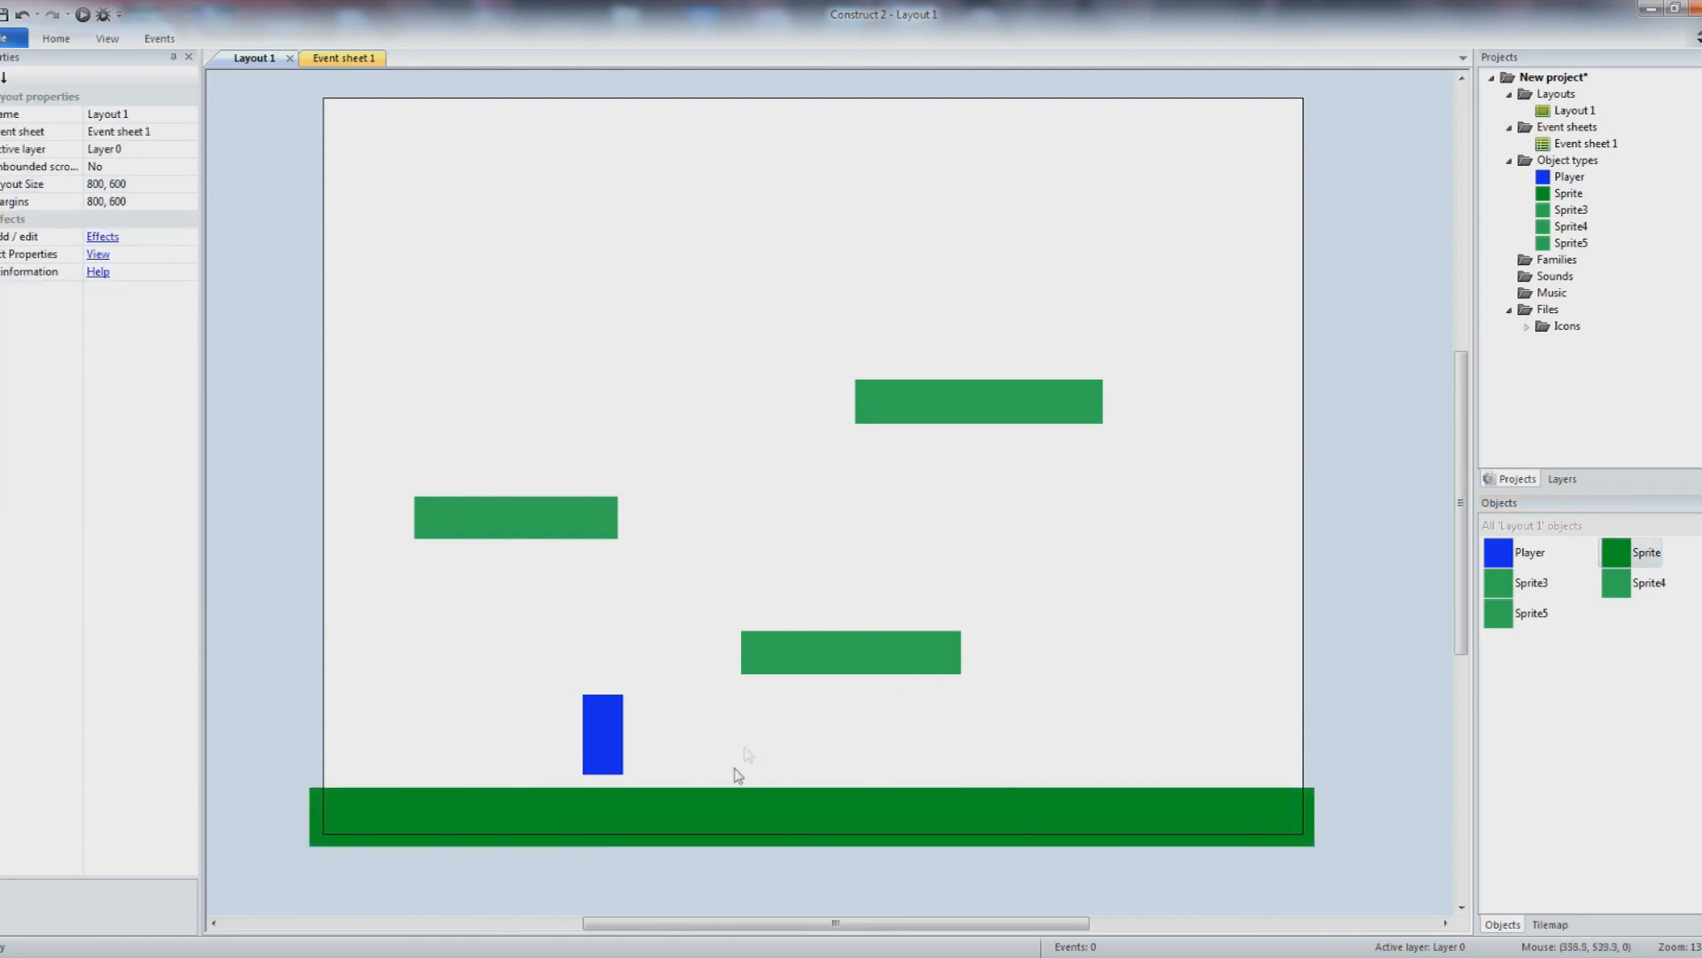
# - Rename the dark green ground sprite as Ground
pyautogui.click(725, 815)
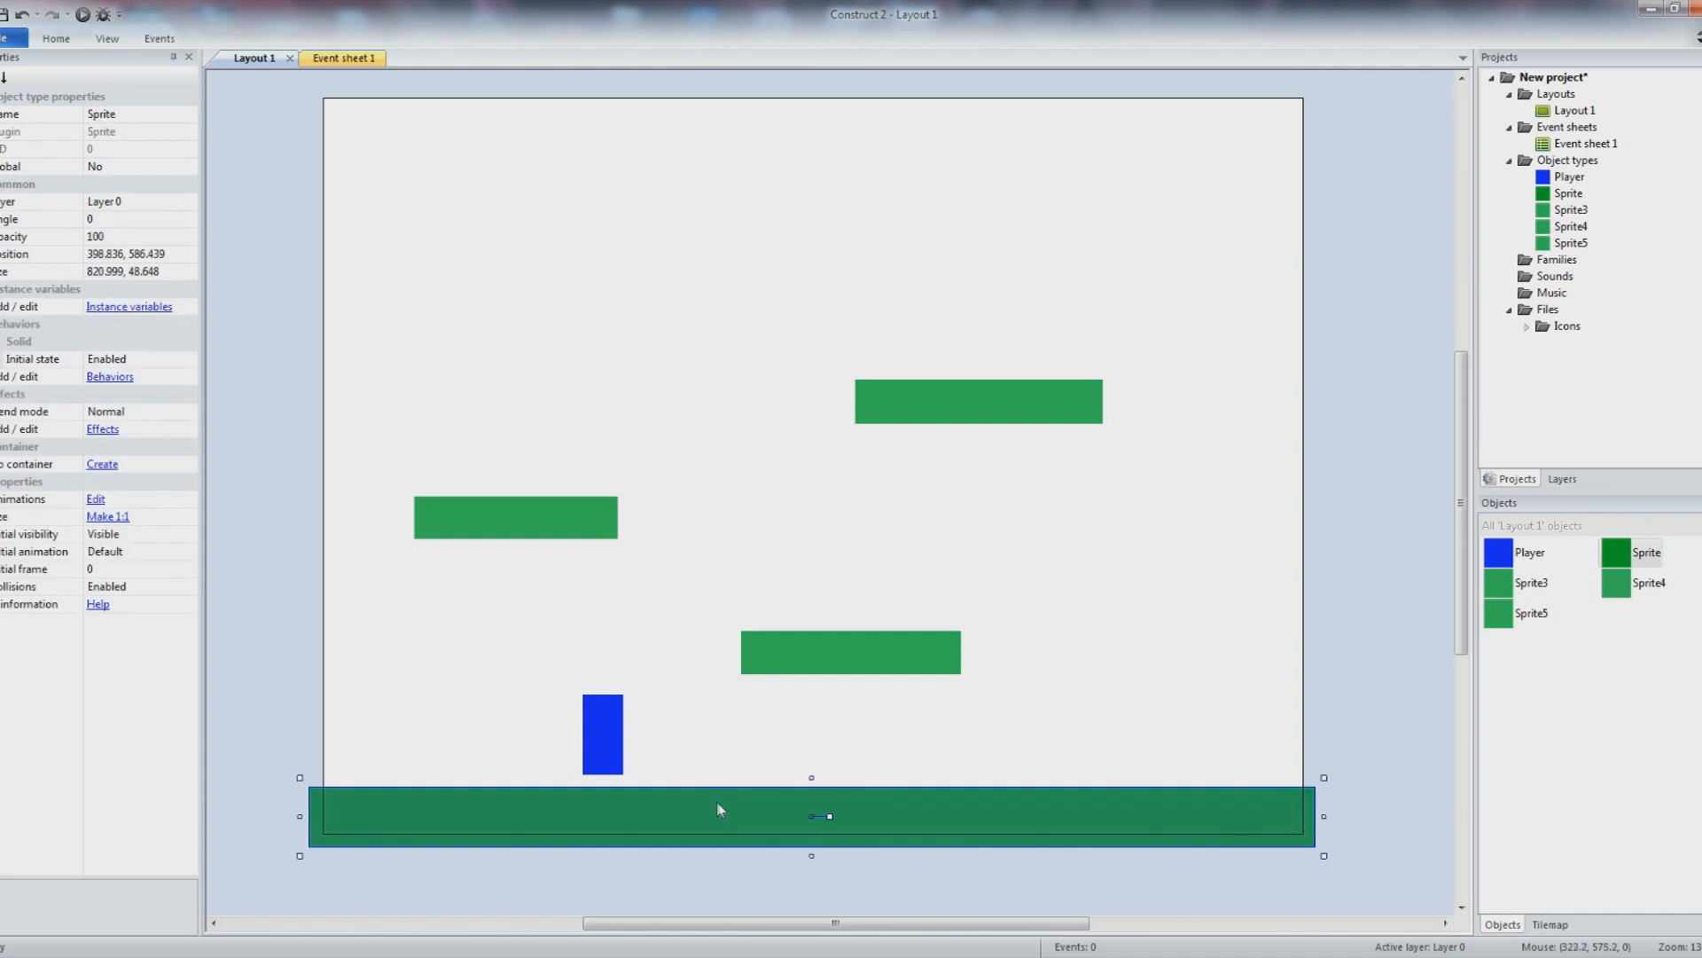
pyautogui.click(141, 115)
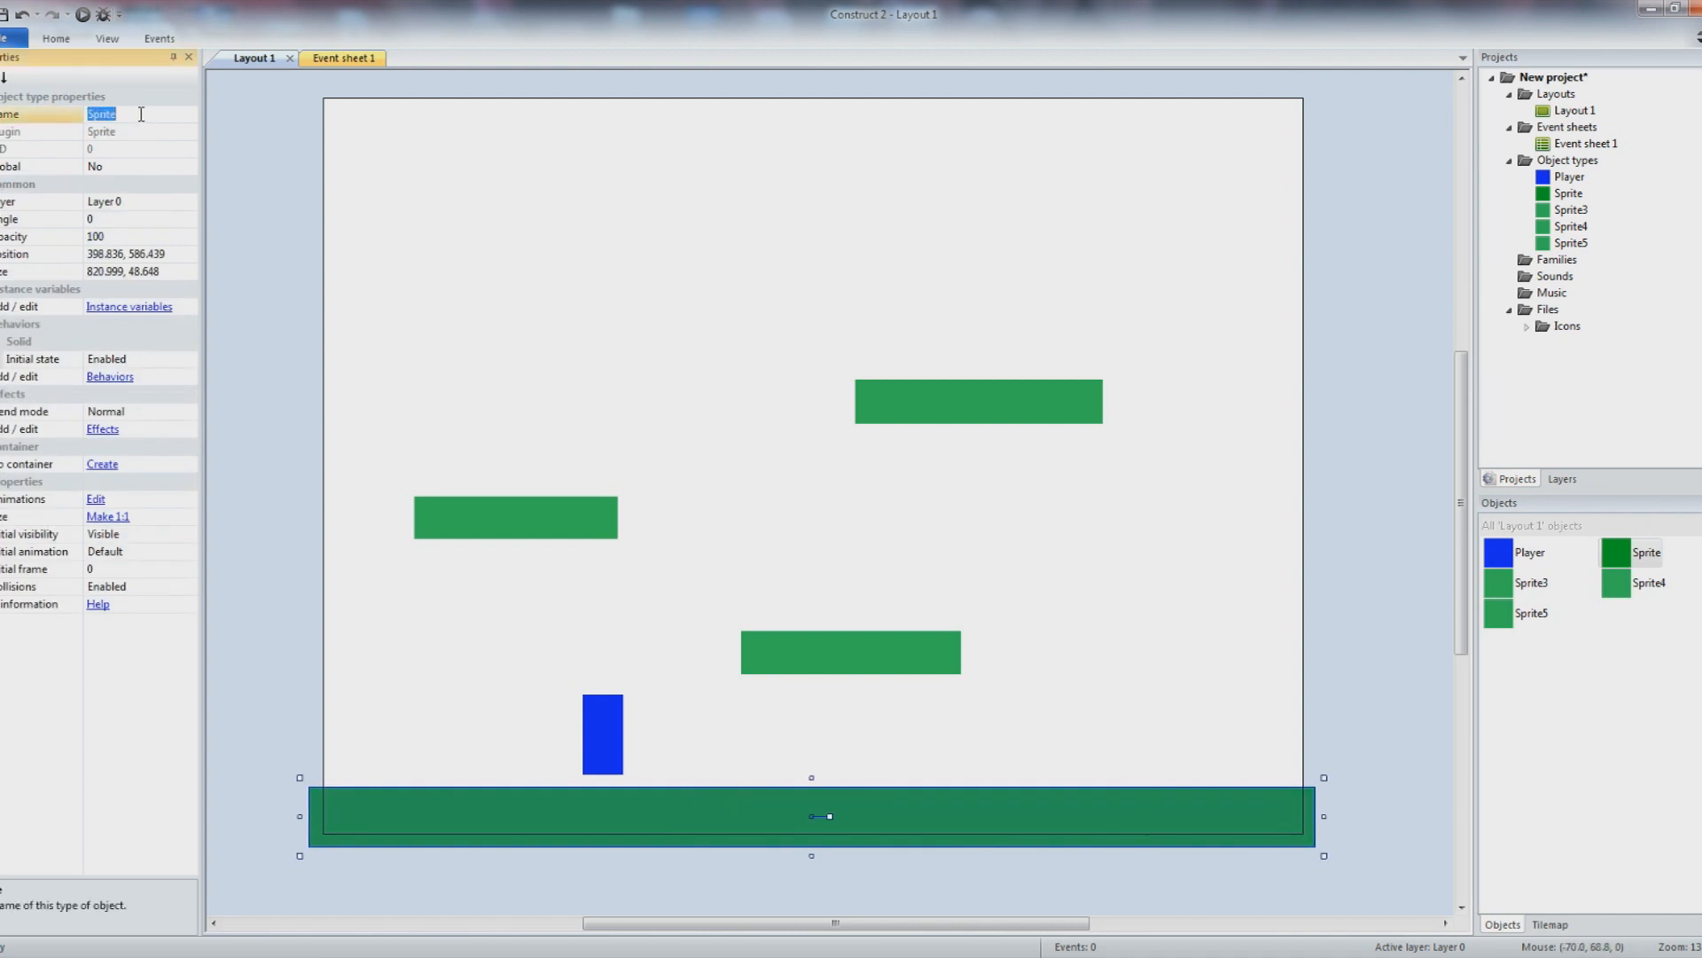
pyautogui.write('Ground')
pyautogui.press('Return')
# - Rename the lowest light green platform, just above the ground, as Platform1
pyautogui.click(830, 646)
pyautogui.click(150, 114)
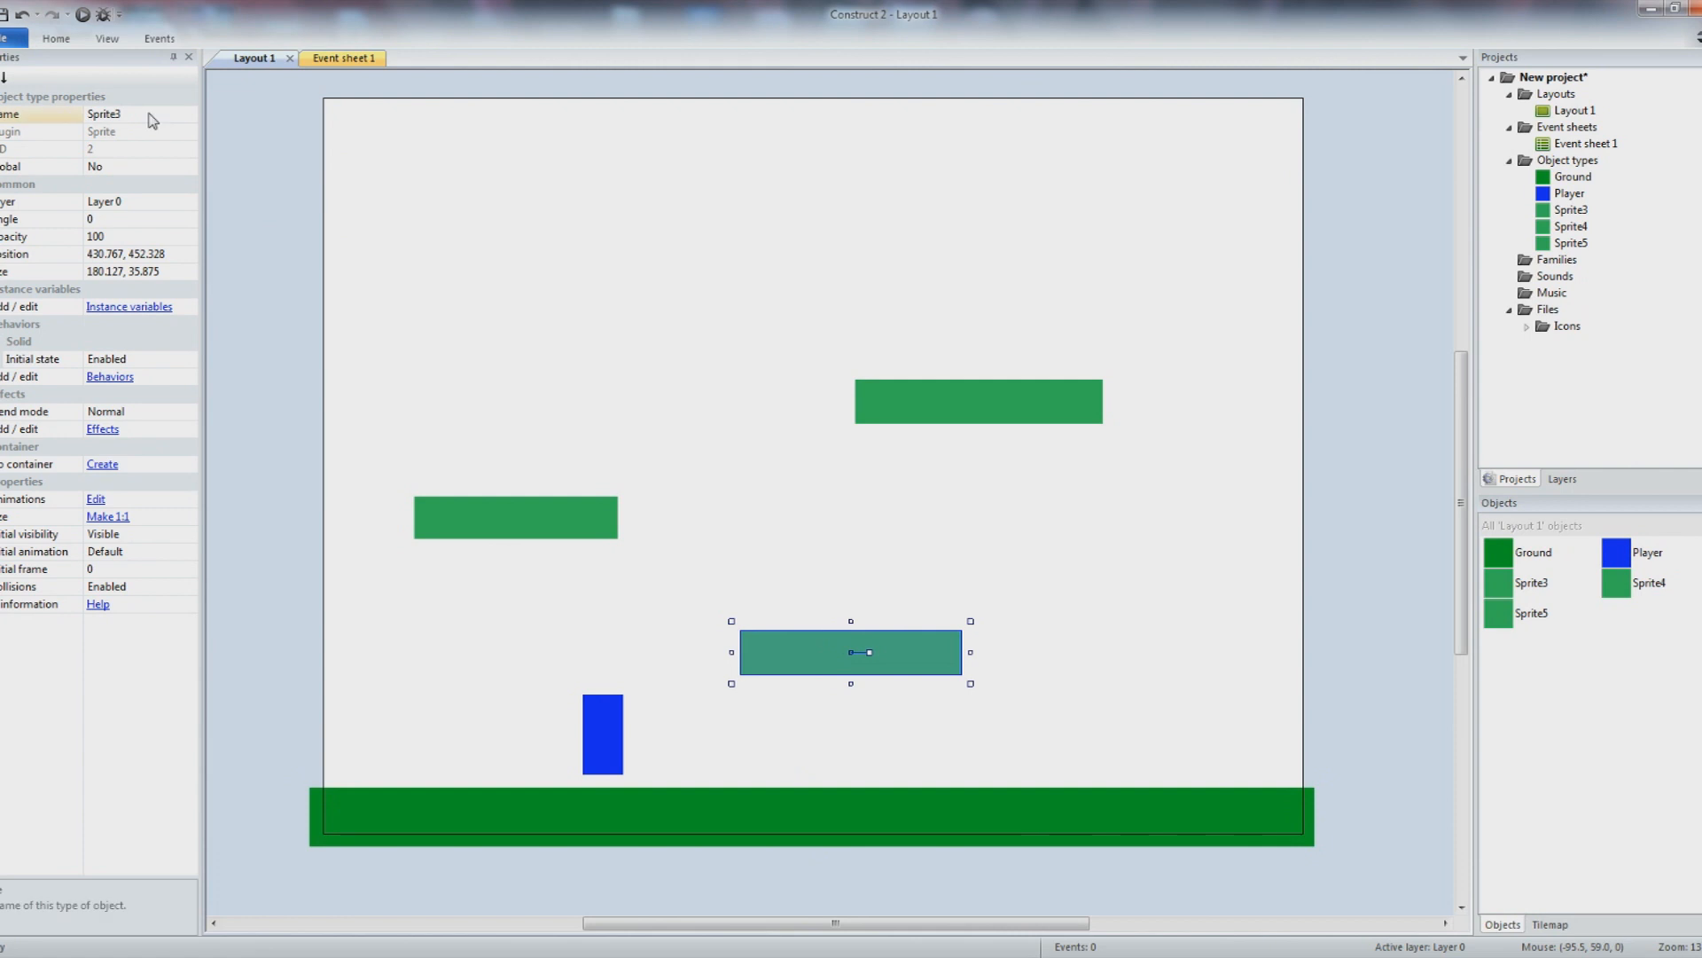
pyautogui.write('Plat')
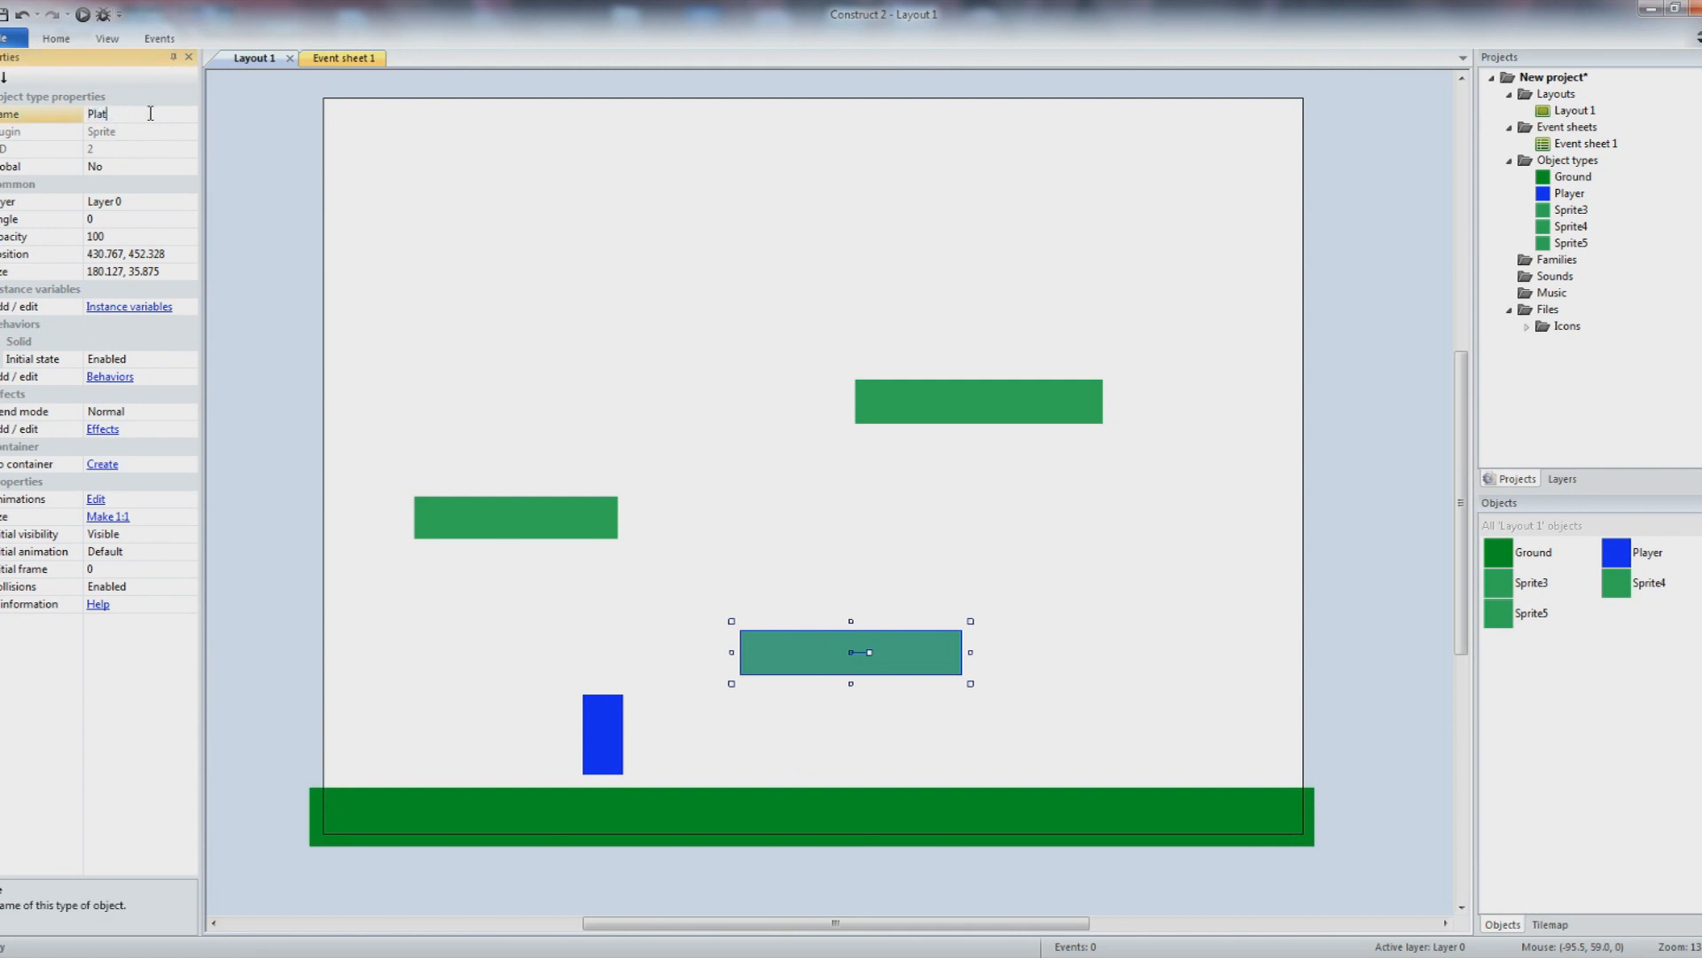
pyautogui.write('form1')
pyautogui.press('Return')
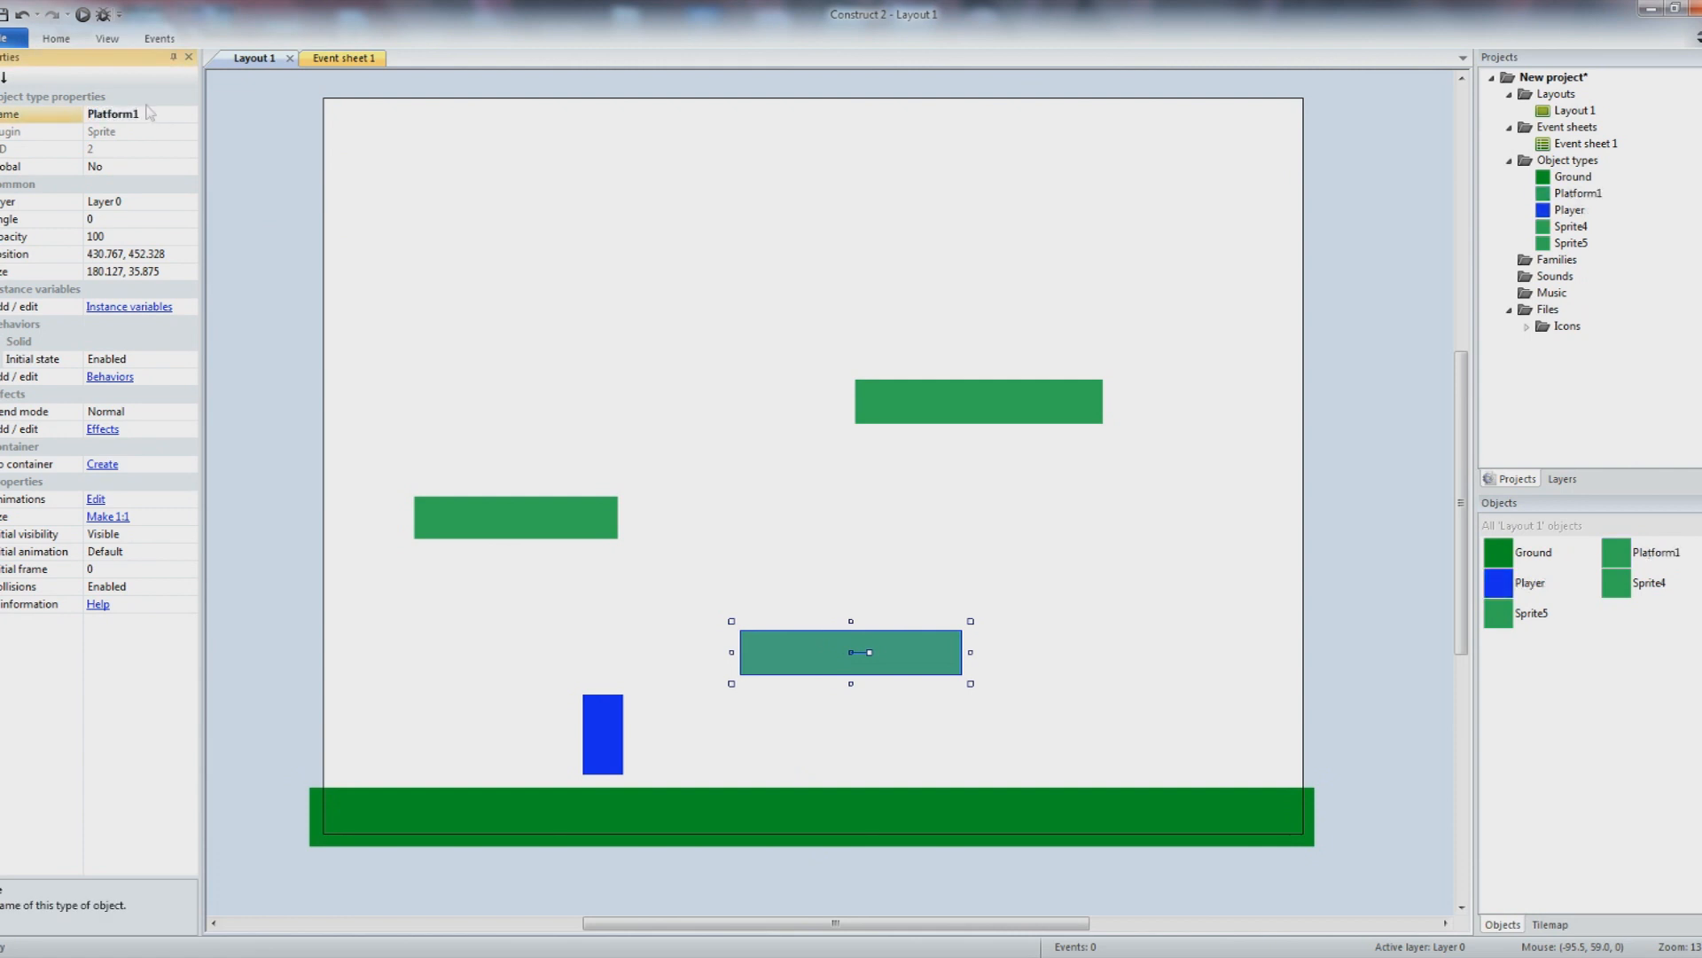
# - Rename the light green platform in the layout's left half as Platform2
pyautogui.click(456, 508)
pyautogui.click(166, 116)
pyautogui.write('Pl')
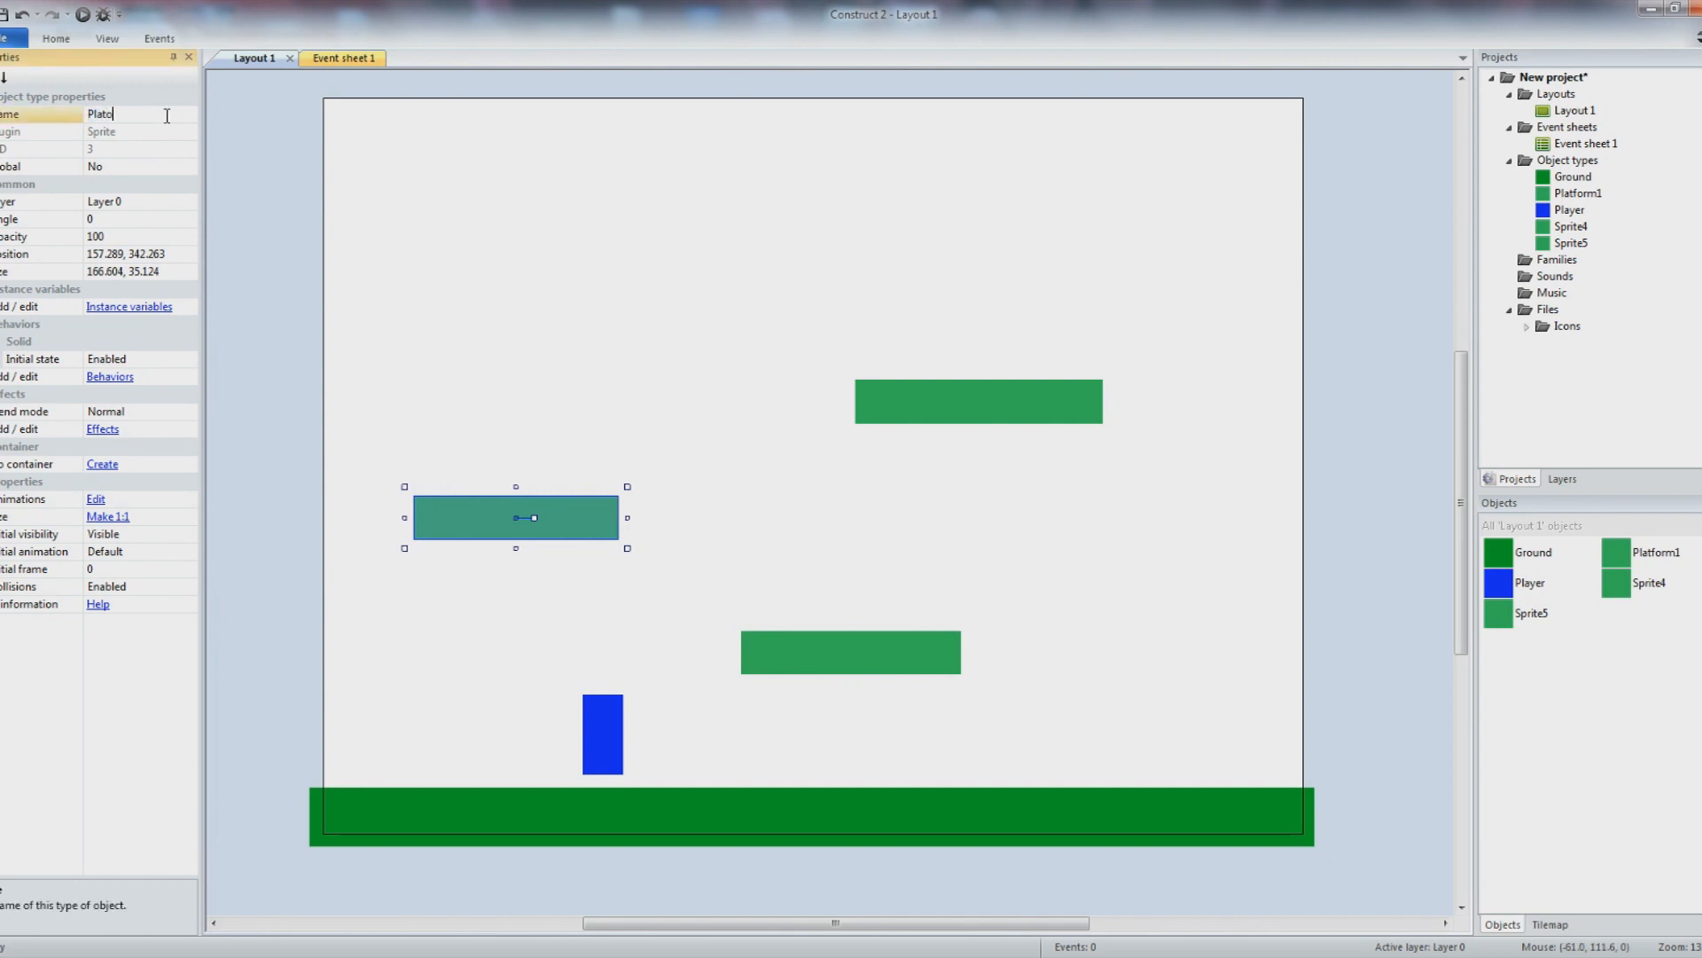
pyautogui.press('Return')
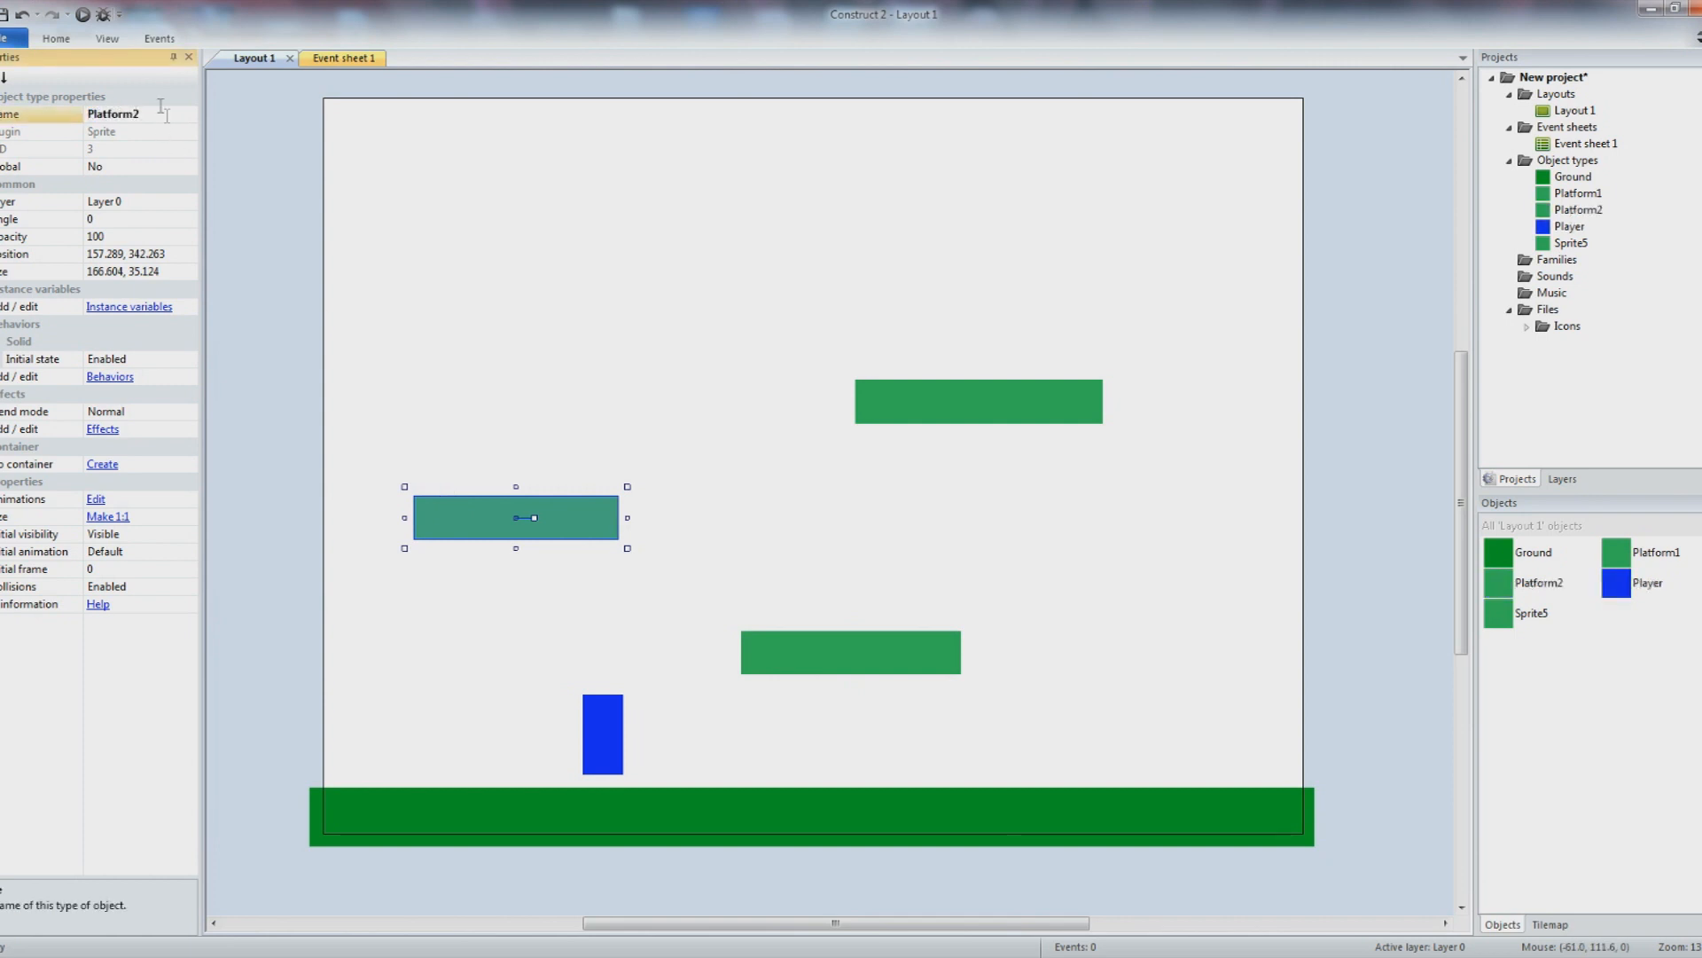
# - Rename the highest light green platform as Platform3 and clear the selection
pyautogui.click(966, 383)
pyautogui.click(175, 119)
pyautogui.write('Platform')
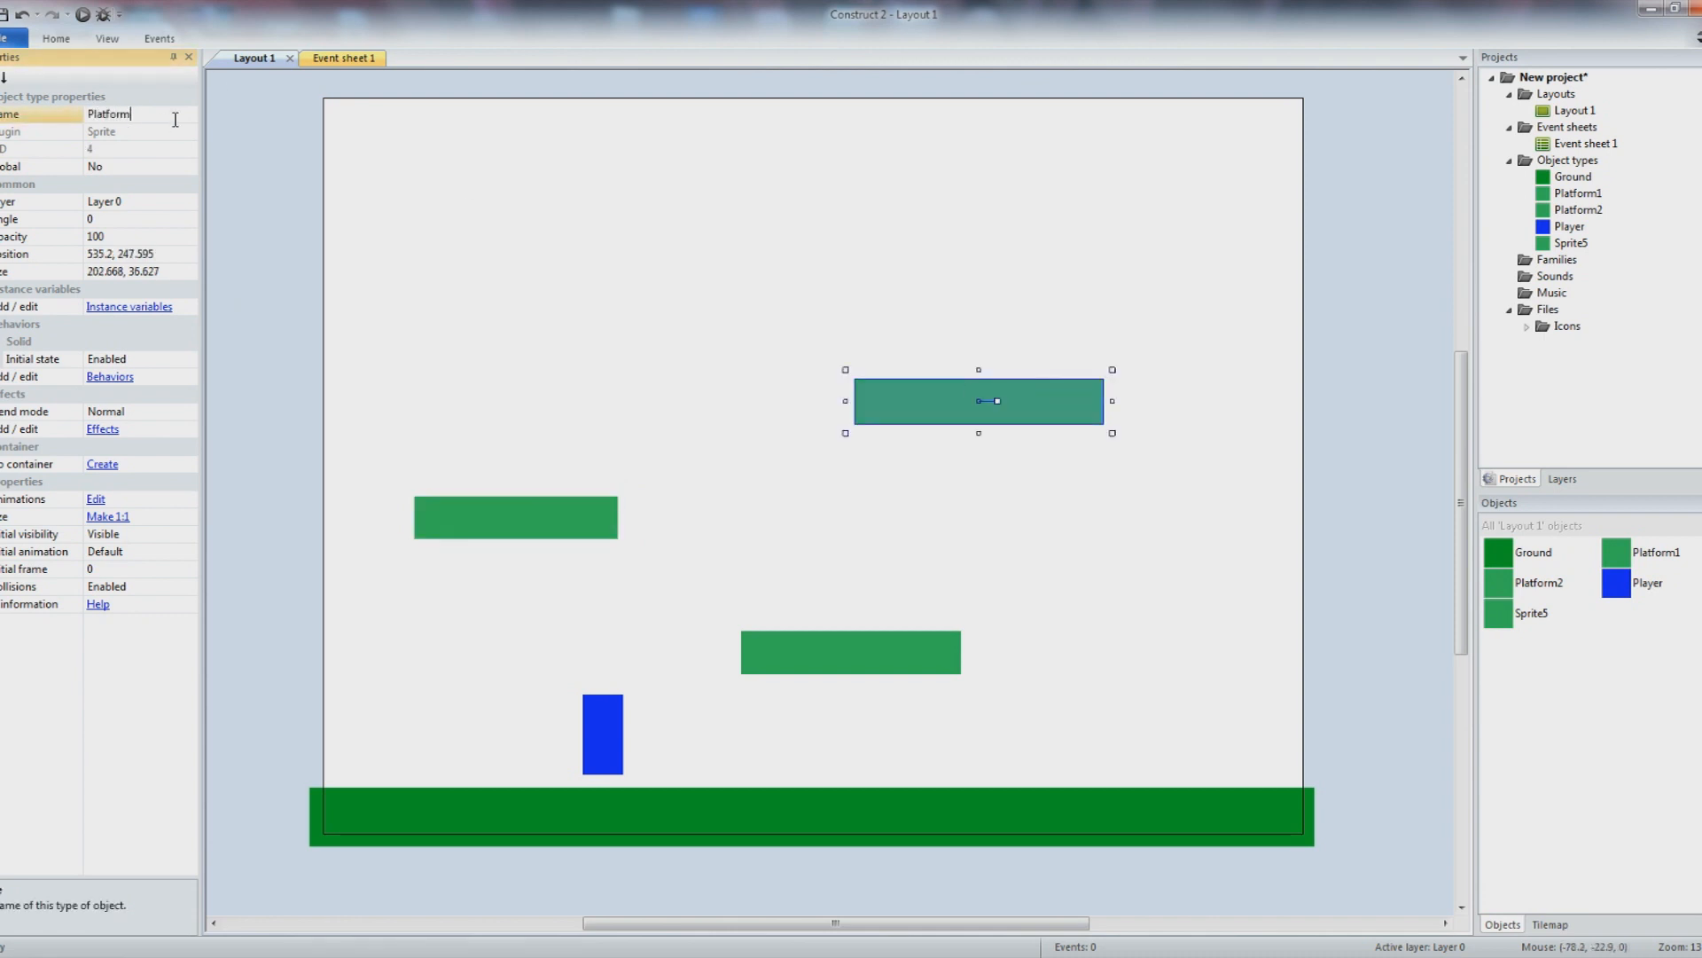
pyautogui.write('3')
pyautogui.press('Return')
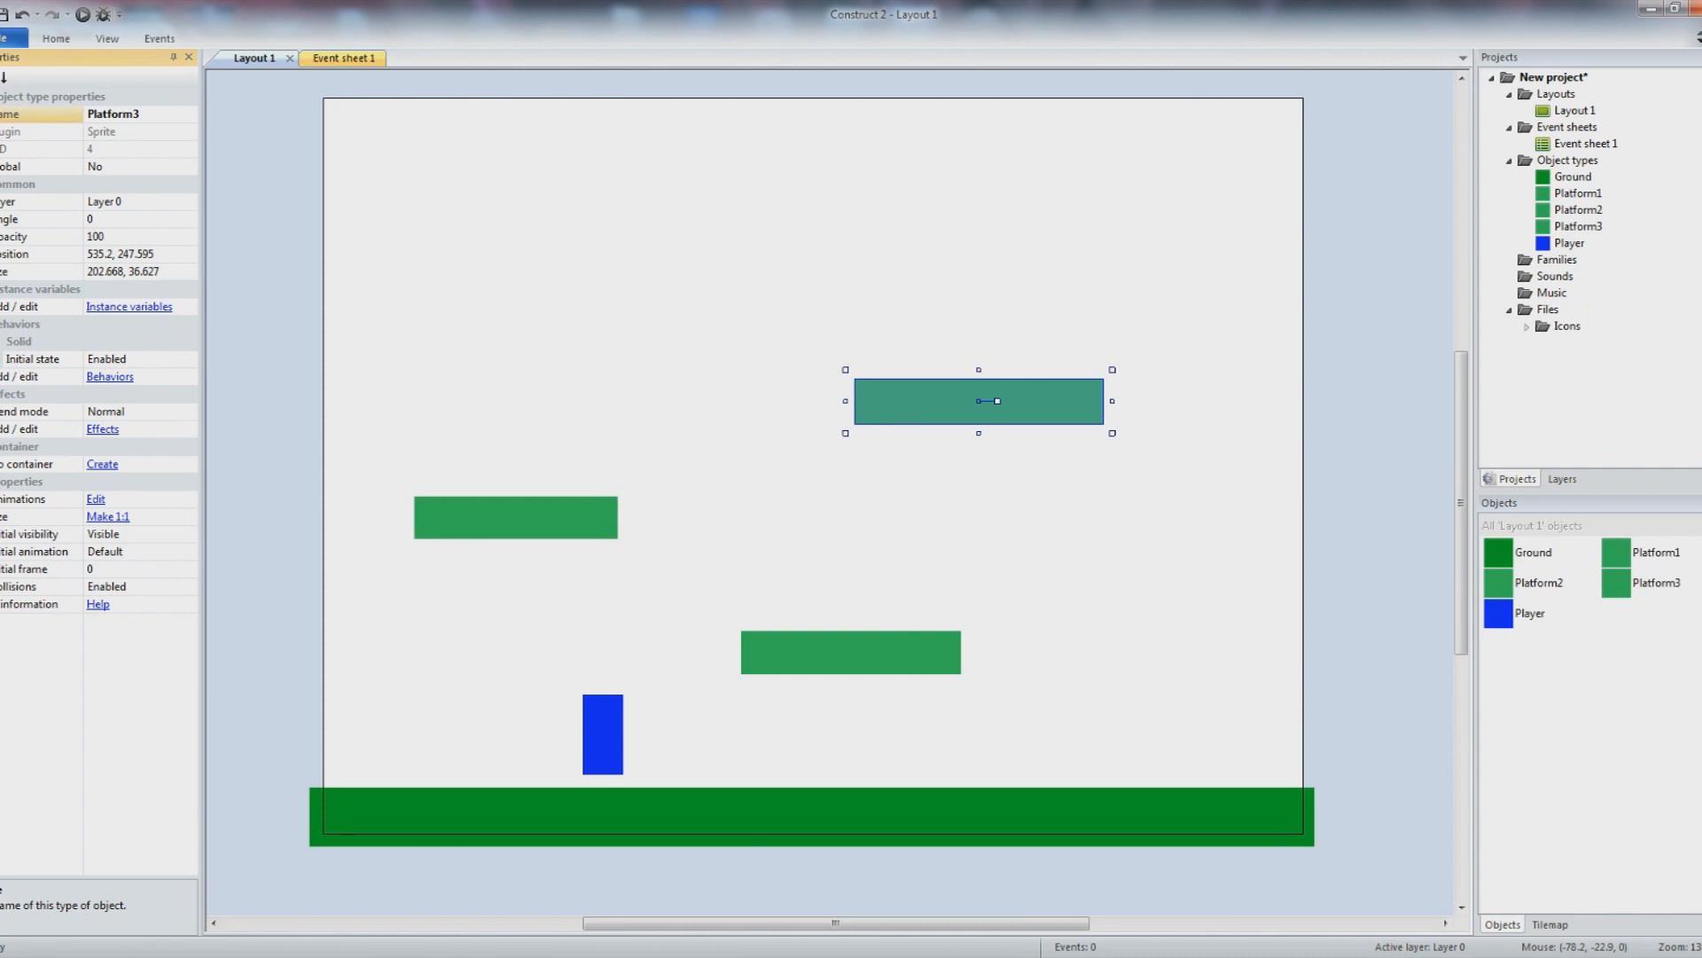
pyautogui.click(814, 481)
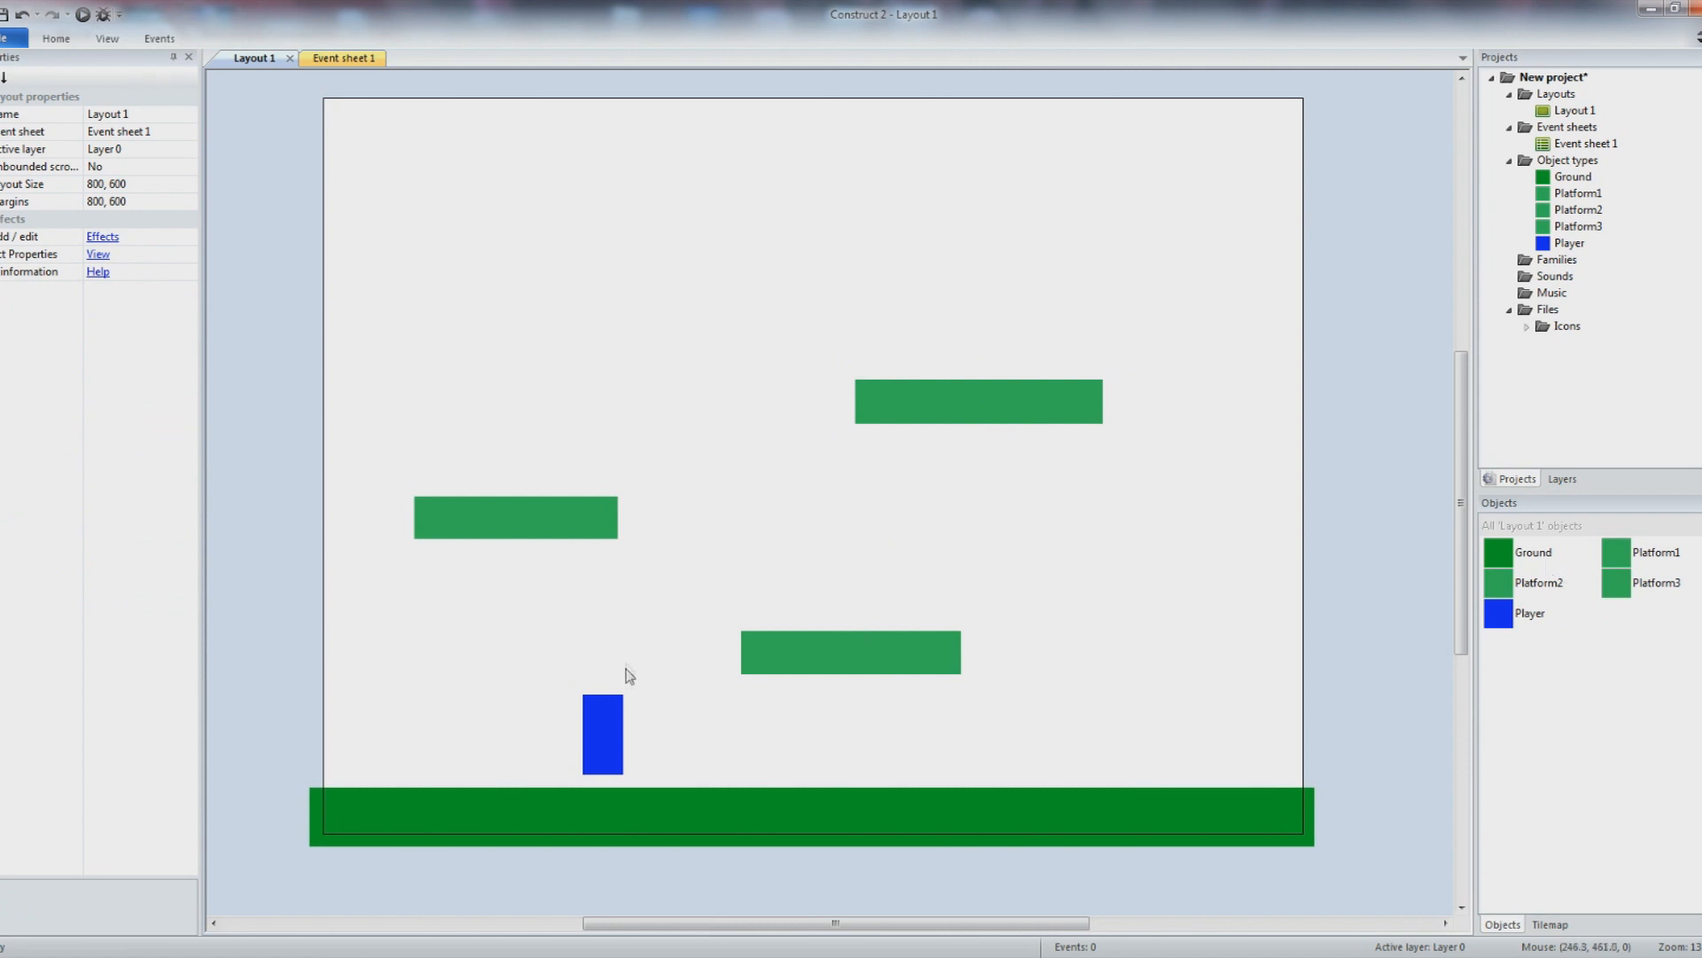
# - Move Platform1, Platform3 and Platform2 each slightly up and to the right in the layout, and select the Player sprite
pyautogui.click(610, 717)
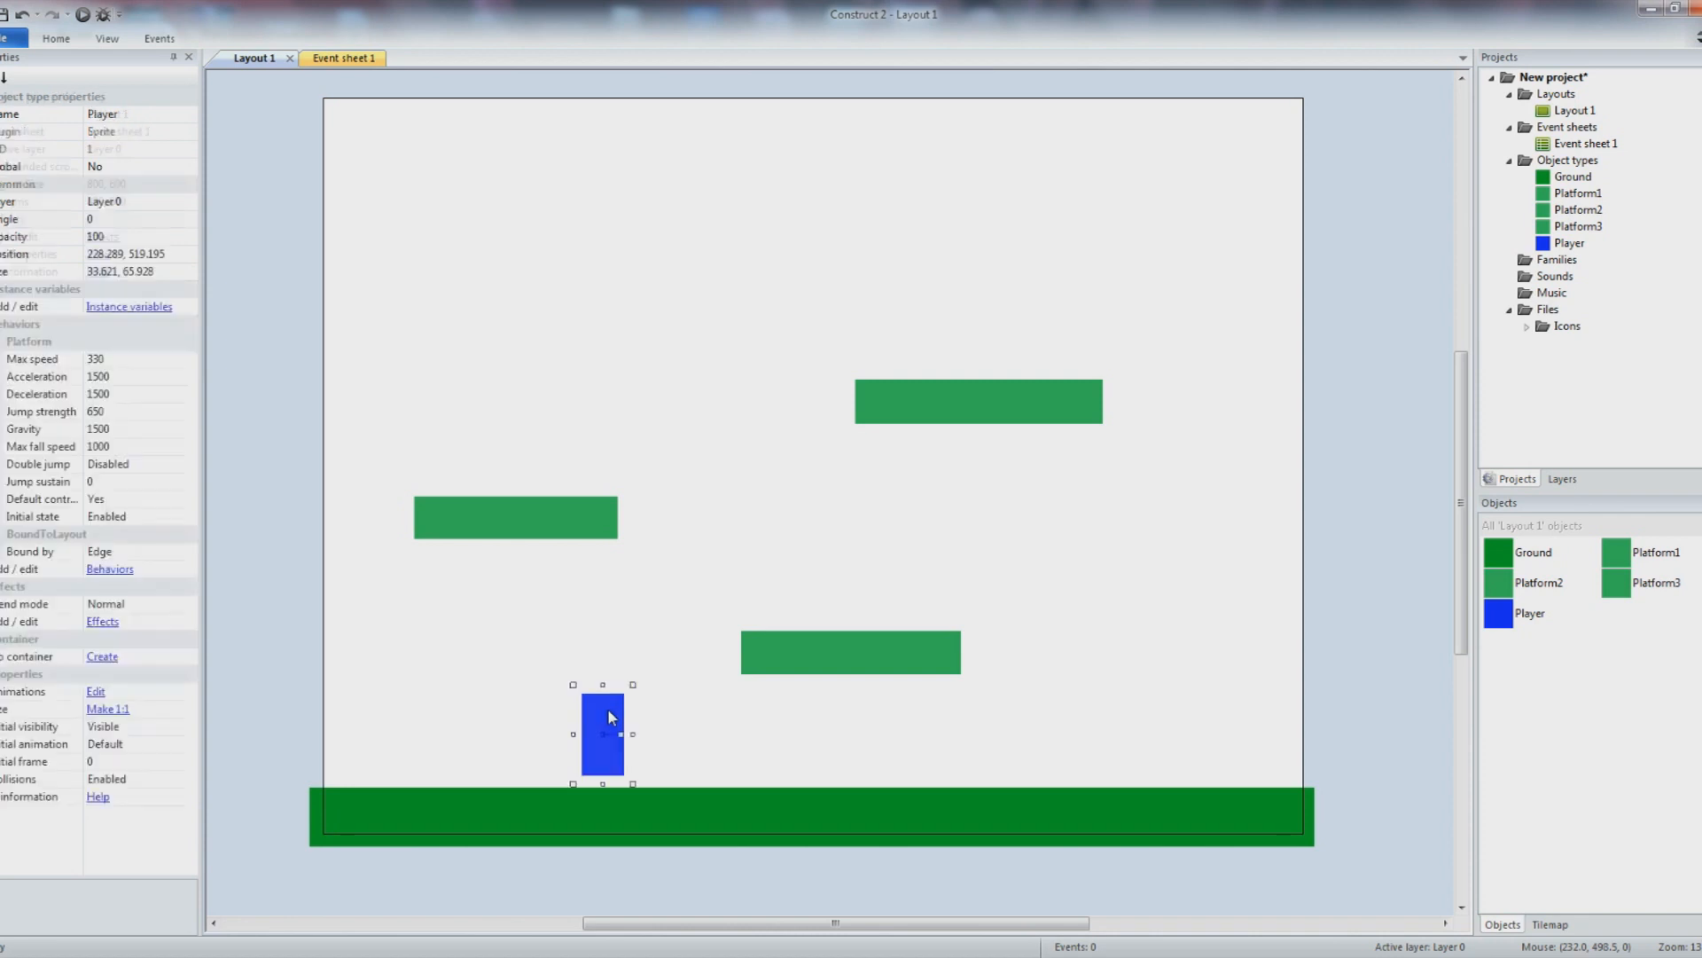
pyautogui.click(713, 656)
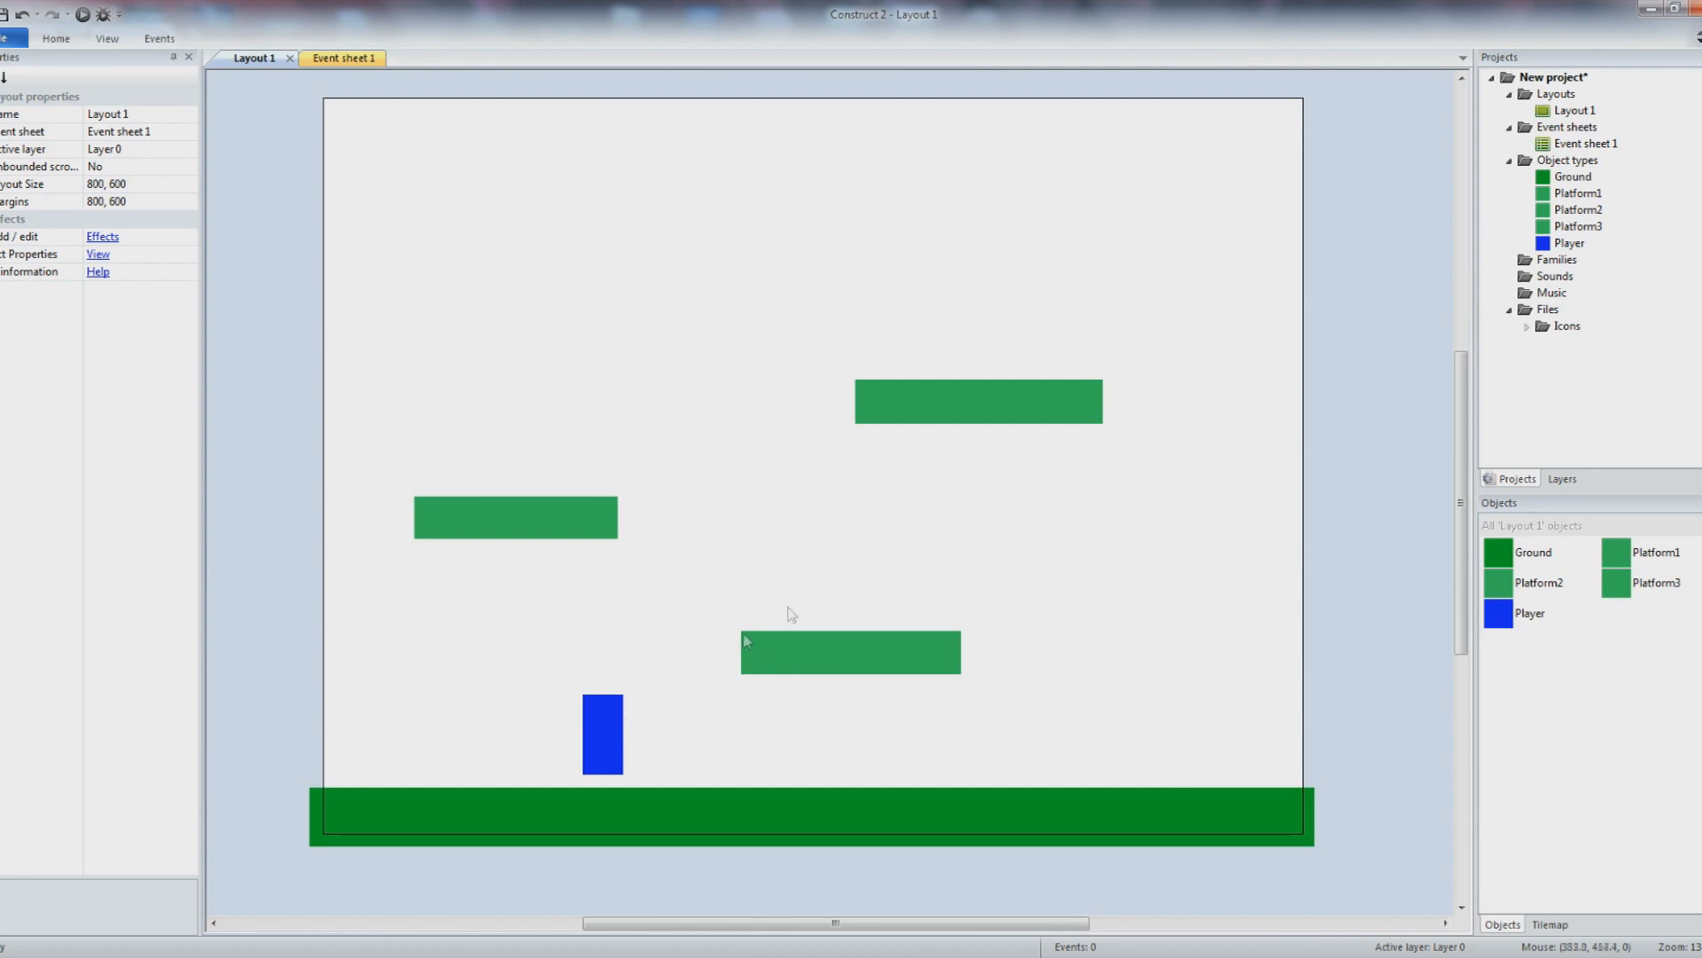
pyautogui.moveTo(818, 649); pyautogui.dragTo(858, 623)
pyautogui.moveTo(918, 395); pyautogui.dragTo(943, 366)
pyautogui.moveTo(531, 515); pyautogui.dragTo(538, 486)
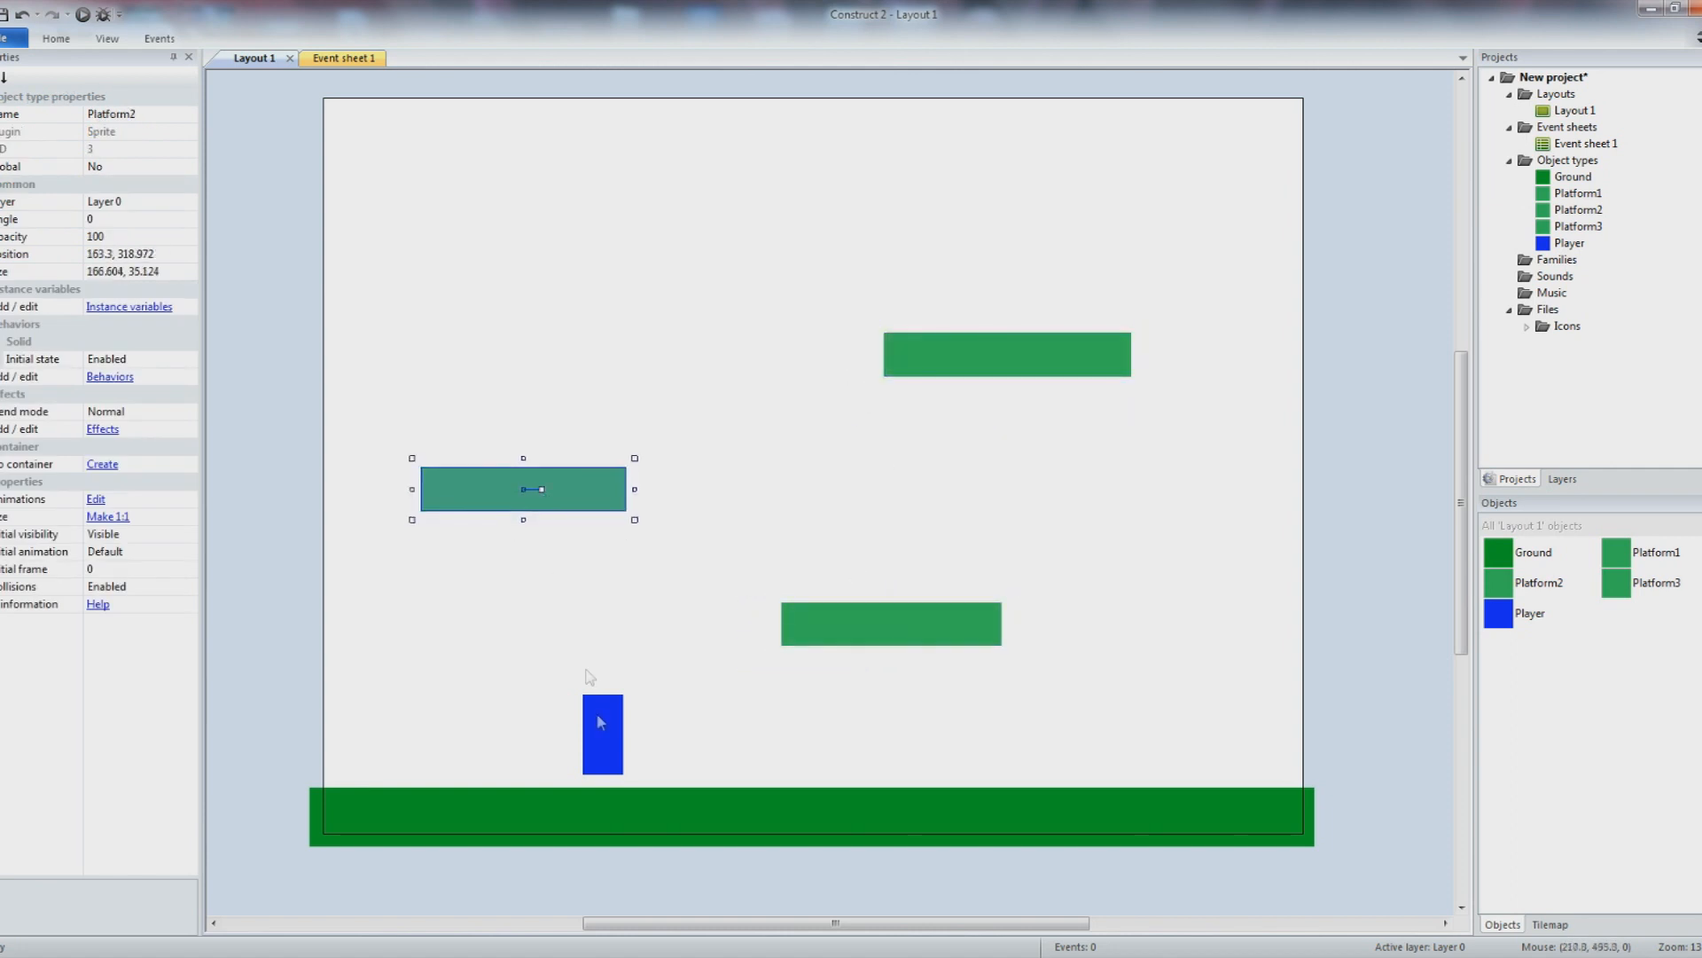
pyautogui.click(599, 722)
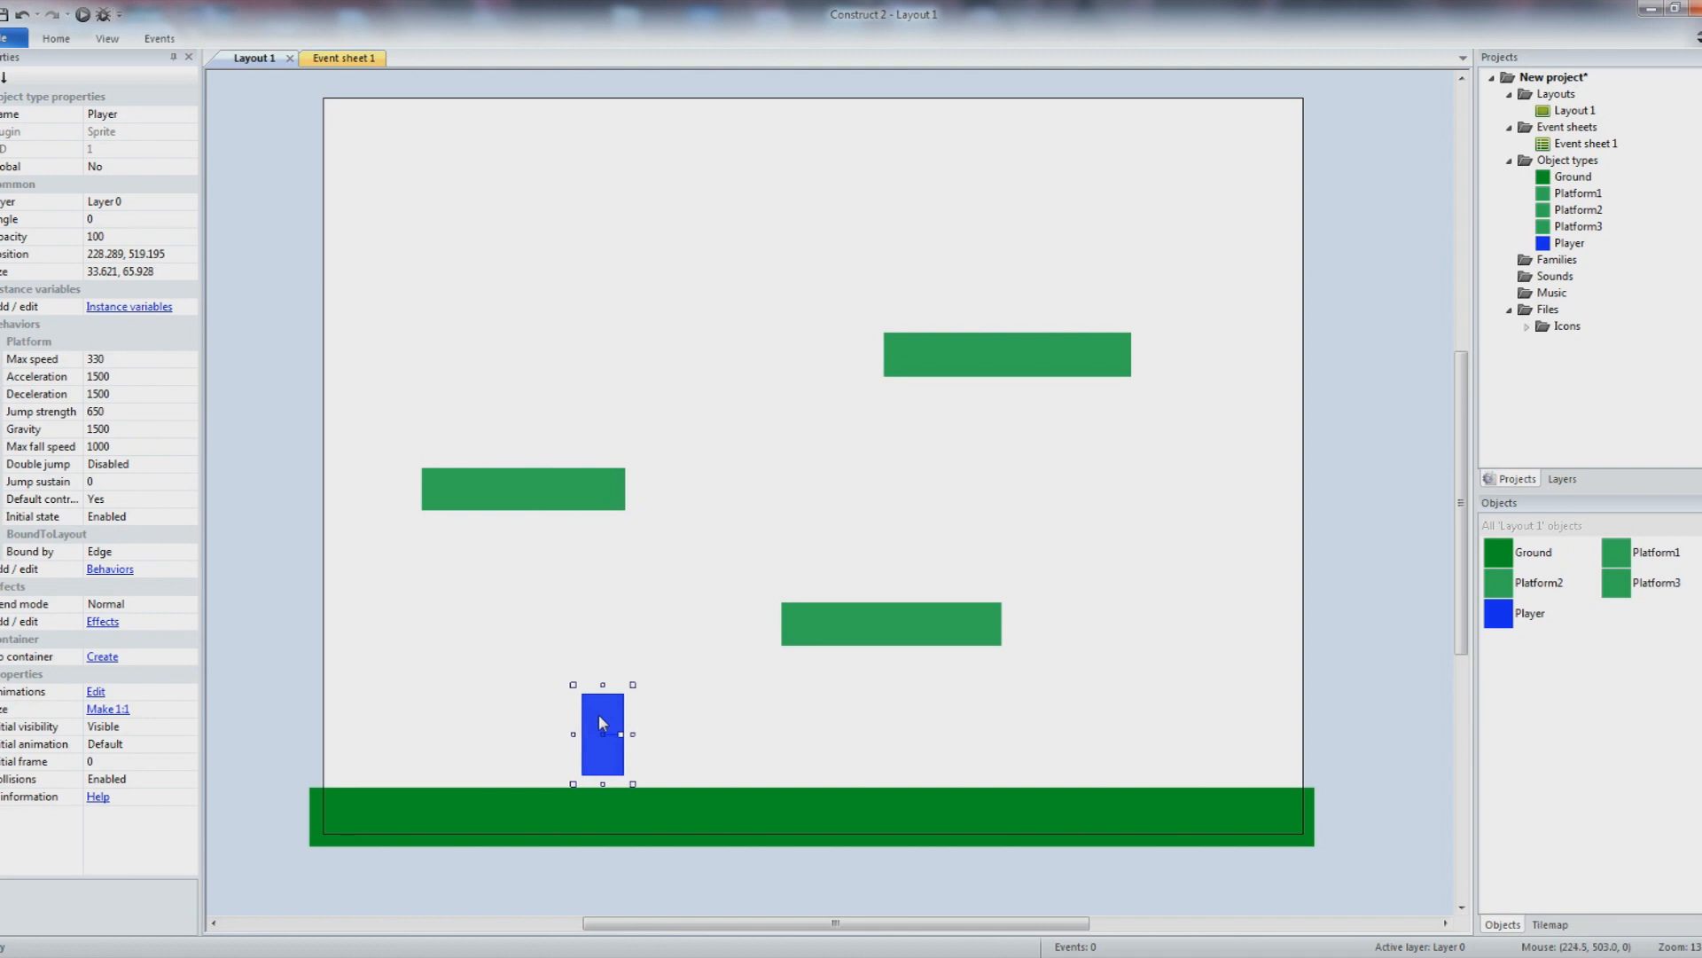
# - Look through the behaviors that can be added to the Player sprite, filtering the list by "do", without adding any
pyautogui.click(110, 568)
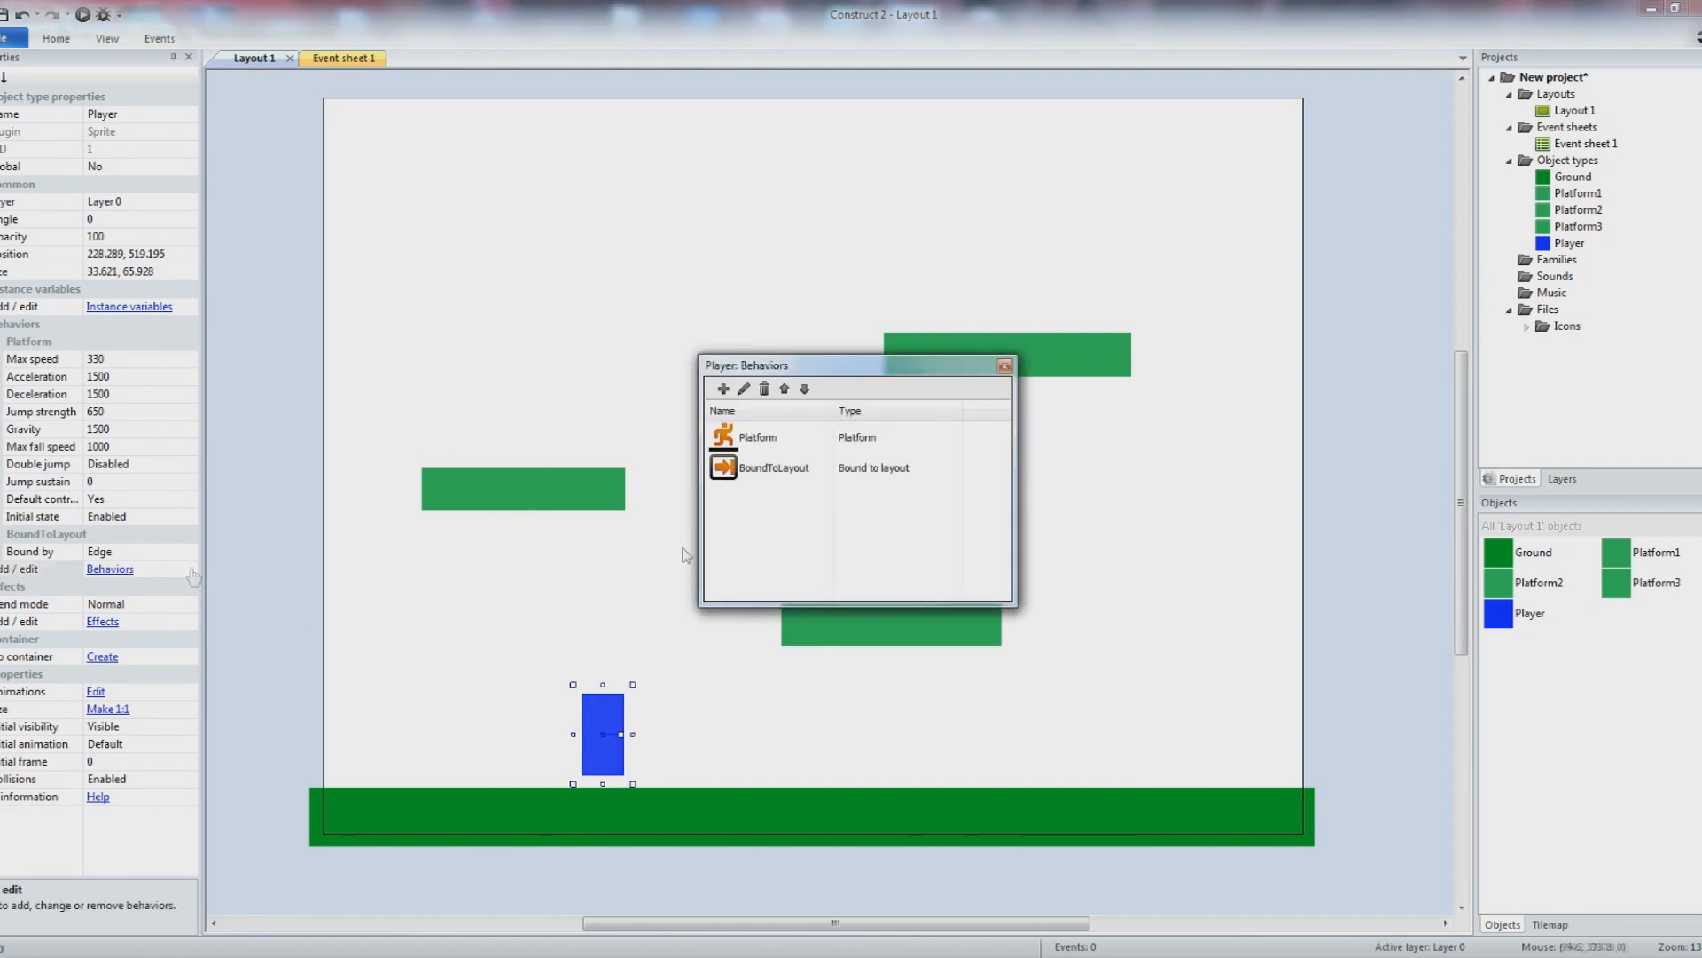
pyautogui.click(723, 390)
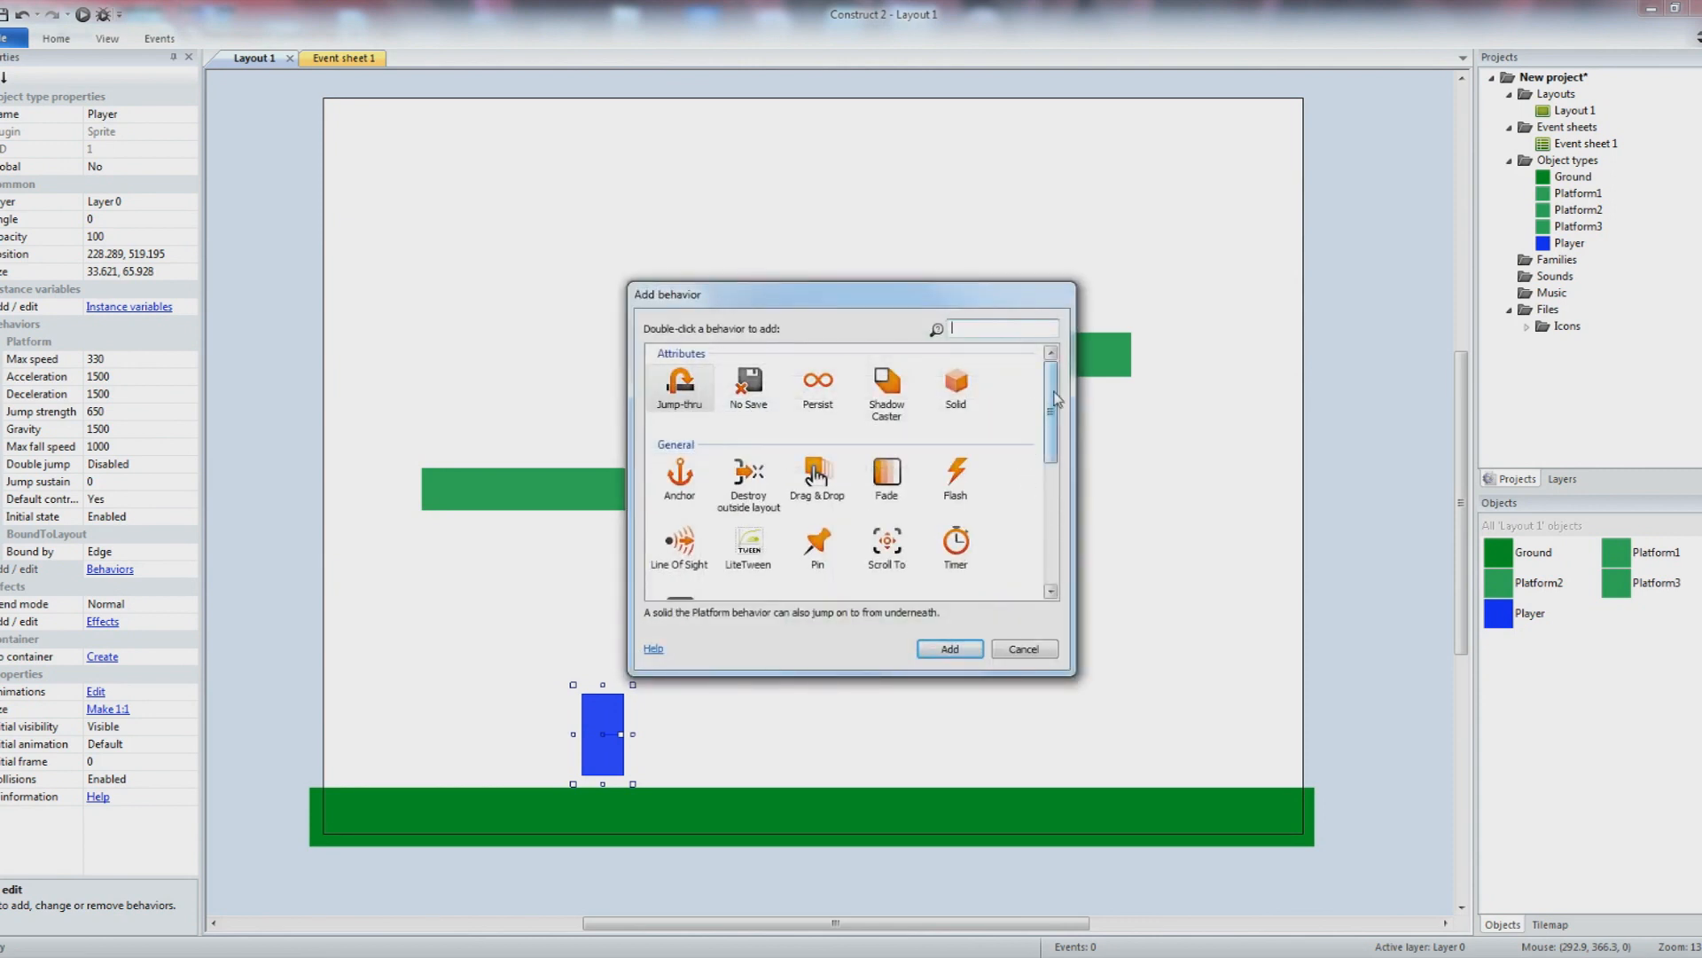
pyautogui.moveTo(1057, 399); pyautogui.dragTo(1063, 510)
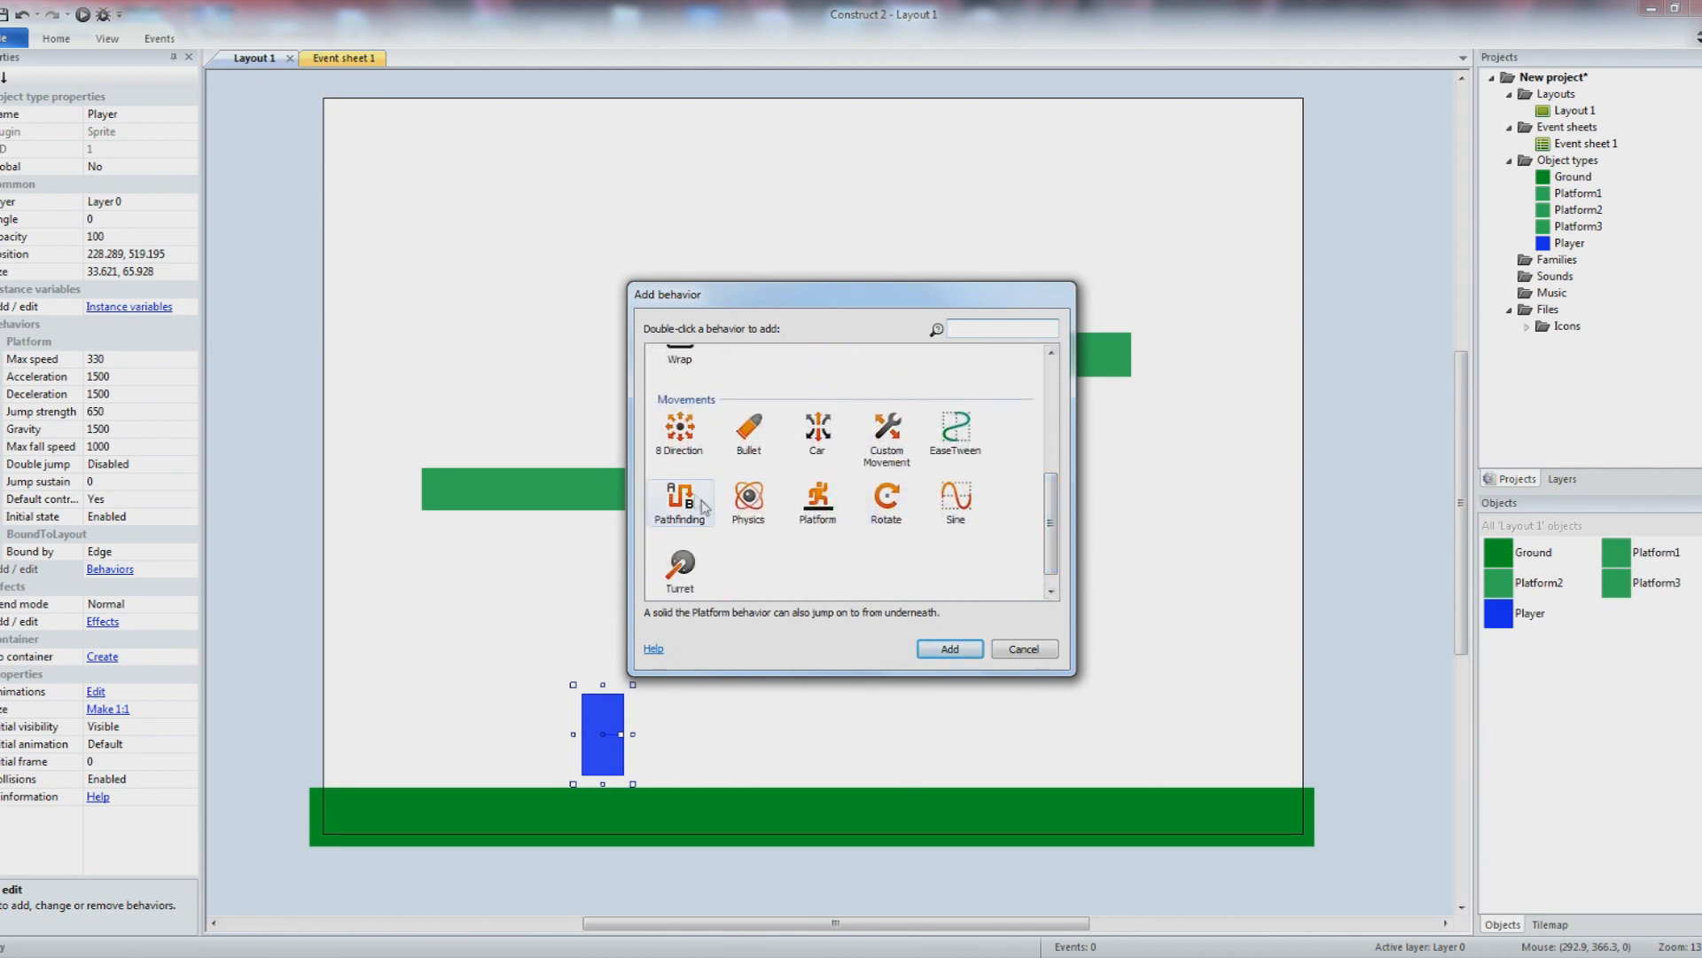
pyautogui.moveTo(1058, 507); pyautogui.dragTo(1063, 377)
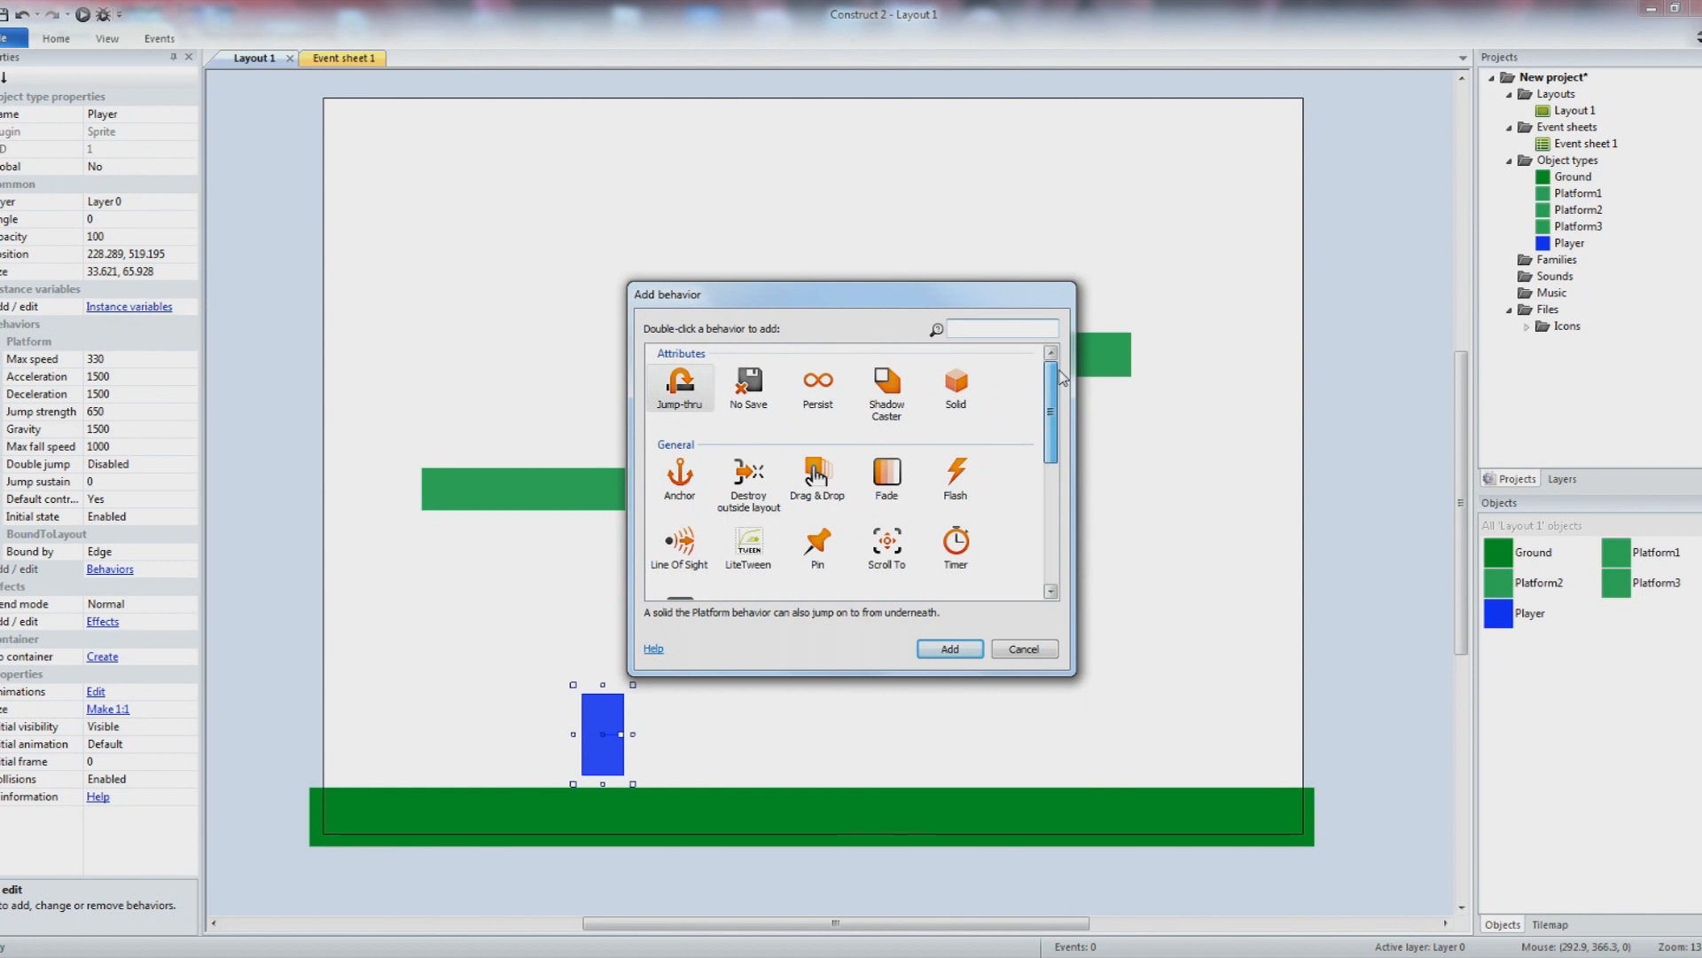
pyautogui.moveTo(1063, 389)
pyautogui.mouseDown()
pyautogui.moveTo(1062, 461)
pyautogui.moveTo(1063, 367)
pyautogui.mouseUp()
pyautogui.write('do')
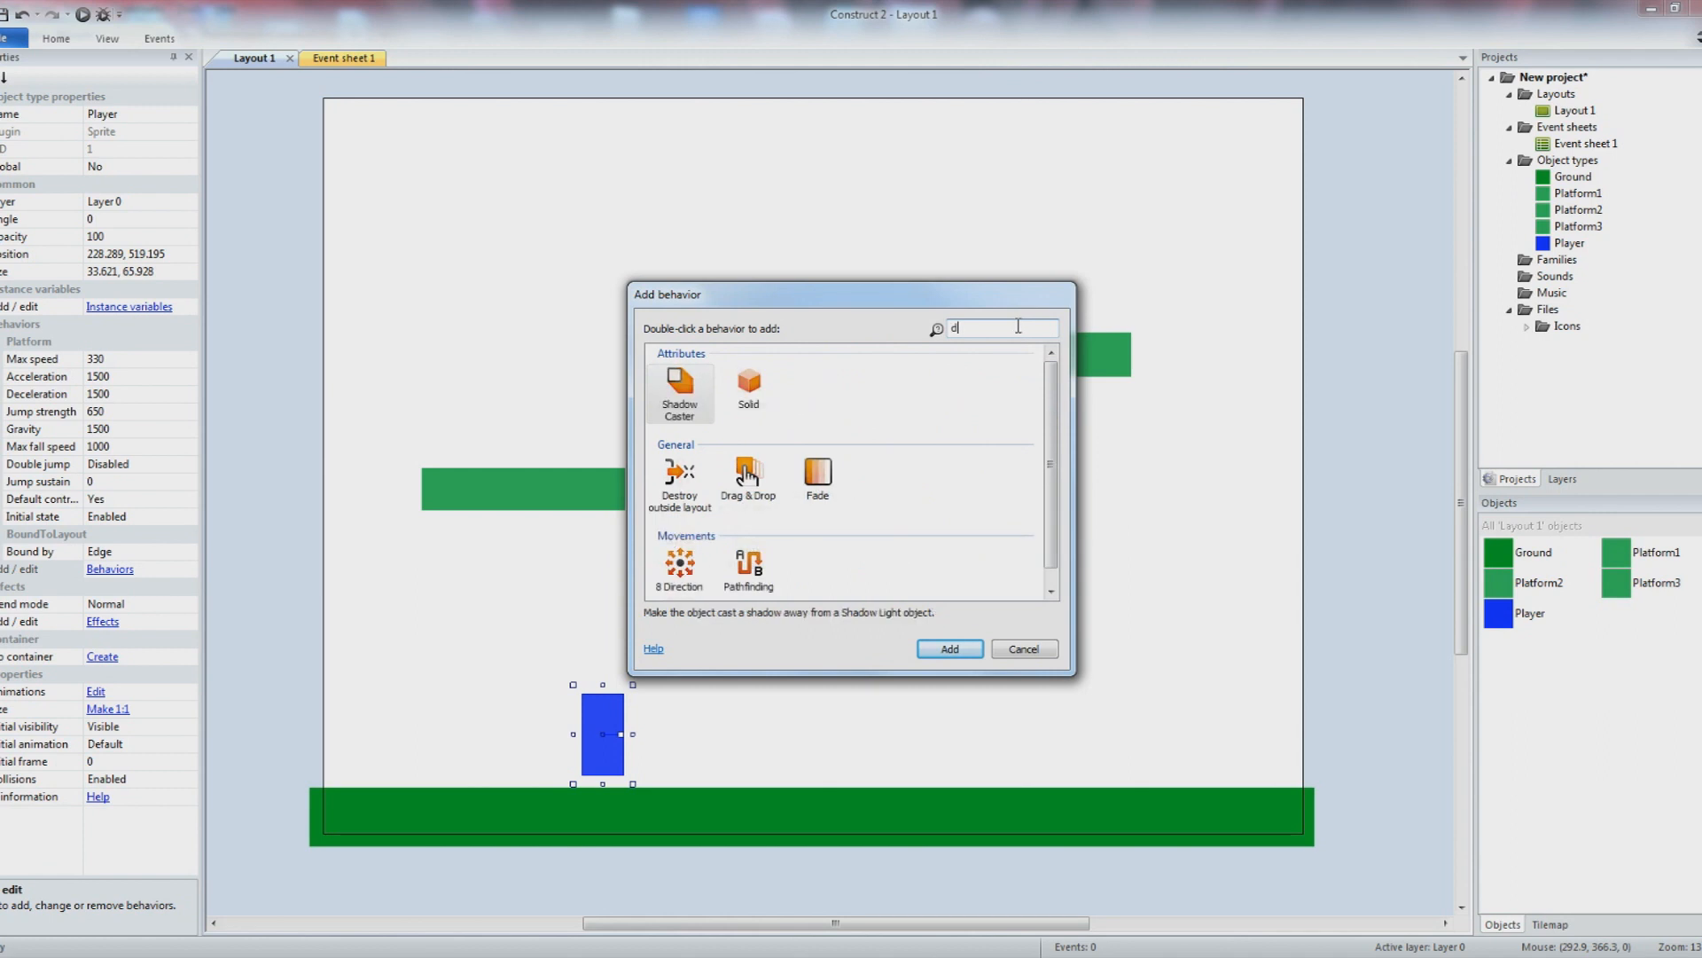
pyautogui.press('BackSpace')
pyautogui.press('BackSpace')
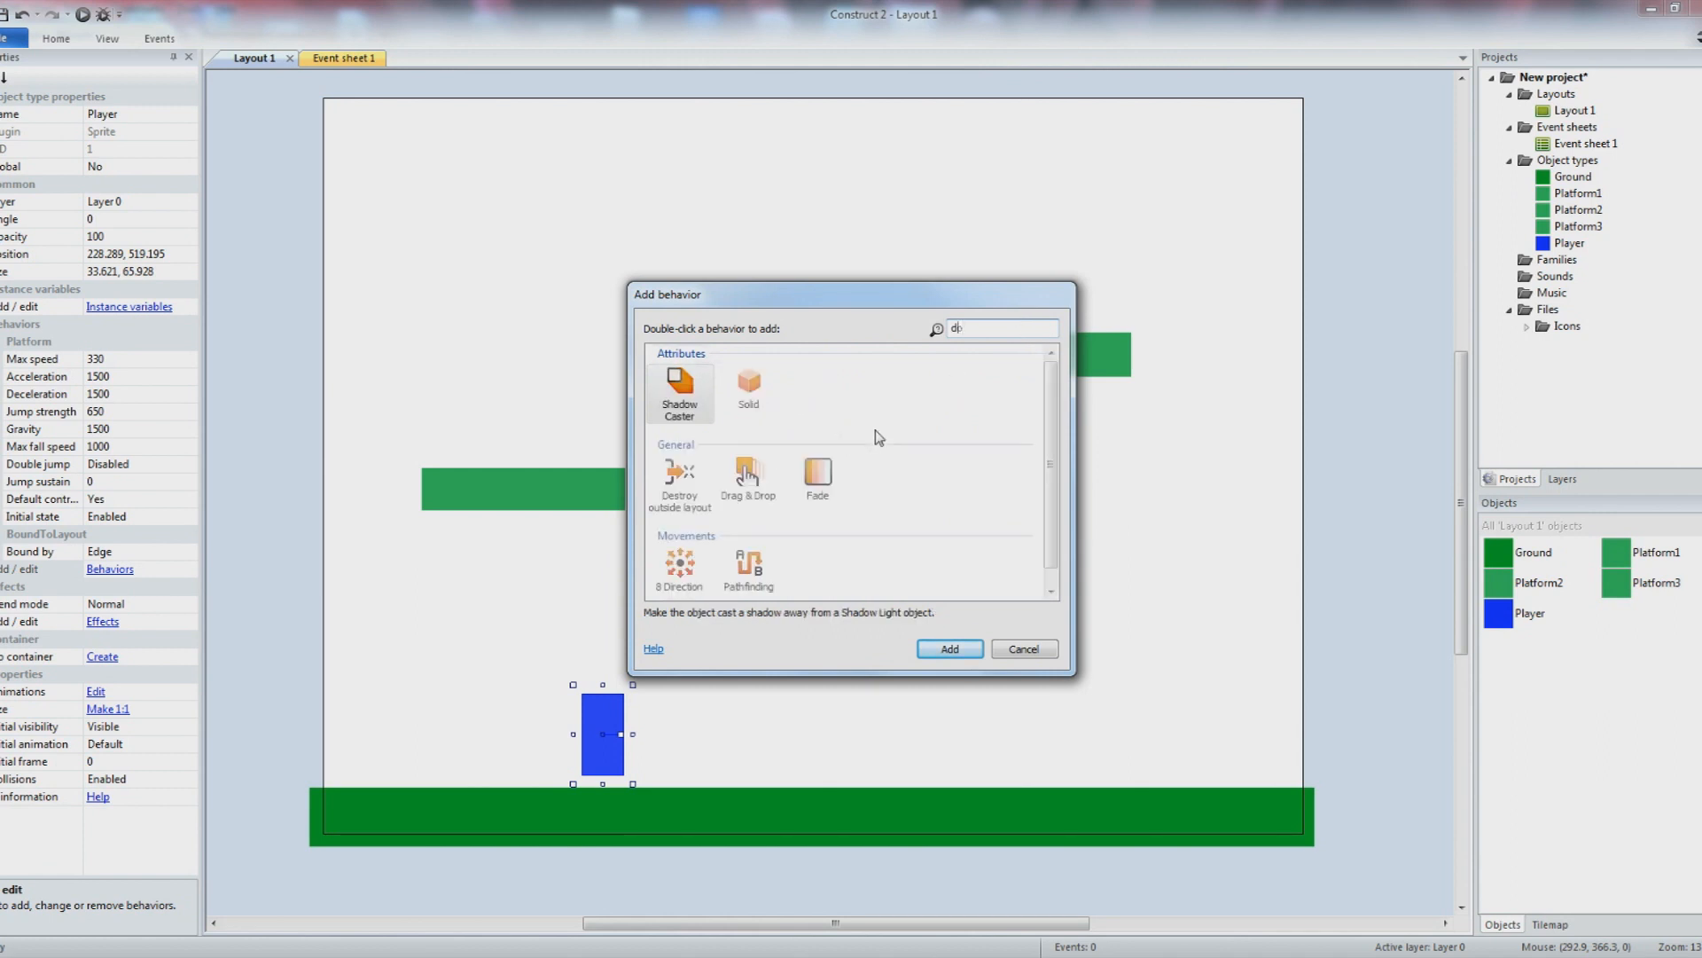
pyautogui.click(1020, 649)
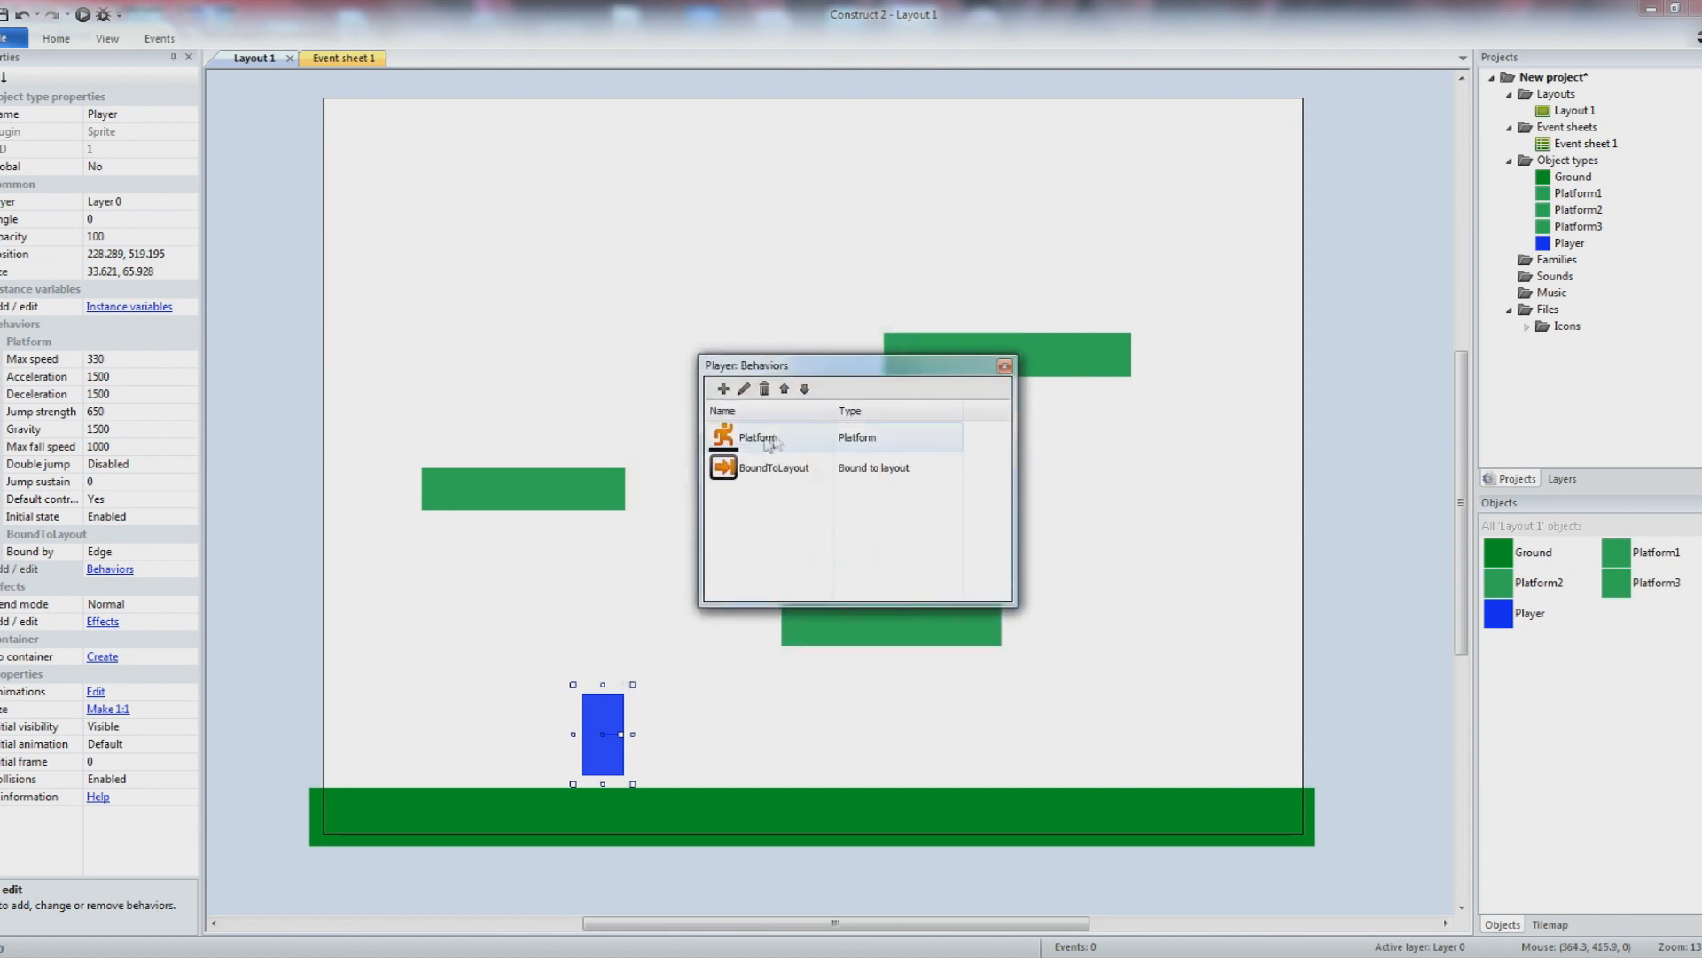
# - Set Double jump to Enabled in the Player sprite's Platform behavior and keep the Player selected
pyautogui.click(1005, 367)
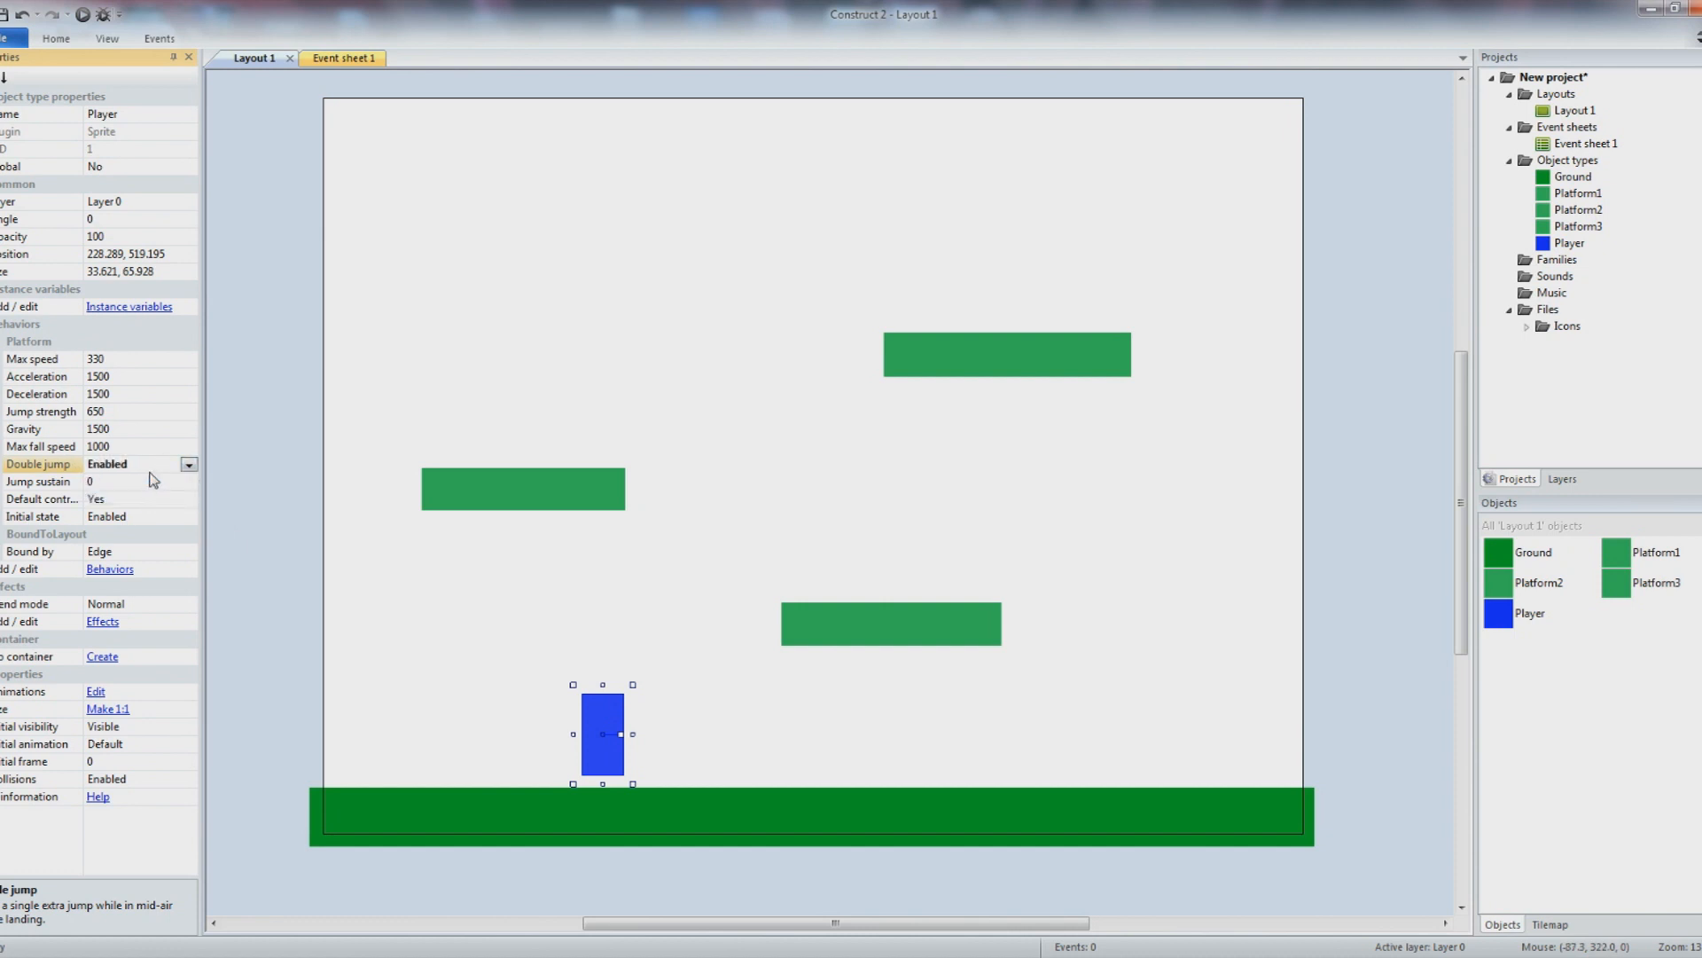
pyautogui.click(478, 645)
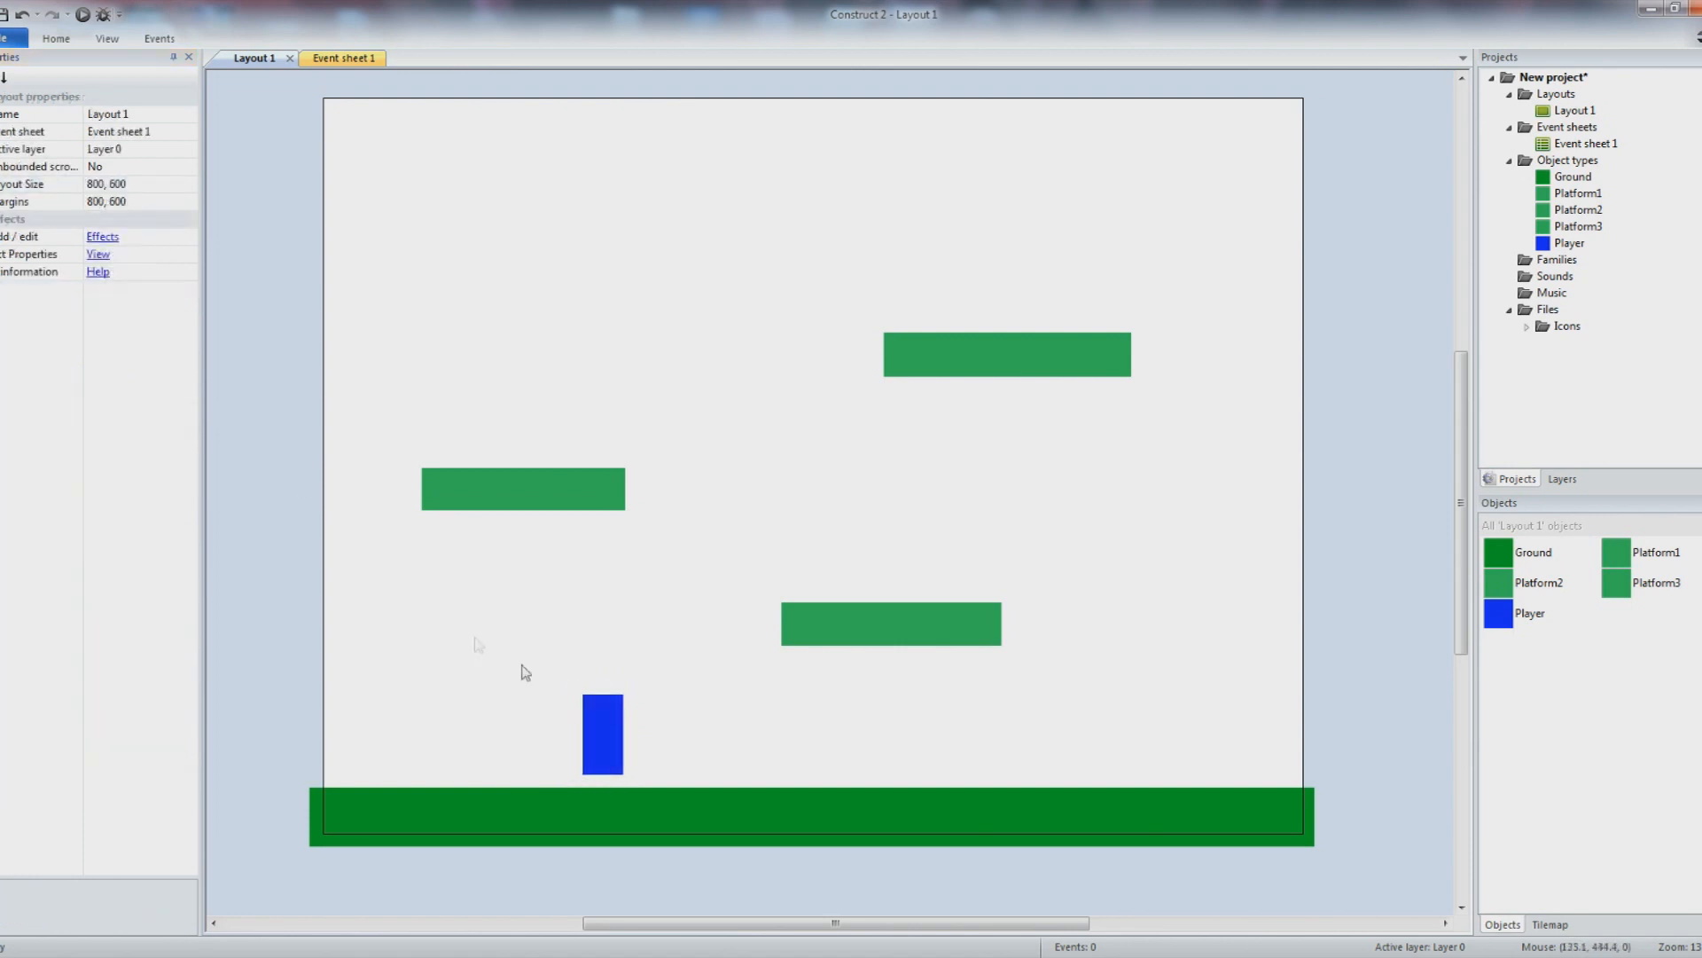
pyautogui.click(585, 716)
# - Run the layout and switch to the browser page showing the game preview
pyautogui.click(84, 15)
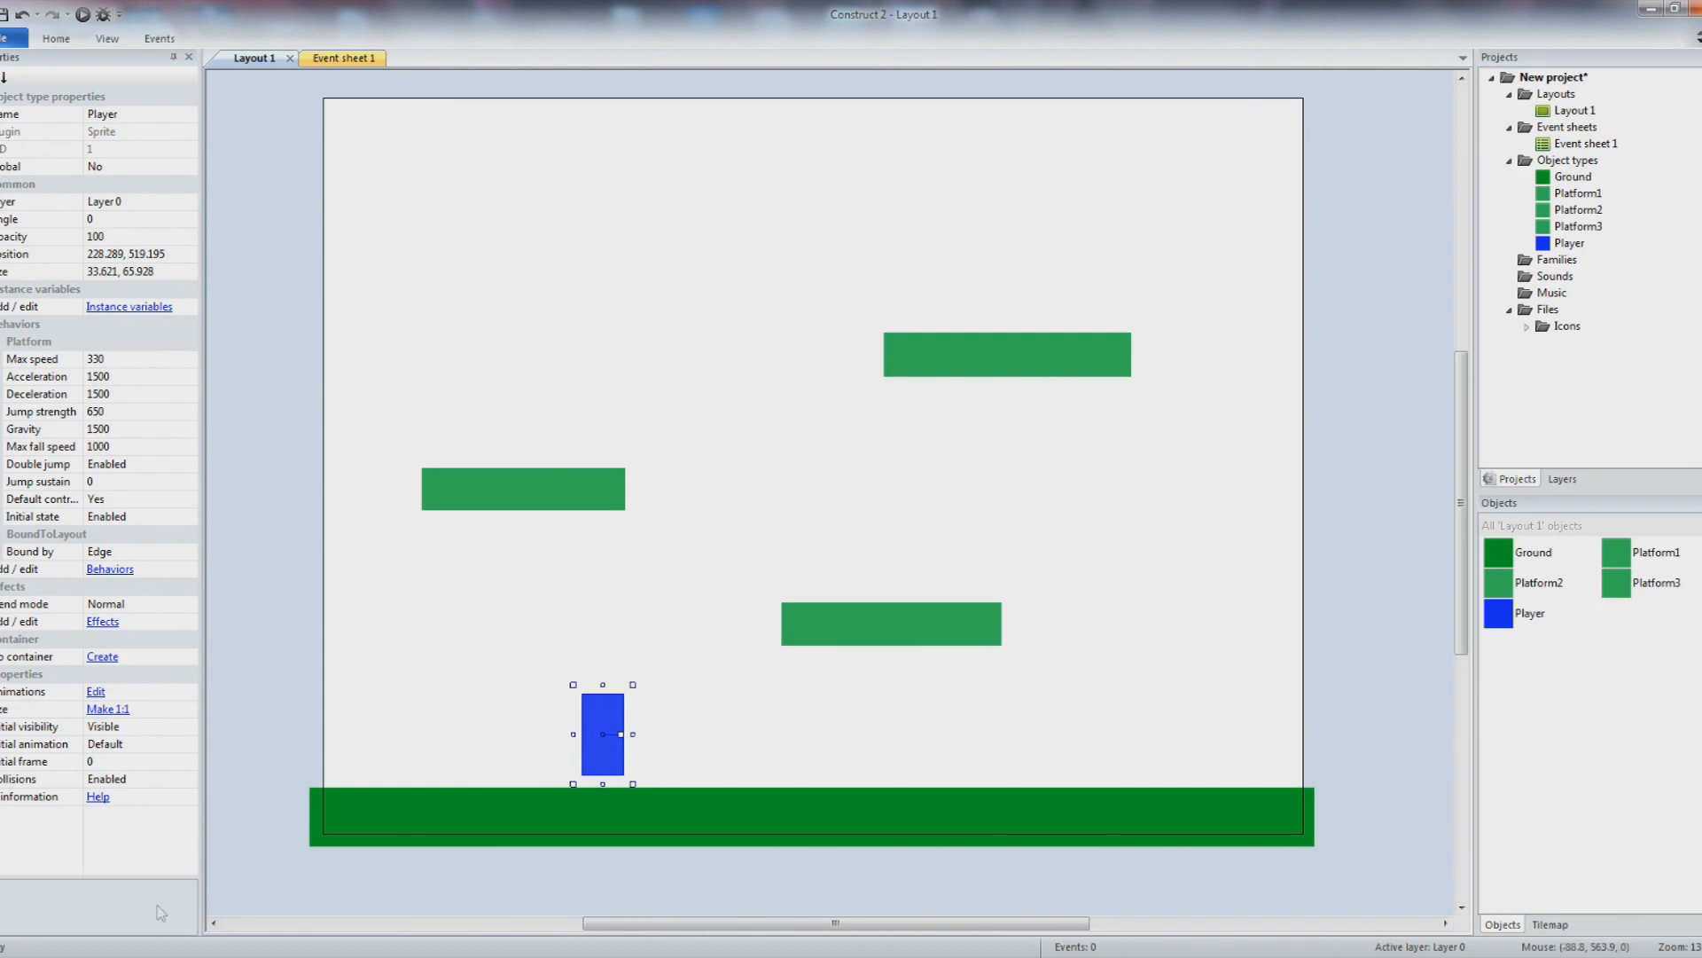
pyautogui.hotkey('alt', 'Tab')
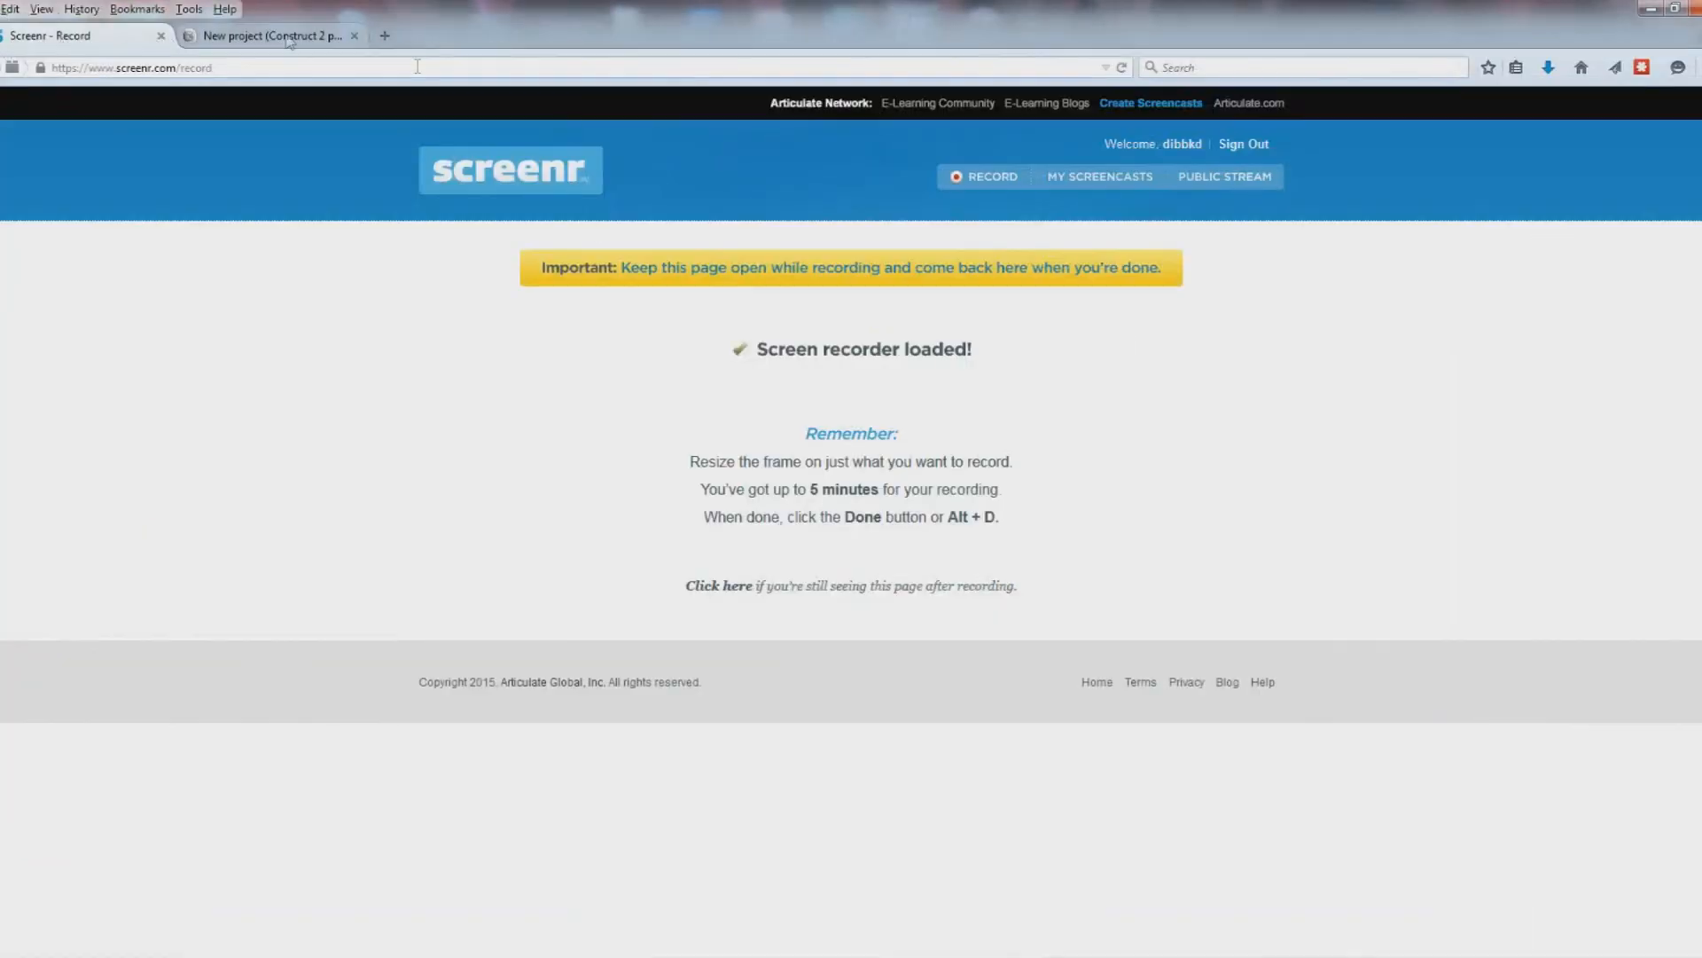
pyautogui.click(264, 35)
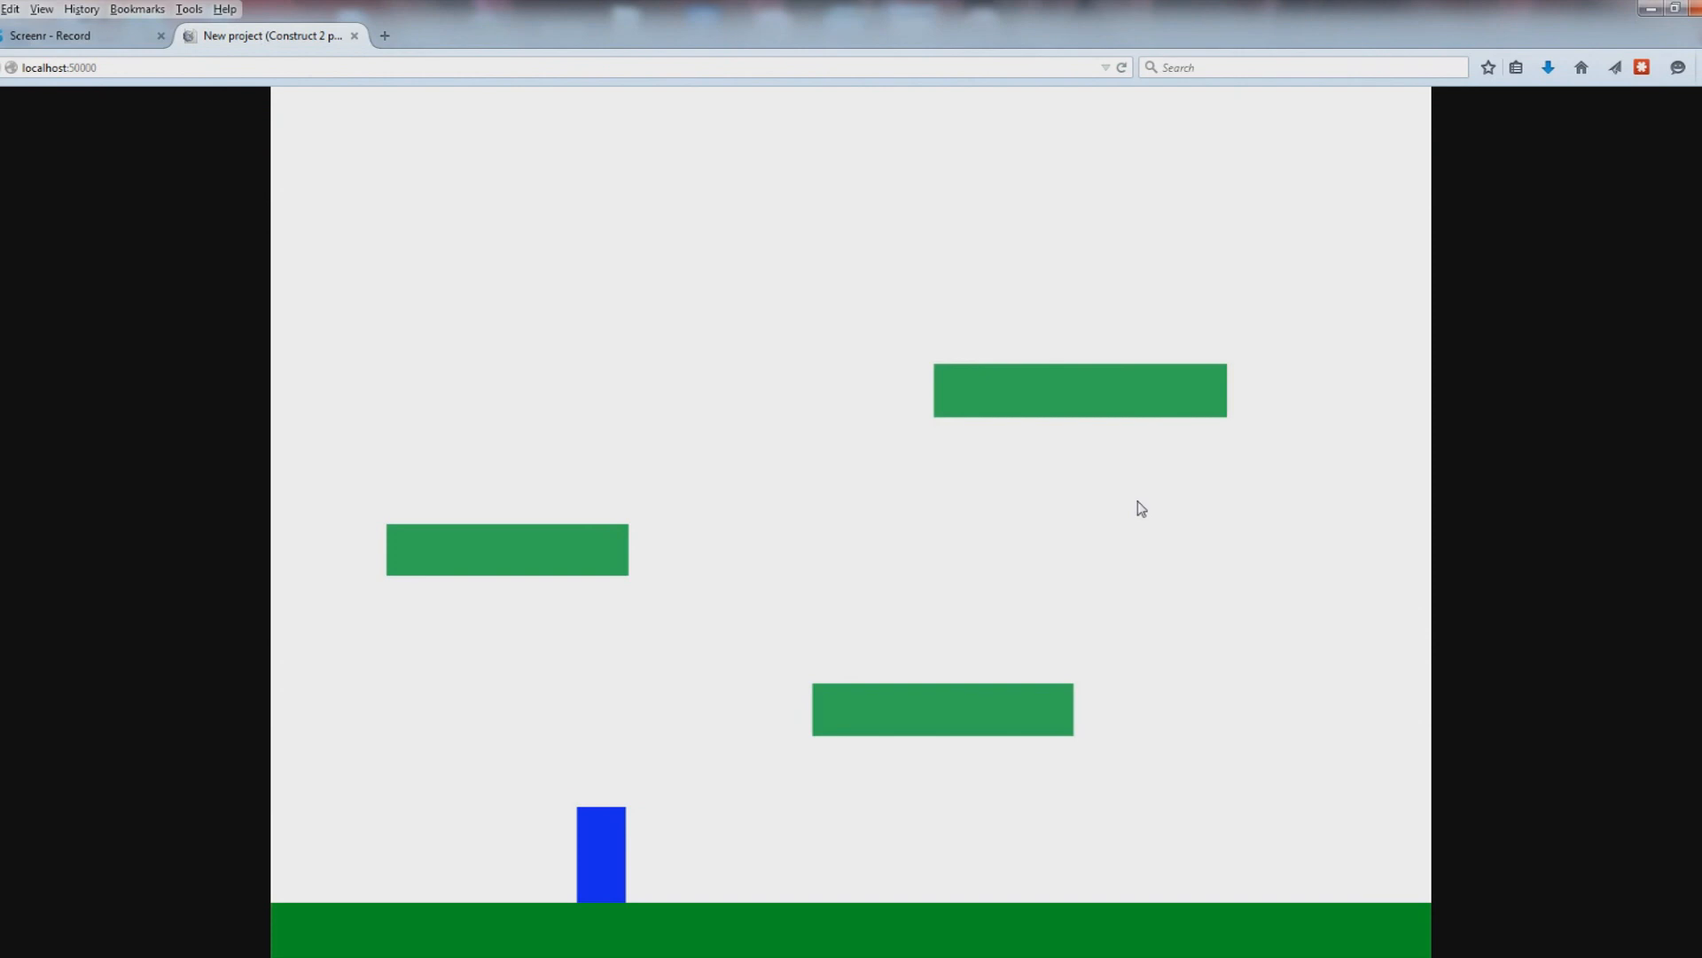
# - Play-test the Player by running both ways and double jumping between the platforms, up to the layout's edges
pyautogui.press('Right')
pyautogui.press('Up')
pyautogui.press('Up')
pyautogui.press('Up')
pyautogui.press('Right')
pyautogui.press('Left')
pyautogui.press('Up')
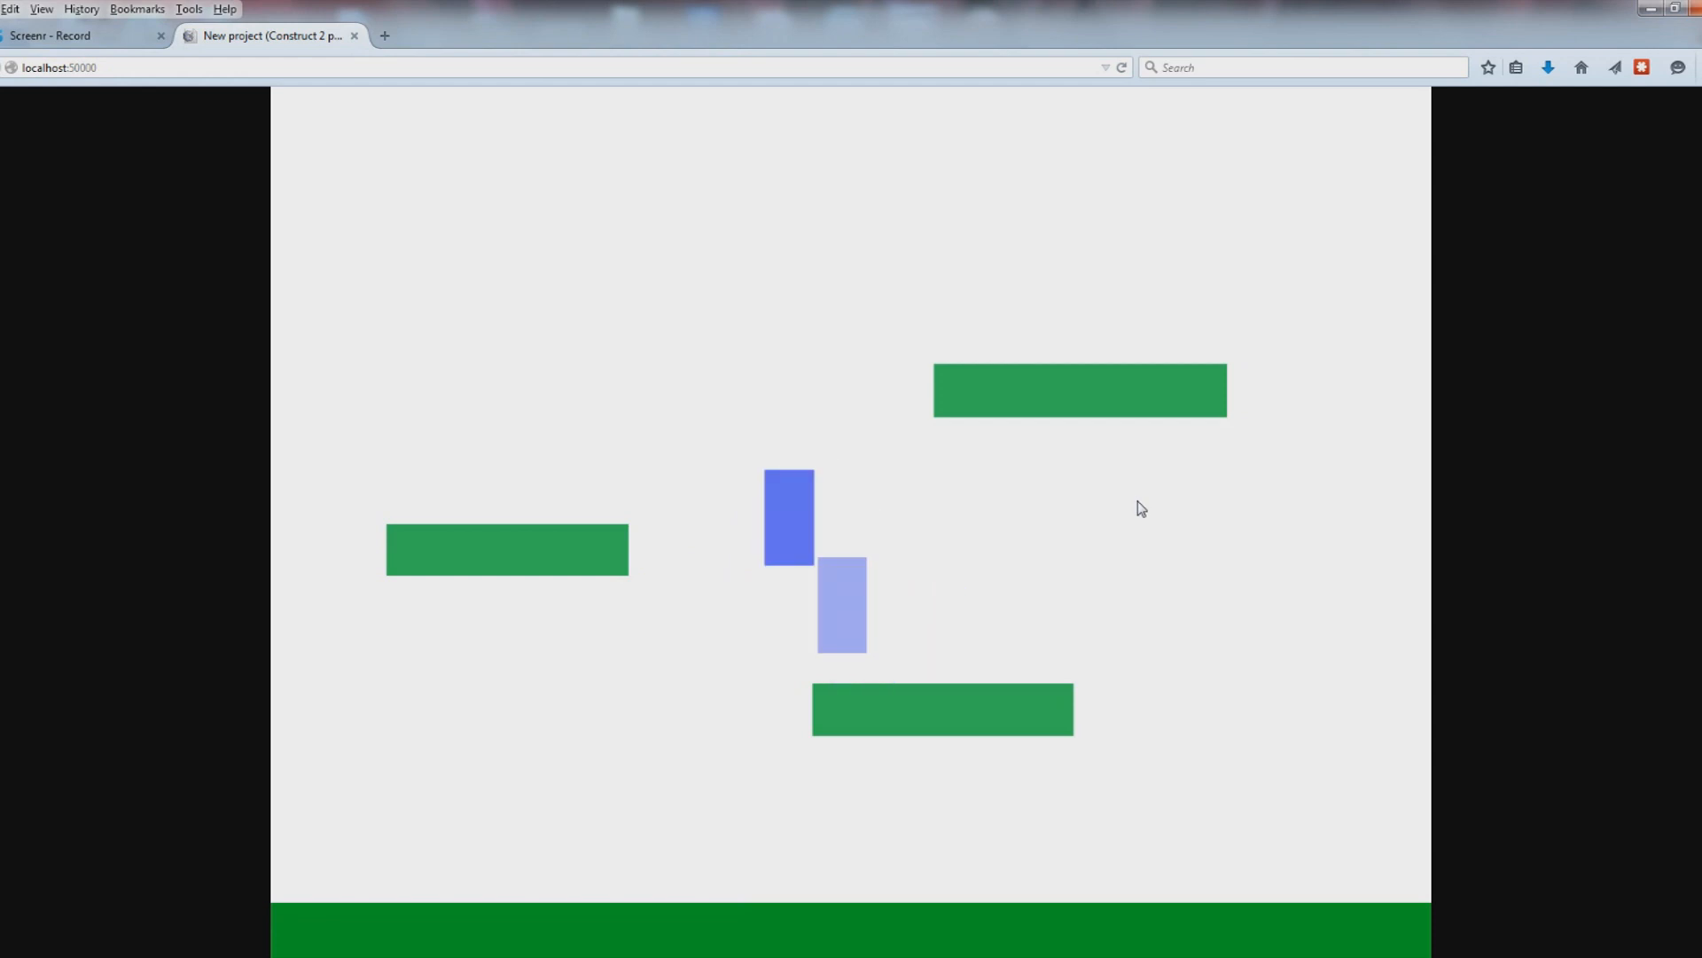
pyautogui.press('Right')
pyautogui.press('Up')
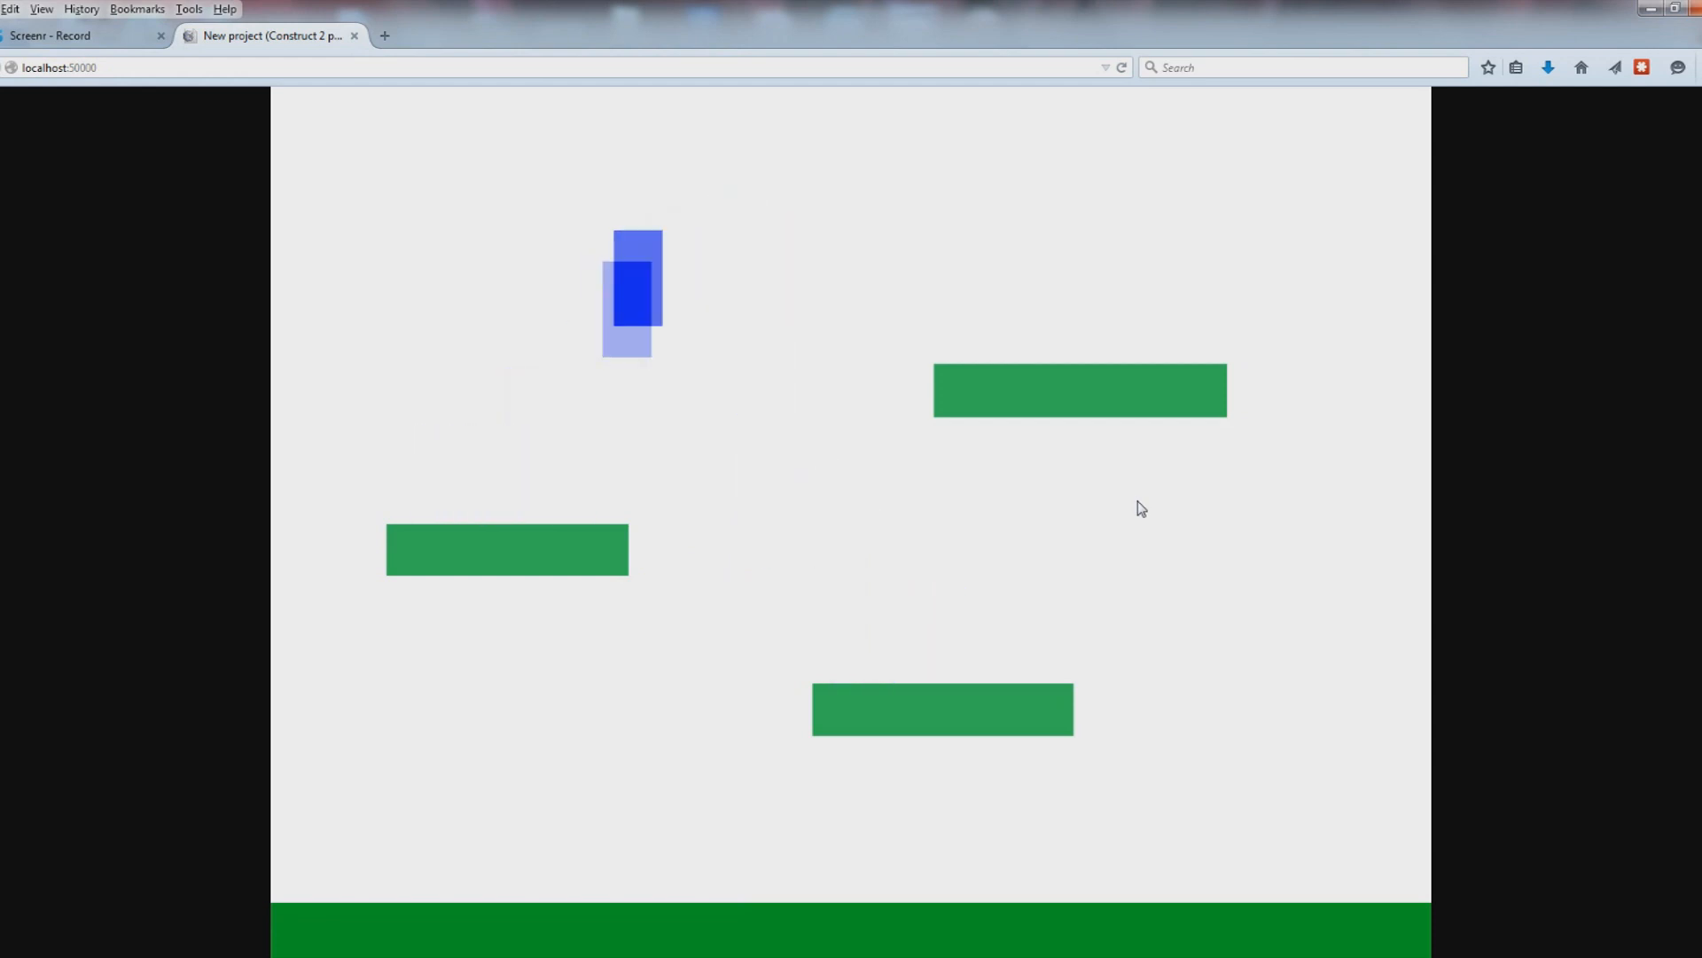
pyautogui.press('Up')
pyautogui.press('Left')
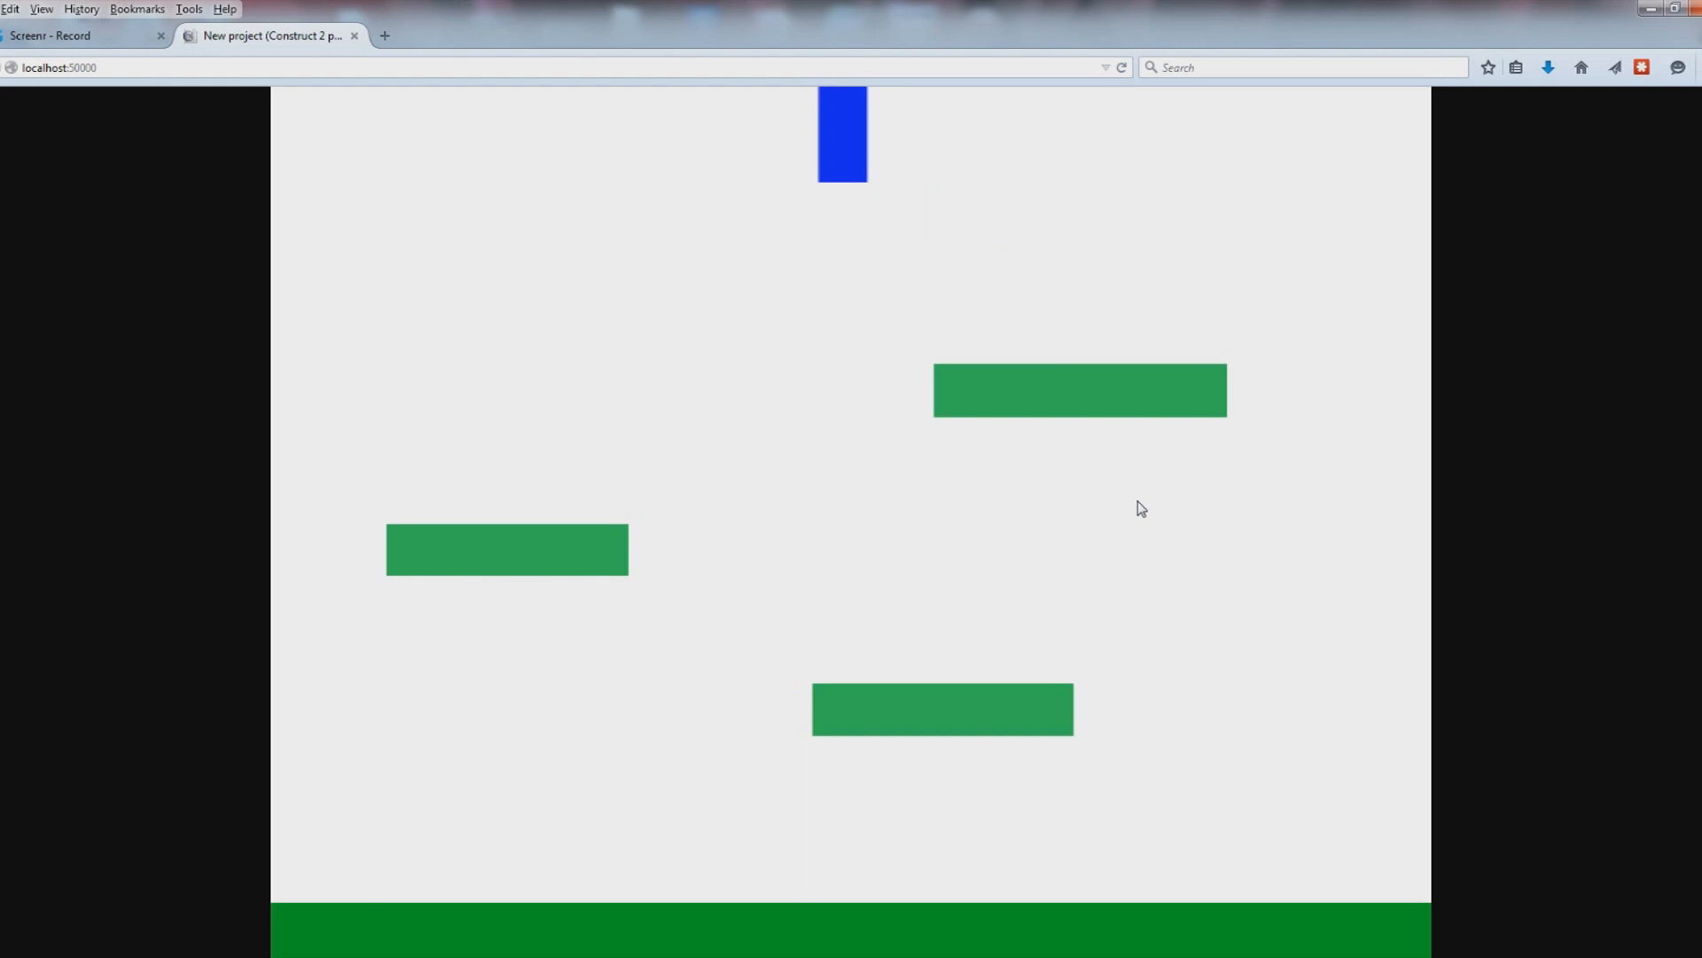
pyautogui.press('Up')
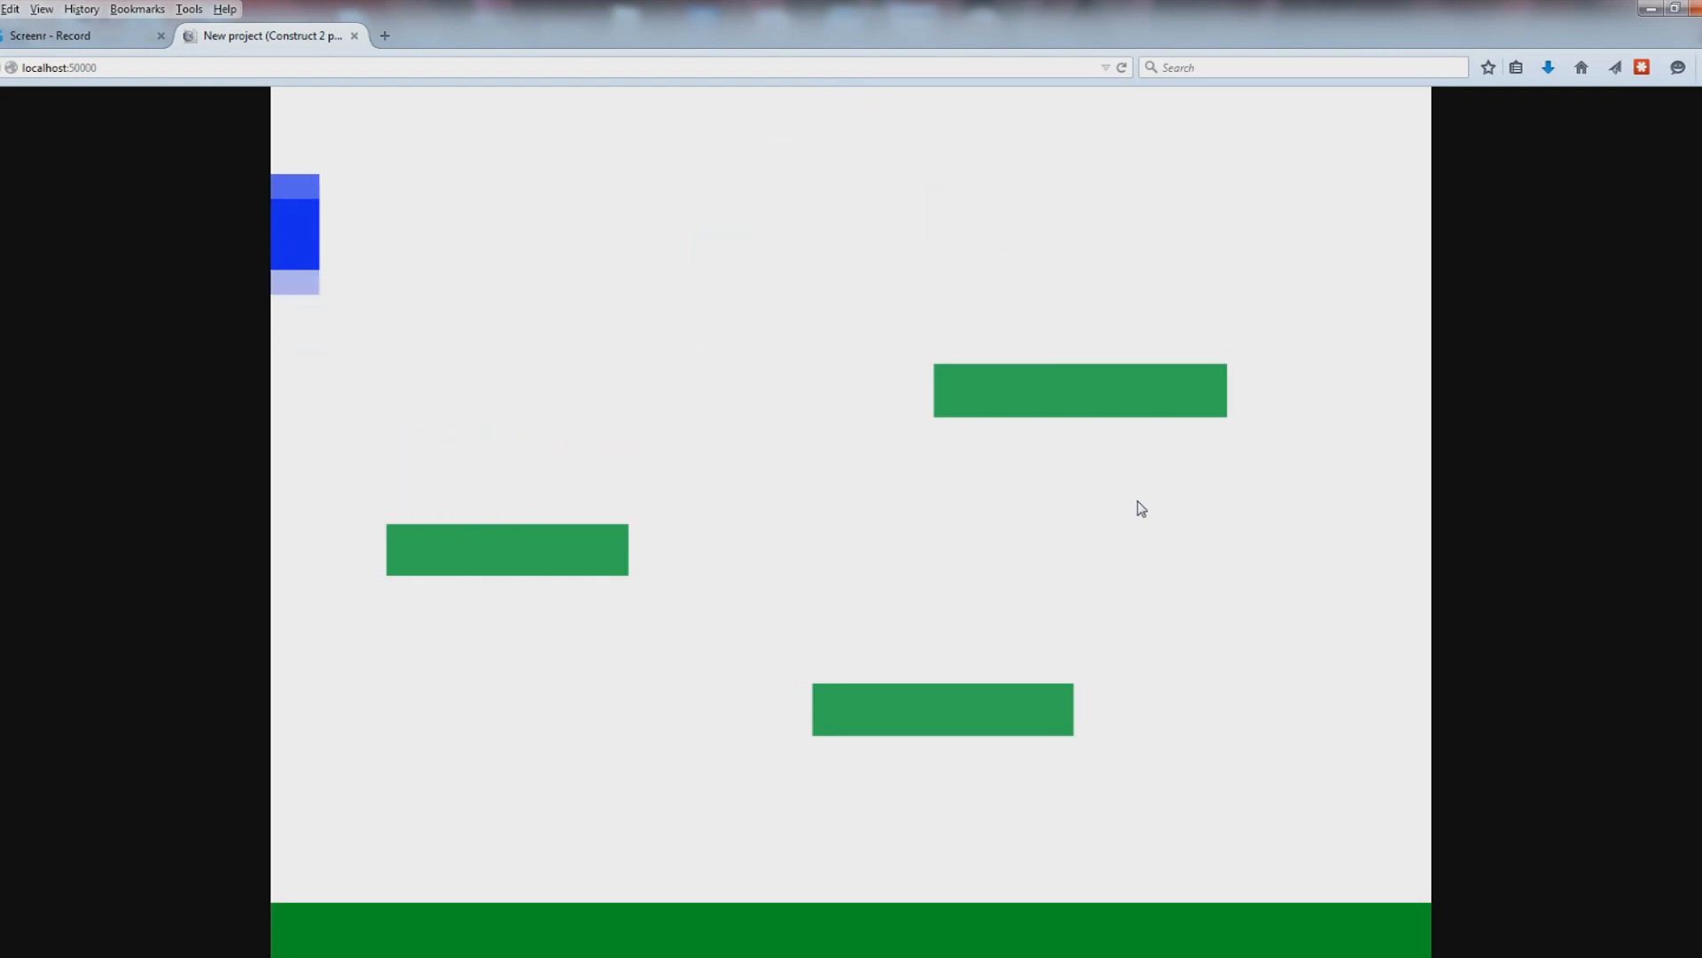
pyautogui.press('Right')
pyautogui.press('Up')
pyautogui.press('Left')
pyautogui.press('Right')
pyautogui.press('Up')
pyautogui.press('Left')
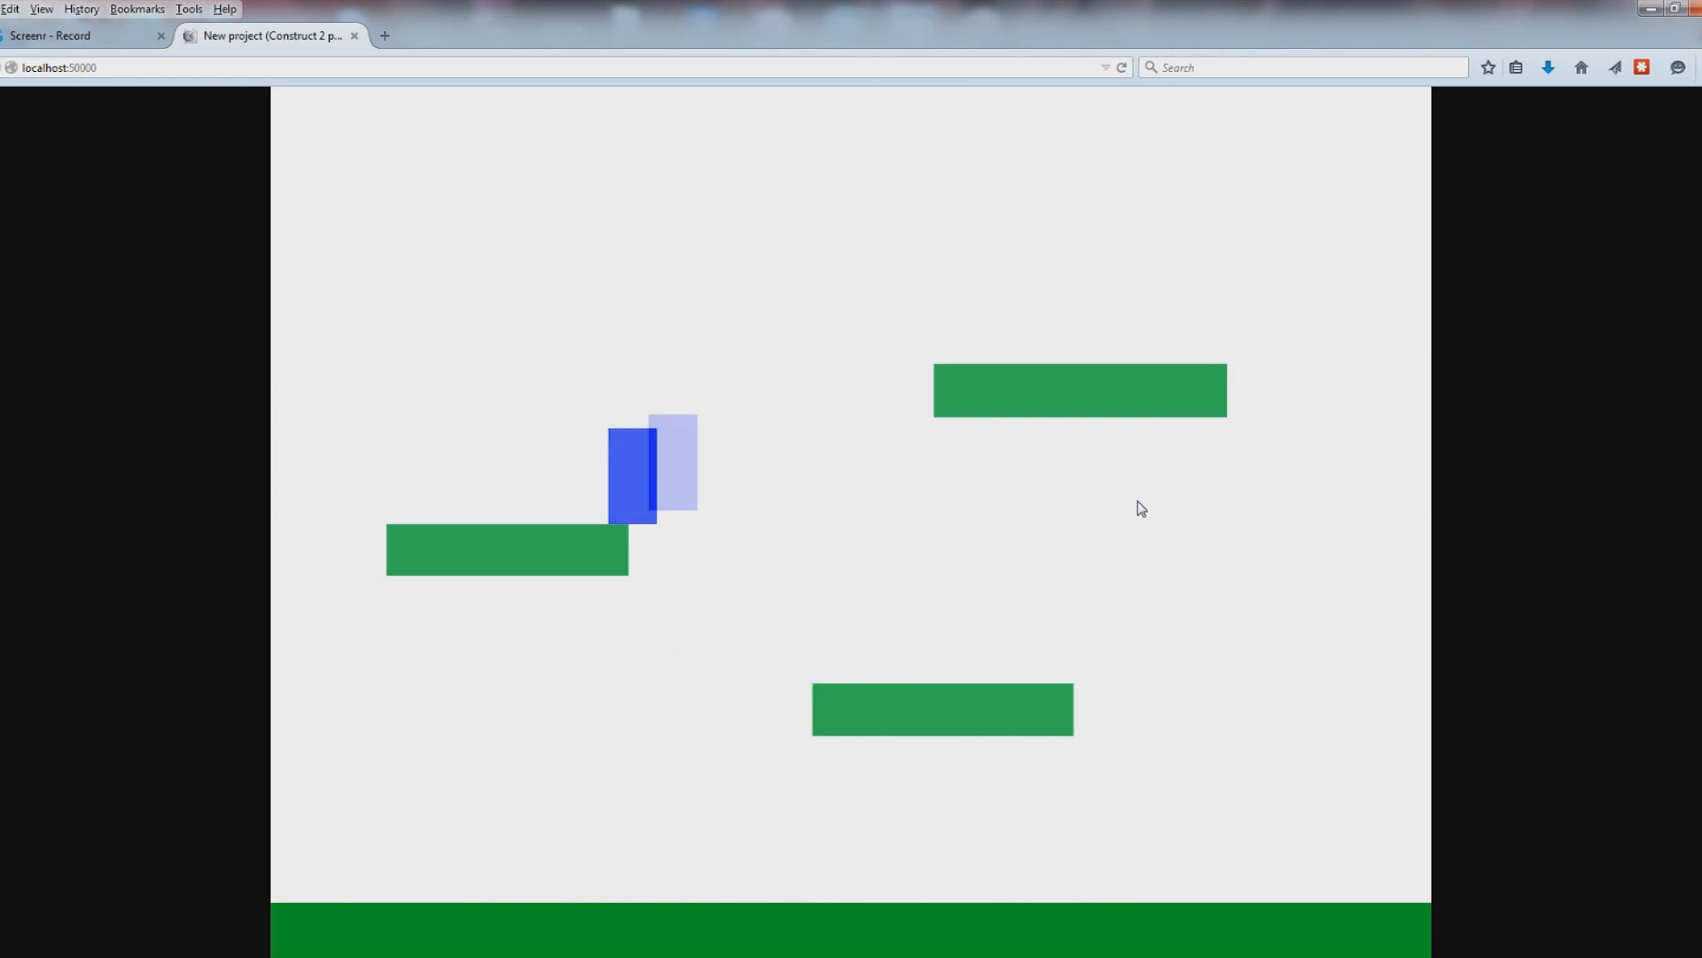
pyautogui.press('Right')
pyautogui.press('Up')
pyautogui.press('Left')
pyautogui.press('Up')
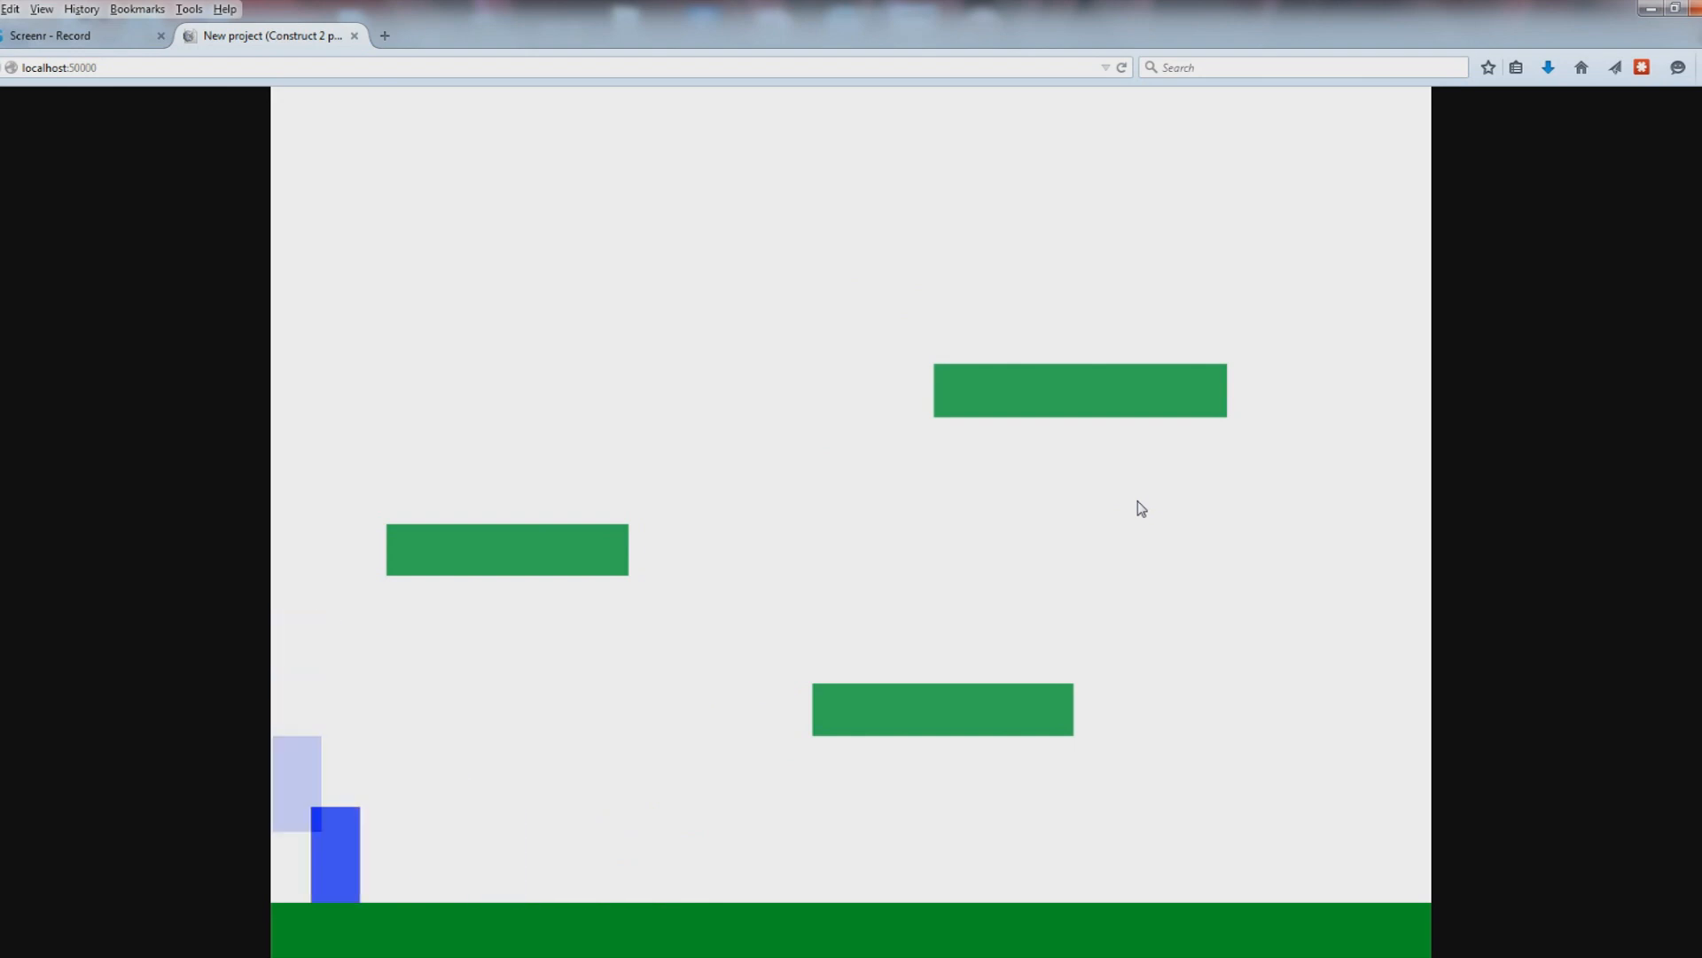
pyautogui.press('Right')
pyautogui.press('Left')
pyautogui.press('Left')
pyautogui.press('Up')
pyautogui.press('Right')
pyautogui.press('Left')
pyautogui.press('Up')
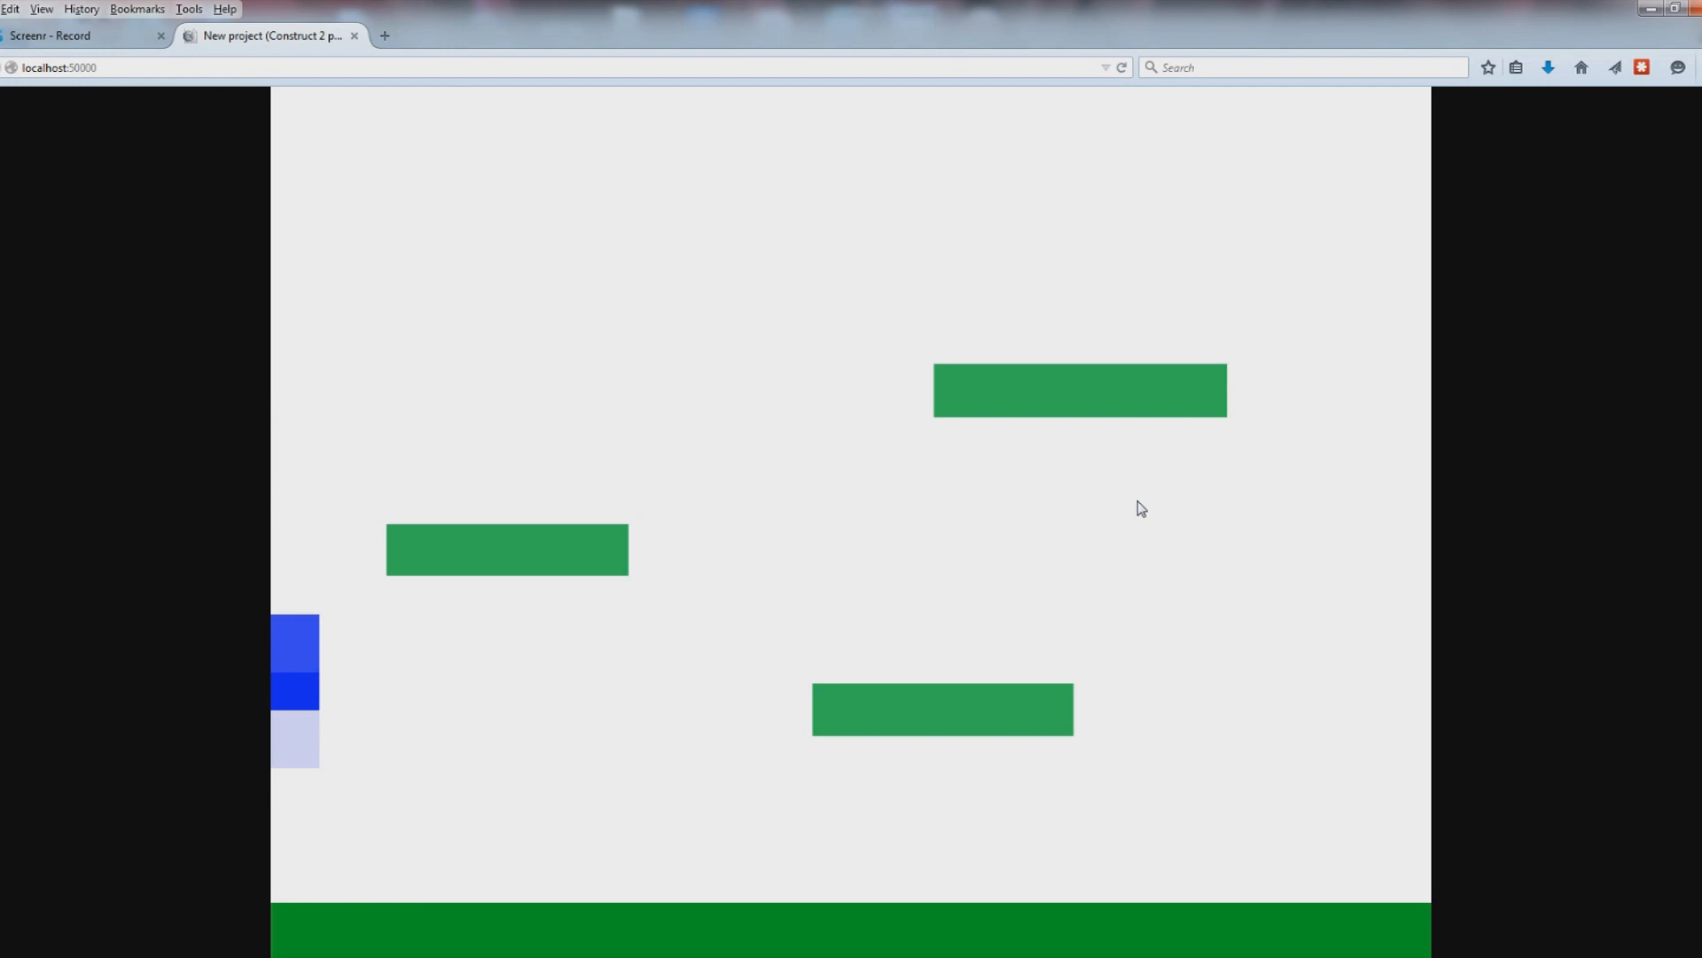
pyautogui.press('Right')
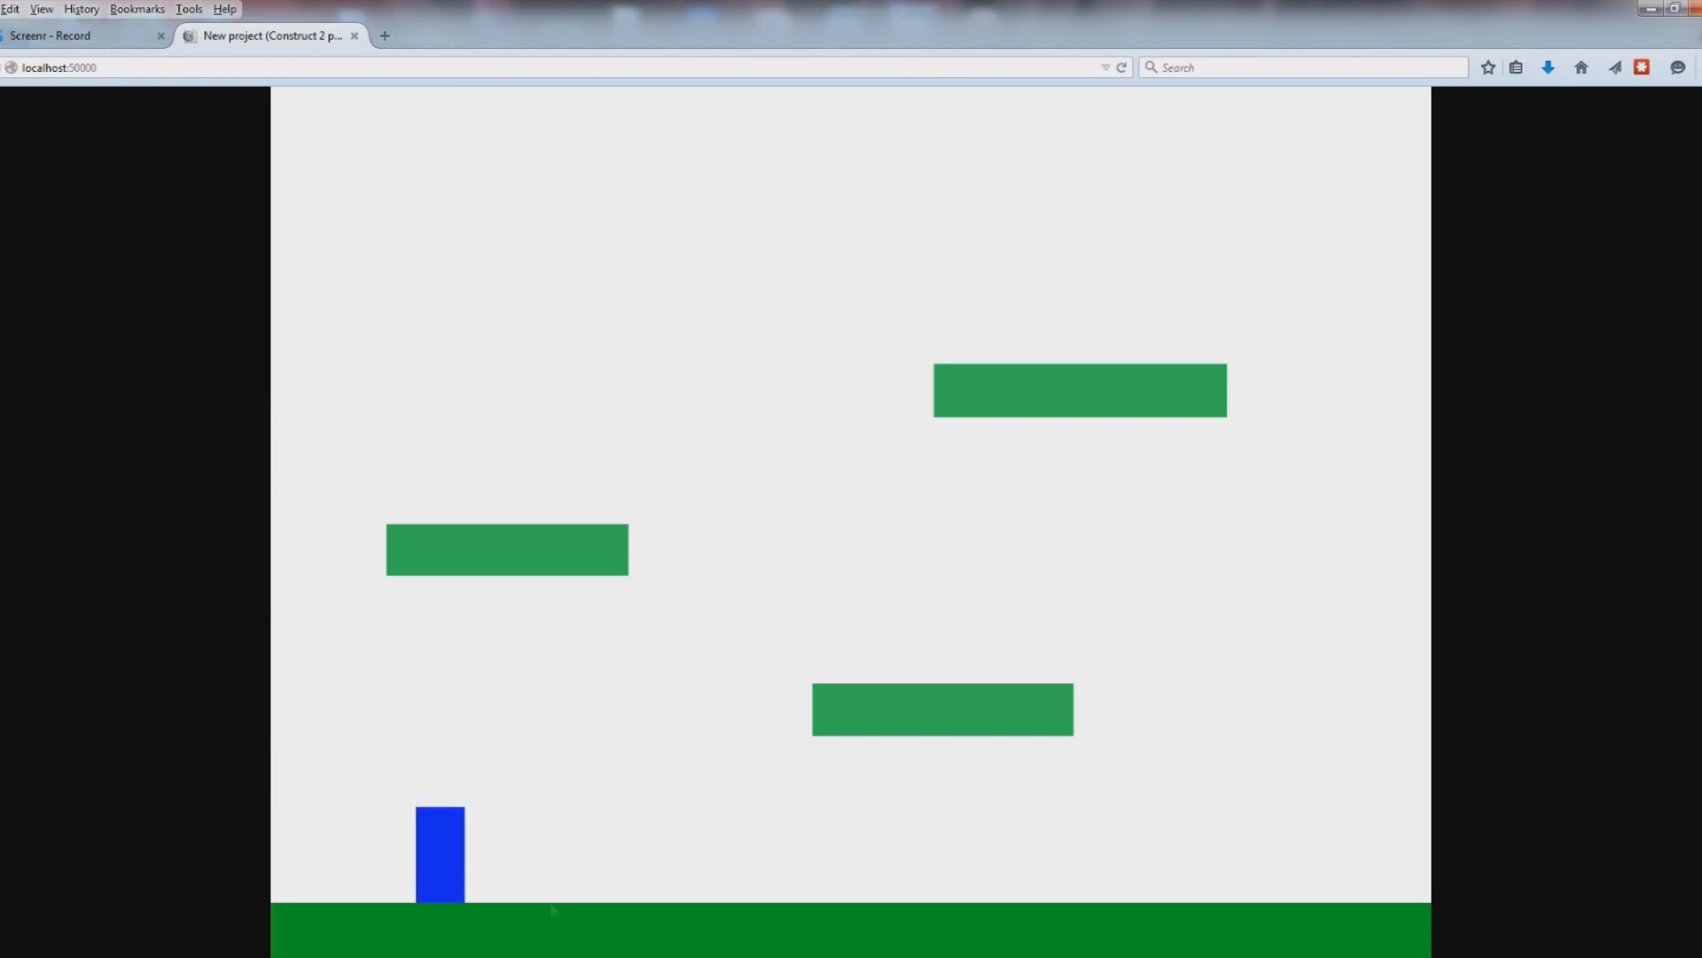
# - Switch back to Construct 2 and delete the BoundToLayout behavior from the Player sprite
pyautogui.hotkey('alt', 'Tab')
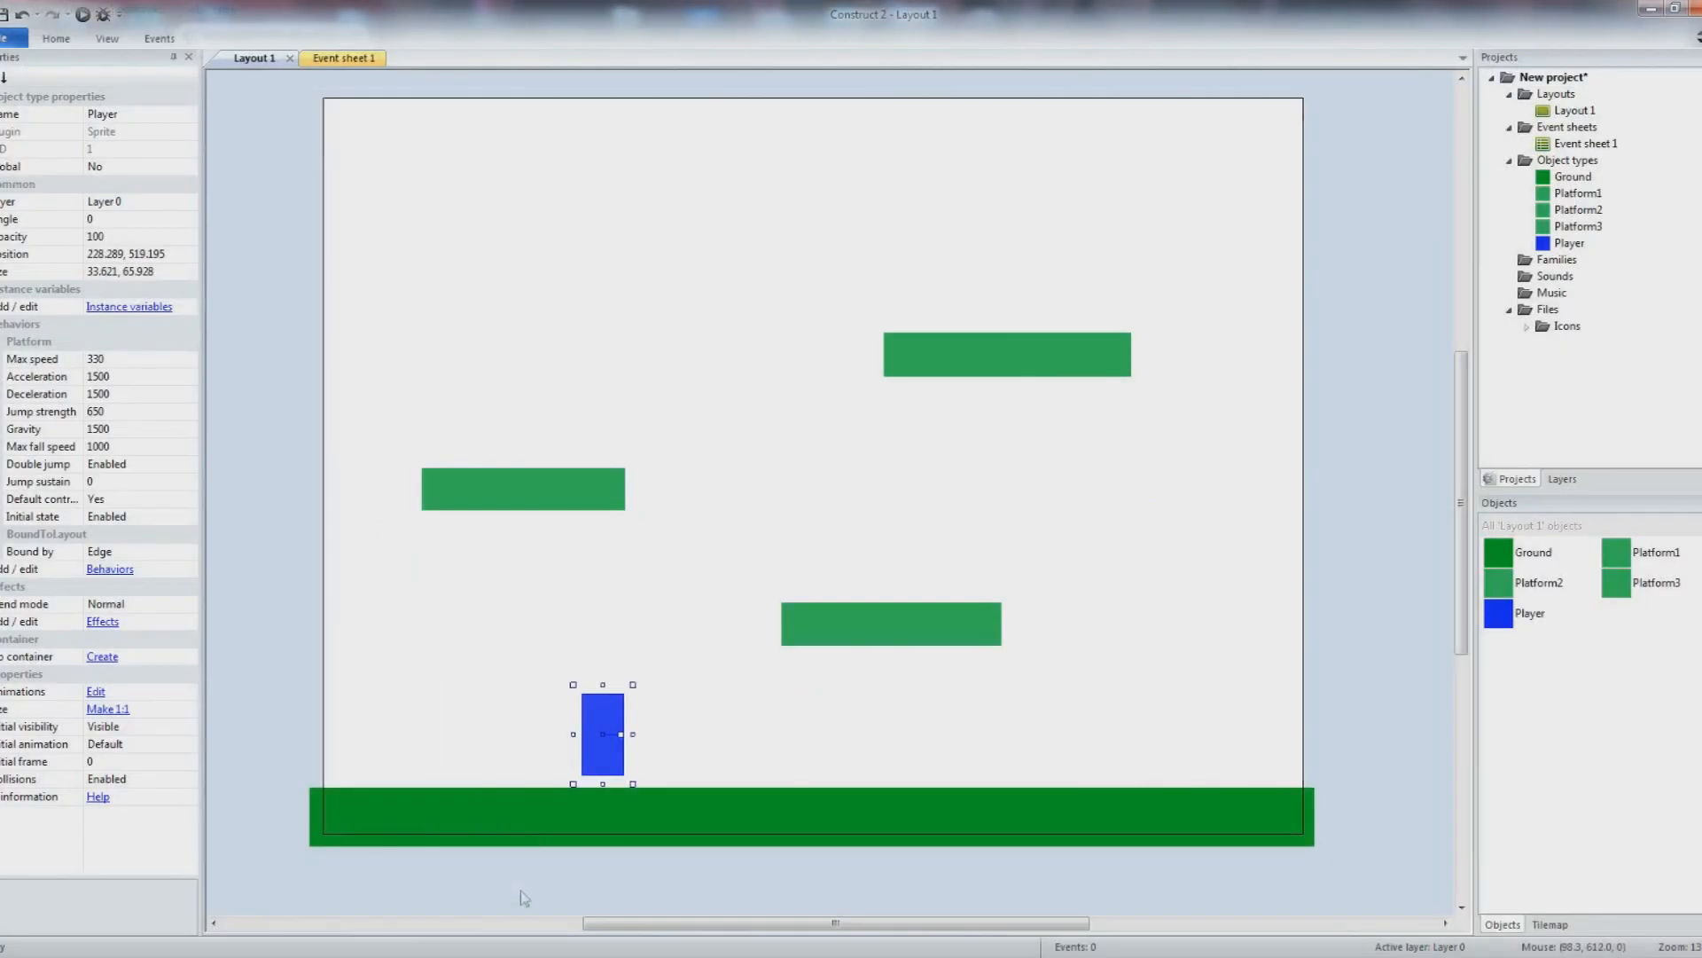
pyautogui.click(110, 569)
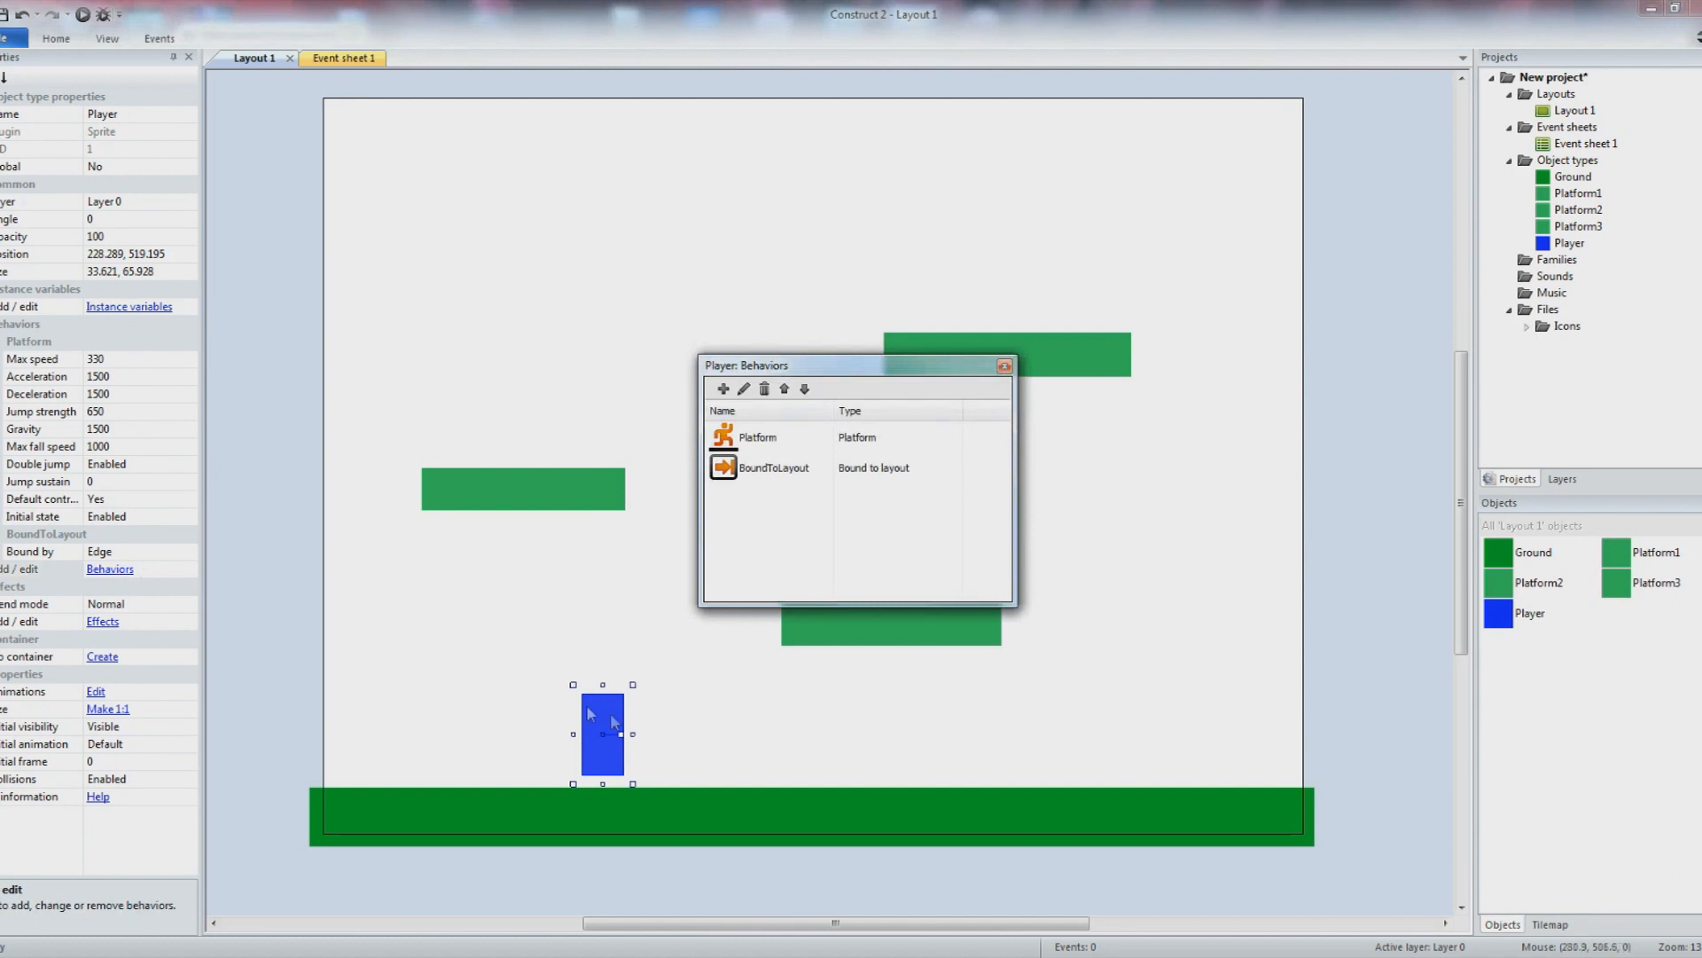
pyautogui.click(775, 471)
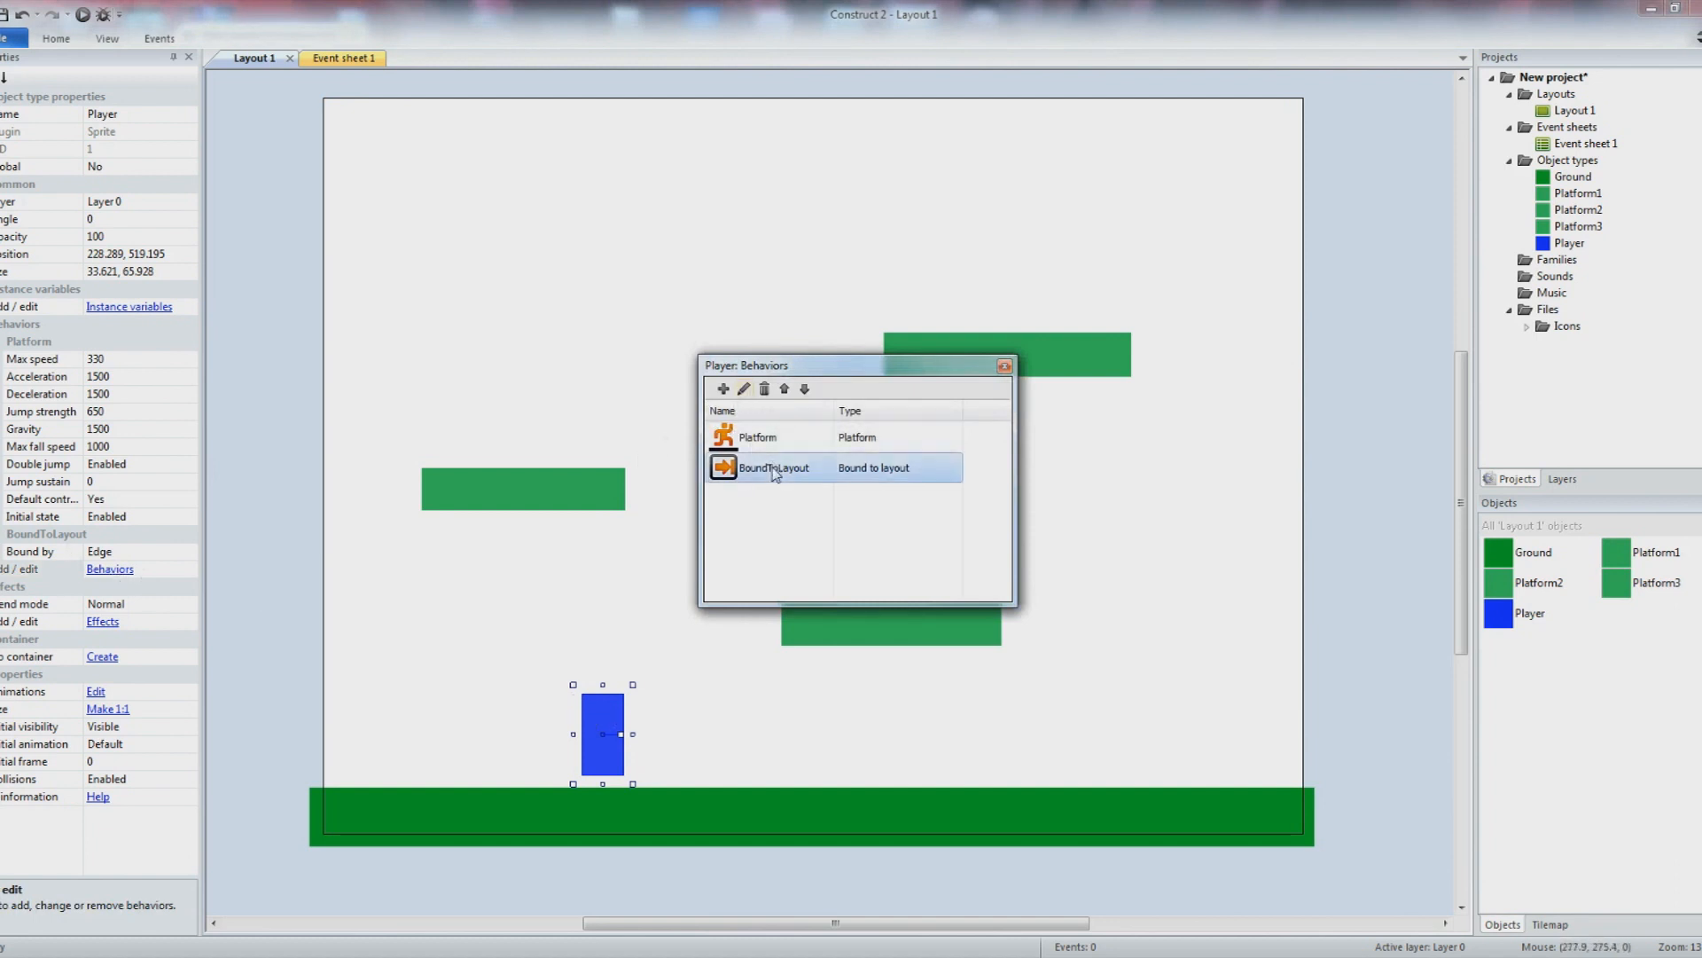
pyautogui.click(764, 389)
pyautogui.click(1026, 530)
# - Add the Wrap behavior to the Player sprite and clear the selection
pyautogui.click(723, 390)
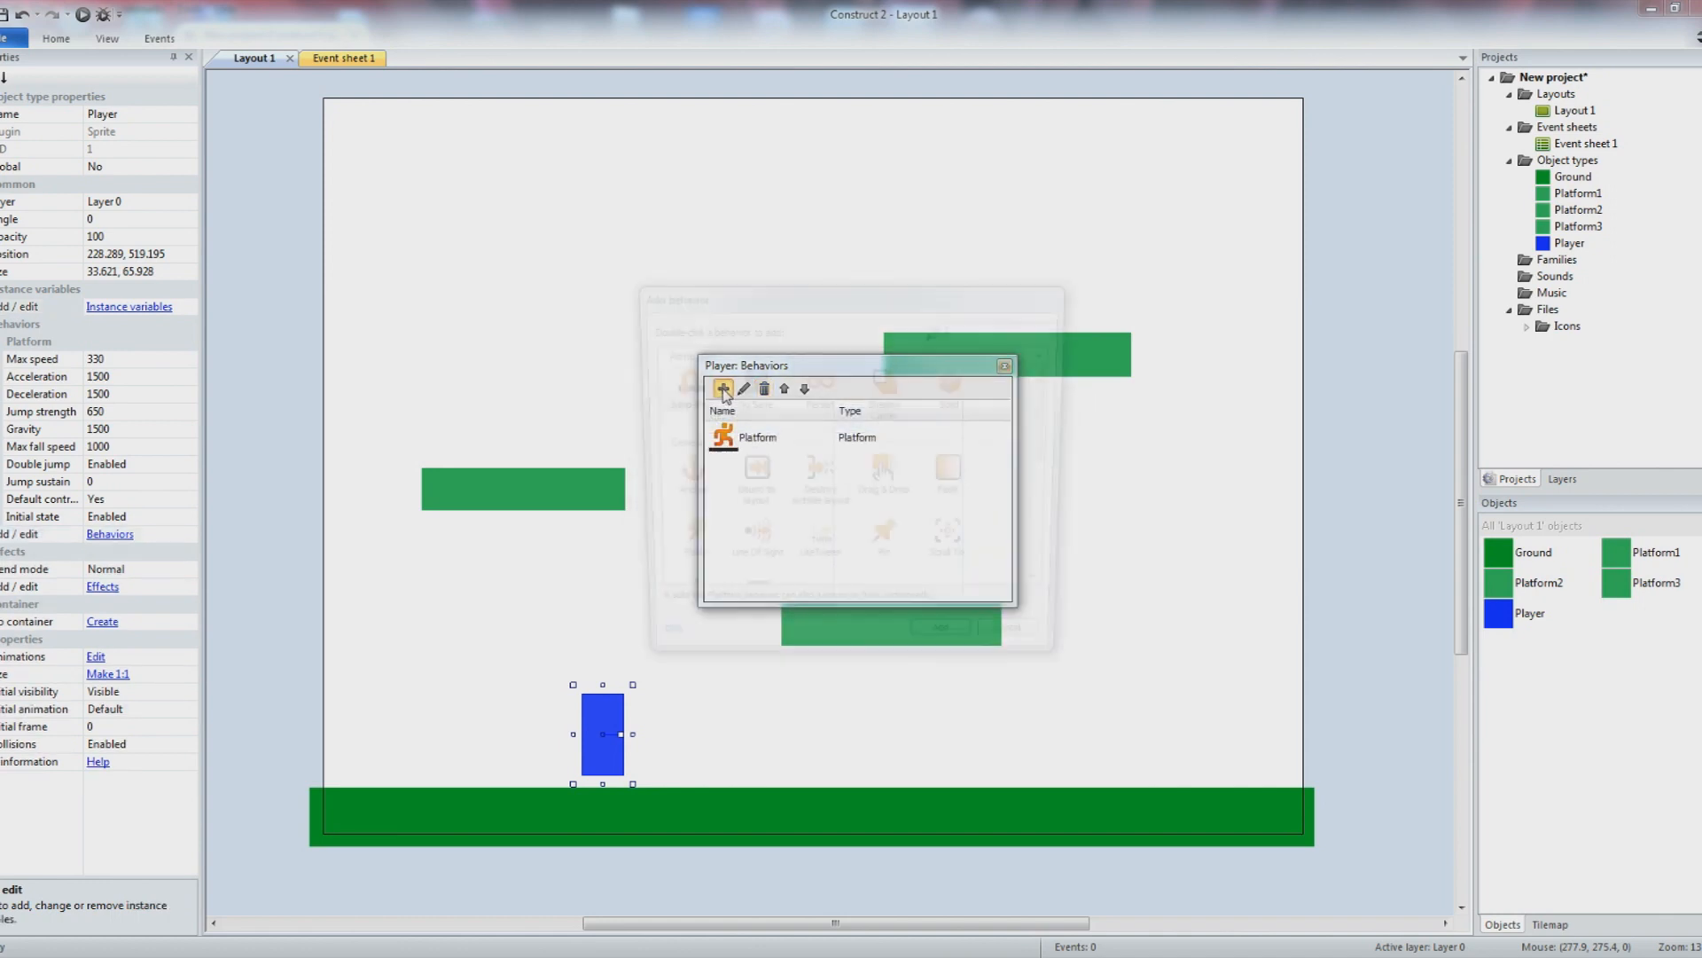
pyautogui.moveTo(1052, 436)
pyautogui.mouseDown()
pyautogui.moveTo(1055, 542)
pyautogui.moveTo(1056, 464)
pyautogui.mouseUp()
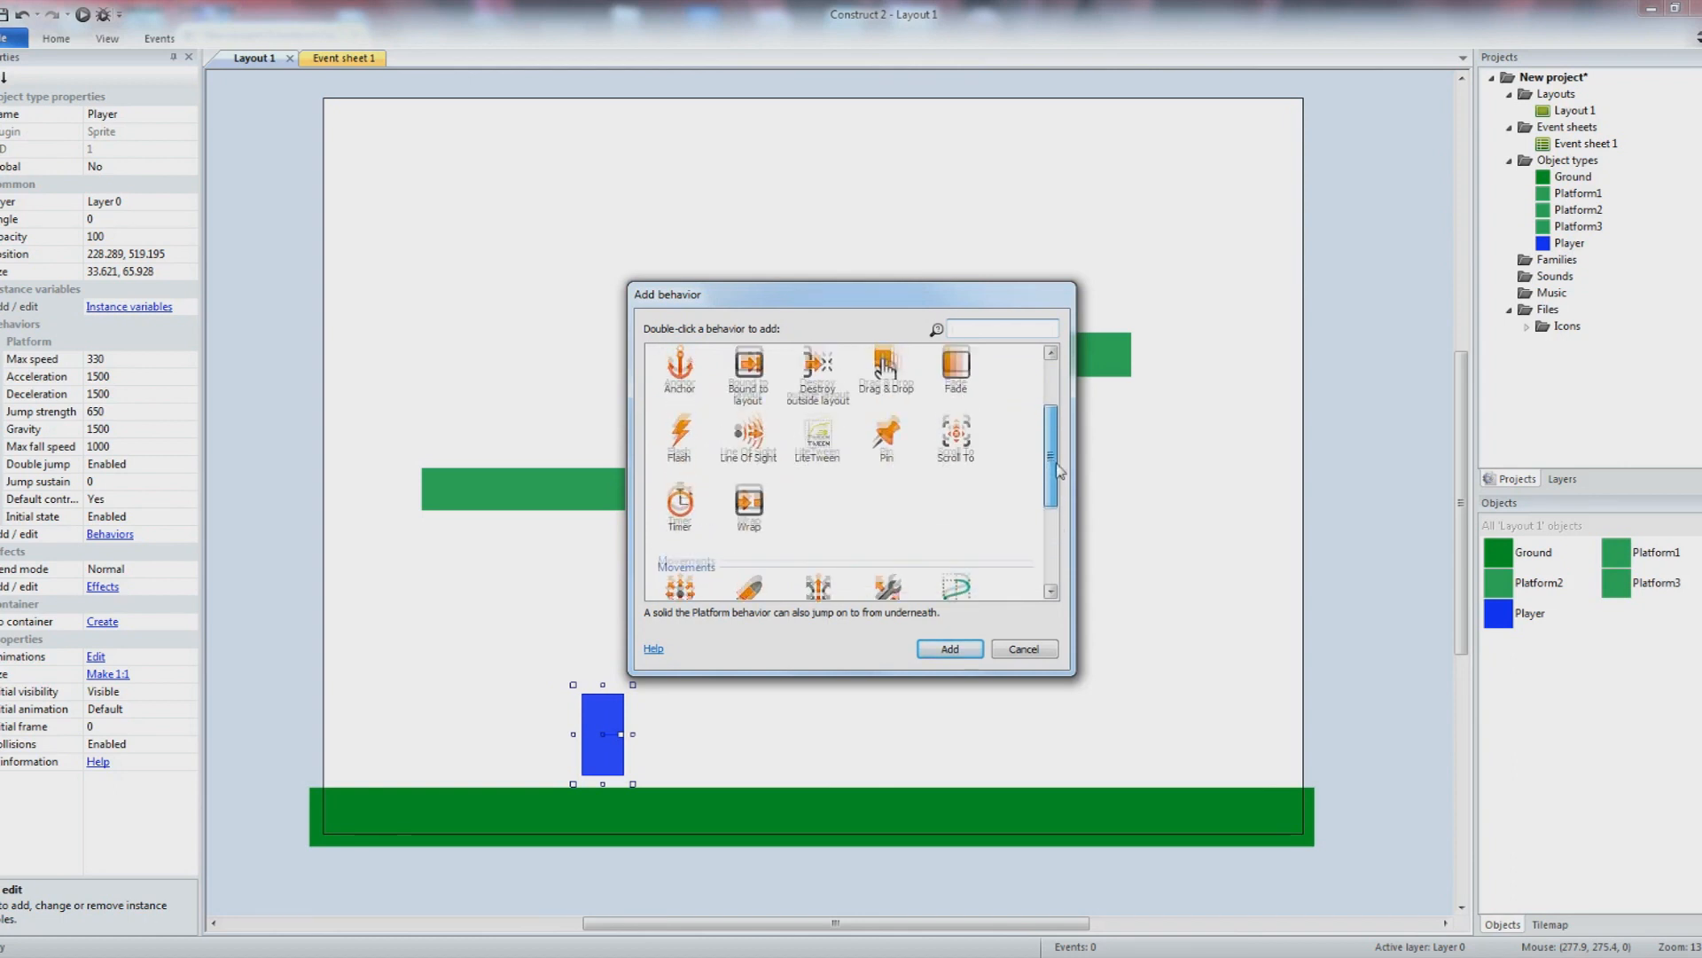
pyautogui.click(950, 652)
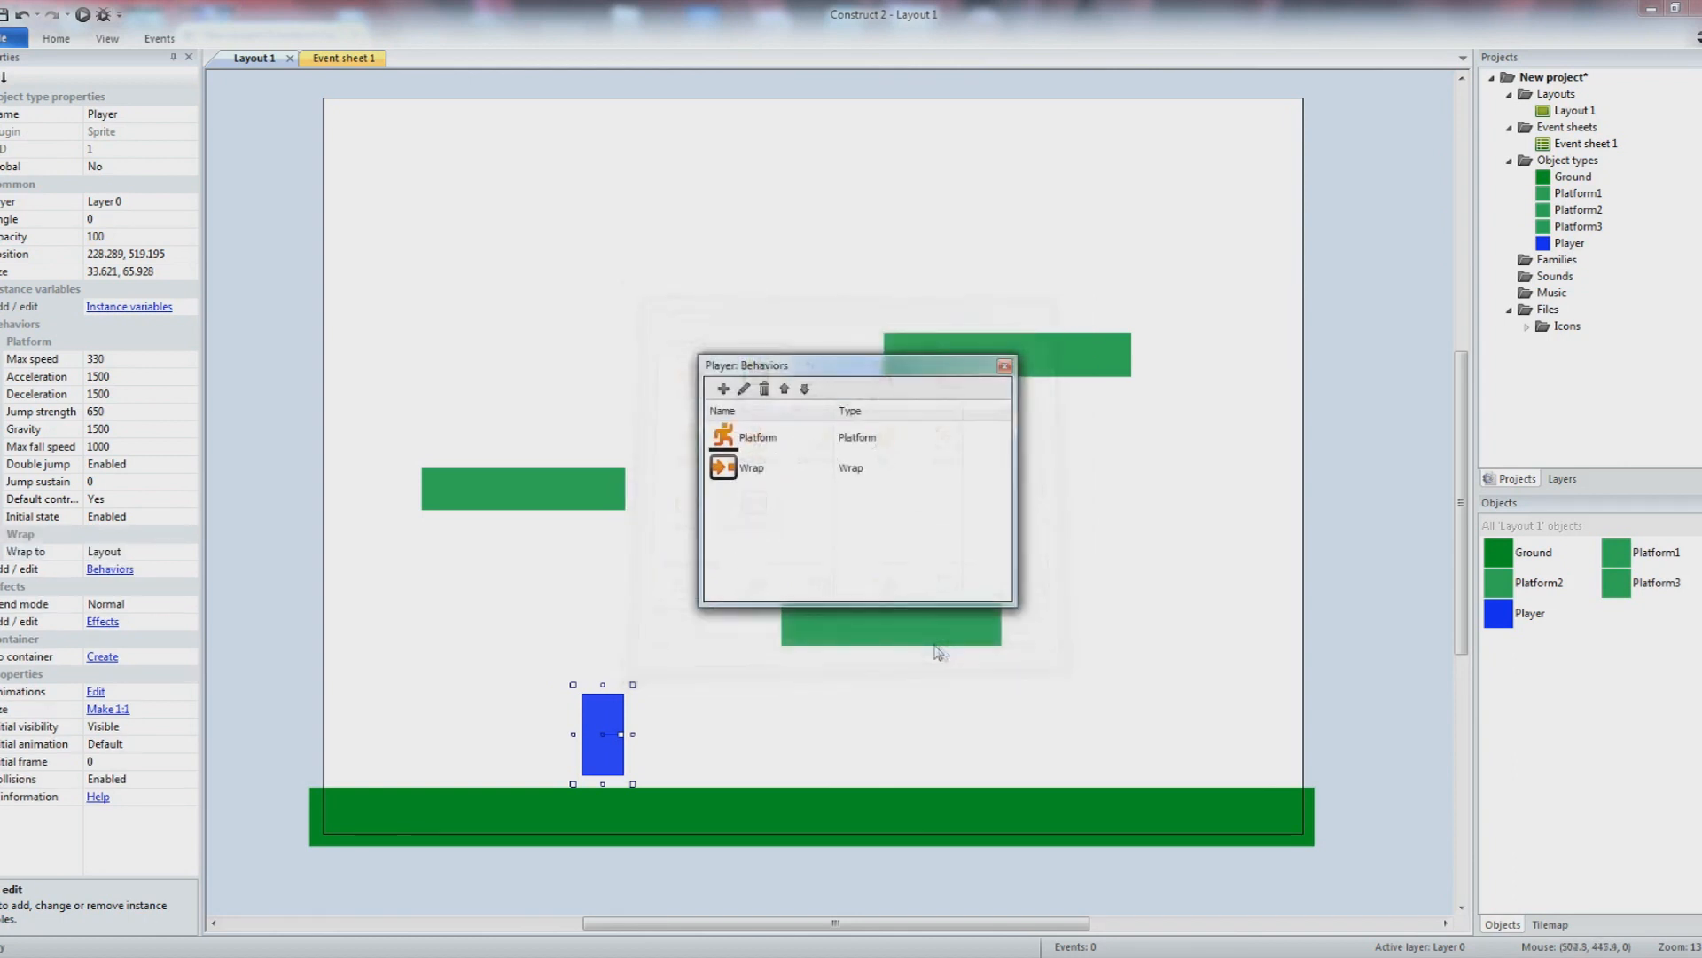
pyautogui.click(1004, 367)
pyautogui.click(779, 511)
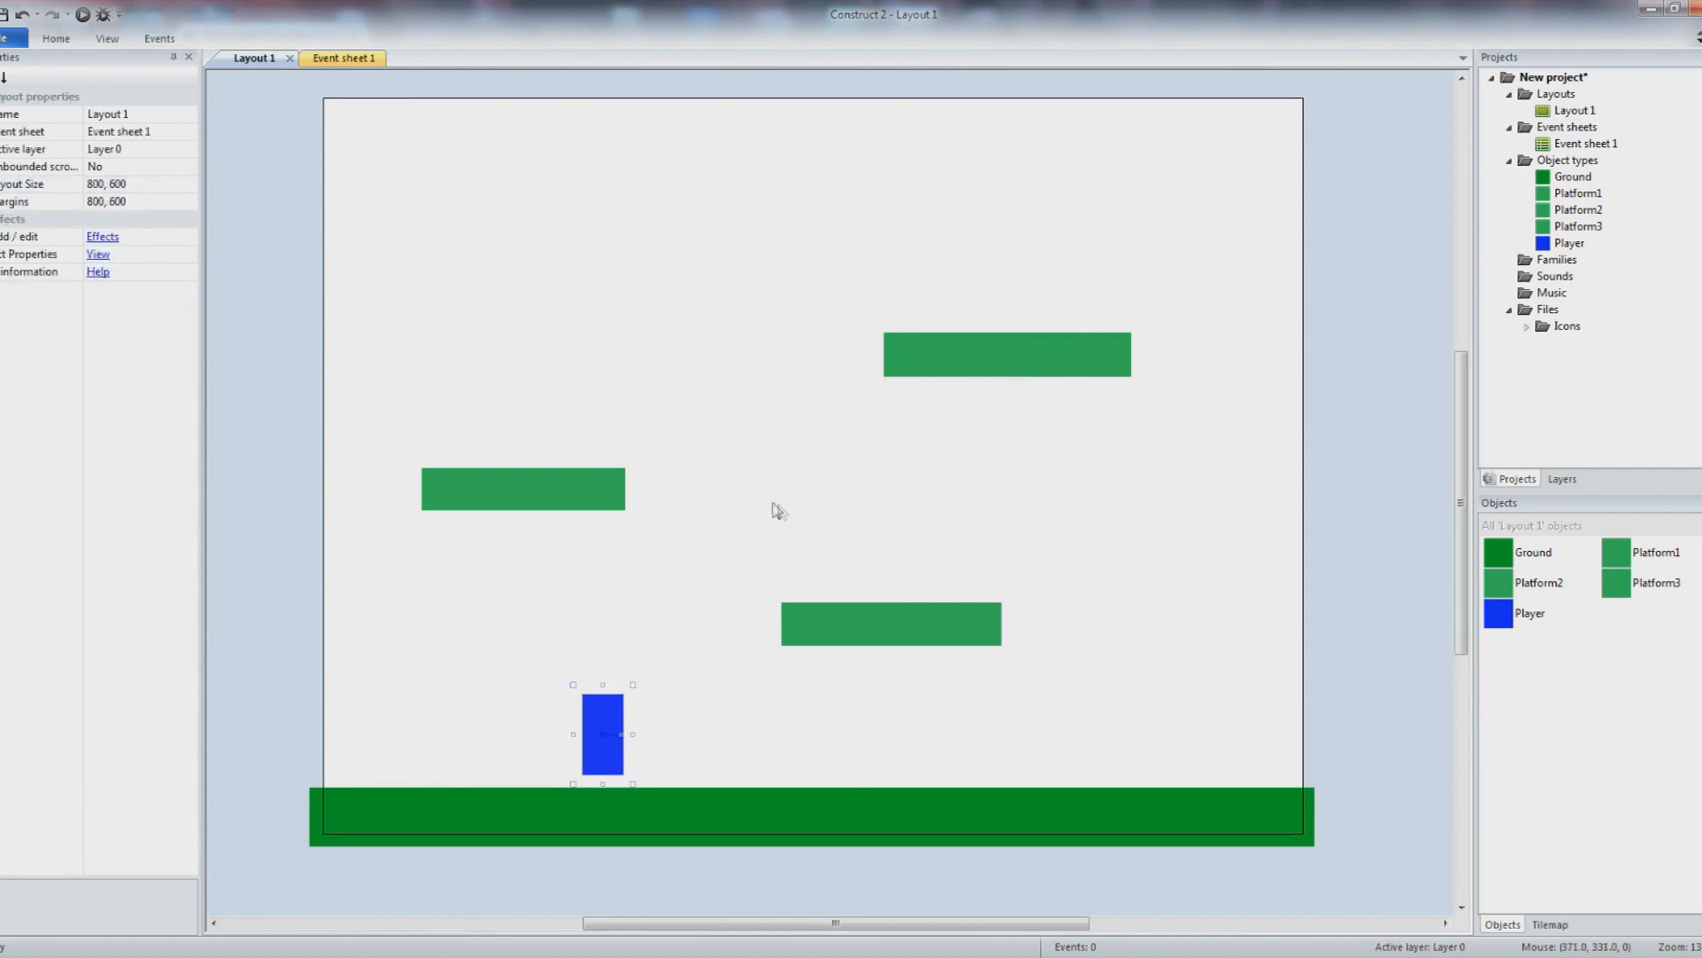
# - Run the layout preview and test the Wrap behavior by moving and jumping the Player past the layout's edges
pyautogui.click(82, 14)
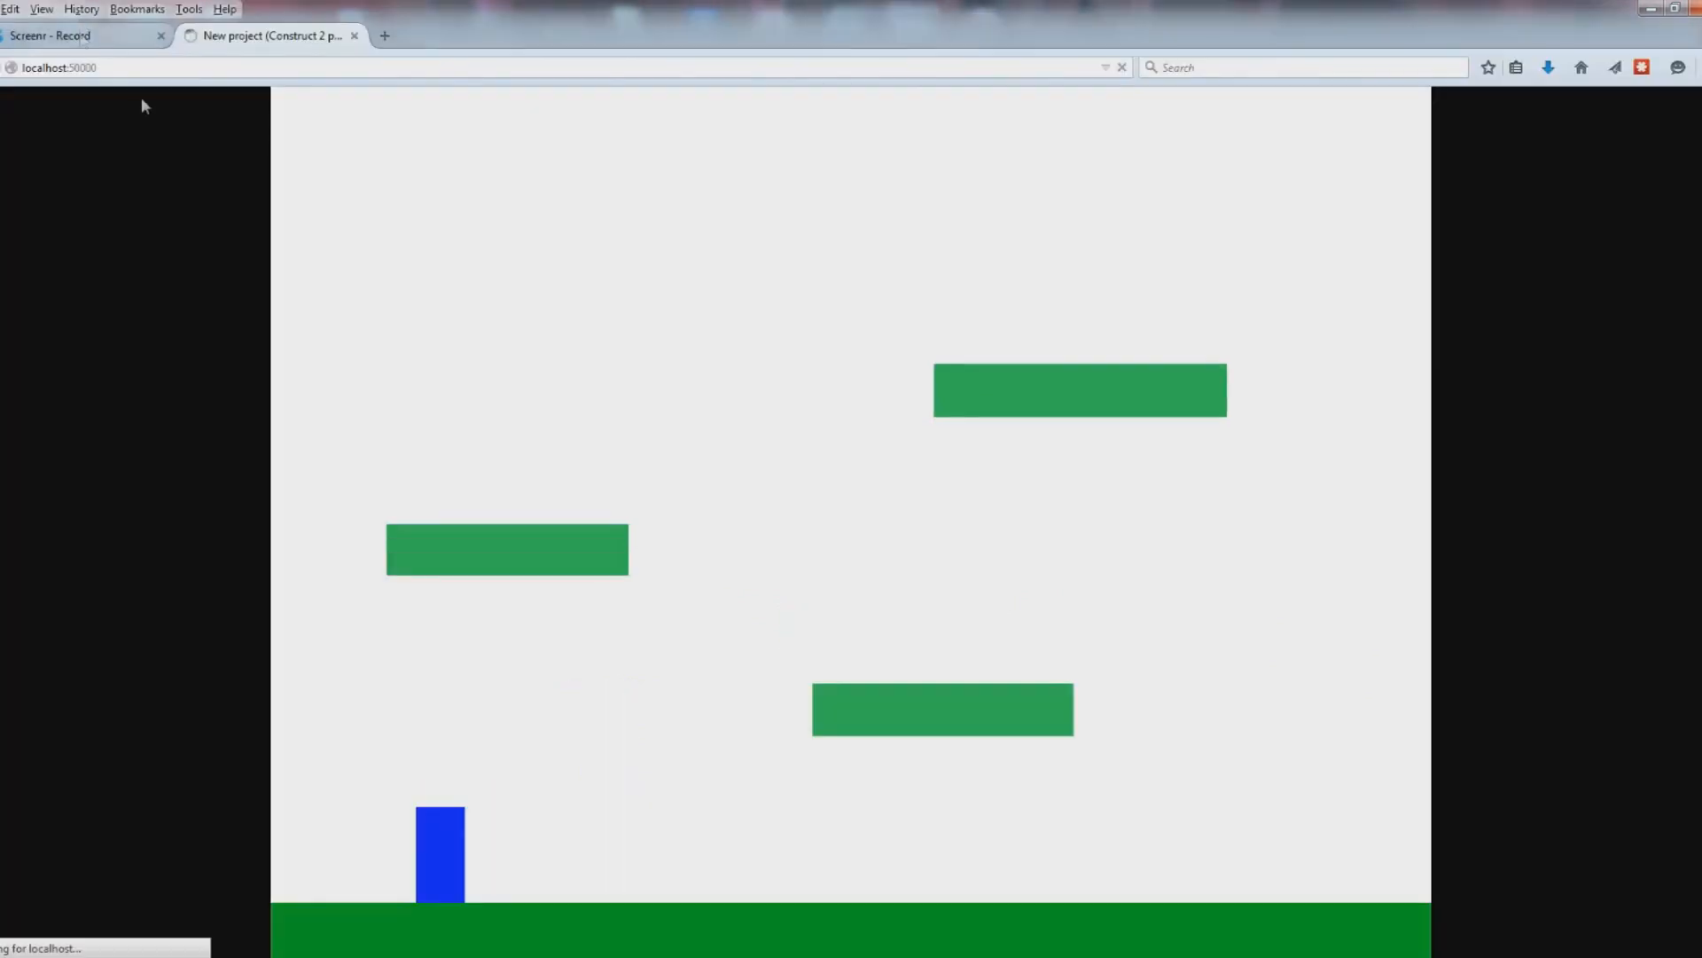
pyautogui.press('Left')
pyautogui.press('Up')
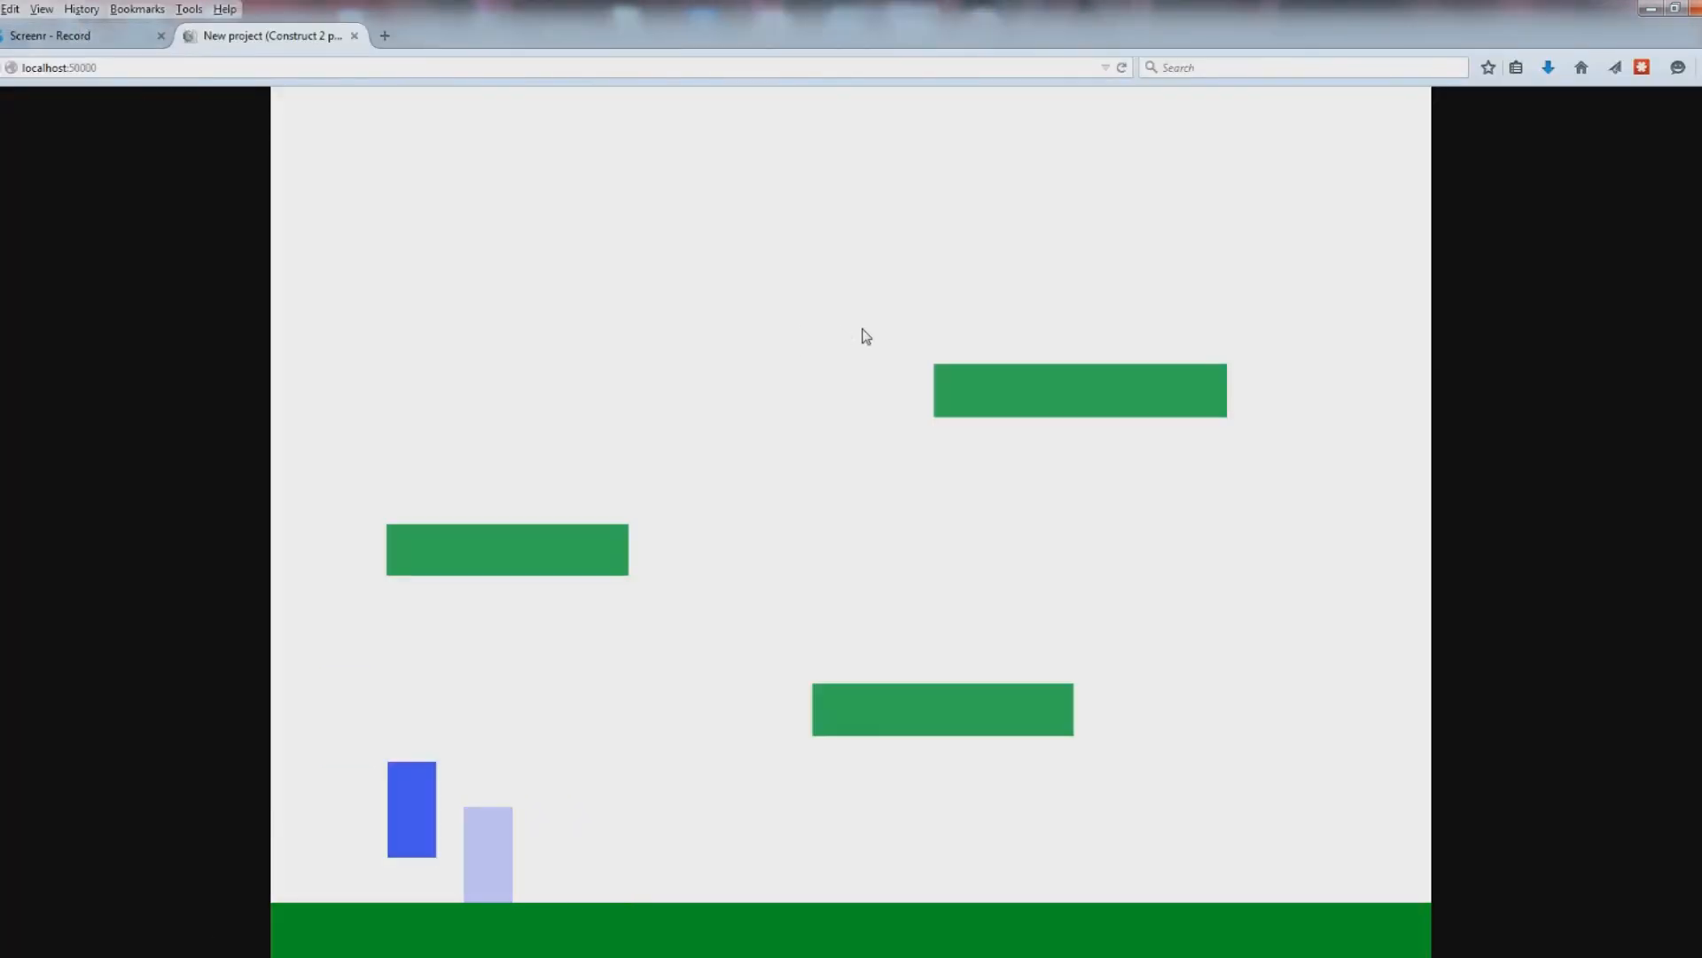
pyautogui.press('Left')
pyautogui.press('Up')
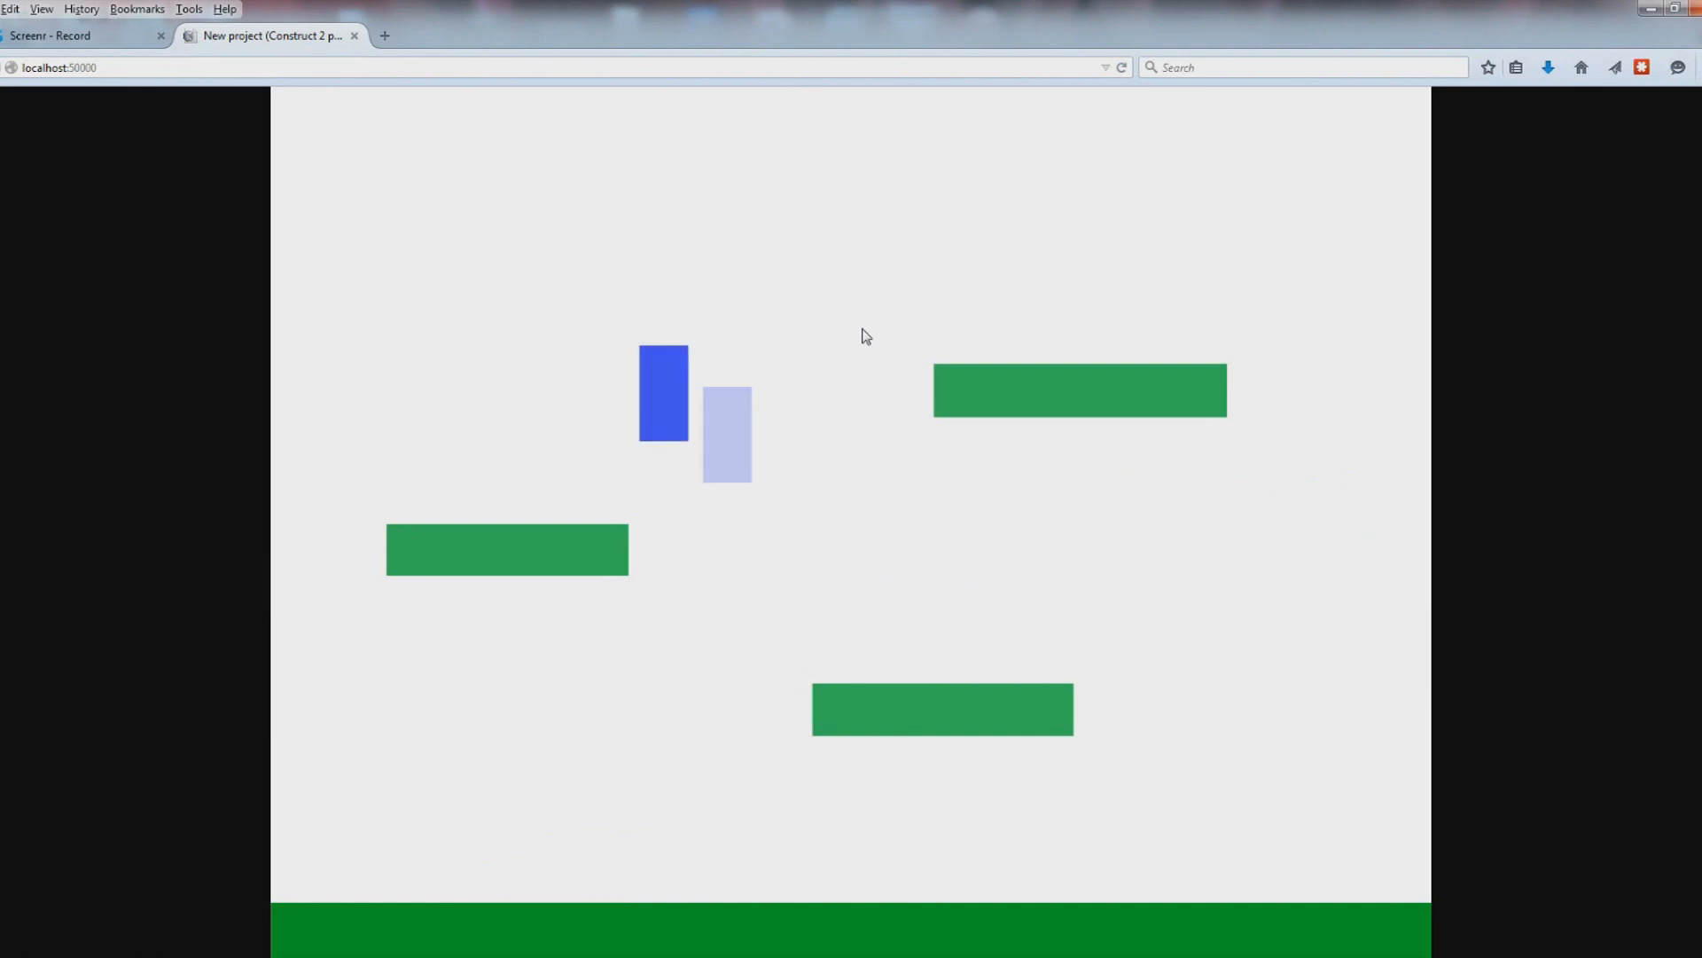
pyautogui.press('Left')
pyautogui.press('Up')
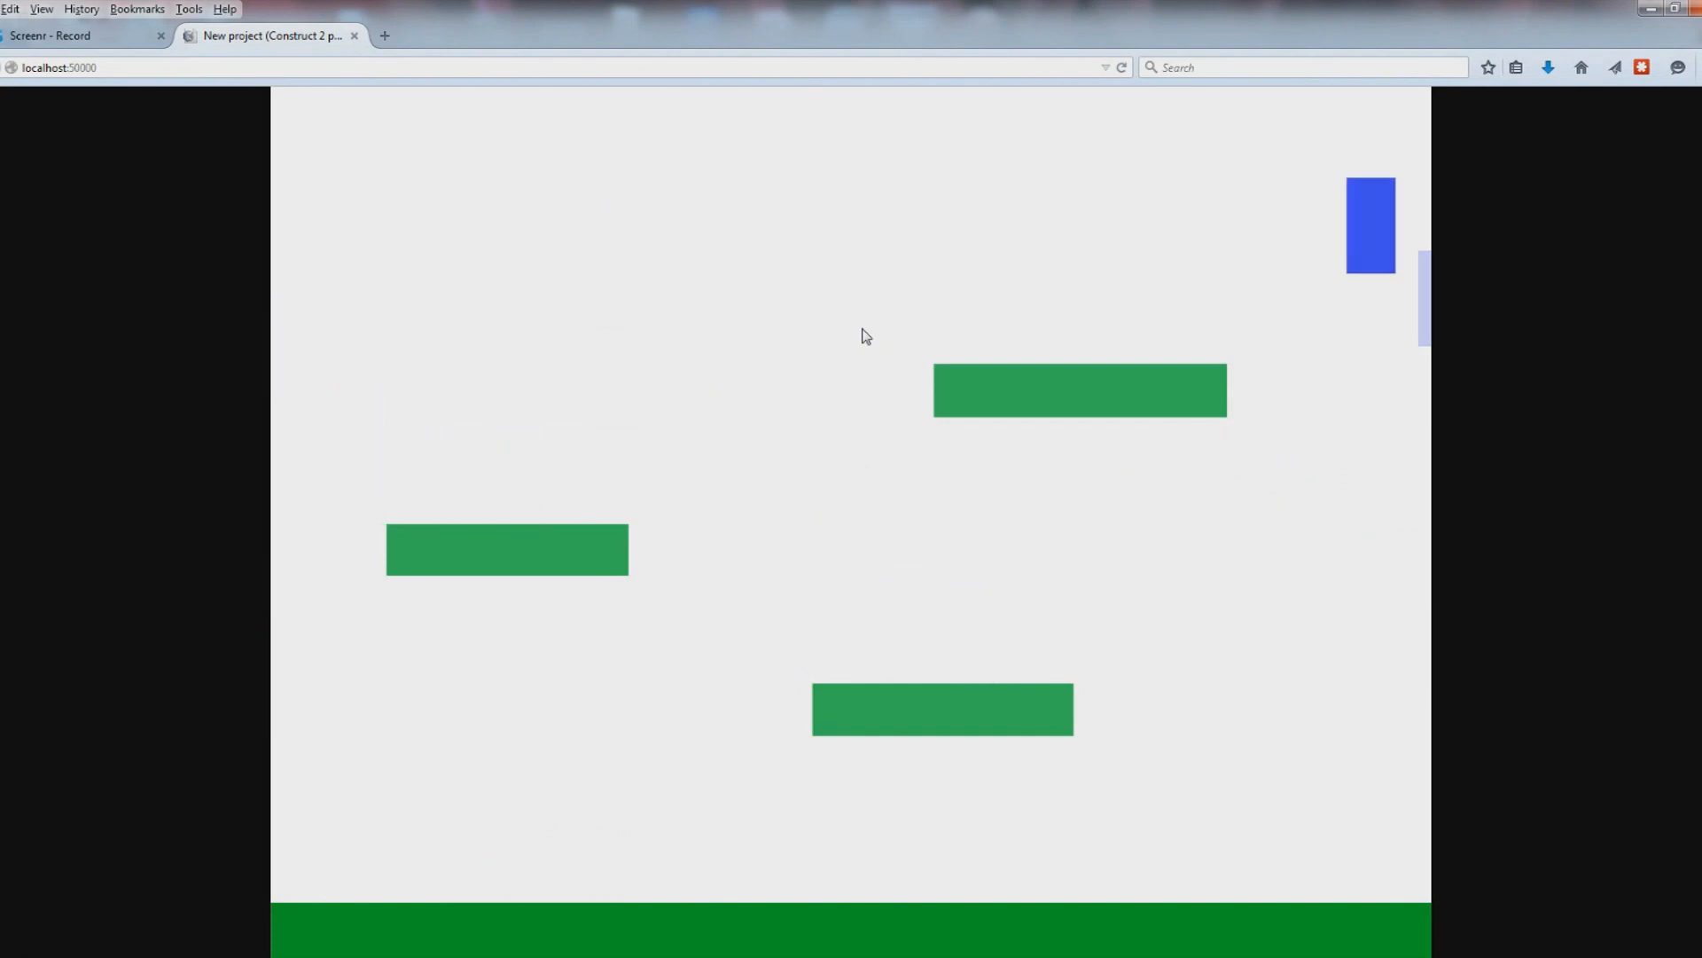
pyautogui.press('Left')
pyautogui.press('Up')
pyautogui.press('Up')
pyautogui.press('Left')
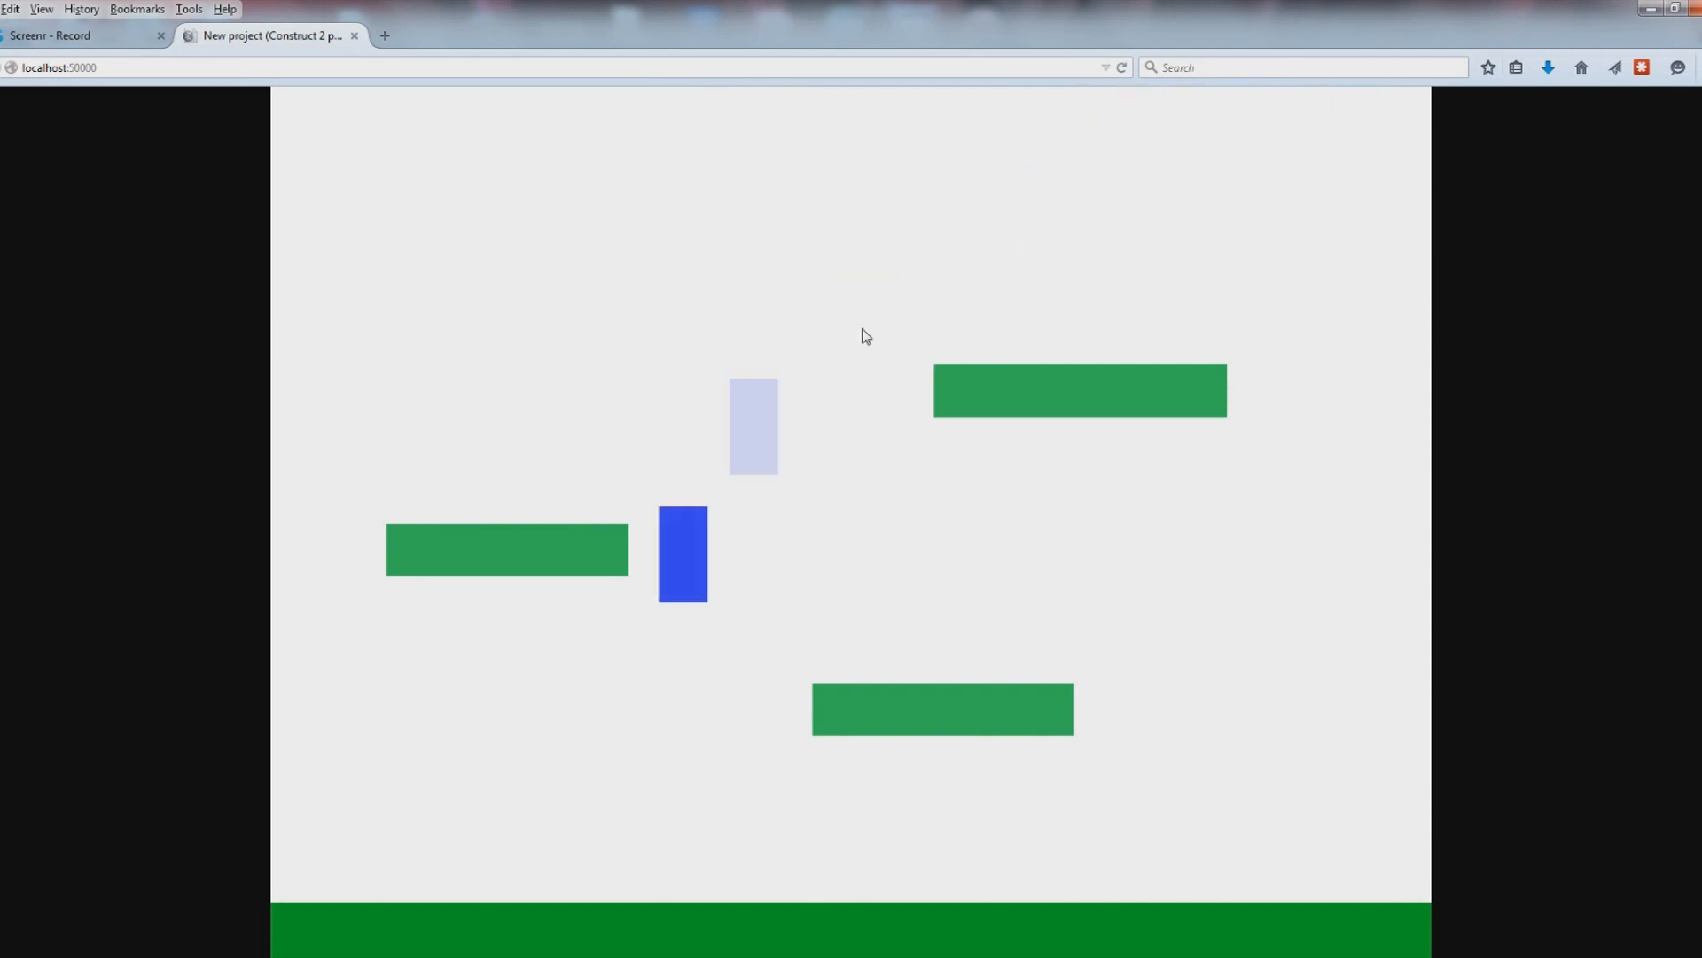
pyautogui.press('Right')
pyautogui.press('Up')
pyautogui.press('Up')
pyautogui.press('Left')
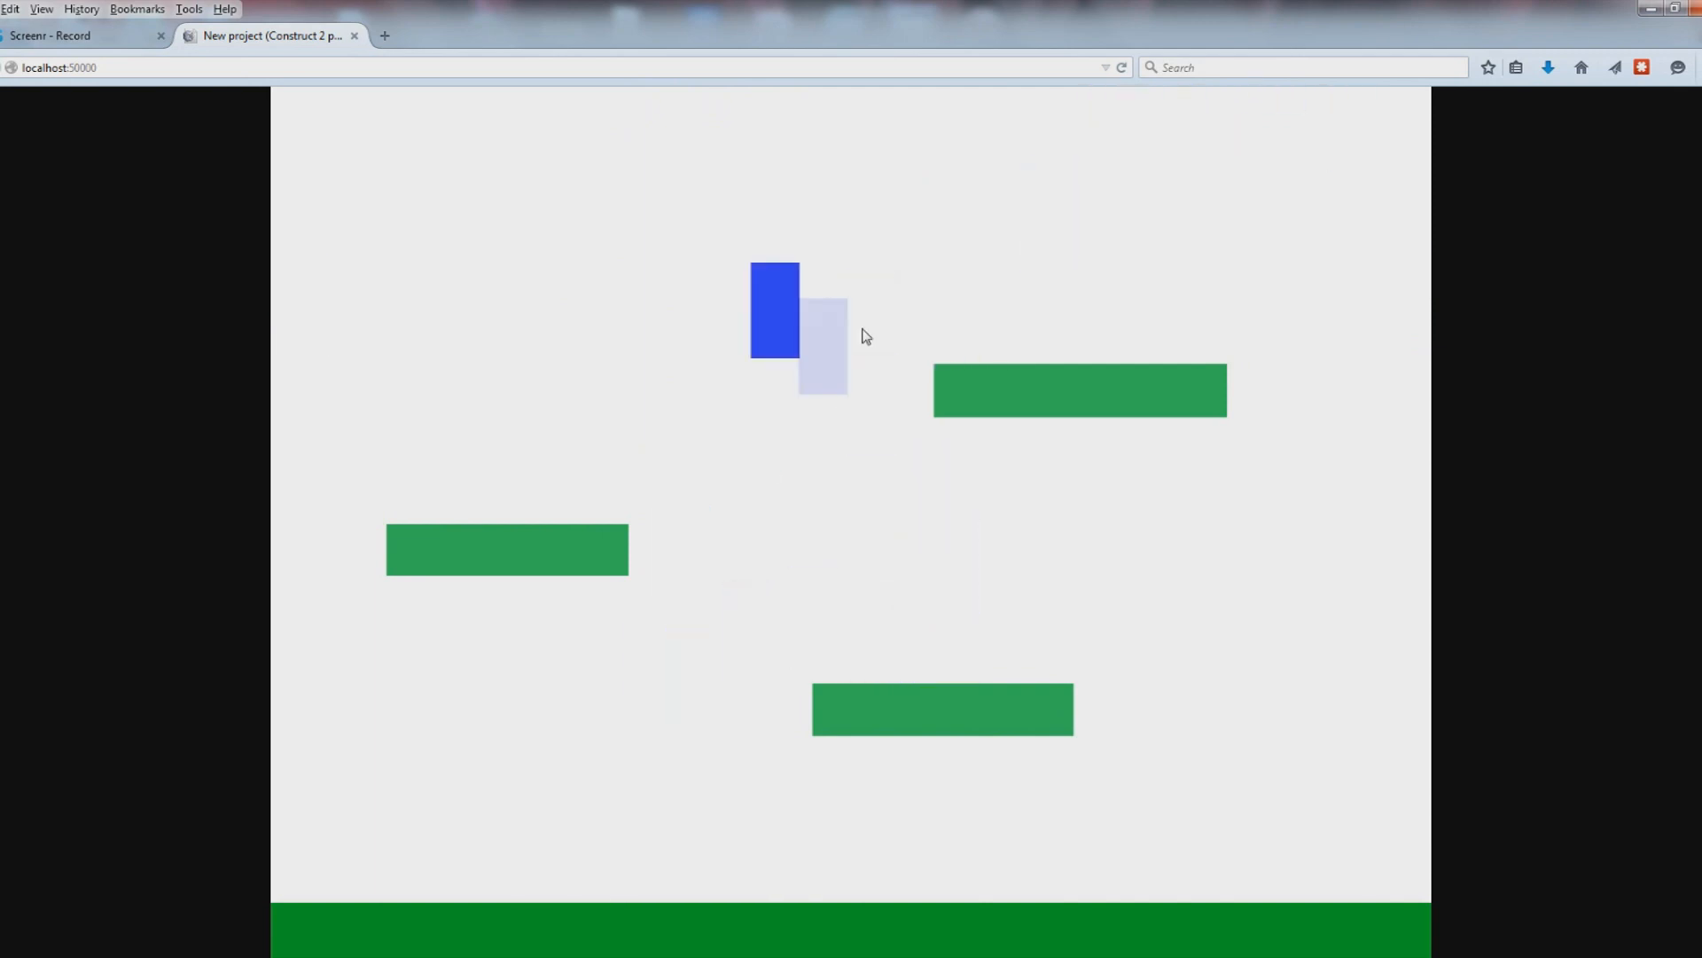
pyautogui.press('Up')
pyautogui.press('Up')
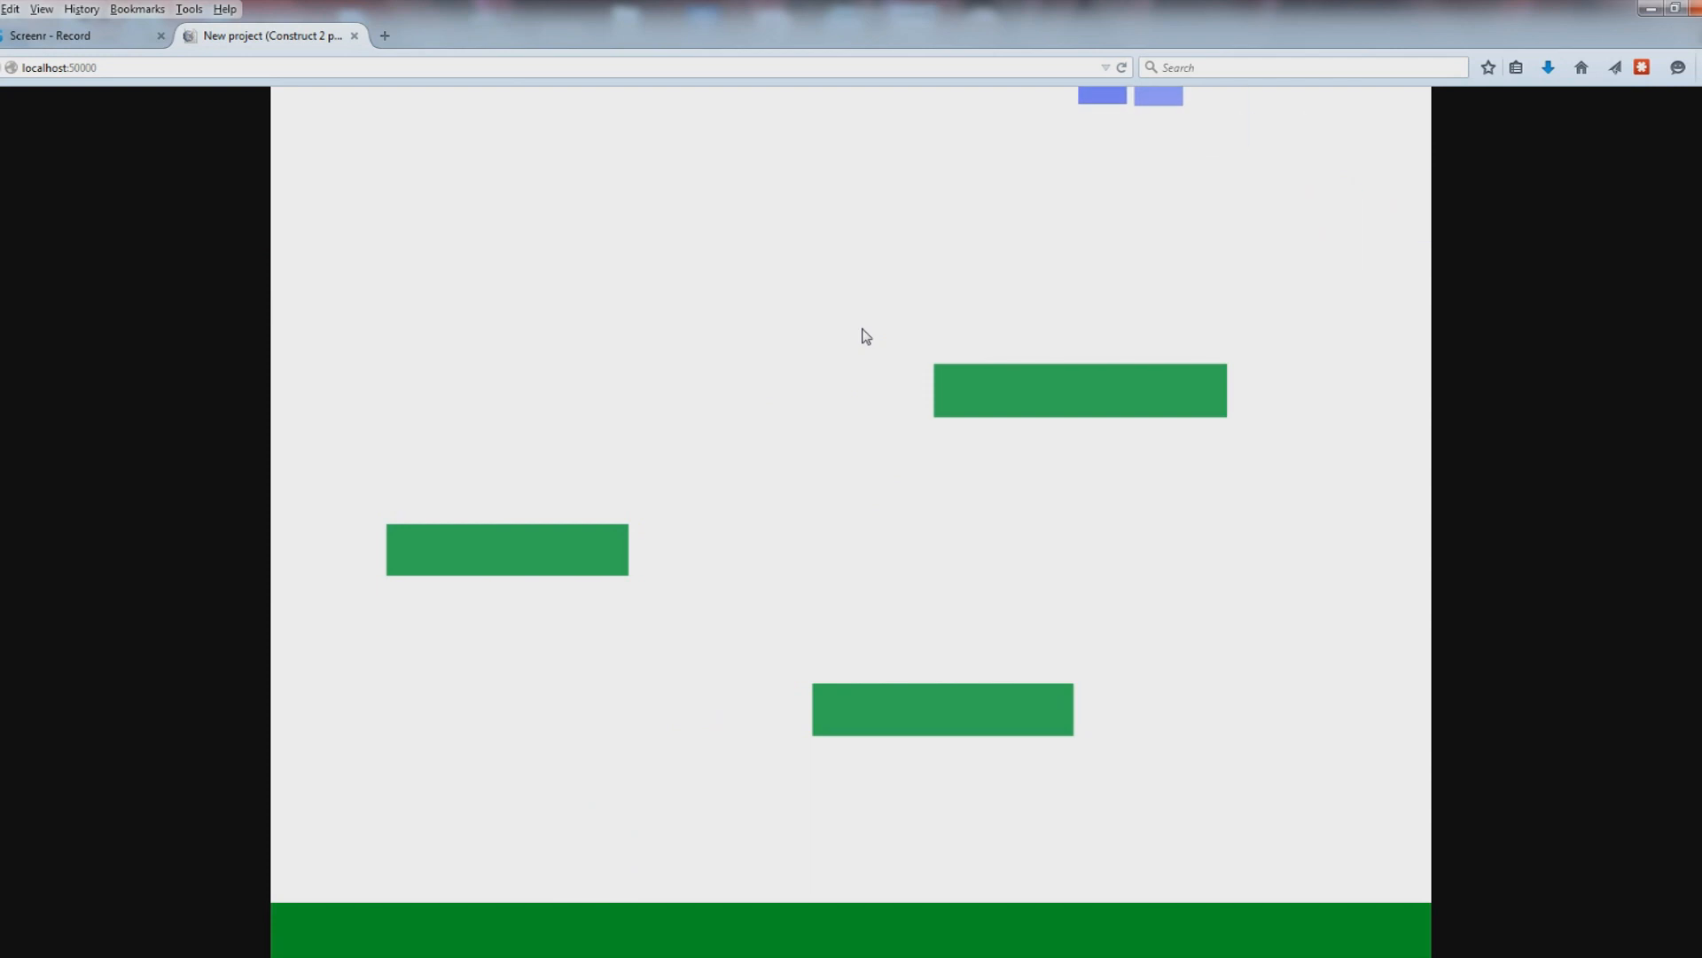
pyautogui.press('Right')
pyautogui.press('Up')
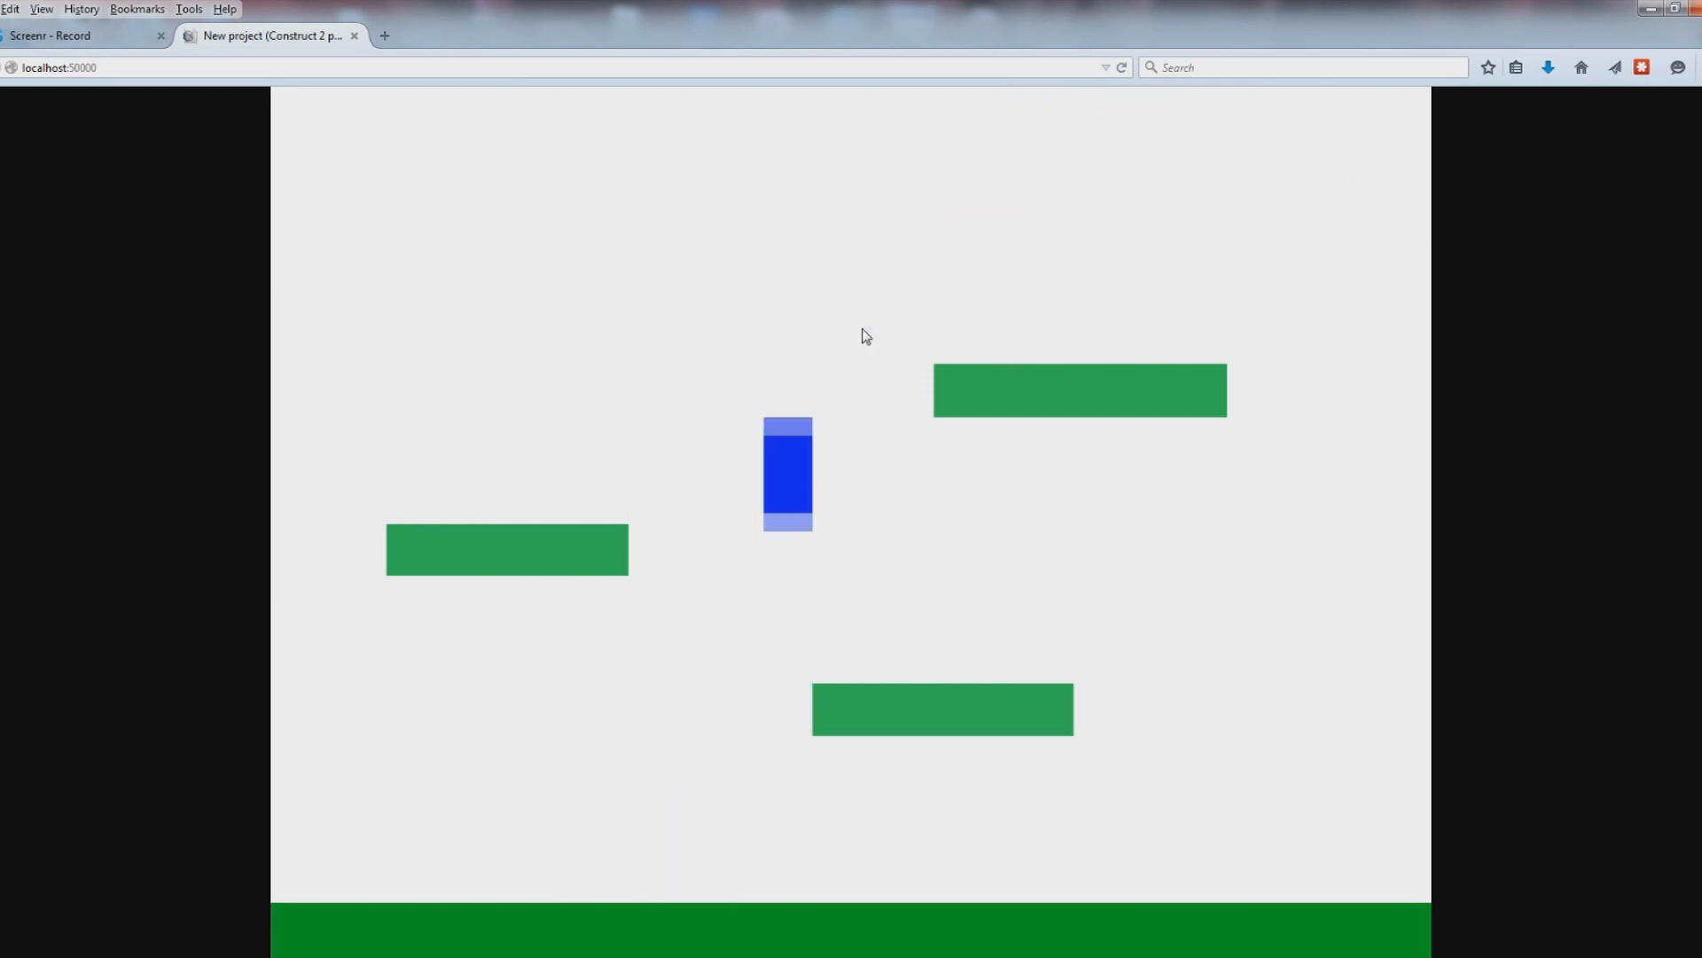
pyautogui.press('Left')
pyautogui.press('Up')
pyautogui.press('Right')
pyautogui.press('Up')
pyautogui.press('Right')
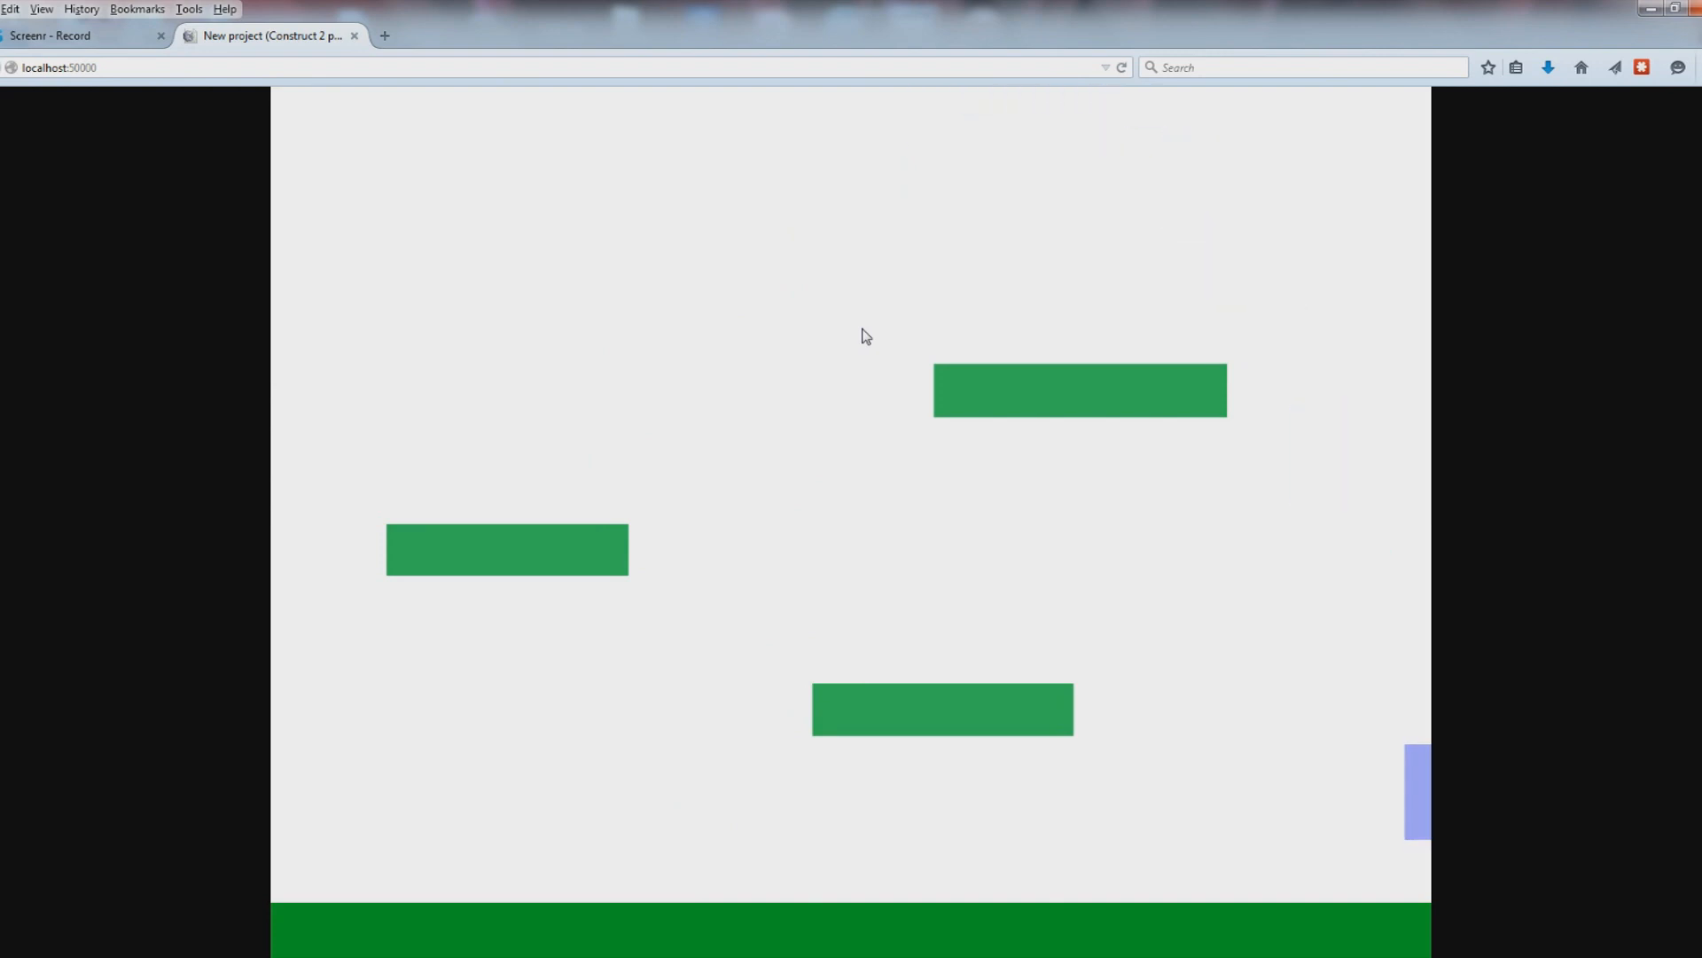